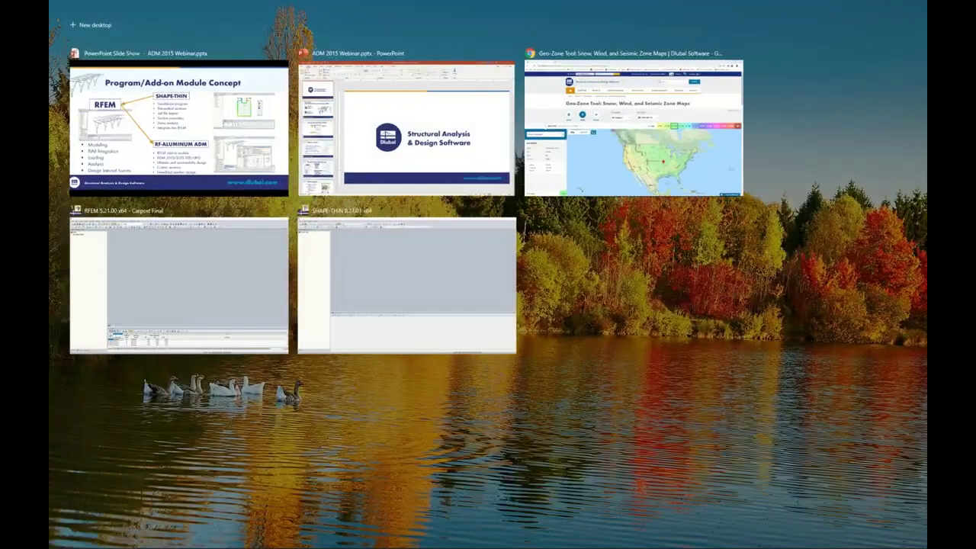
Step: Switch to SHAPE-THIN and import the DXF file Section 2.dxf
{"action": "left_click", "coordinate": [461, 258]}
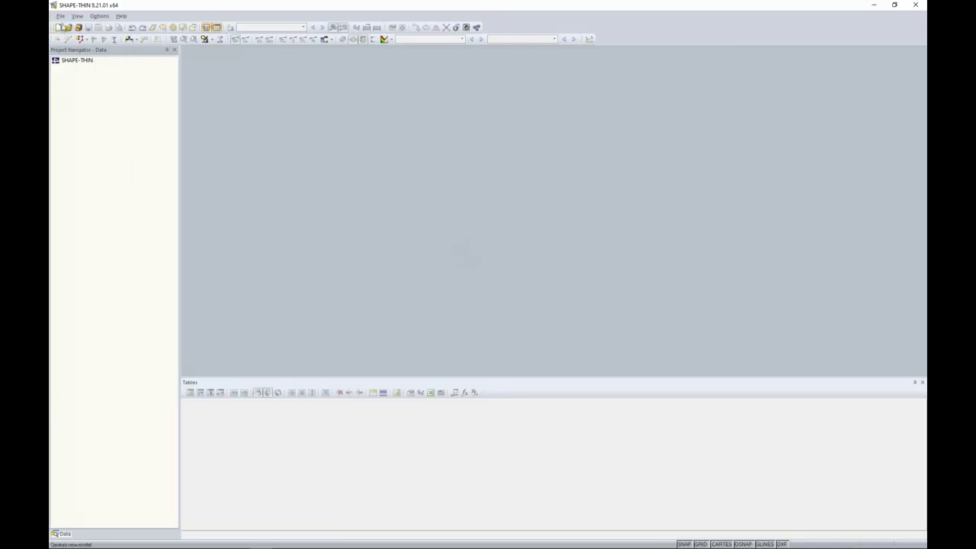
{"action": "left_click", "coordinate": [61, 16]}
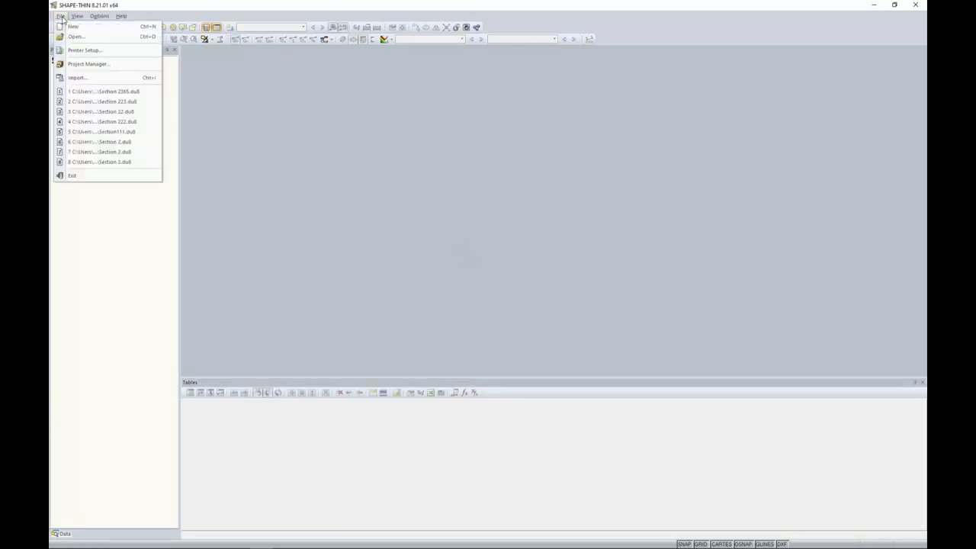
{"action": "left_click", "coordinate": [83, 79]}
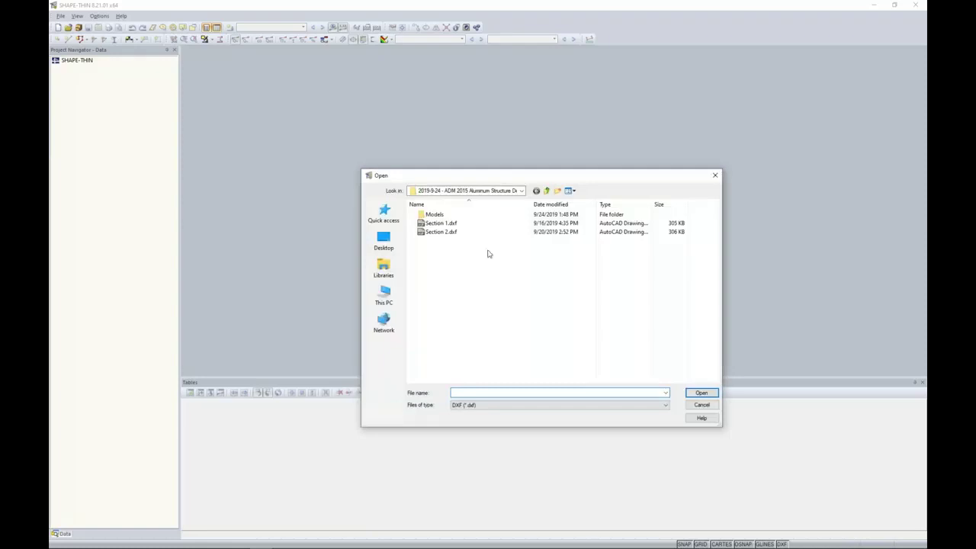
{"action": "left_click", "coordinate": [450, 233]}
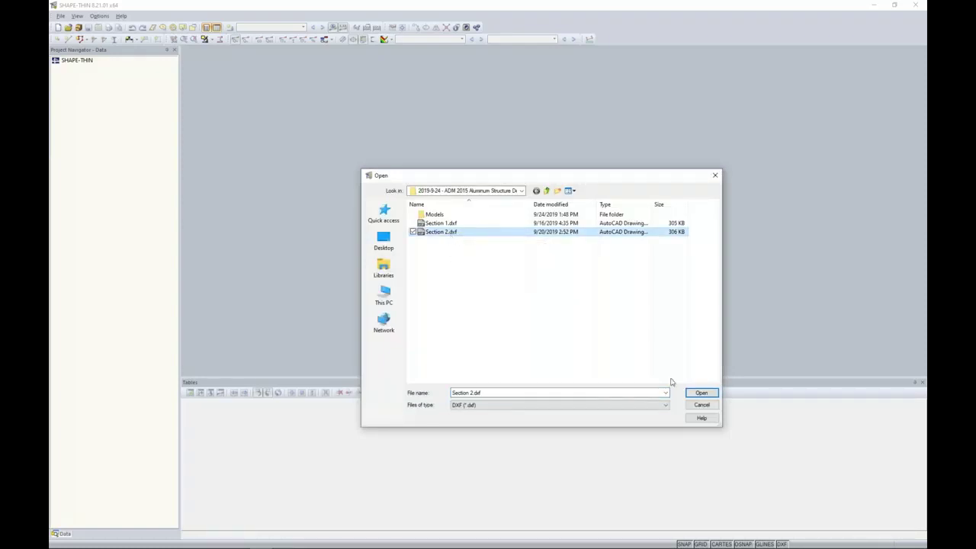
{"action": "left_click", "coordinate": [699, 393]}
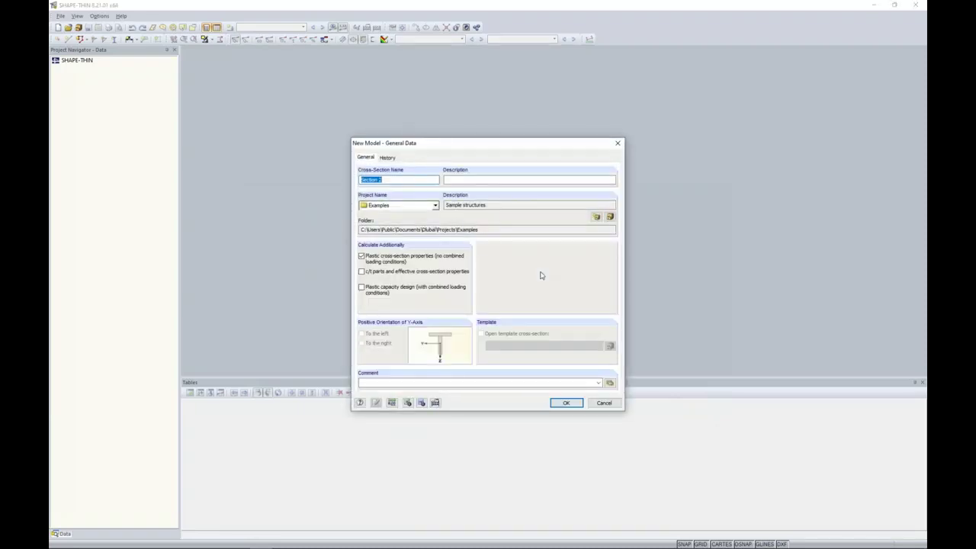
Step: Create the model as Section 2235 with plastic cross-section properties disabled and c/t parts and effective cross-section properties enabled
{"action": "left_click", "coordinate": [396, 178]}
{"action": "type", "text": "235"}
{"action": "left_click", "coordinate": [362, 257]}
{"action": "left_click", "coordinate": [363, 272]}
{"action": "left_click", "coordinate": [569, 405]}
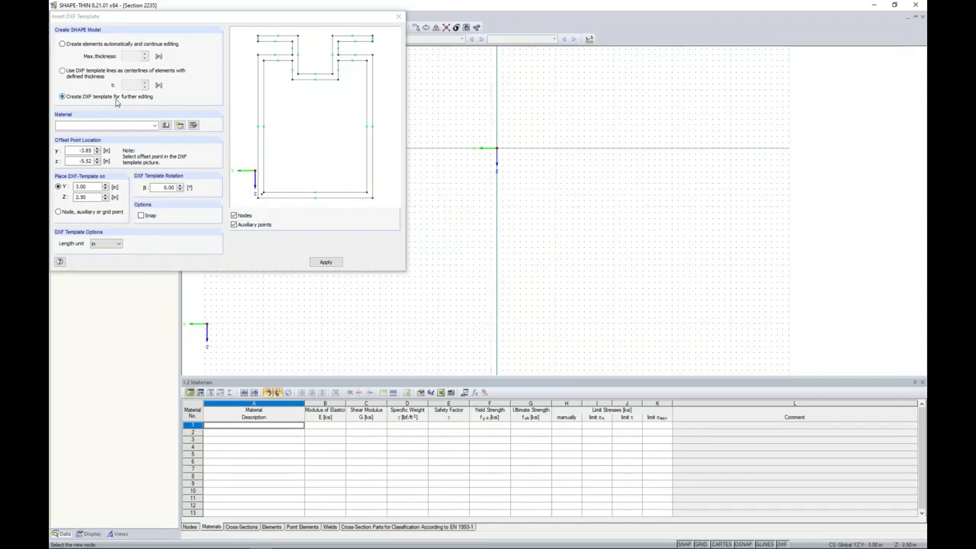
Step: Set the DXF template's offset point to the midpoint of the groove's inner bottom line and place it at the origin
{"action": "left_click", "coordinate": [315, 75]}
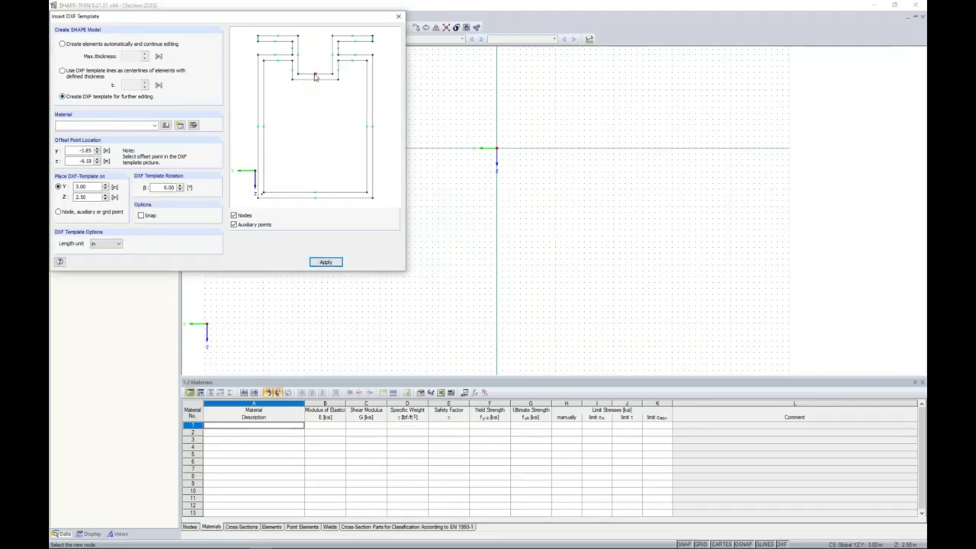
{"action": "left_click", "coordinate": [496, 149]}
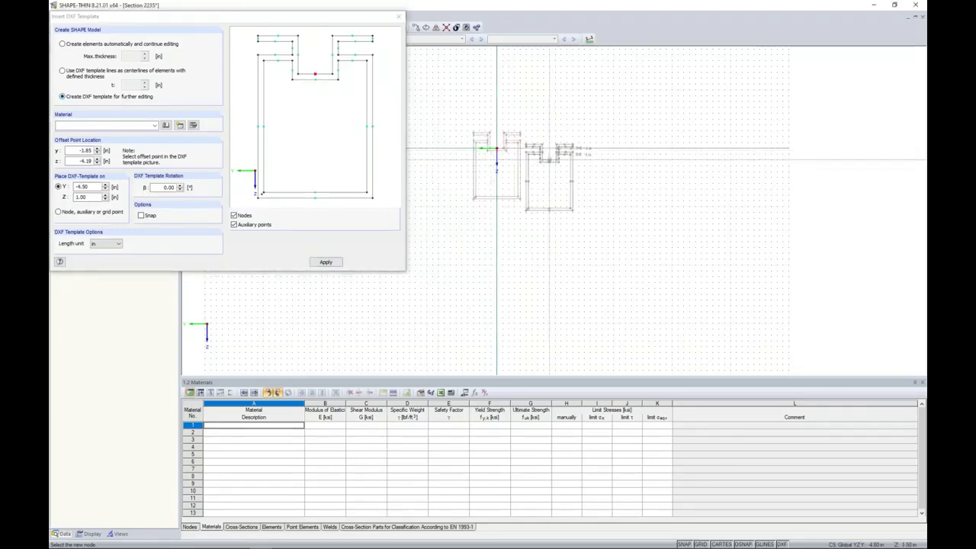
{"action": "left_click", "coordinate": [496, 149]}
Step: Using Set Elements with DXF Template, set center lines for the left upper lip, left groove side, left shoulder and groove bottom
{"action": "scroll", "coordinate": [497, 156], "scroll_direction": "up", "scroll_amount": 5}
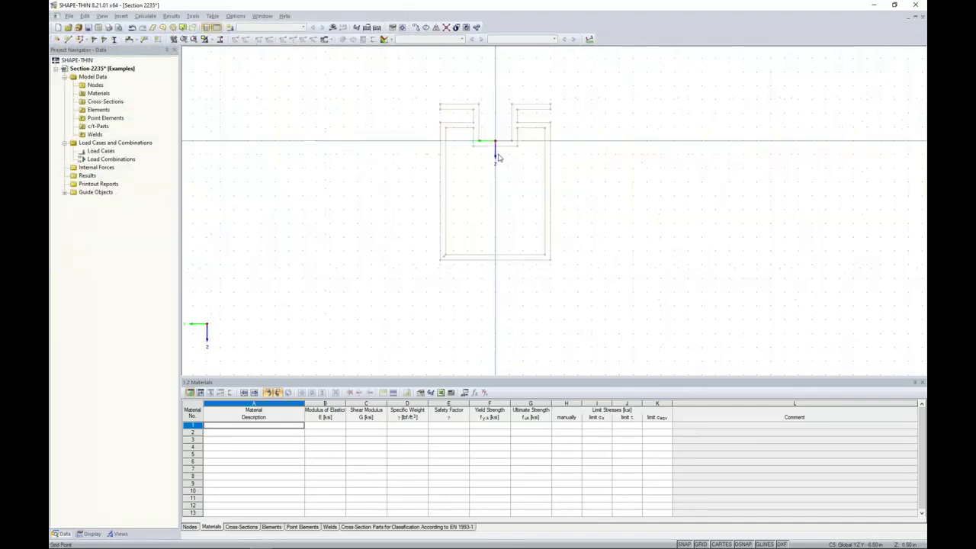
{"action": "scroll", "coordinate": [497, 157], "scroll_direction": "up", "scroll_amount": 1}
{"action": "middle_click_drag", "start_coordinate": [495, 167], "coordinate": [501, 212]}
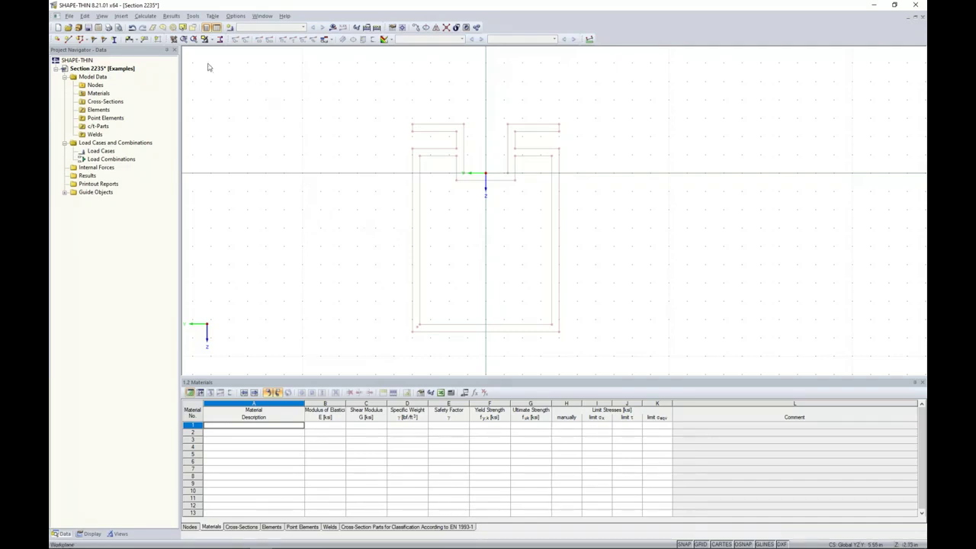
{"action": "left_click", "coordinate": [86, 16]}
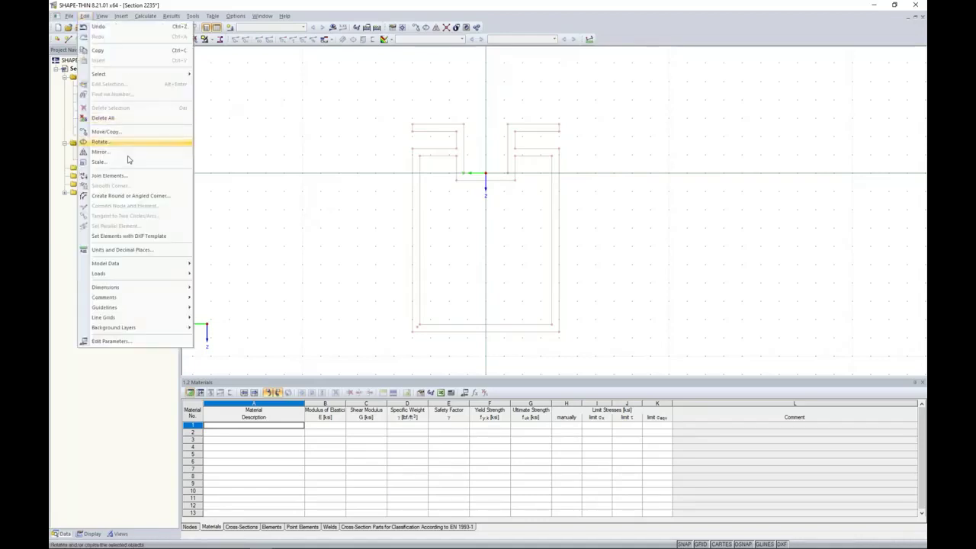
{"action": "left_click", "coordinate": [122, 237]}
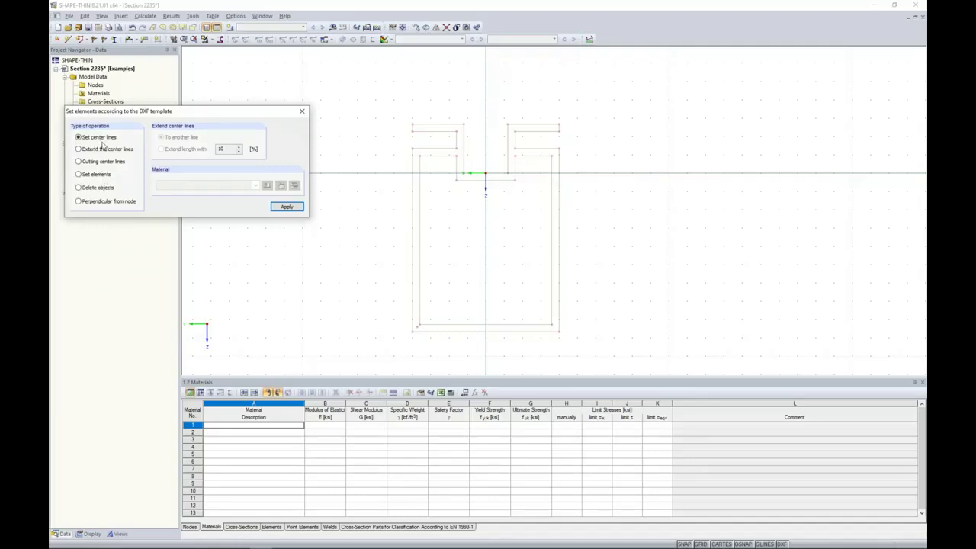
{"action": "scroll", "coordinate": [438, 126], "scroll_direction": "up", "scroll_amount": 5}
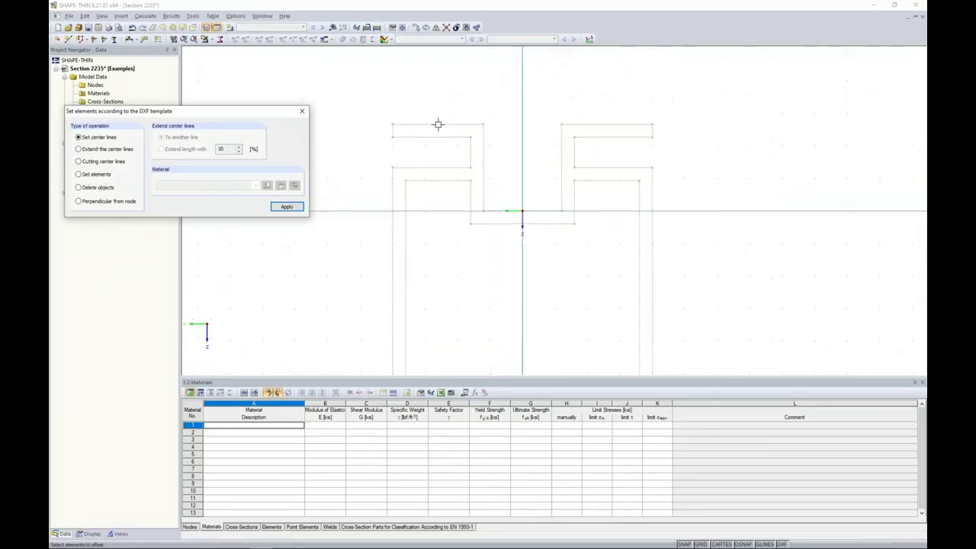
{"action": "left_click", "coordinate": [429, 149]}
{"action": "left_click", "coordinate": [429, 124]}
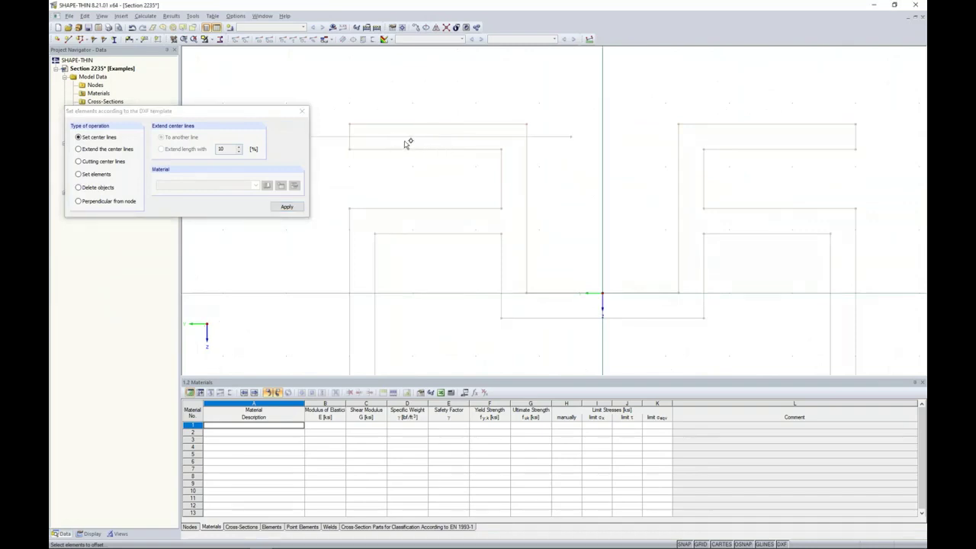
{"action": "left_click", "coordinate": [526, 178]}
{"action": "left_click", "coordinate": [471, 234]}
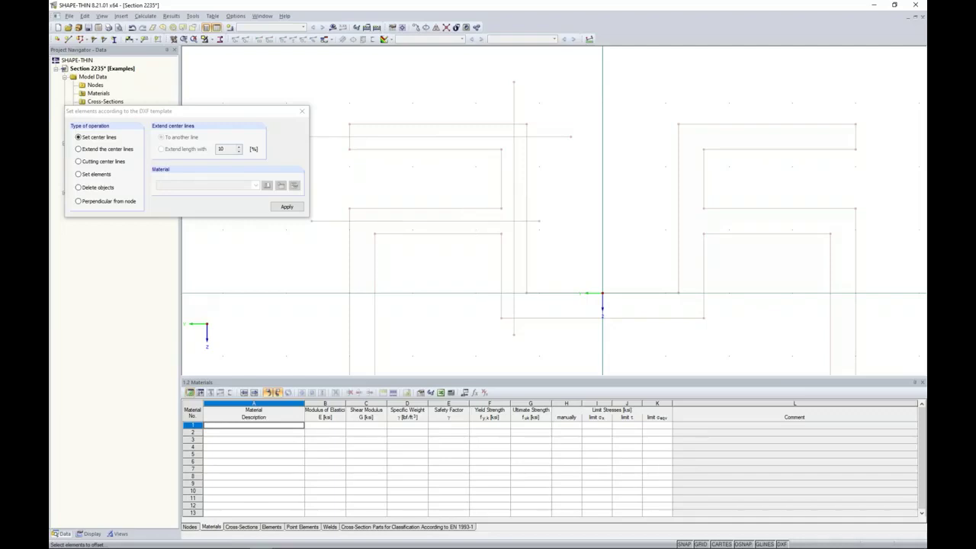
{"action": "left_click", "coordinate": [554, 318]}
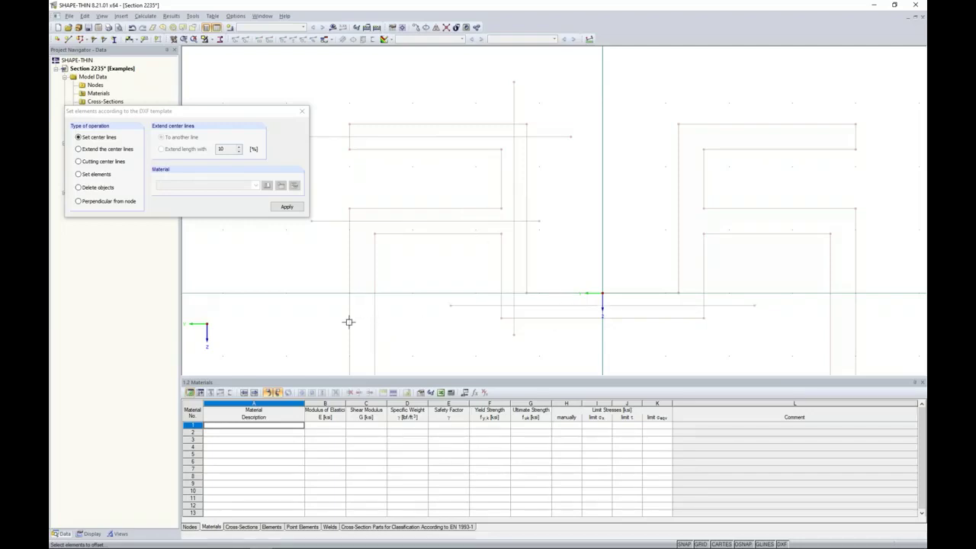
Step: Set center lines for the left, bottom and right outer walls of the profile
{"action": "scroll", "coordinate": [425, 298], "scroll_direction": "down", "scroll_amount": 5}
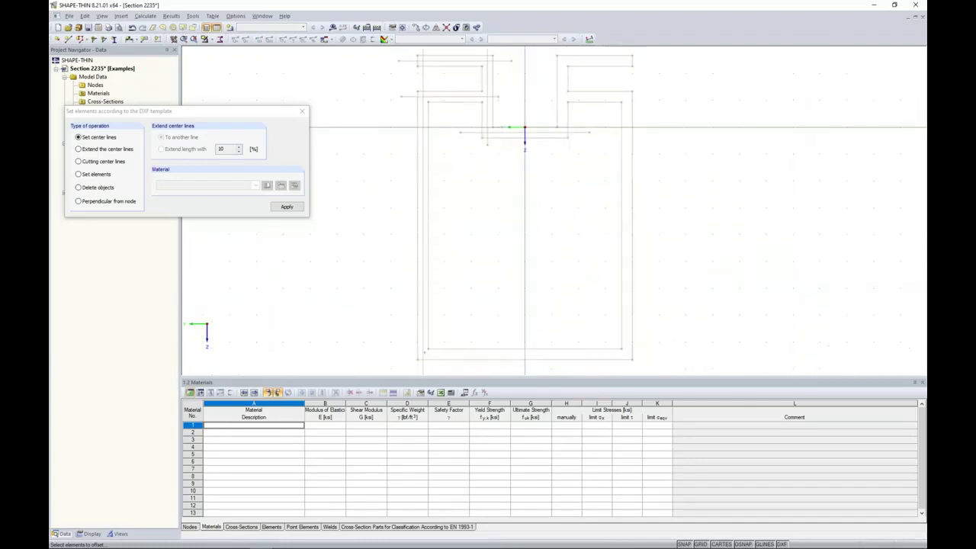
{"action": "left_click", "coordinate": [490, 340]}
{"action": "left_click", "coordinate": [620, 297]}
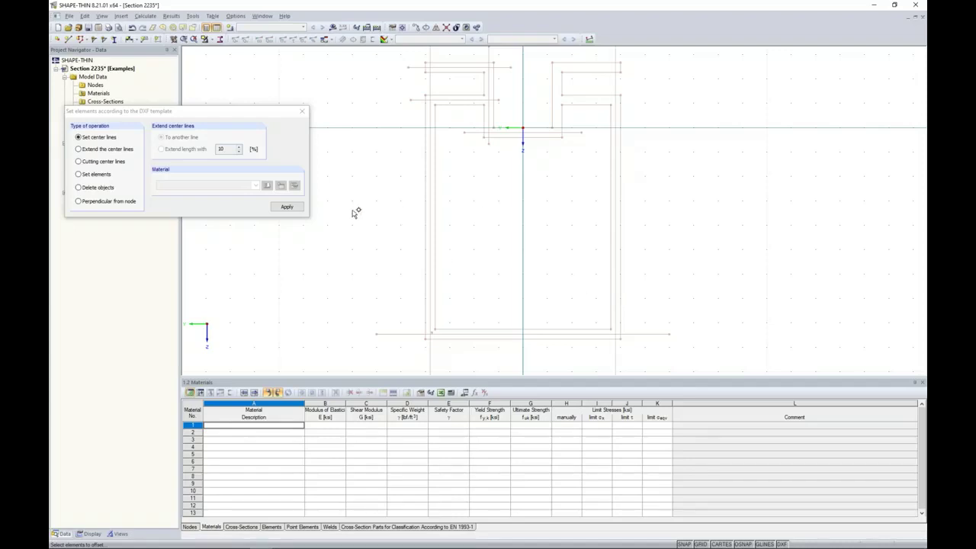
{"action": "scroll", "coordinate": [380, 163], "scroll_direction": "up", "scroll_amount": 1}
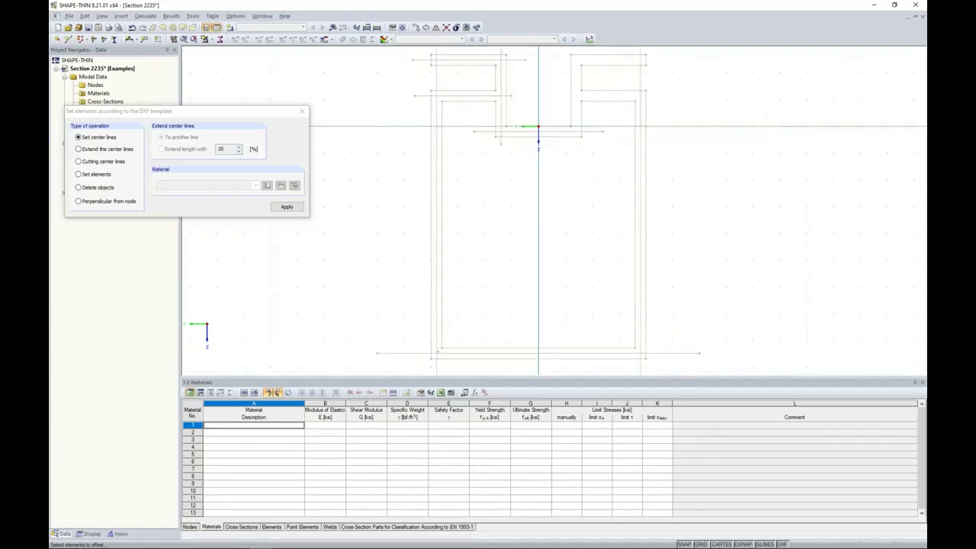
Step: Switch the operation to Set elements and filter the library for a new material by Aluminum, ASTM and ADM 2015
{"action": "left_click", "coordinate": [79, 175]}
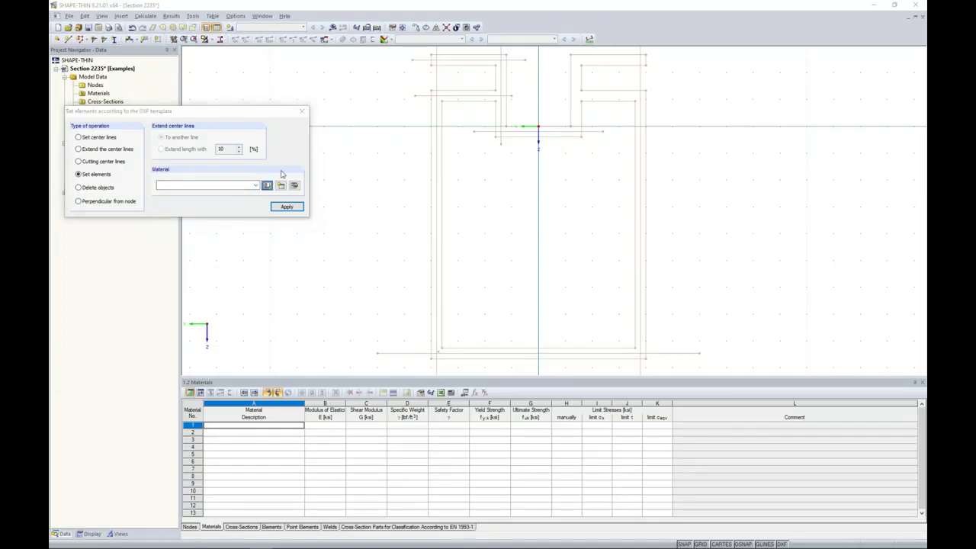
{"action": "left_click", "coordinate": [280, 186]}
{"action": "left_click_drag", "start_coordinate": [273, 13], "coordinate": [352, 37]}
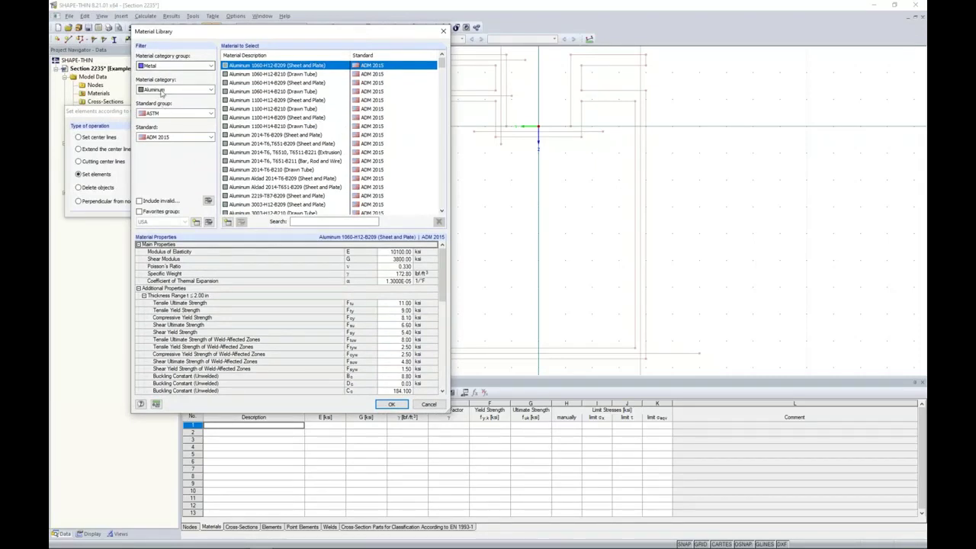
{"action": "left_click", "coordinate": [163, 91]}
{"action": "left_click", "coordinate": [155, 119]}
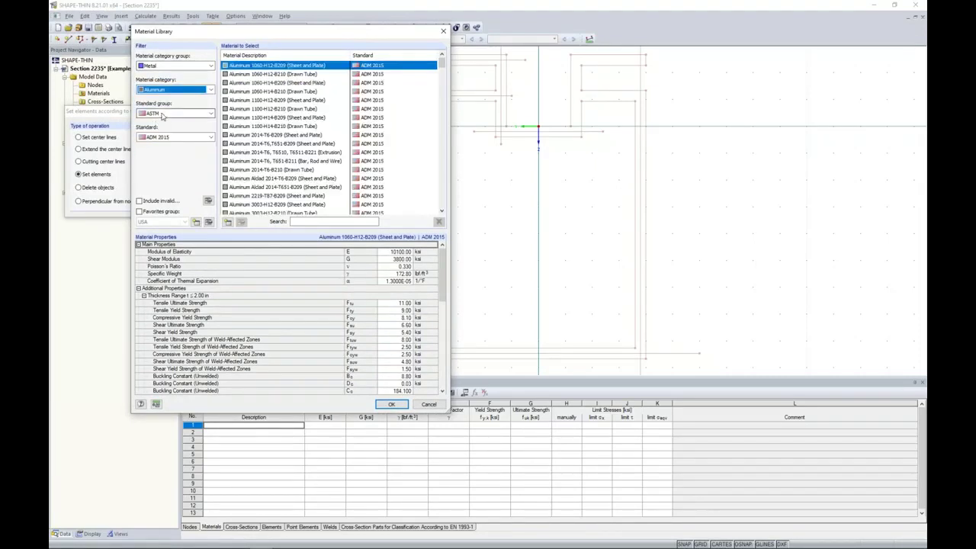
{"action": "left_click", "coordinate": [176, 138]}
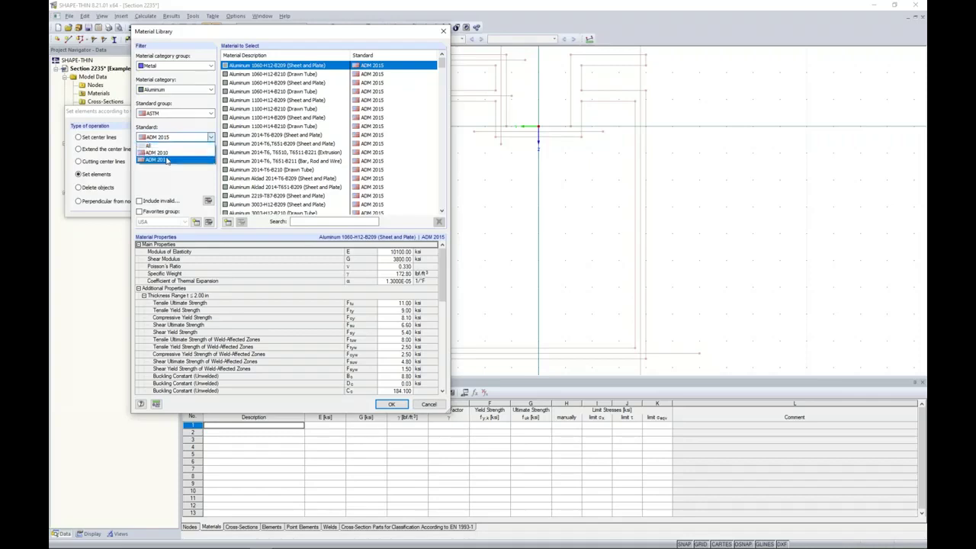
{"action": "left_click", "coordinate": [166, 161]}
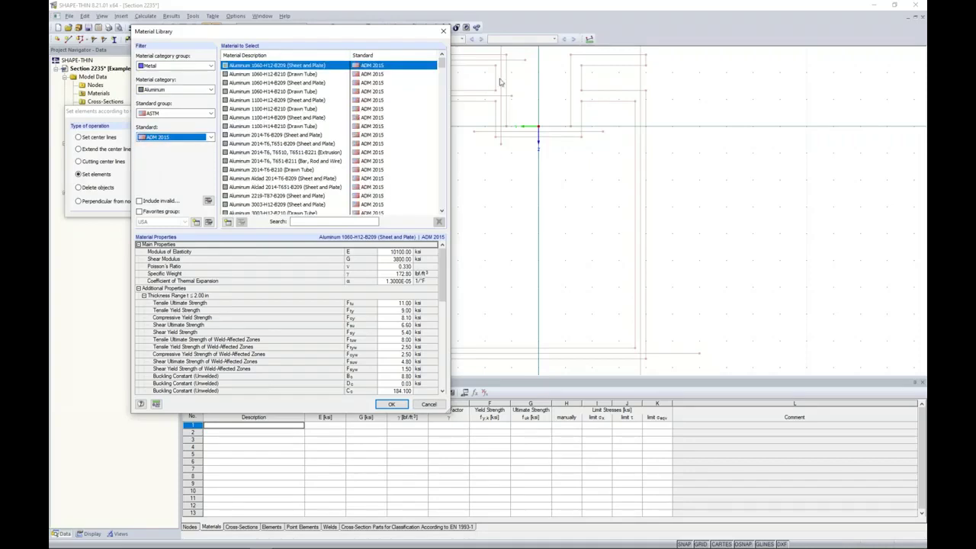
Step: Search the material library for 6061 and assign Aluminum 6061-T6, T6510, T6511-B241 (Pipe and Tube), Note 1
{"action": "left_click_drag", "start_coordinate": [445, 67], "coordinate": [441, 105]}
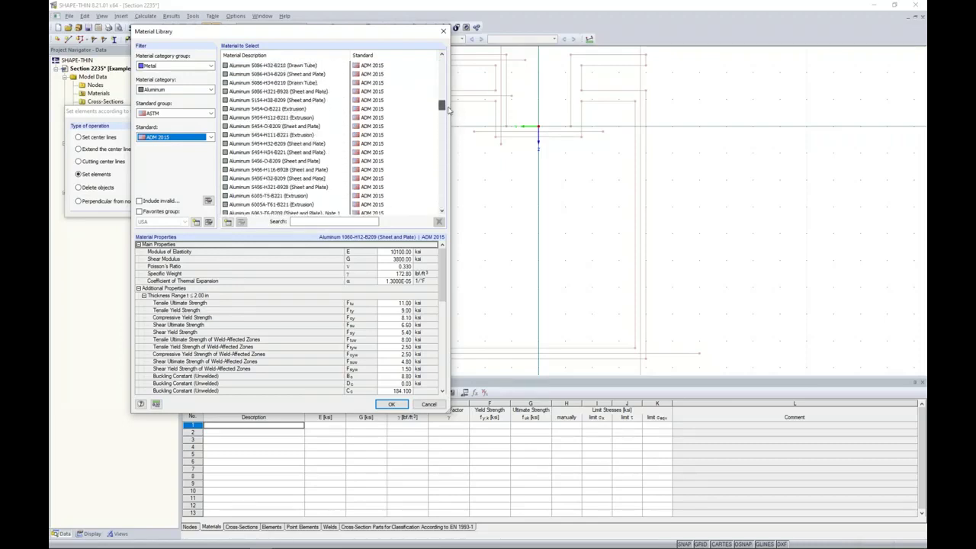
{"action": "left_click", "coordinate": [292, 221]}
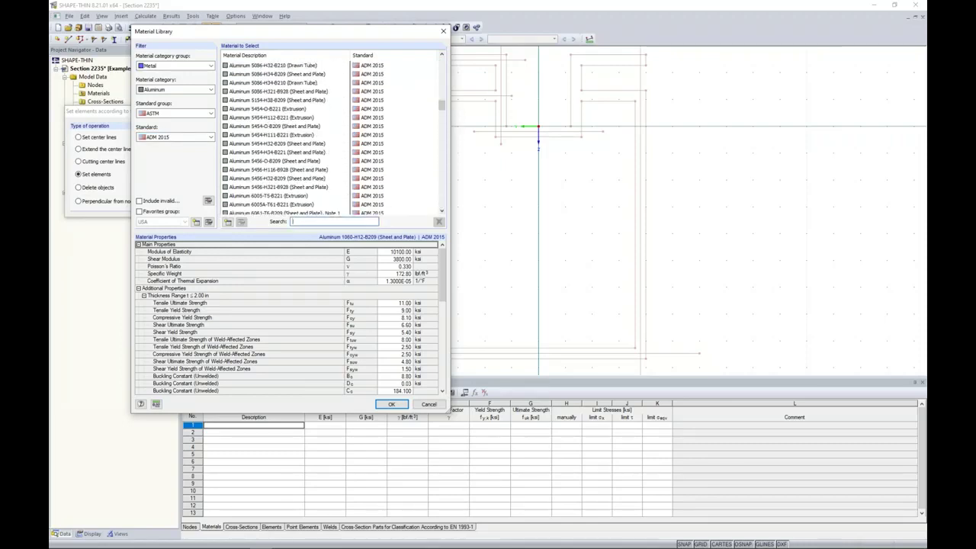
{"action": "type", "text": "661"}
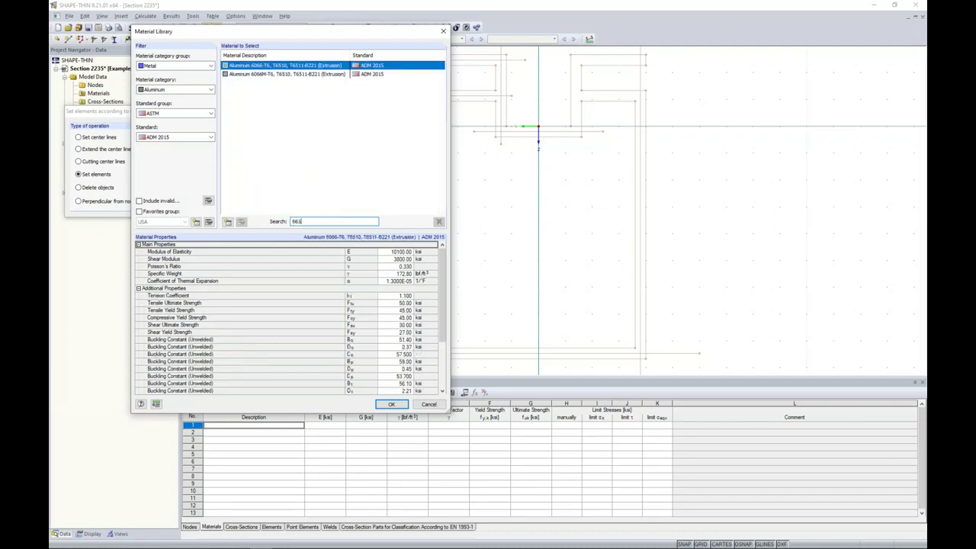
{"action": "key", "text": "BackSpace"}
{"action": "key", "text": "BackSpace"}
{"action": "type", "text": "061"}
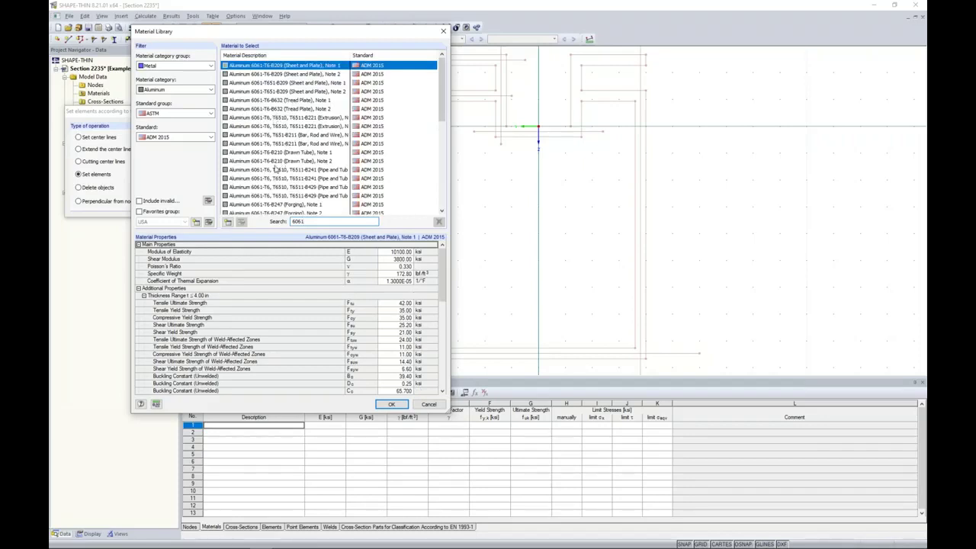
{"action": "left_click", "coordinate": [284, 169]}
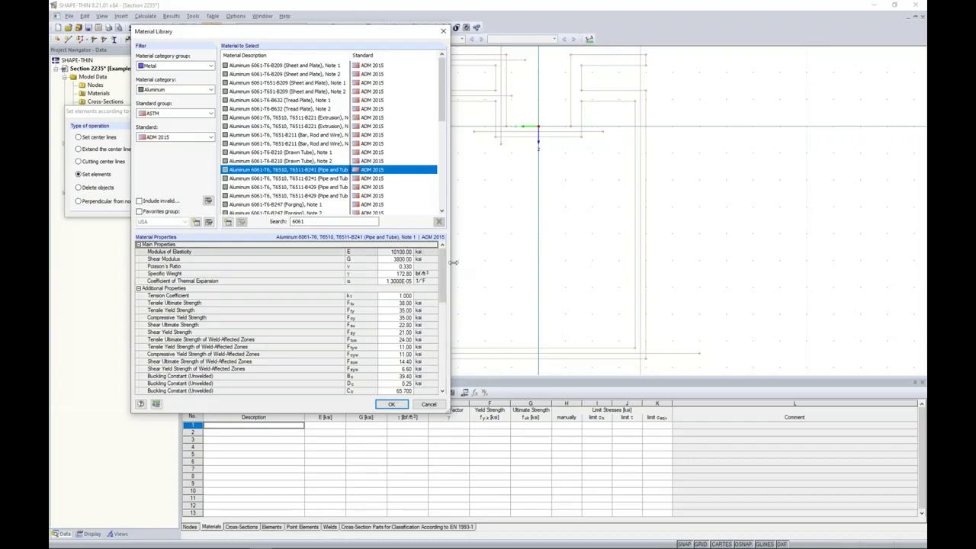
{"action": "mouse_move", "coordinate": [443, 267]}
{"action": "left_mouse_down"}
{"action": "mouse_move", "coordinate": [443, 312]}
{"action": "mouse_move", "coordinate": [436, 262]}
{"action": "left_mouse_up"}
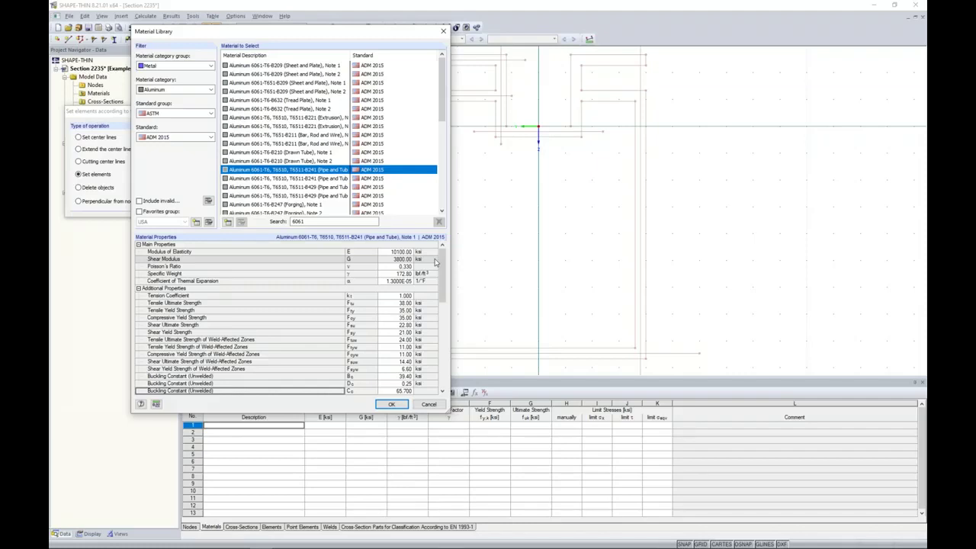
{"action": "left_click", "coordinate": [391, 404]}
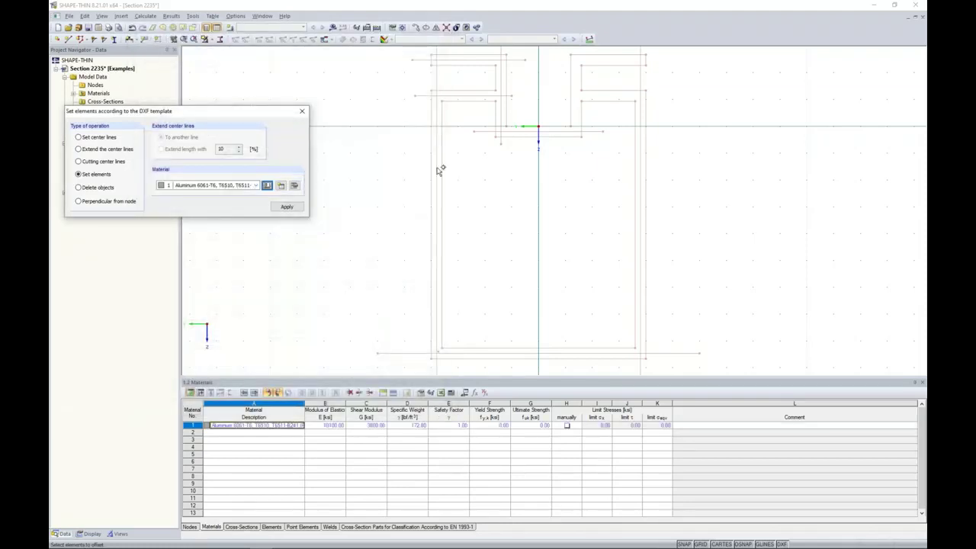
Step: Set elements on the center lines of the left upper lip, upper left groove side and left shoulder
{"action": "scroll", "coordinate": [465, 127], "scroll_direction": "up", "scroll_amount": 5}
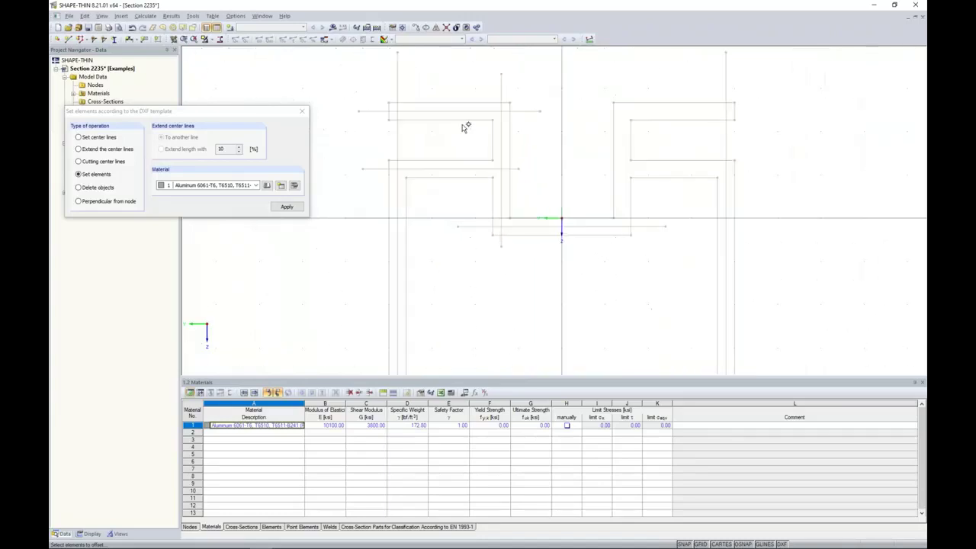
{"action": "left_click", "coordinate": [460, 106]}
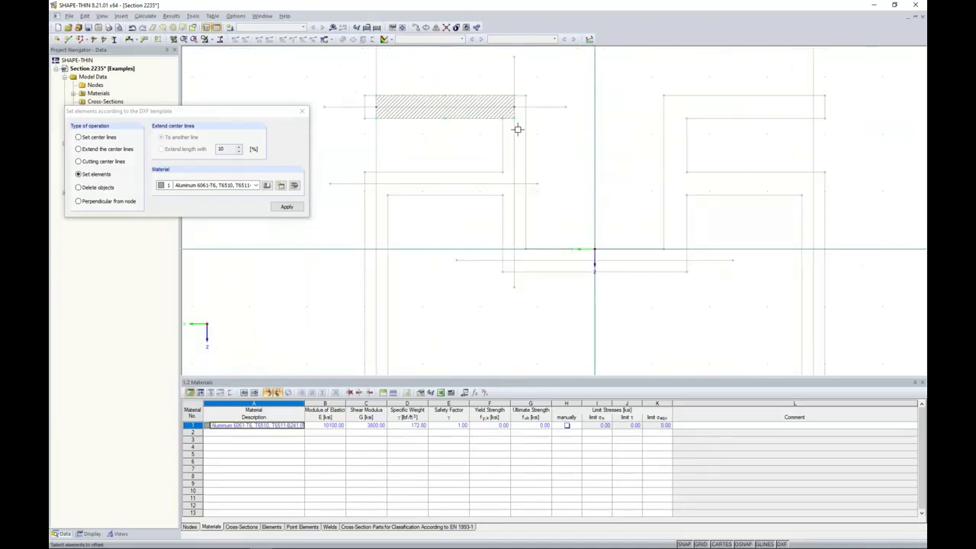
{"action": "left_click", "coordinate": [514, 152]}
{"action": "left_click", "coordinate": [470, 184]}
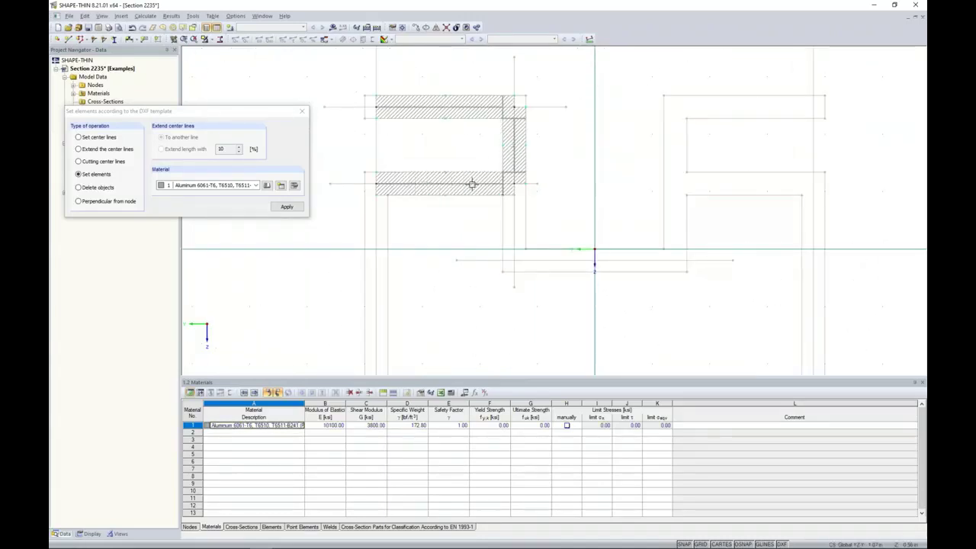
Step: Set elements on the center lines of the left outer wall and the bottom wall
{"action": "left_click", "coordinate": [378, 222]}
{"action": "scroll", "coordinate": [481, 279], "scroll_direction": "down", "scroll_amount": 4}
{"action": "middle_click_drag", "start_coordinate": [482, 280], "coordinate": [482, 114]}
{"action": "left_click", "coordinate": [488, 318]}
{"action": "scroll", "coordinate": [493, 227], "scroll_direction": "down", "scroll_amount": 2}
{"action": "scroll", "coordinate": [463, 203], "scroll_direction": "down", "scroll_amount": 1}
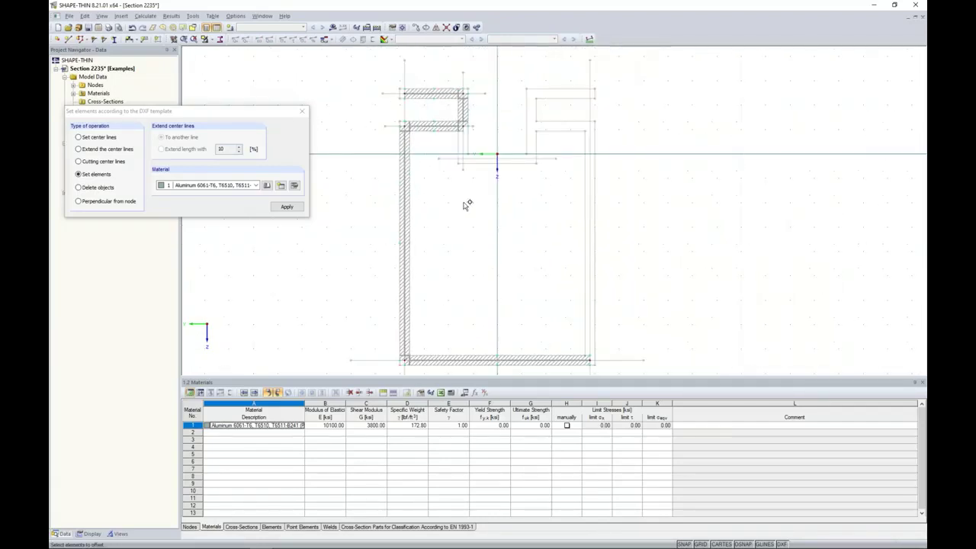
Step: Set elements on the lower left groove side and the groove bottom, and finish Set Elements with DXF Template
{"action": "left_click", "coordinate": [463, 149]}
{"action": "left_click", "coordinate": [474, 159]}
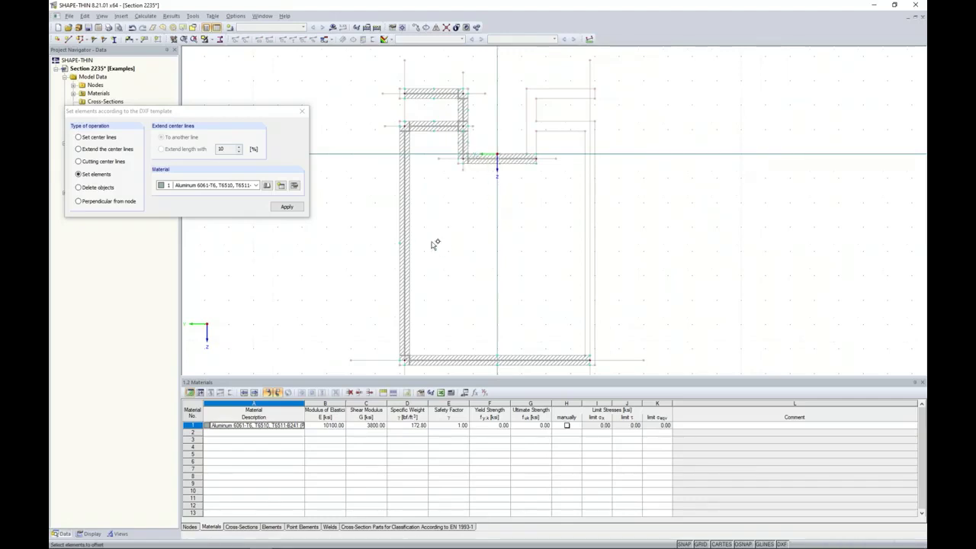
{"action": "key", "text": "Escape"}
Step: Extend the free end of the left upper lip element to the outer edge of the DXF outline
{"action": "scroll", "coordinate": [431, 172], "scroll_direction": "up", "scroll_amount": 3}
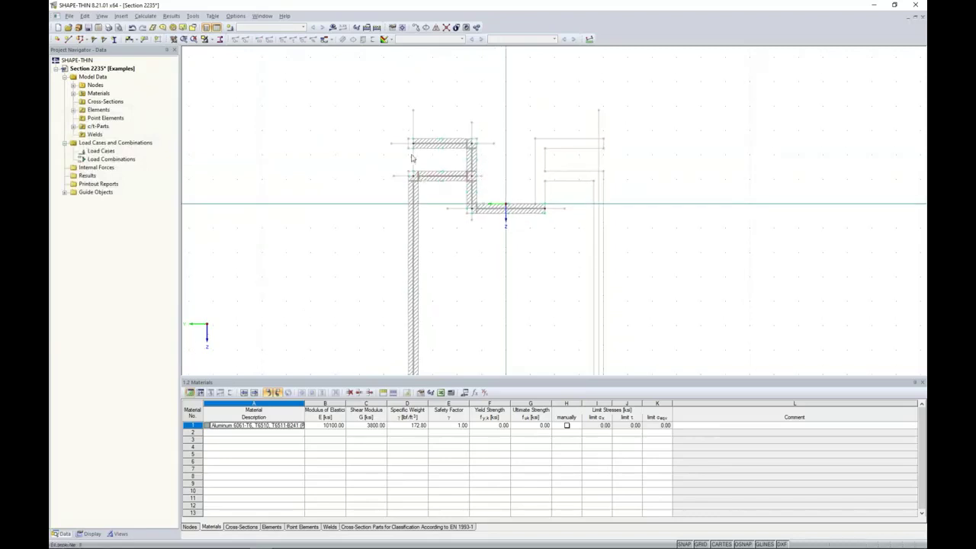
{"action": "scroll", "coordinate": [420, 147], "scroll_direction": "up", "scroll_amount": 2}
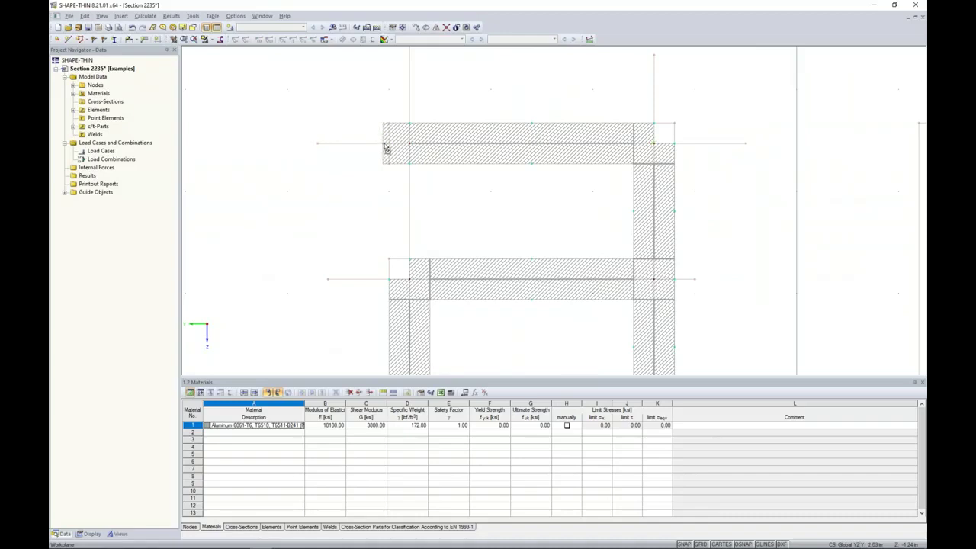
{"action": "scroll", "coordinate": [396, 155], "scroll_direction": "down", "scroll_amount": 5}
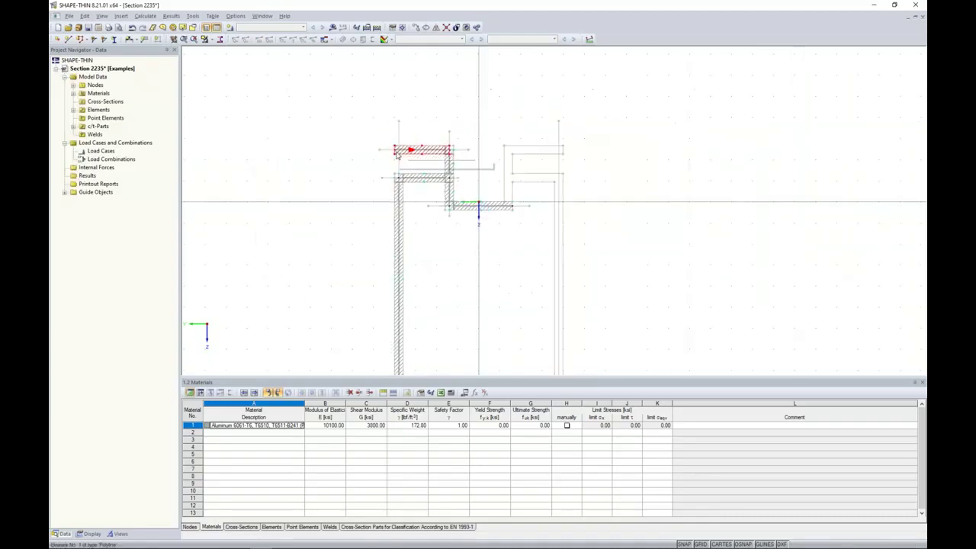
Step: Select all elements and mirror them as a copy about the axis parallel to Z through point 0.00, 0.00
{"action": "left_click_drag", "start_coordinate": [391, 169], "coordinate": [373, 130]}
{"action": "scroll", "coordinate": [372, 170], "scroll_direction": "up", "scroll_amount": 2}
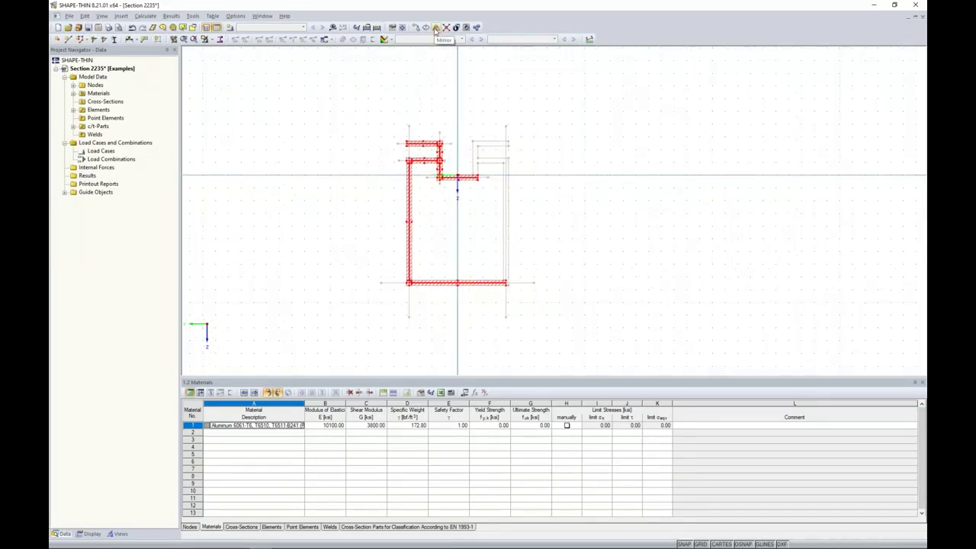
{"action": "left_click", "coordinate": [435, 29]}
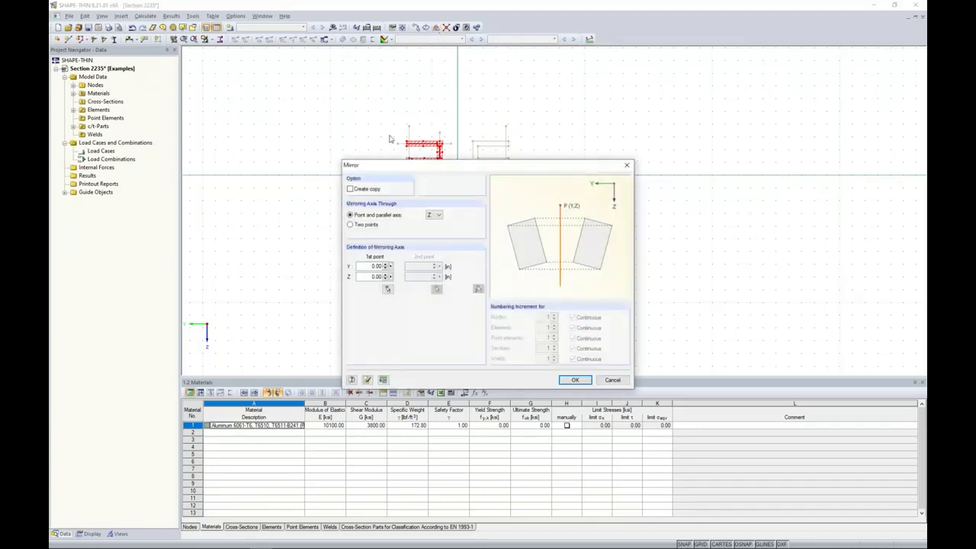
{"action": "left_click", "coordinate": [350, 189]}
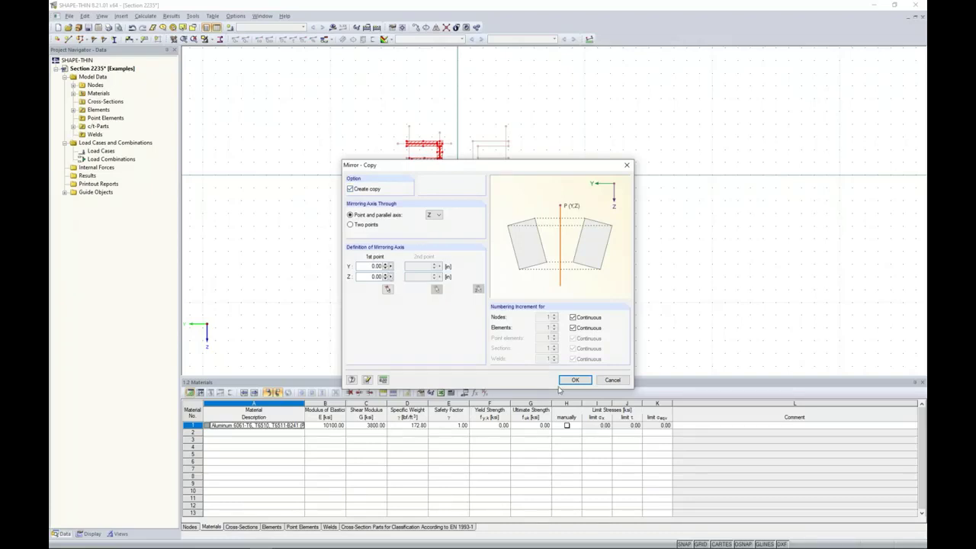
{"action": "left_click", "coordinate": [574, 380]}
{"action": "left_click", "coordinate": [491, 196]}
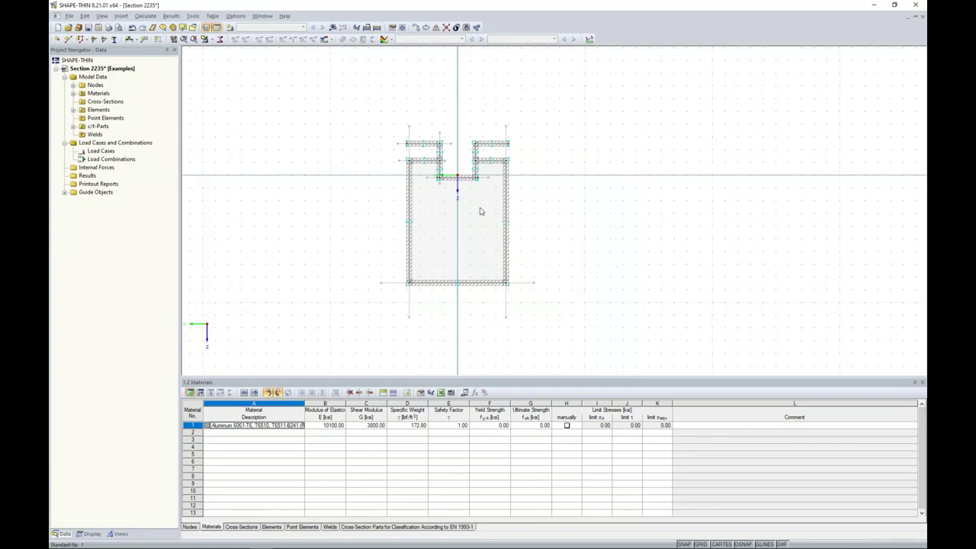
Step: Examine the mirrored section's groove corners, shoulders, upper lips and the element connections between them
{"action": "scroll", "coordinate": [432, 186], "scroll_direction": "up", "scroll_amount": 5}
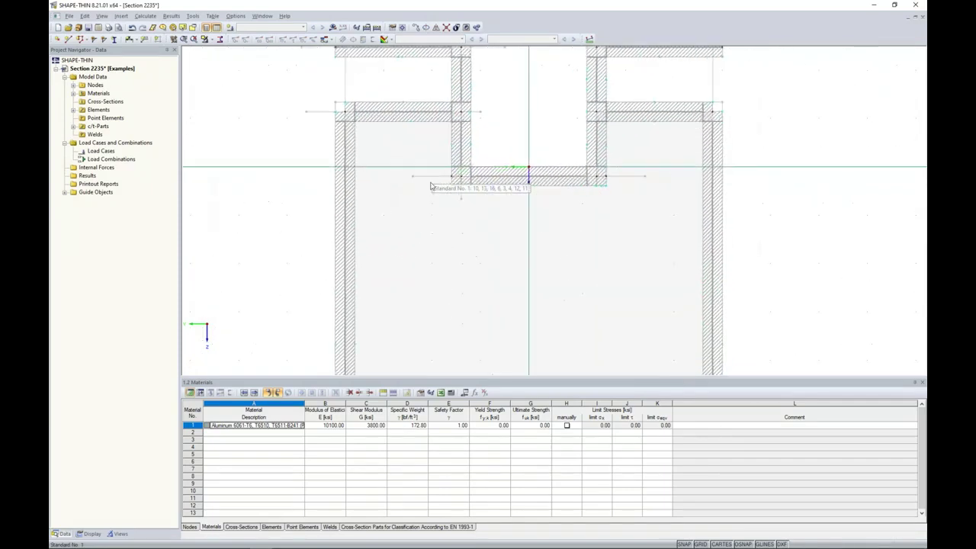
{"action": "scroll", "coordinate": [432, 186], "scroll_direction": "up", "scroll_amount": 1}
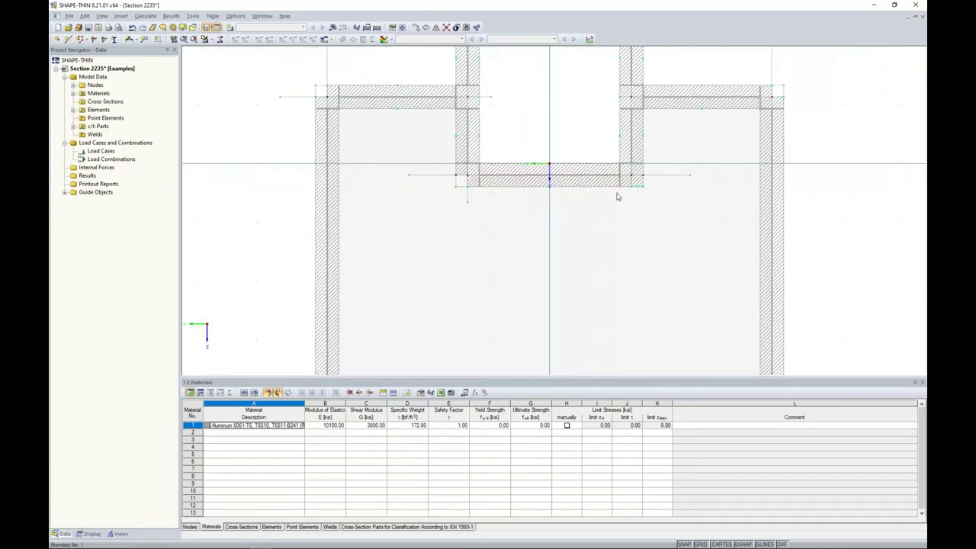
{"action": "scroll", "coordinate": [643, 224], "scroll_direction": "down", "scroll_amount": 1}
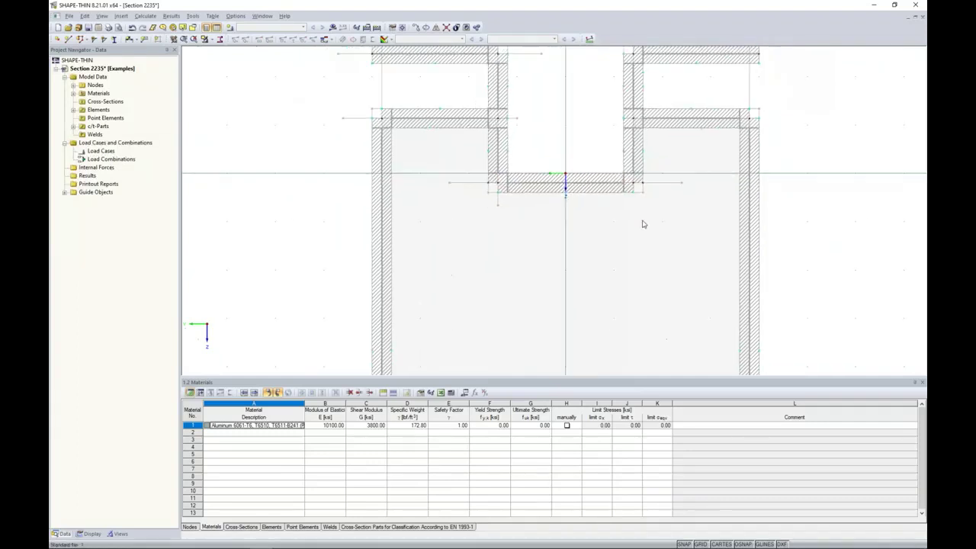
{"action": "scroll", "coordinate": [643, 224], "scroll_direction": "down", "scroll_amount": 2}
{"action": "middle_click_drag", "start_coordinate": [641, 222], "coordinate": [567, 209]}
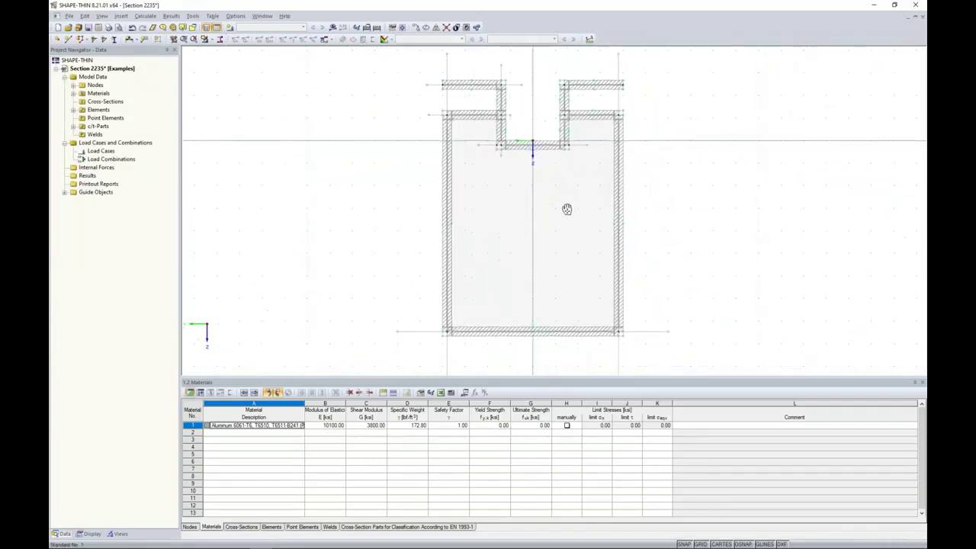
{"action": "middle_click_drag", "start_coordinate": [480, 148], "coordinate": [468, 198]}
{"action": "scroll", "coordinate": [436, 135], "scroll_direction": "up", "scroll_amount": 1}
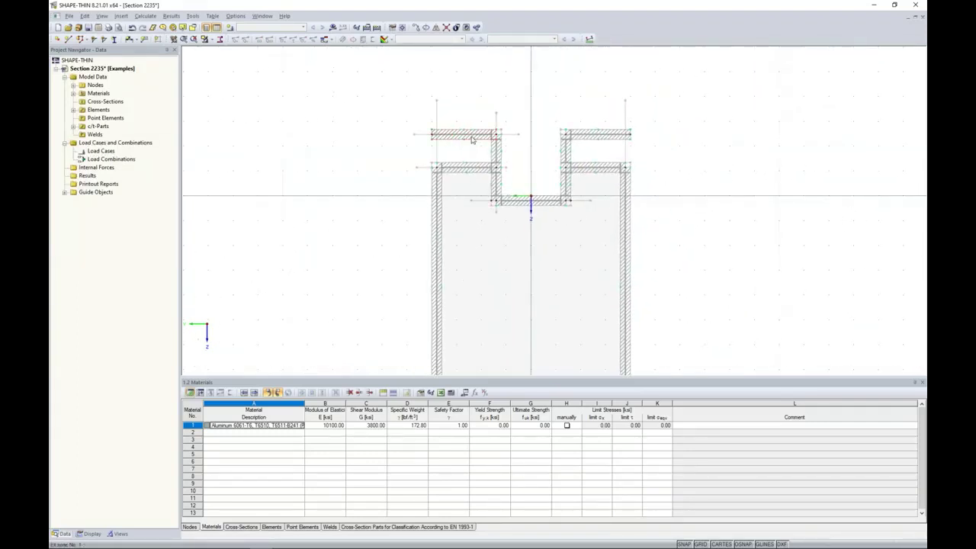
{"action": "scroll", "coordinate": [472, 139], "scroll_direction": "up", "scroll_amount": 3}
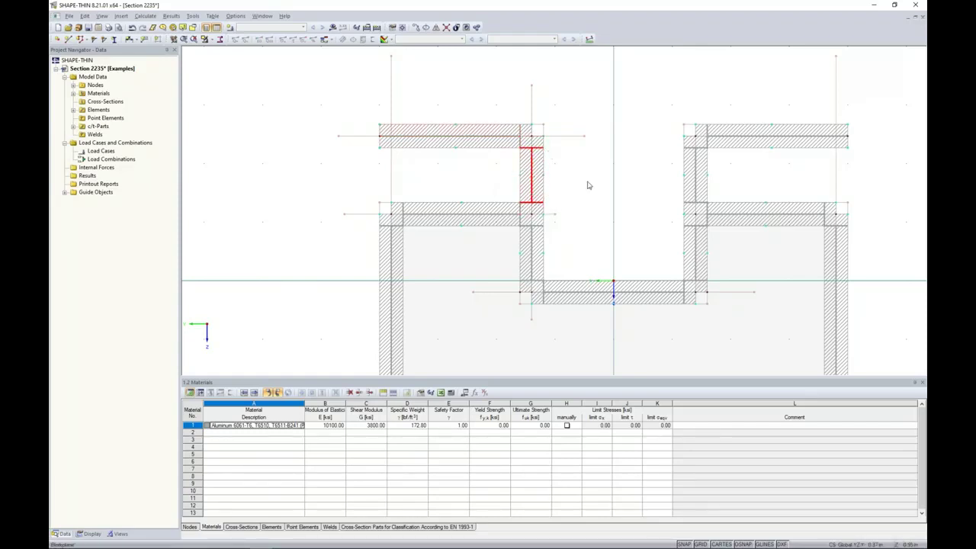
{"action": "scroll", "coordinate": [581, 218], "scroll_direction": "down", "scroll_amount": 1}
{"action": "scroll", "coordinate": [581, 218], "scroll_direction": "down", "scroll_amount": 3}
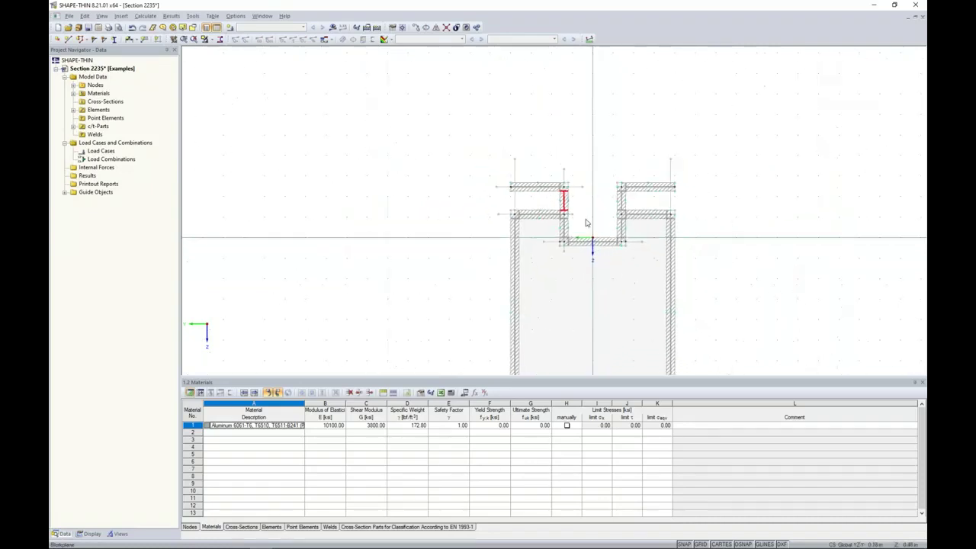
{"action": "mouse_move", "coordinate": [581, 219]}
{"action": "middle_mouse_down"}
{"action": "mouse_move", "coordinate": [490, 144]}
{"action": "mouse_move", "coordinate": [501, 158]}
{"action": "middle_mouse_up"}
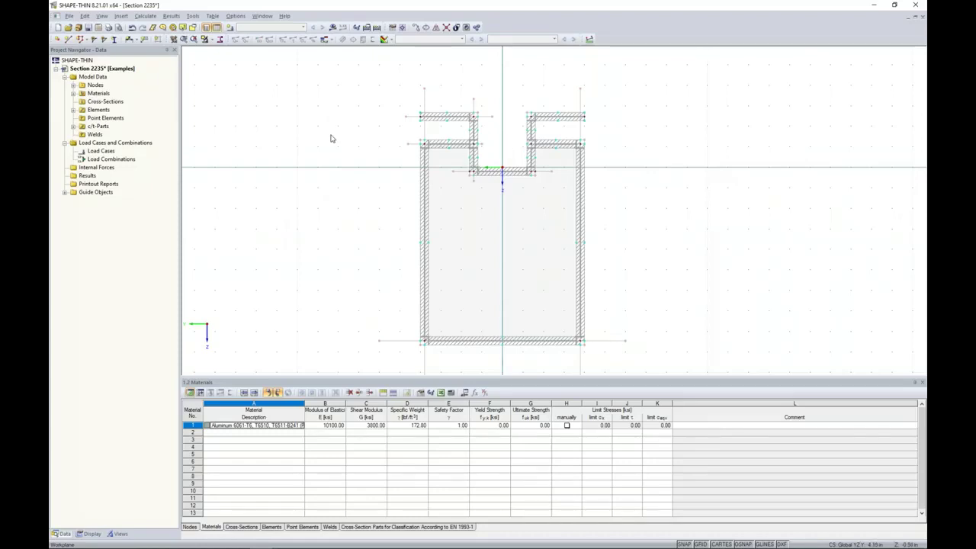
Step: Try to calculate the results of the cross-section
{"action": "left_click", "coordinate": [333, 28]}
{"action": "left_click", "coordinate": [472, 293]}
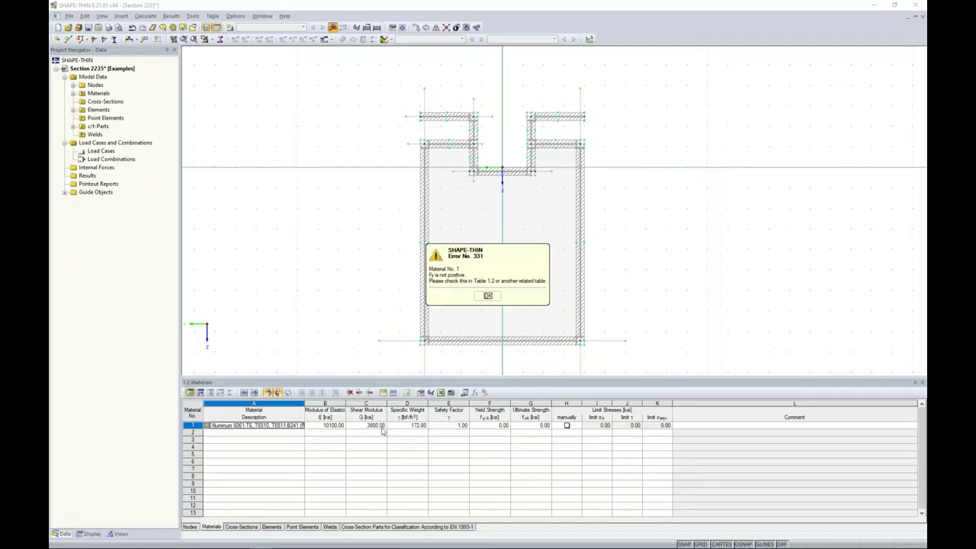
{"action": "left_click", "coordinate": [488, 296]}
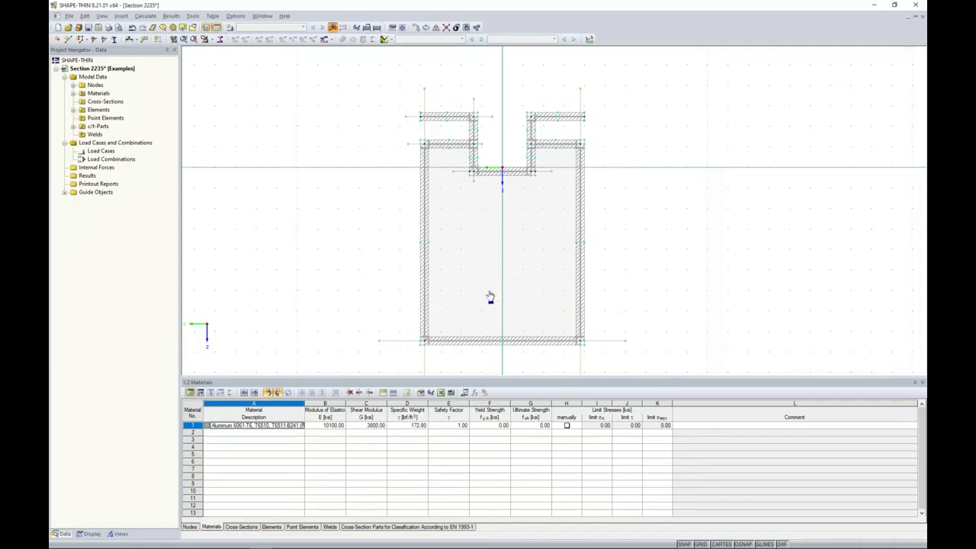
Step: Set the yield strength of material 1 to 30 ksi and calculate the cross-section results
{"action": "left_click", "coordinate": [482, 426]}
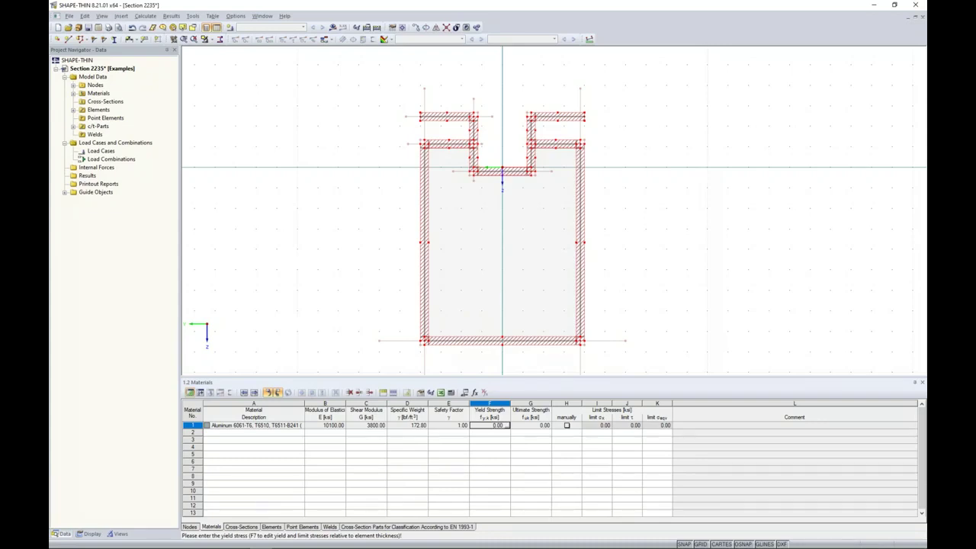
{"action": "type", "text": "35"}
{"action": "left_click", "coordinate": [332, 29]}
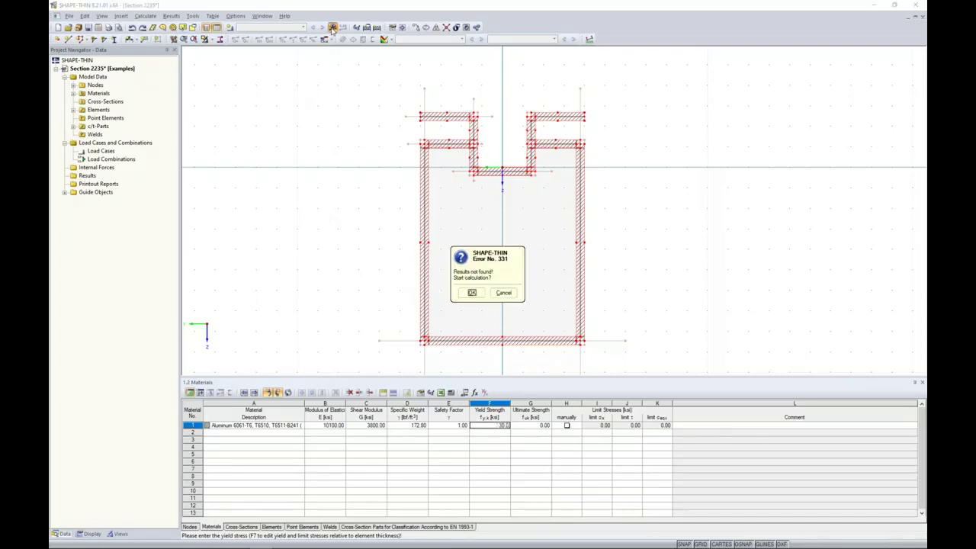
{"action": "left_click", "coordinate": [472, 294]}
{"action": "left_click", "coordinate": [487, 291]}
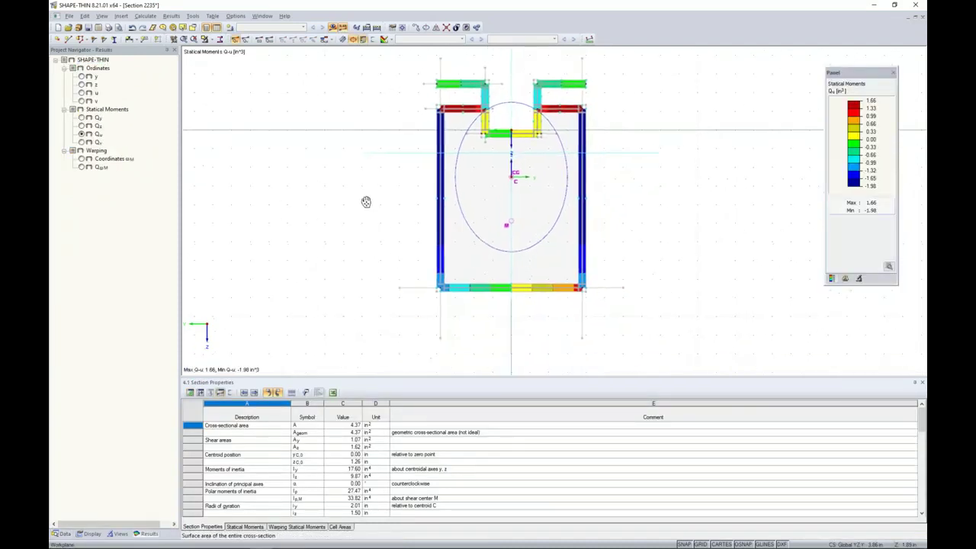
Step: Enlarge the section properties table, review it down to the plastic shear areas, and shrink it again
{"action": "left_click_drag", "start_coordinate": [384, 379], "coordinate": [395, 304]}
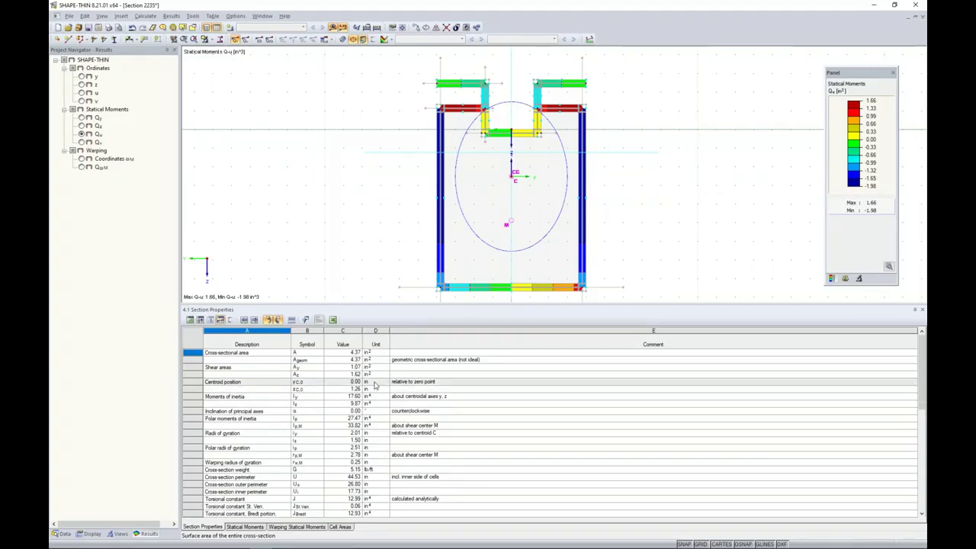
{"action": "scroll", "coordinate": [375, 385], "scroll_direction": "down", "scroll_amount": 8}
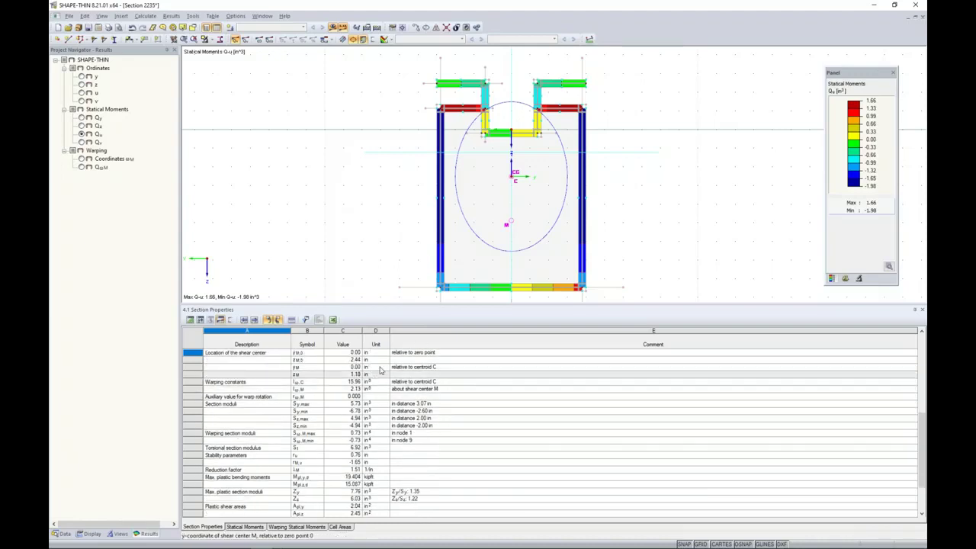
{"action": "left_click_drag", "start_coordinate": [393, 307], "coordinate": [395, 387]}
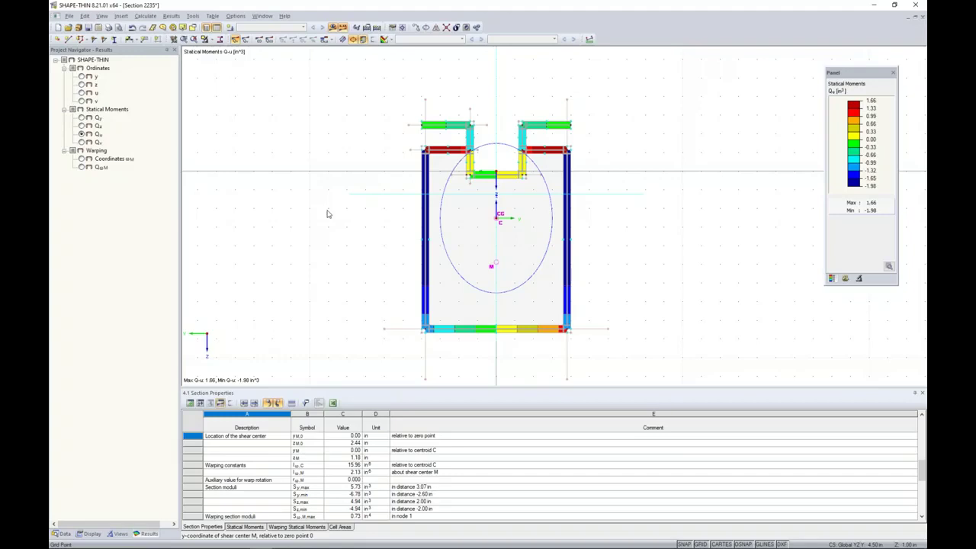
Step: Save the cross-section file and switch to RFEM
{"action": "left_click", "coordinate": [89, 28]}
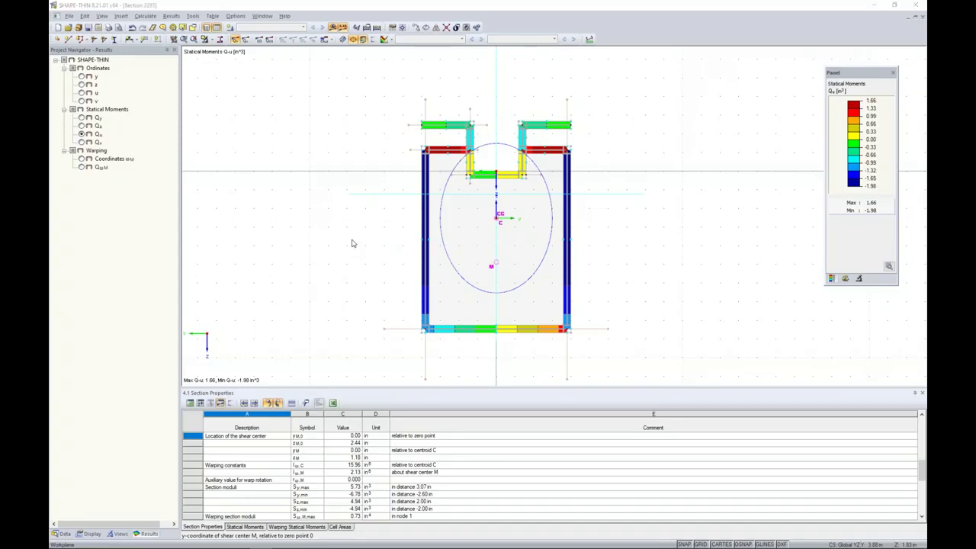
{"action": "key", "text": "super+Tab"}
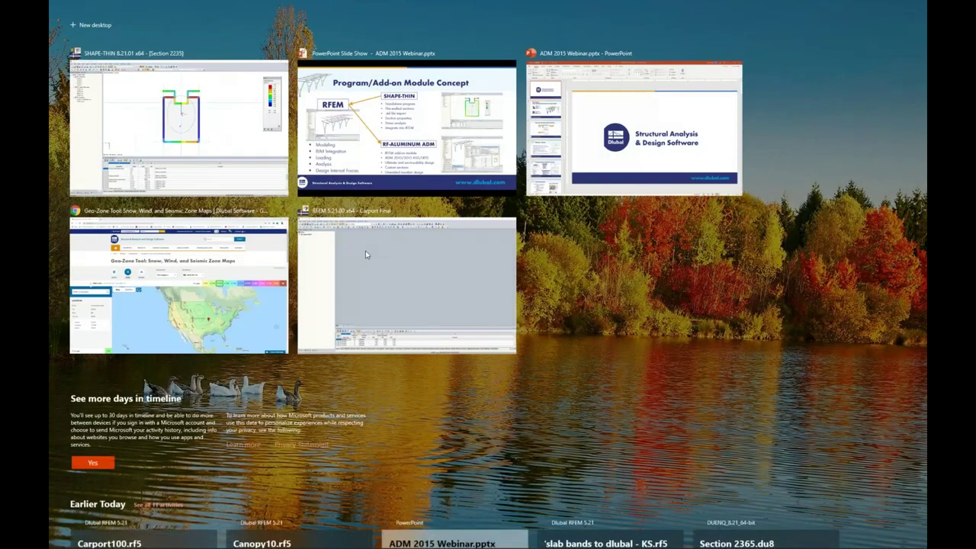
{"action": "left_click", "coordinate": [393, 271]}
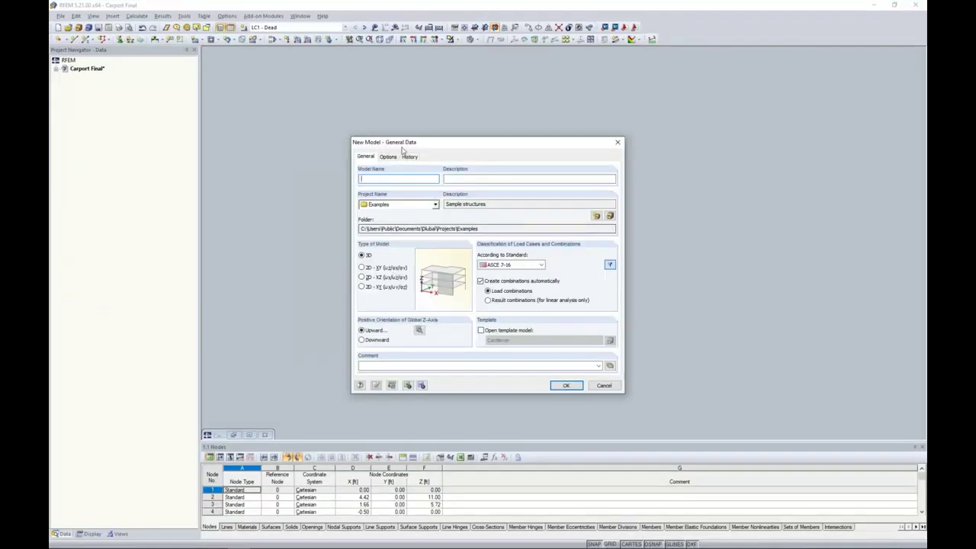
Step: Create a new 3D model named Webinar100 in the Examples project, using ASCE 7-16 with automatic load combinations
{"action": "left_click_drag", "start_coordinate": [409, 145], "coordinate": [409, 134]}
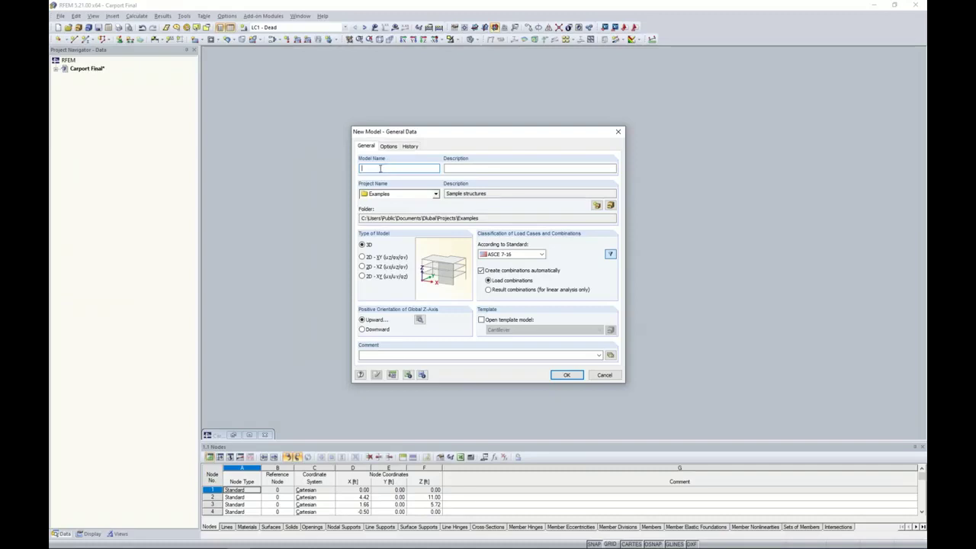
{"action": "type", "text": "Webinar 100"}
{"action": "left_click", "coordinate": [522, 255]}
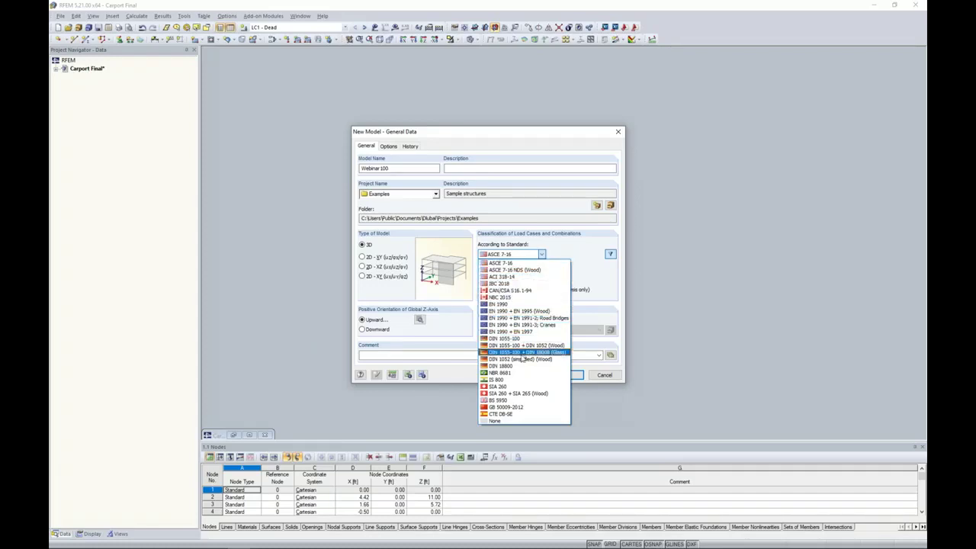
{"action": "left_click", "coordinate": [591, 282]}
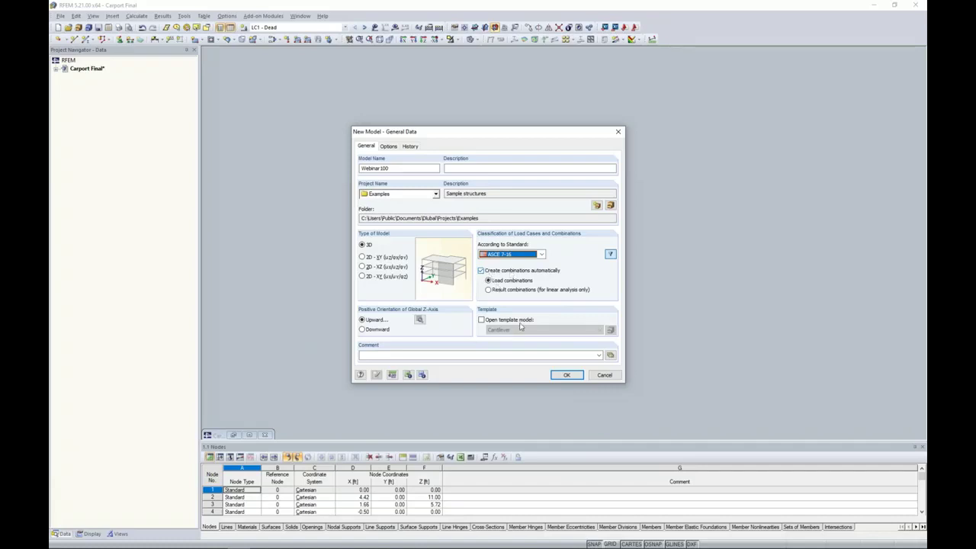
{"action": "left_click", "coordinate": [565, 375]}
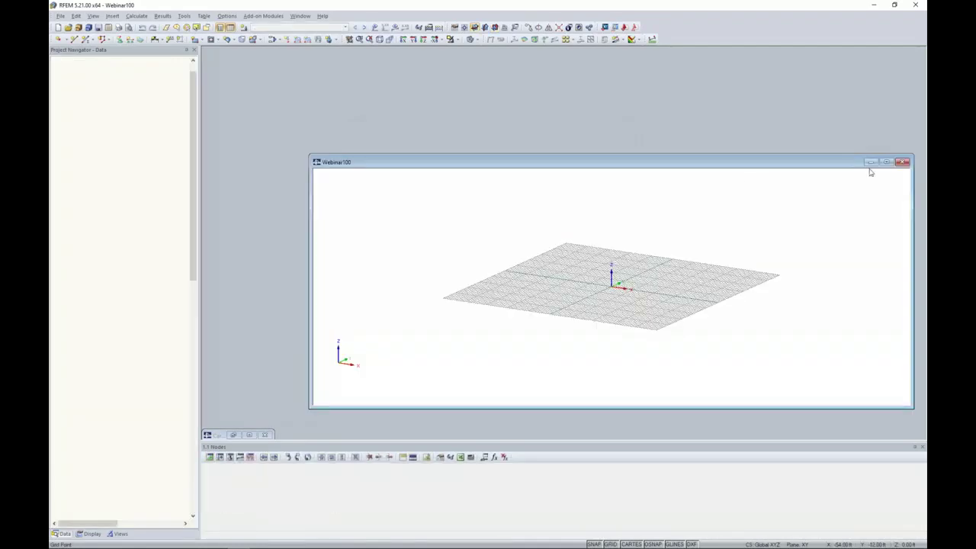
Step: Maximize the Webinar100 model window and look through the add-on modules listed in the project navigator
{"action": "double_click", "coordinate": [619, 158]}
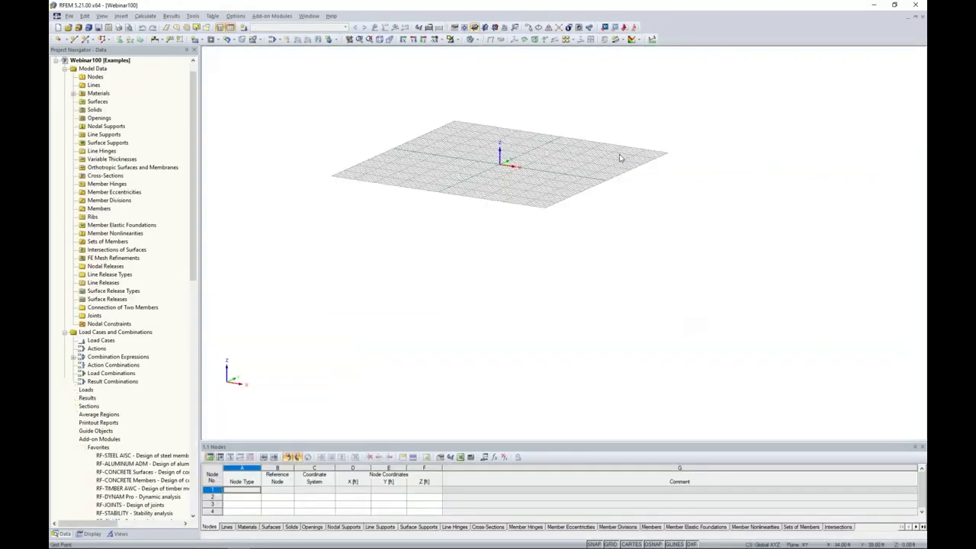
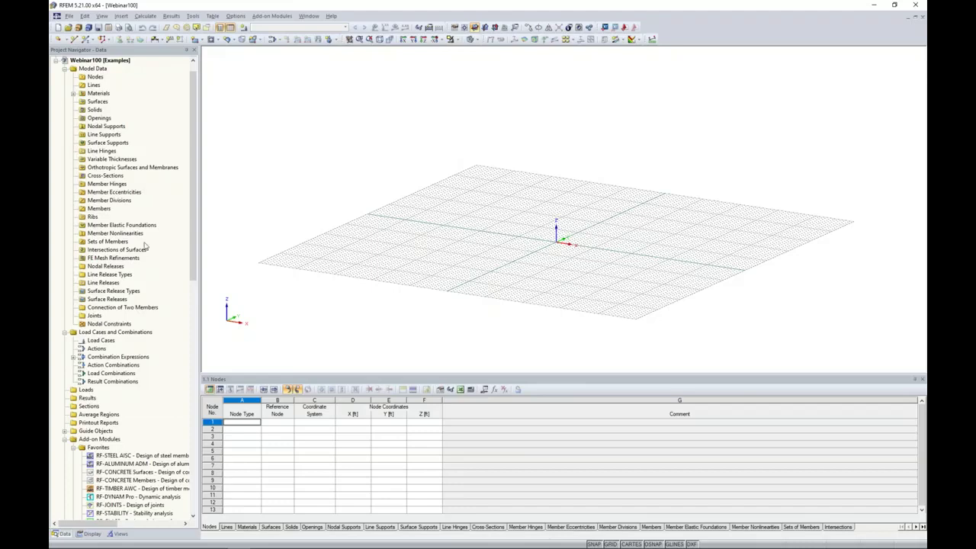
{"action": "scroll", "coordinate": [117, 212], "scroll_direction": "down", "scroll_amount": 11}
{"action": "scroll", "coordinate": [145, 244], "scroll_direction": "down", "scroll_amount": 2}
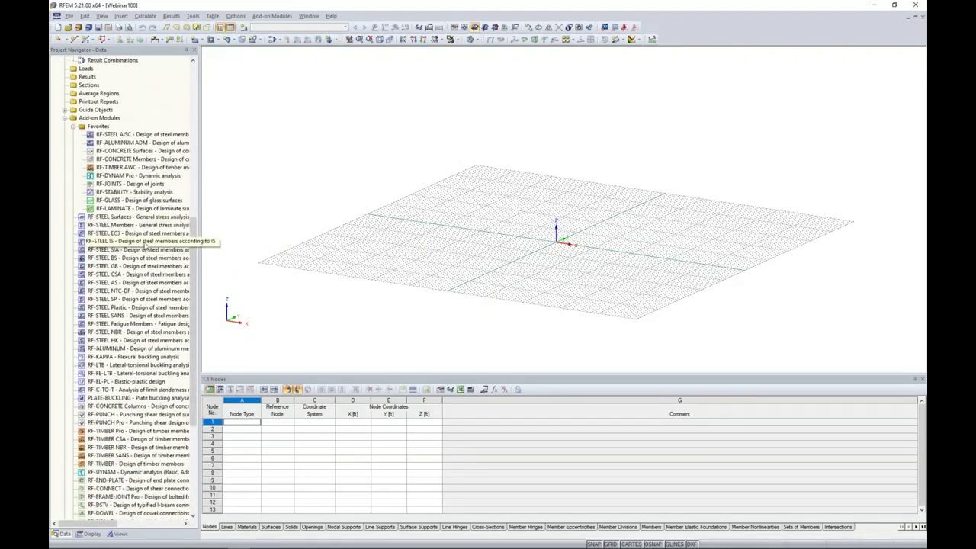
{"action": "scroll", "coordinate": [145, 244], "scroll_direction": "down", "scroll_amount": 6}
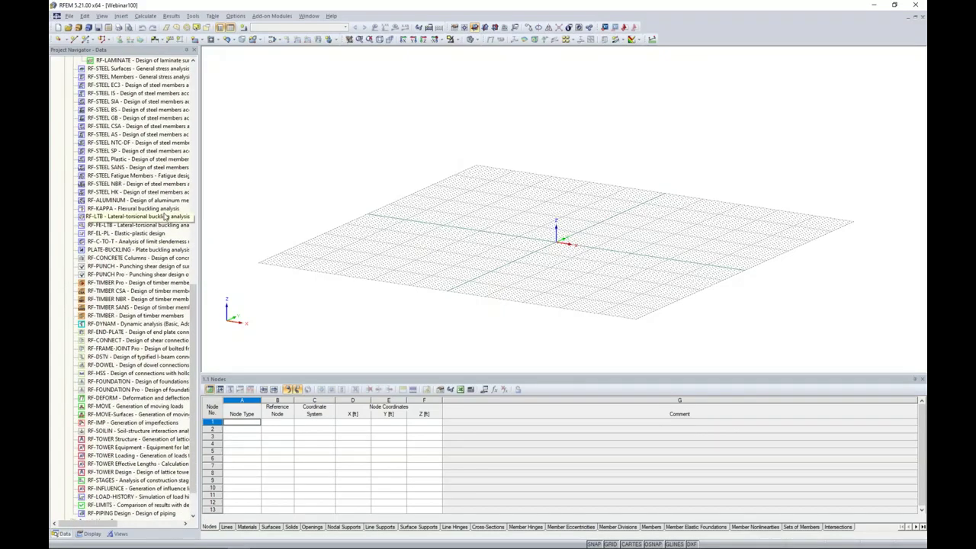
{"action": "scroll", "coordinate": [164, 217], "scroll_direction": "up", "scroll_amount": 3}
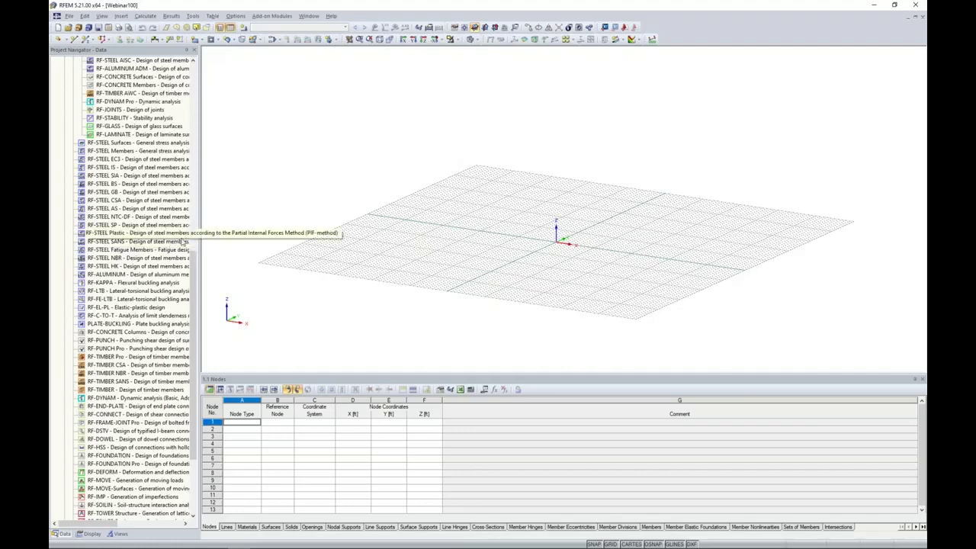
{"action": "scroll", "coordinate": [171, 243], "scroll_direction": "up", "scroll_amount": 12}
{"action": "scroll", "coordinate": [171, 242], "scroll_direction": "up", "scroll_amount": 5}
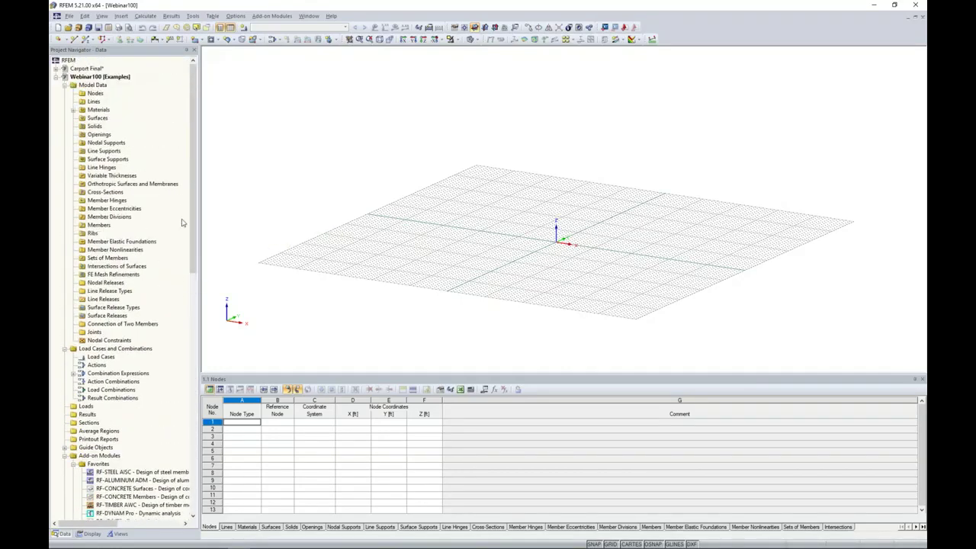
Step: Start a new beam member and choose the ADM 2015 rectangular tube RT 5 x 2 x 1/4 from Table 24 as its cross-section
{"action": "left_click", "coordinate": [88, 39]}
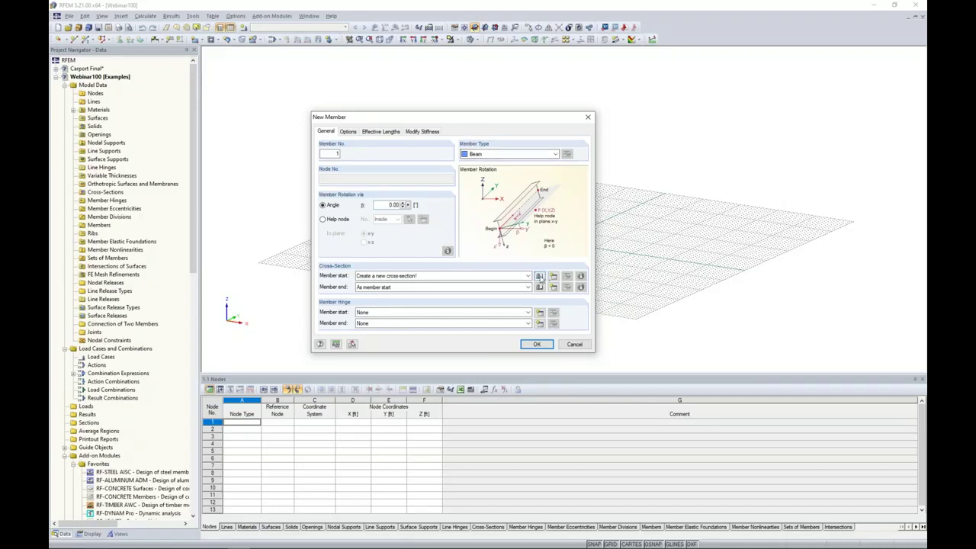
{"action": "left_click", "coordinate": [539, 276]}
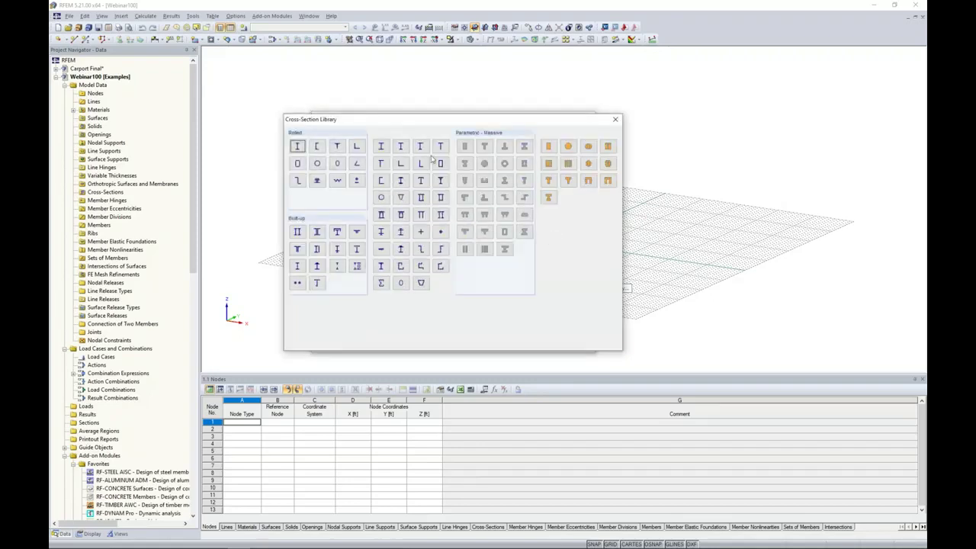
{"action": "left_click", "coordinate": [400, 214]}
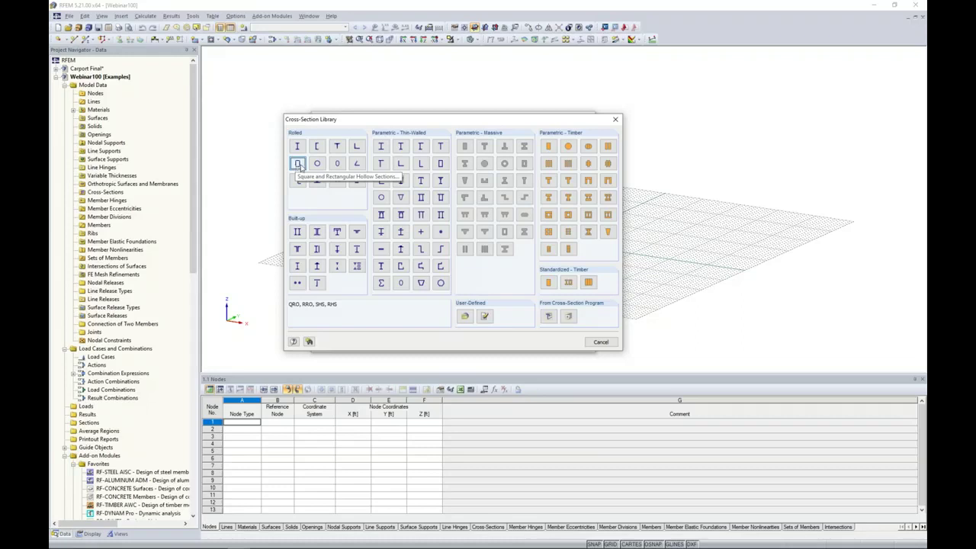
{"action": "key", "text": "Escape"}
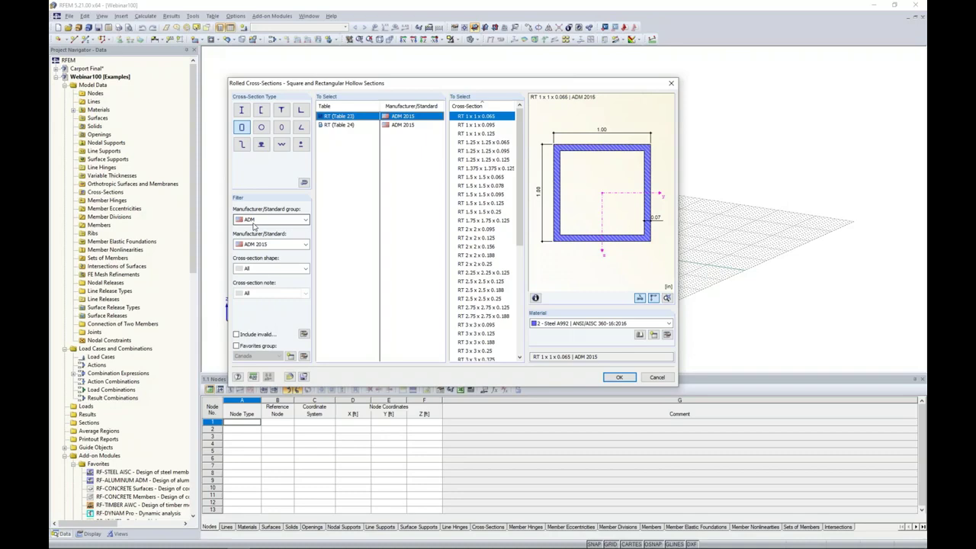
{"action": "left_click", "coordinate": [254, 244]}
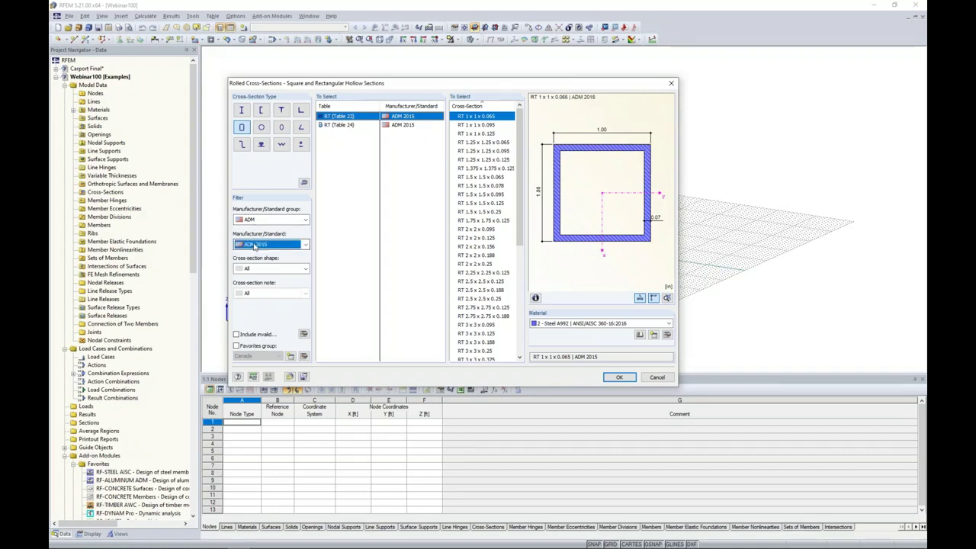
{"action": "left_click", "coordinate": [266, 263]}
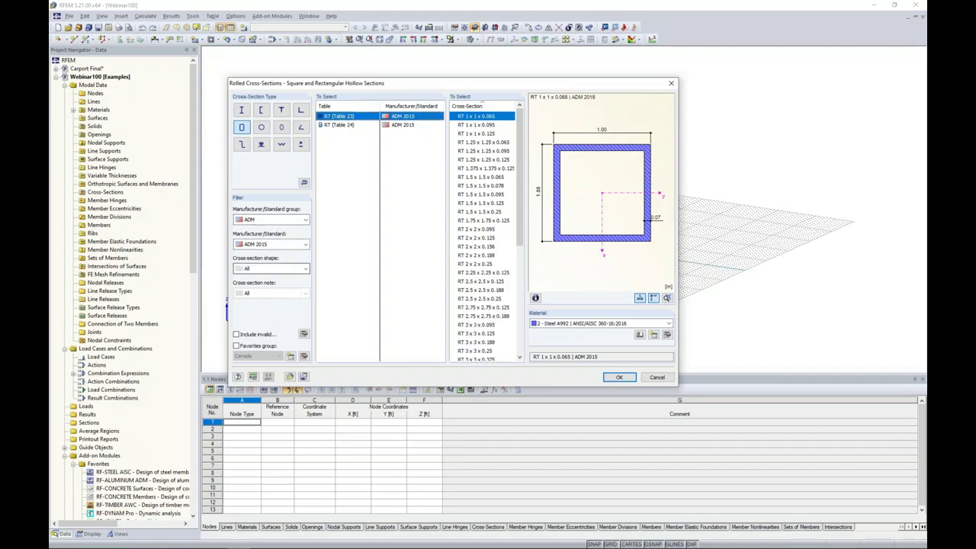
{"action": "left_click", "coordinate": [338, 125]}
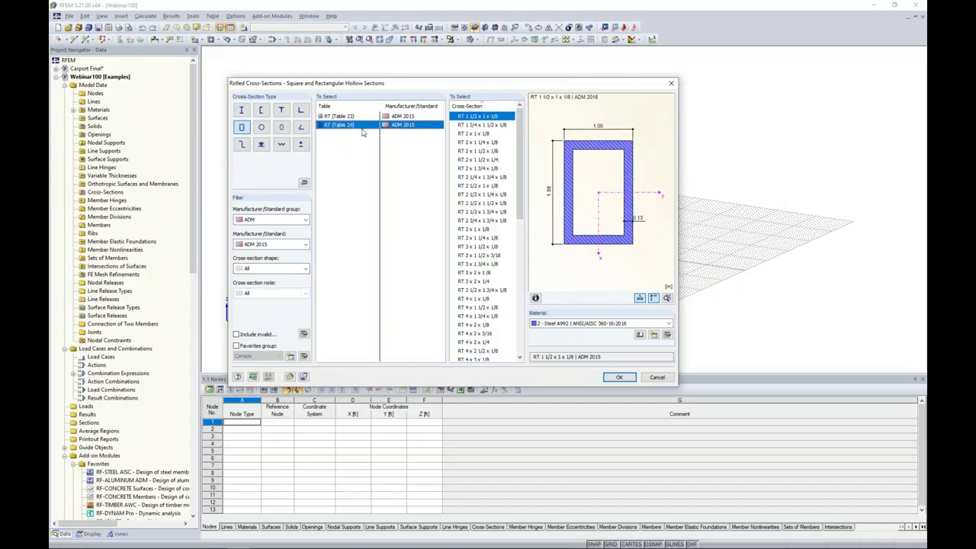
{"action": "left_click_drag", "start_coordinate": [519, 158], "coordinate": [513, 212]}
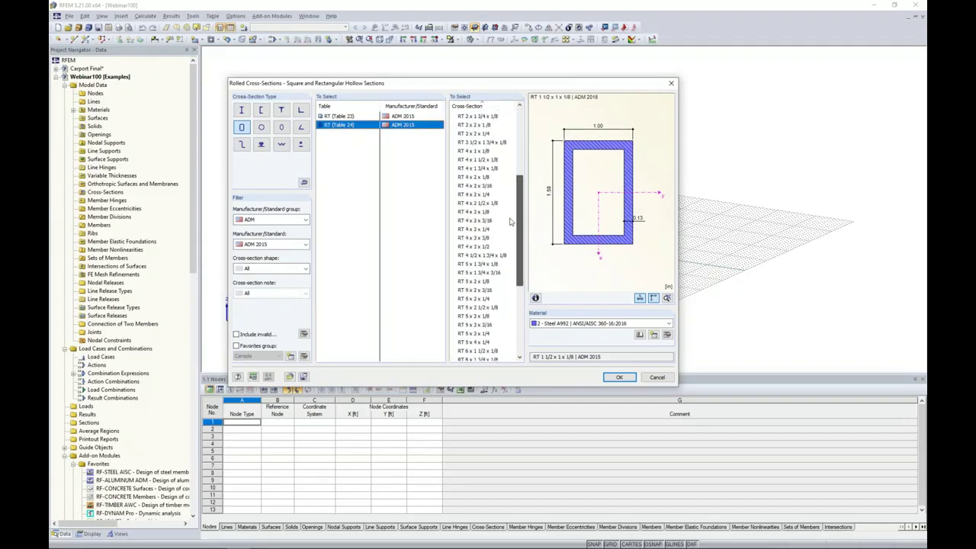
{"action": "scroll", "coordinate": [489, 306], "scroll_direction": "down", "scroll_amount": 1}
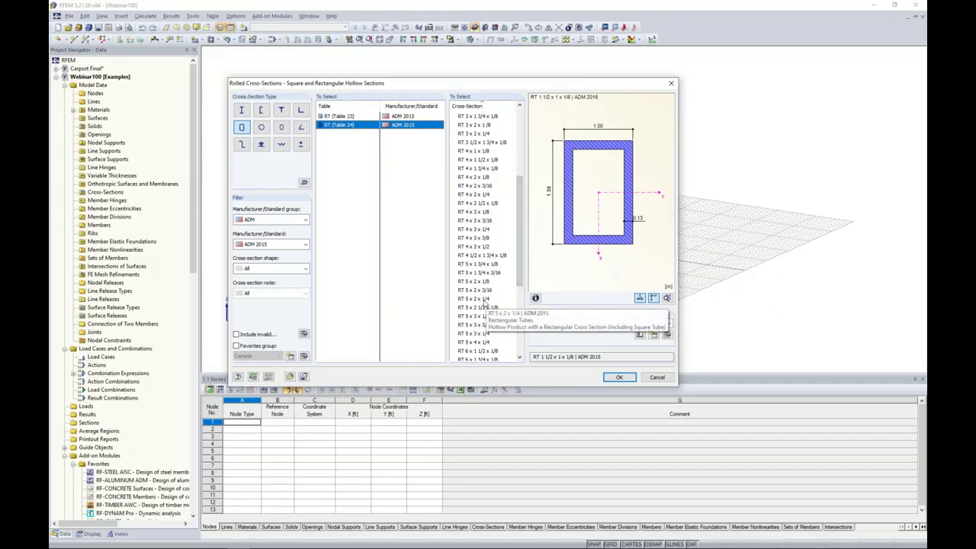
{"action": "left_click", "coordinate": [483, 300]}
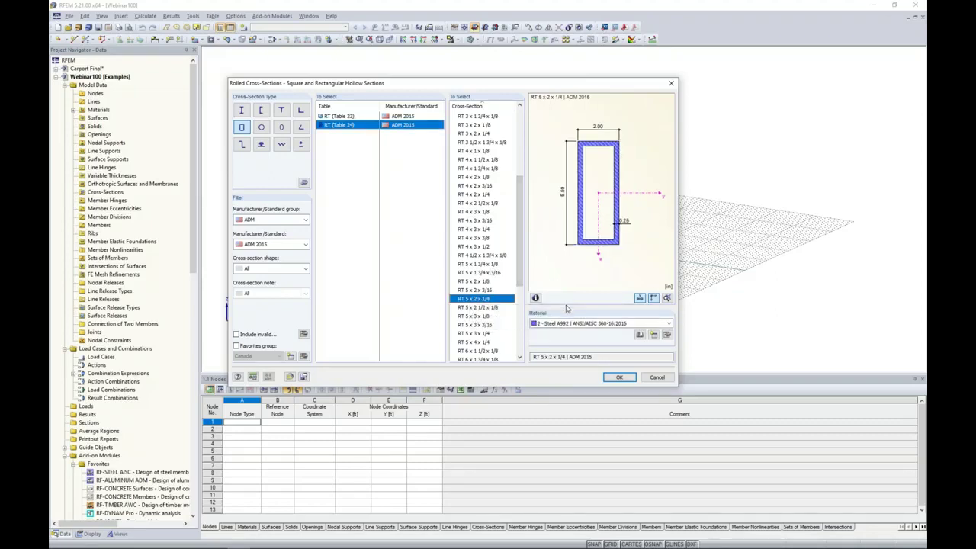
Step: Open the material library for the tube section and filter it to metal, aluminum and the ADM 2015 standard
{"action": "left_click", "coordinate": [577, 325]}
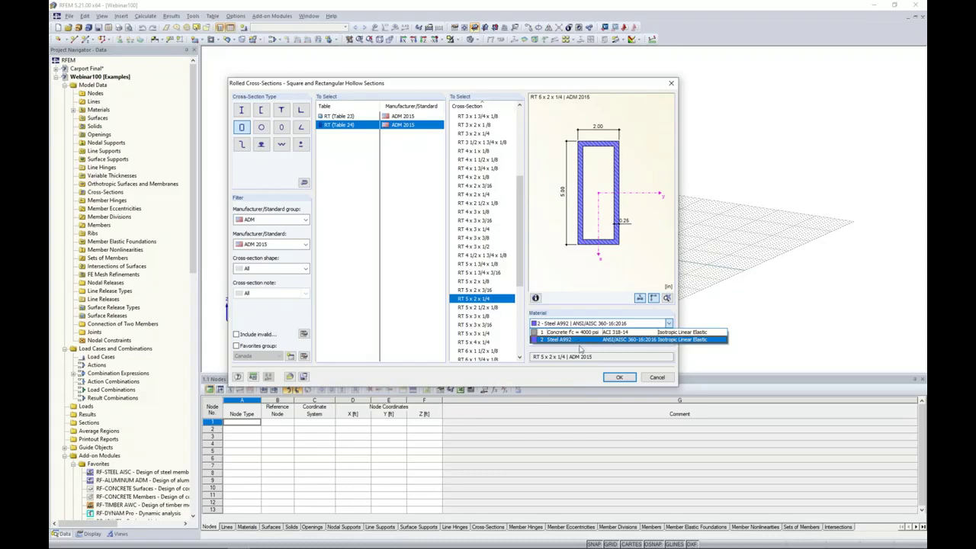
{"action": "left_click", "coordinate": [580, 341]}
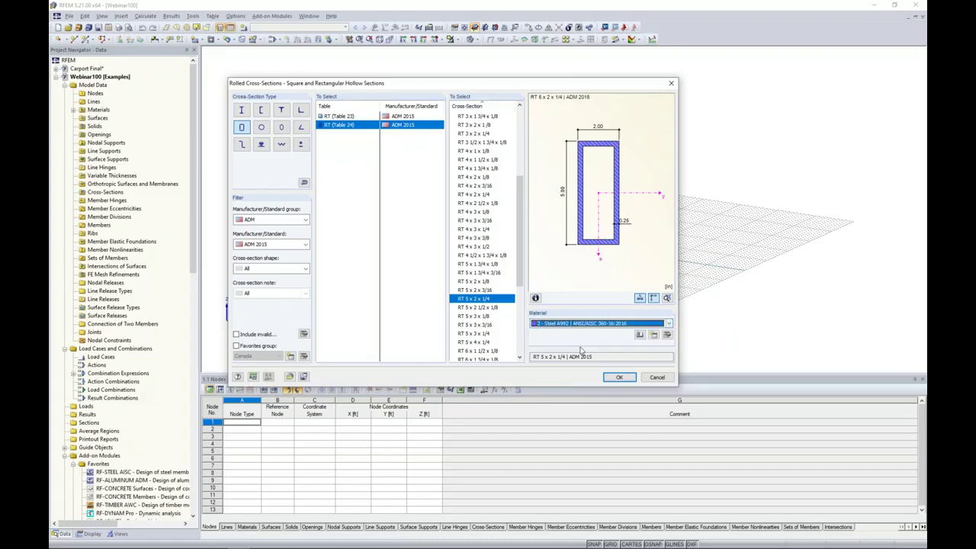
{"action": "left_click", "coordinate": [640, 336]}
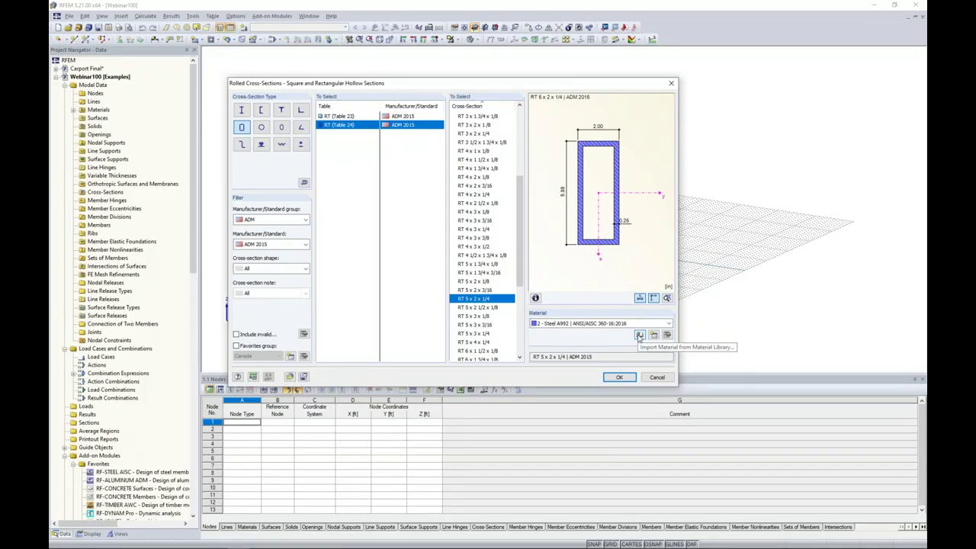
{"action": "left_click", "coordinate": [640, 335]}
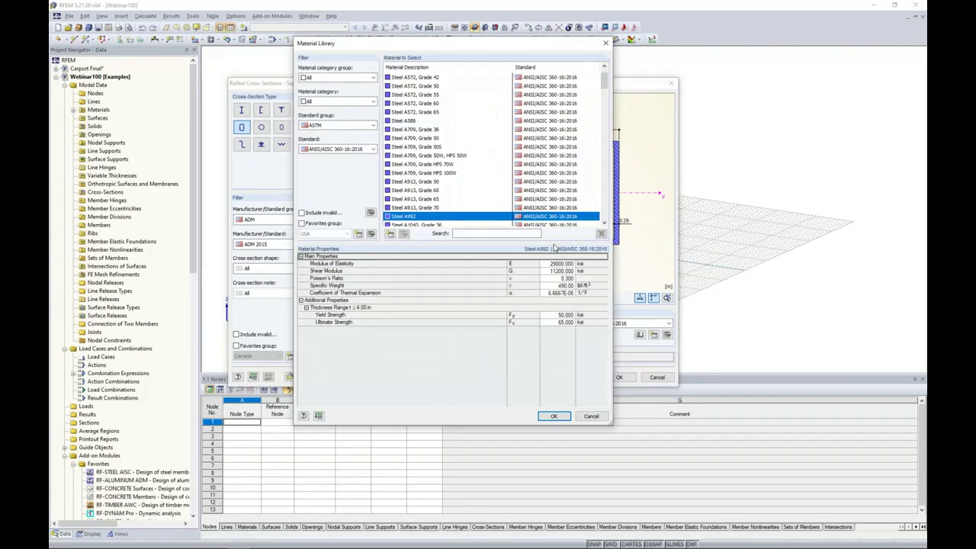
{"action": "left_click_drag", "start_coordinate": [490, 43], "coordinate": [421, 60]}
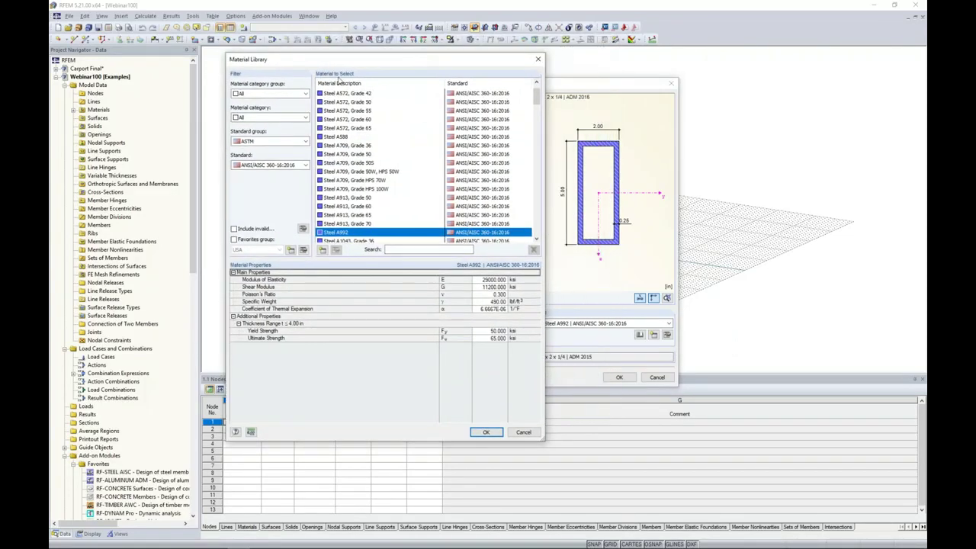
{"action": "left_click", "coordinate": [272, 94]}
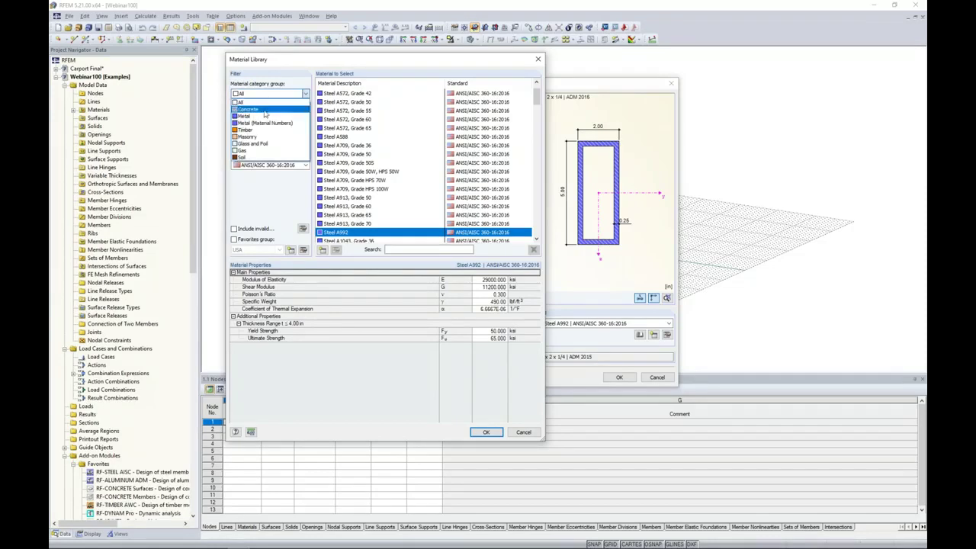
{"action": "left_click", "coordinate": [264, 115]}
{"action": "left_click", "coordinate": [265, 120]}
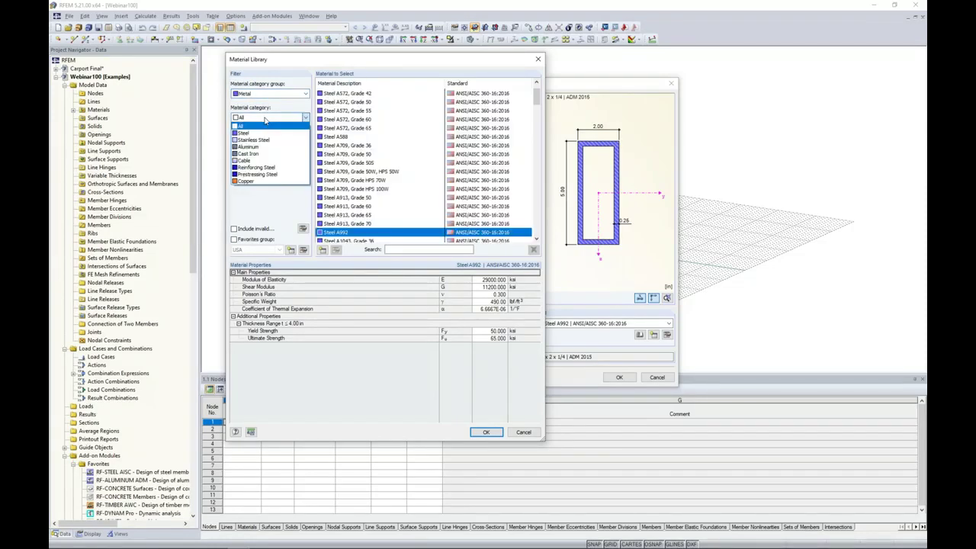
{"action": "left_click", "coordinate": [259, 151]}
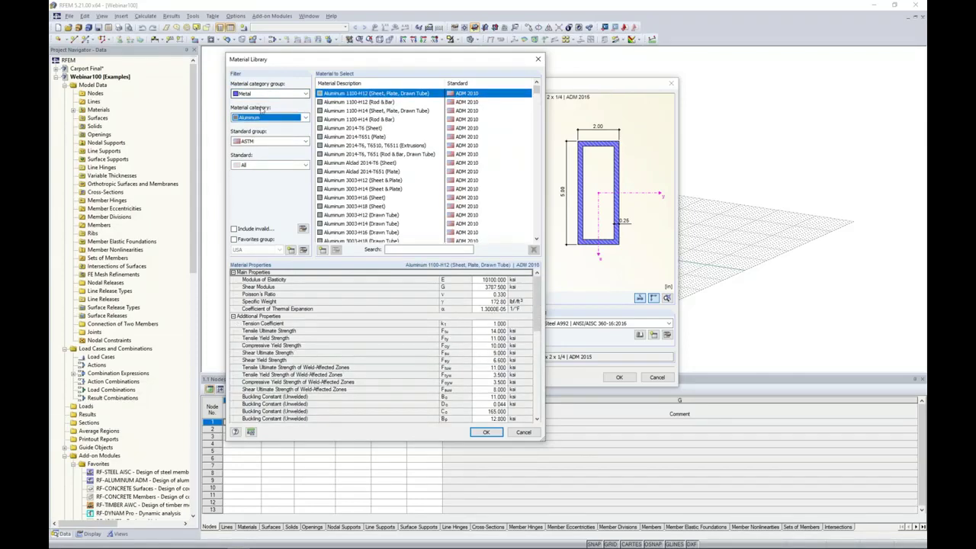
{"action": "left_click", "coordinate": [259, 165]}
{"action": "left_click", "coordinate": [260, 188]}
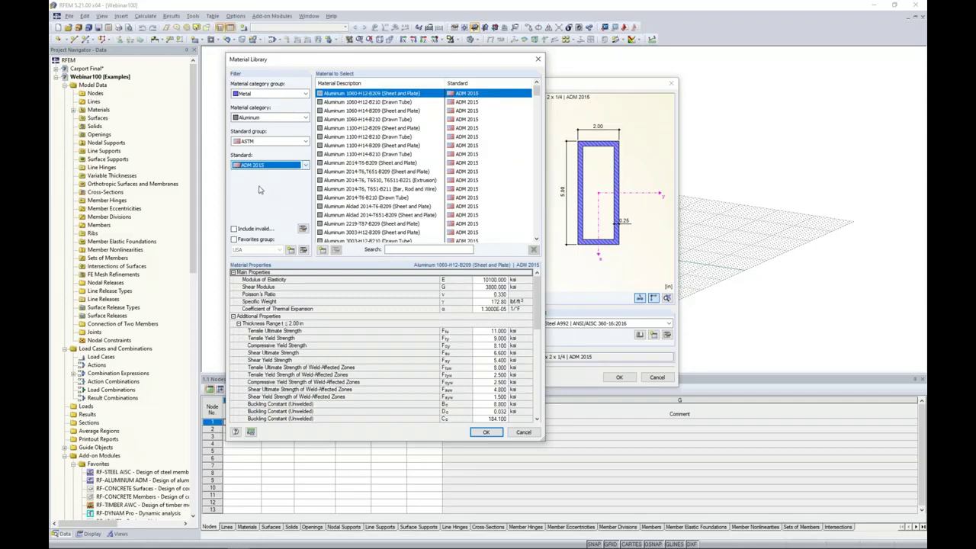
Step: Search for 6061, assign Aluminum 6061-T6, T6510, T6511-B241 (Pipe and Tube), Note 1, and accept the cross-section
{"action": "left_click", "coordinate": [398, 250]}
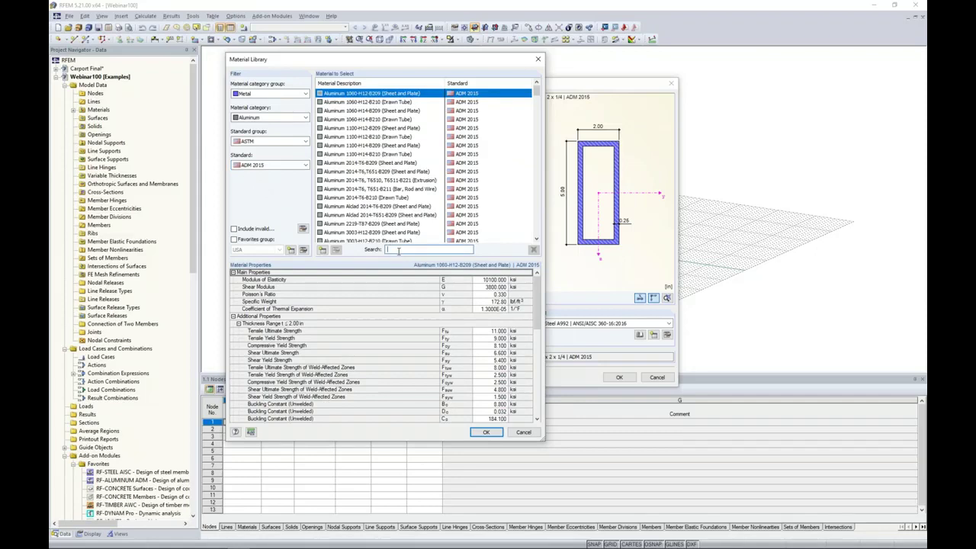
{"action": "type", "text": "6061"}
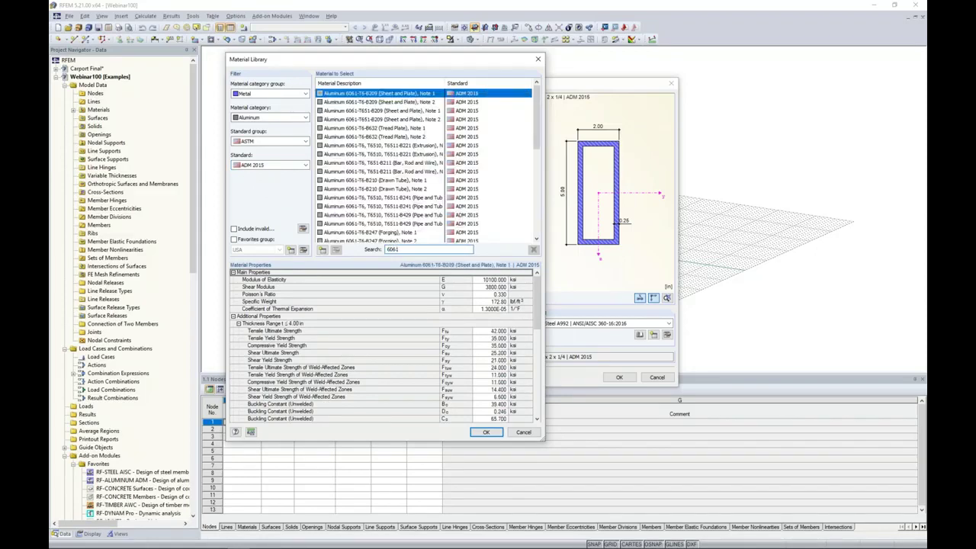
{"action": "left_click", "coordinate": [389, 198]}
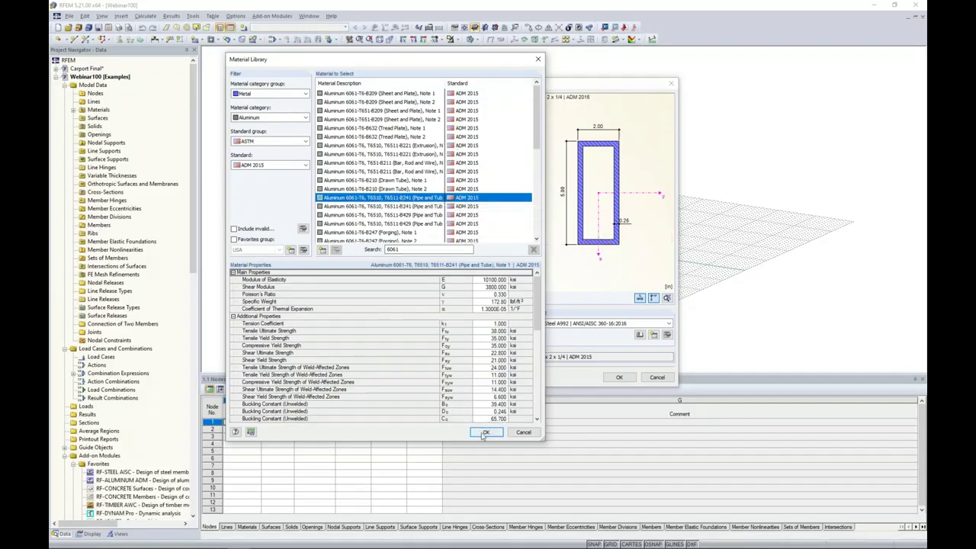
{"action": "scroll", "coordinate": [522, 351], "scroll_direction": "down", "scroll_amount": 5}
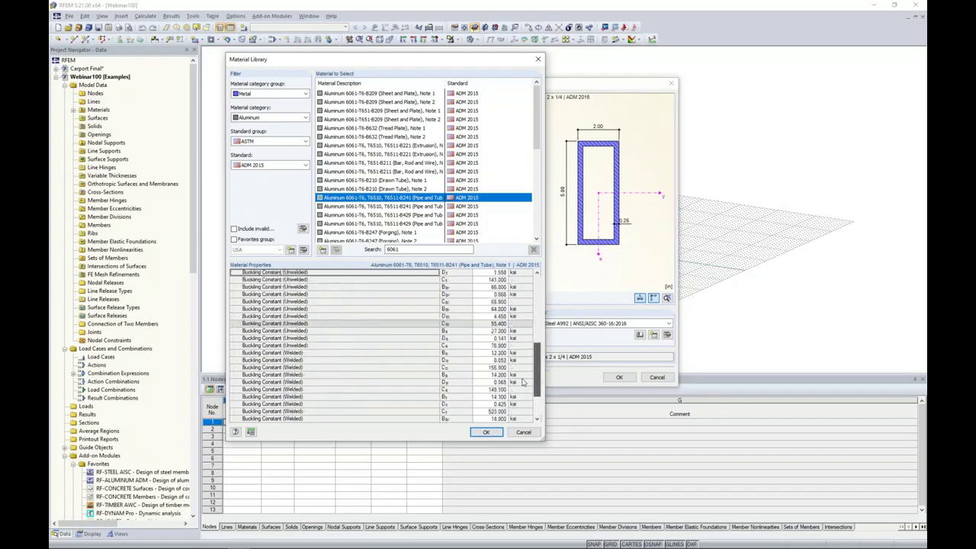
{"action": "scroll", "coordinate": [524, 336], "scroll_direction": "up", "scroll_amount": 5}
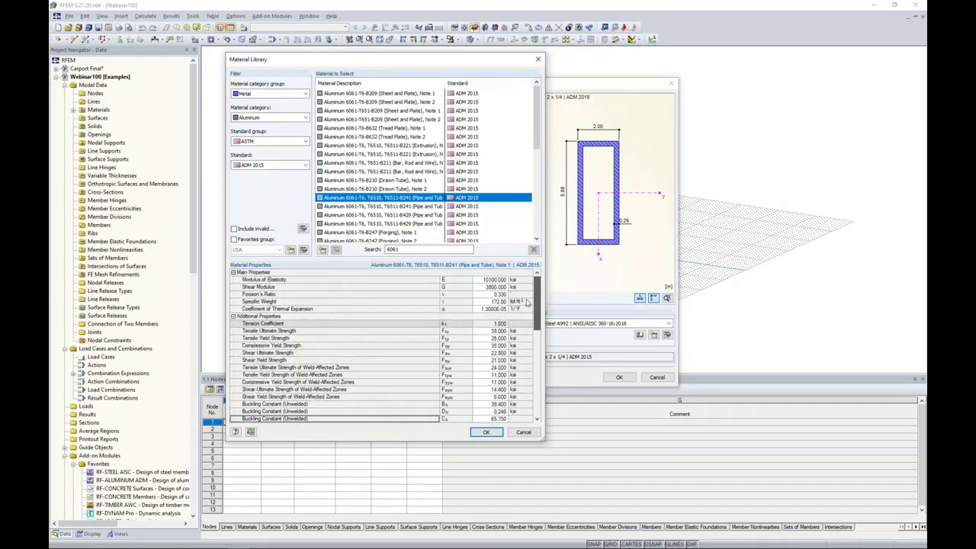
{"action": "left_click", "coordinate": [486, 432]}
{"action": "left_click", "coordinate": [618, 377]}
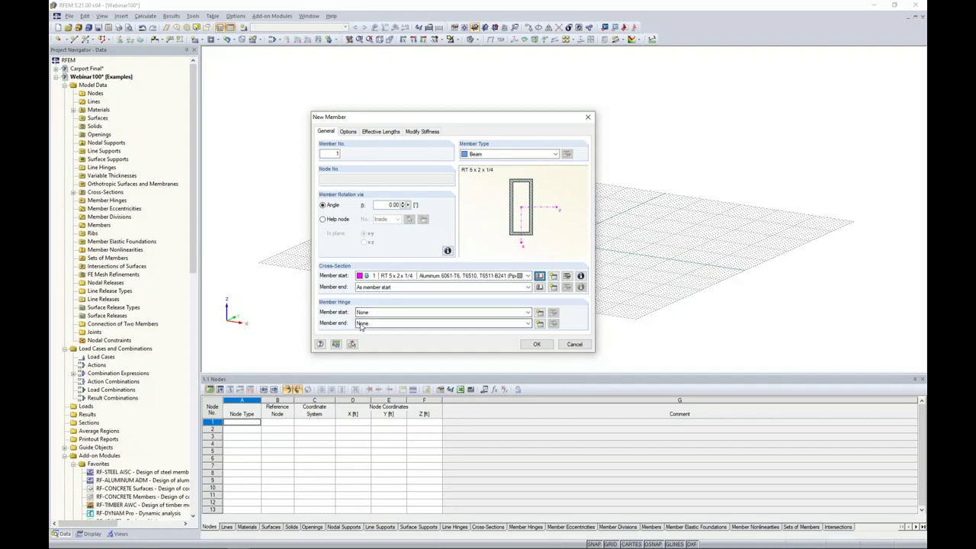
Step: Accept the beam settings, switch to the XZ work plane, and begin an arc member via edge nodes and radius at the grid origin
{"action": "left_click", "coordinate": [537, 344]}
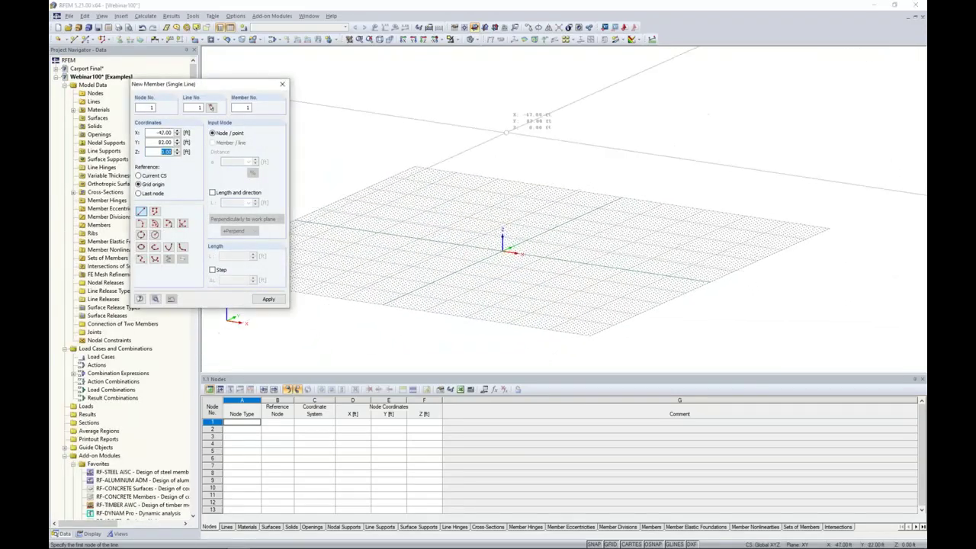
{"action": "left_click", "coordinate": [494, 28]}
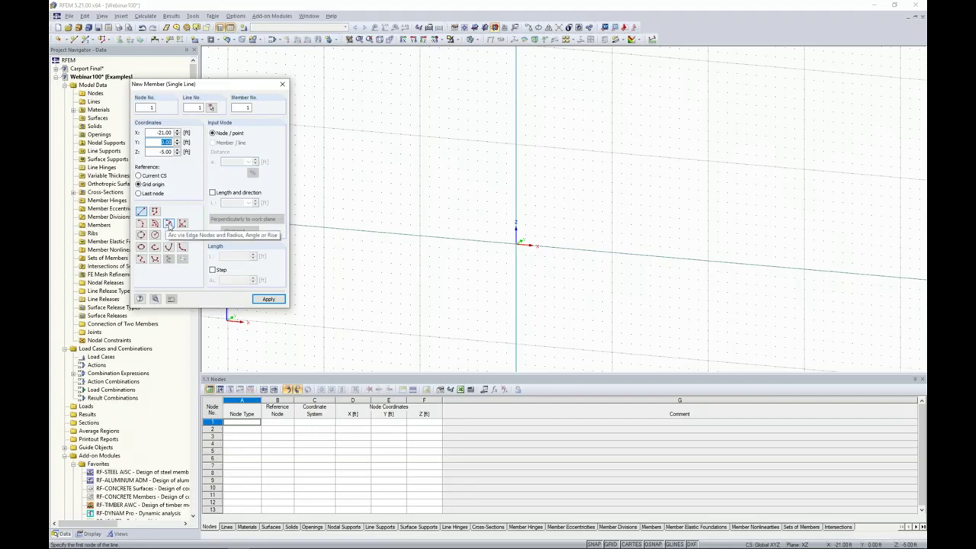
{"action": "left_click", "coordinate": [169, 224]}
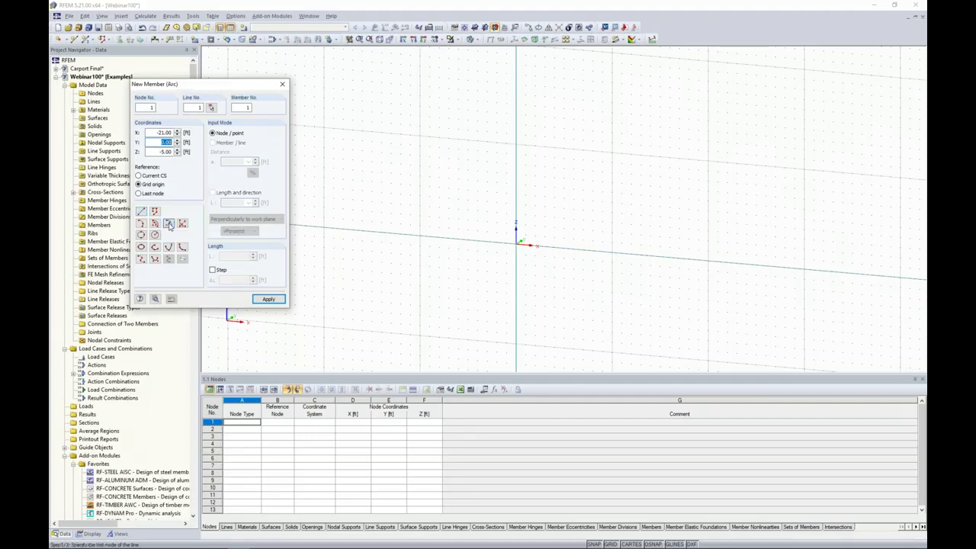
{"action": "left_click", "coordinate": [518, 228]}
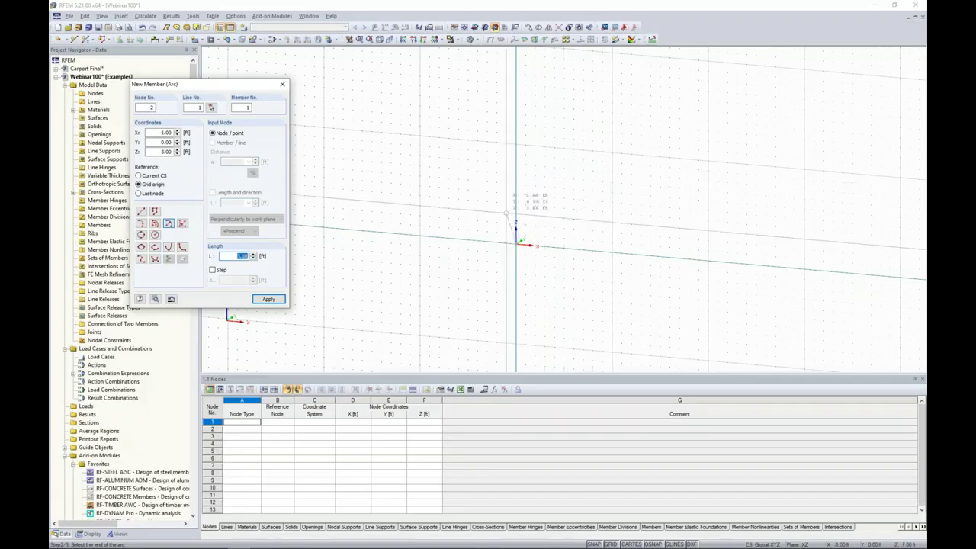
Step: End the arc member at X 4.42, Y 0, Z 11 ft and place its radius so that it bows toward negative X
{"action": "double_click", "coordinate": [162, 133]}
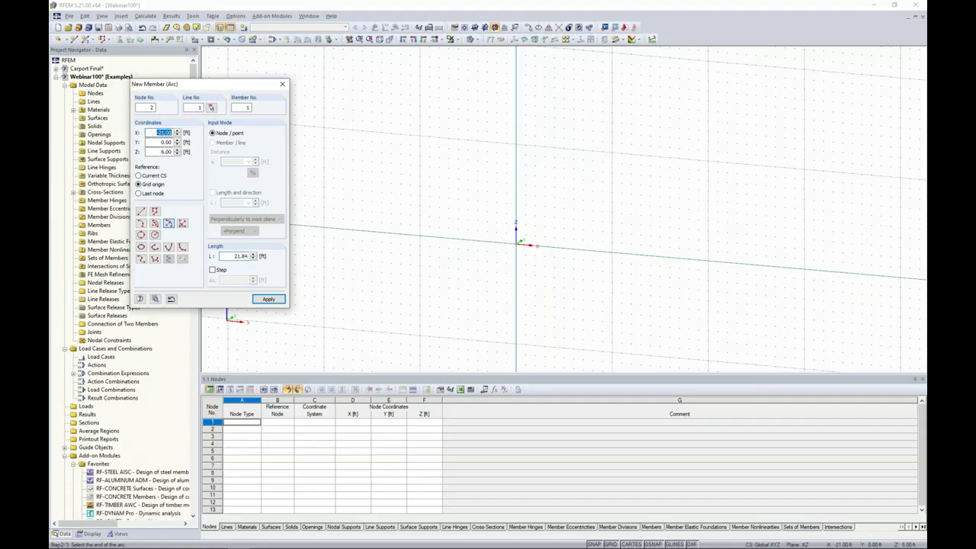
{"action": "type", "text": "4.42"}
{"action": "key", "text": "Tab"}
{"action": "type", "text": "1"}
{"action": "type", "text": "4.4"}
{"action": "type", "text": "0"}
{"action": "key", "text": "Tab"}
{"action": "type", "text": "11"}
{"action": "key", "text": "Tab"}
{"action": "left_click", "coordinate": [269, 299]}
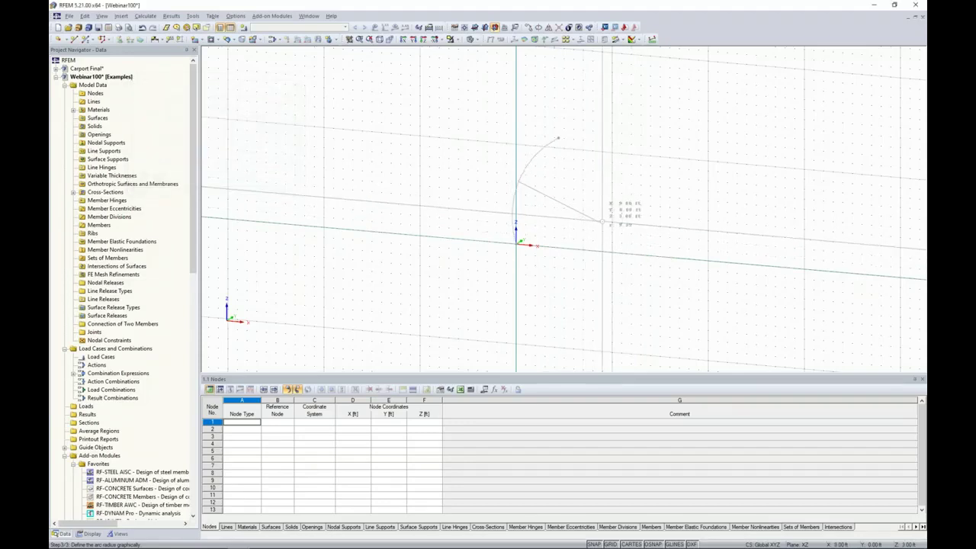
{"action": "left_click", "coordinate": [602, 222]}
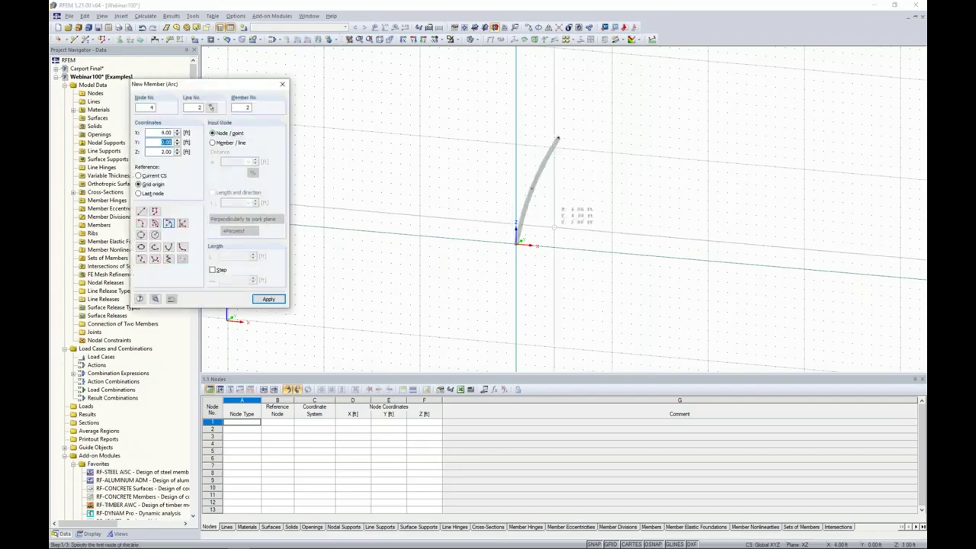
{"action": "key", "text": "Escape"}
{"action": "middle_click_drag", "start_coordinate": [549, 216], "coordinate": [529, 244], "text": "ctrl"}
{"action": "scroll", "coordinate": [543, 192], "scroll_direction": "up", "scroll_amount": 3}
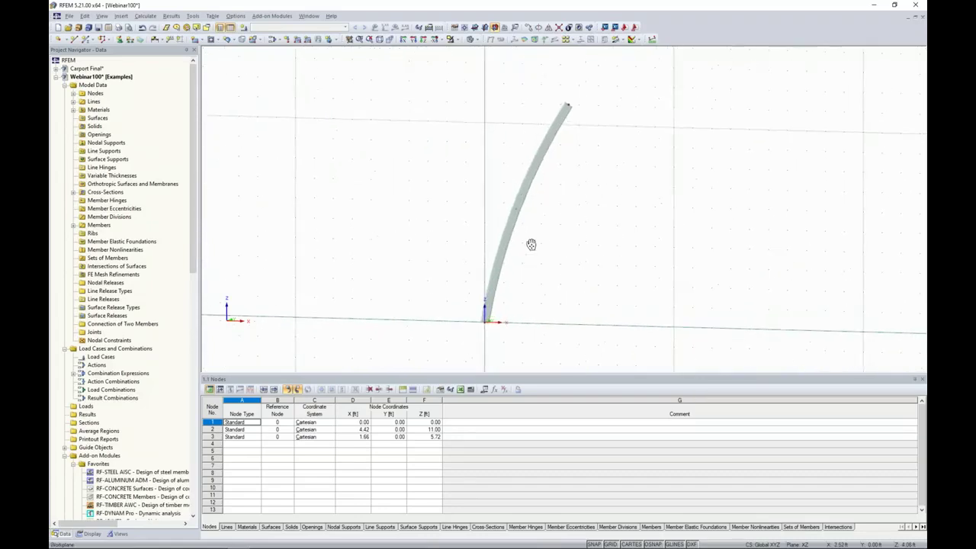
Step: Begin a second arc member with the RT 5 x 2 x 1/4 section, its first node at X -0.5, Y 0, Z 0 ft
{"action": "left_click", "coordinate": [86, 39]}
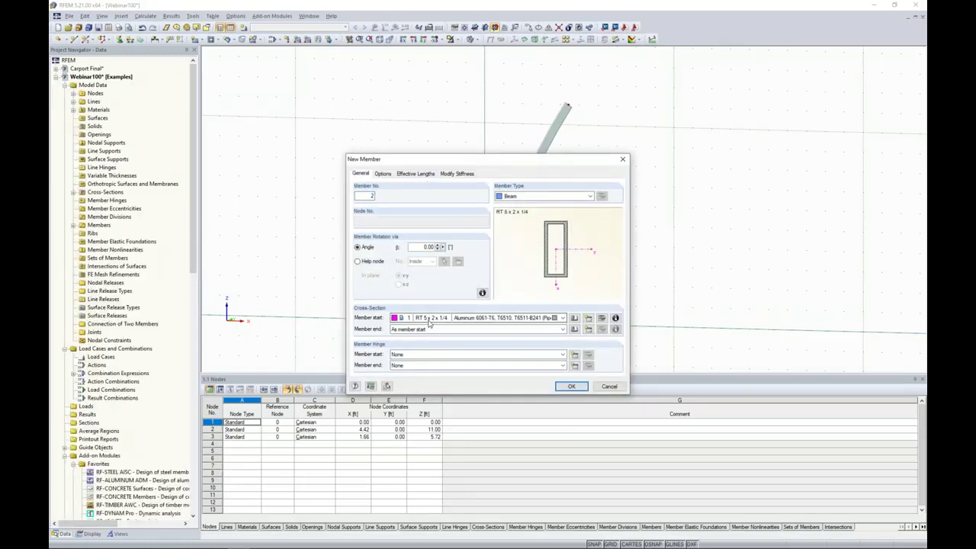
{"action": "left_click", "coordinate": [568, 386]}
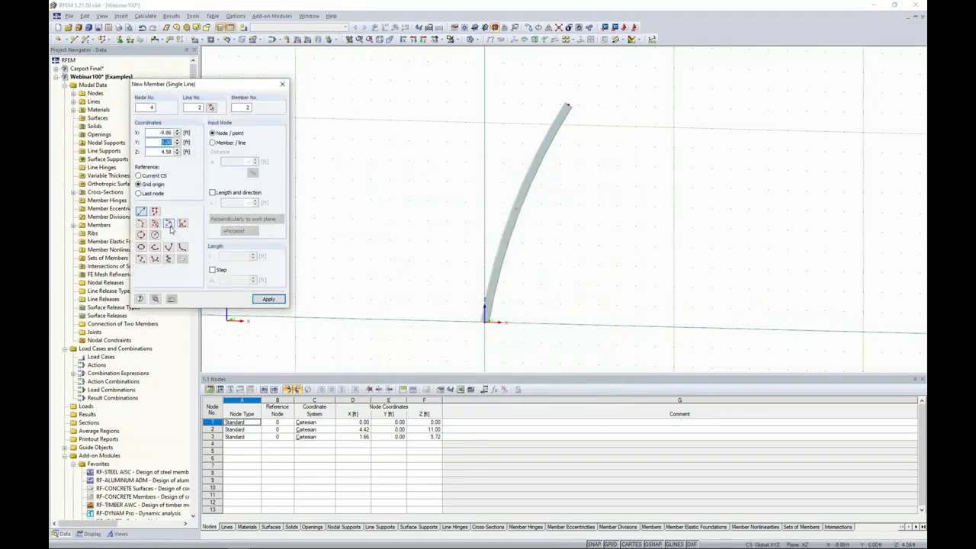
{"action": "left_click", "coordinate": [168, 224]}
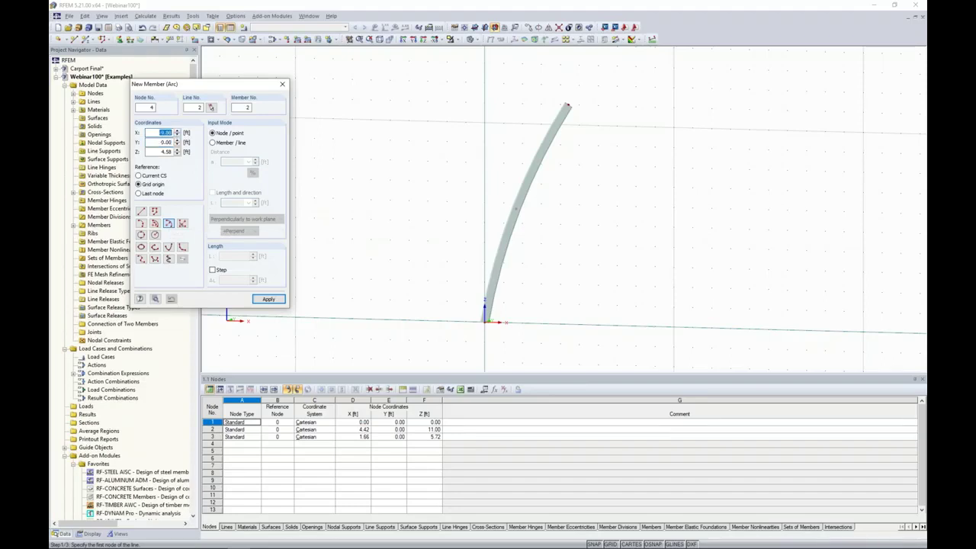
{"action": "type", "text": "4.5"}
{"action": "key", "text": "Tab"}
{"action": "key", "text": "Tab"}
{"action": "type", "text": "0"}
{"action": "left_click", "coordinate": [269, 299]}
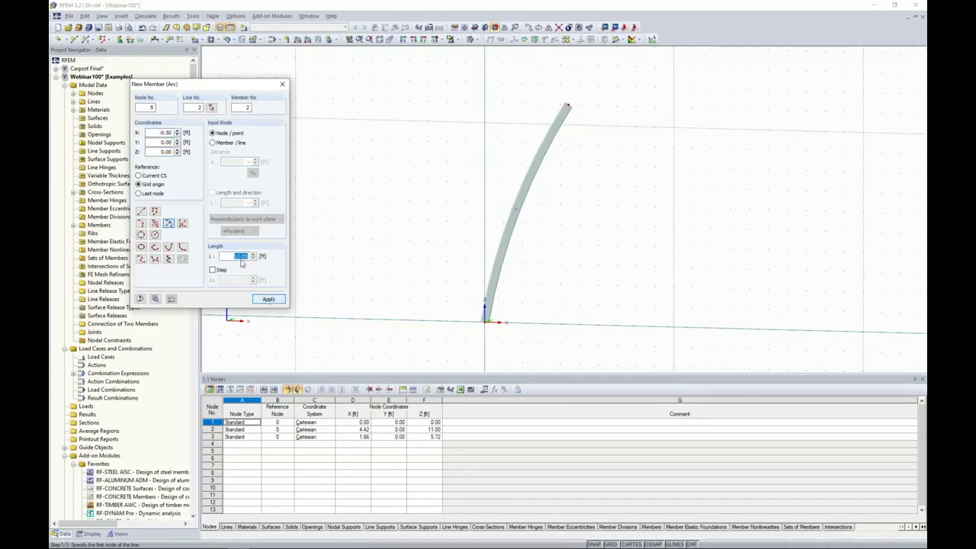
Step: End the second arc member at X -3.5, Y 0, Z 11 ft with a radius of 40 ft
{"action": "double_click", "coordinate": [163, 133]}
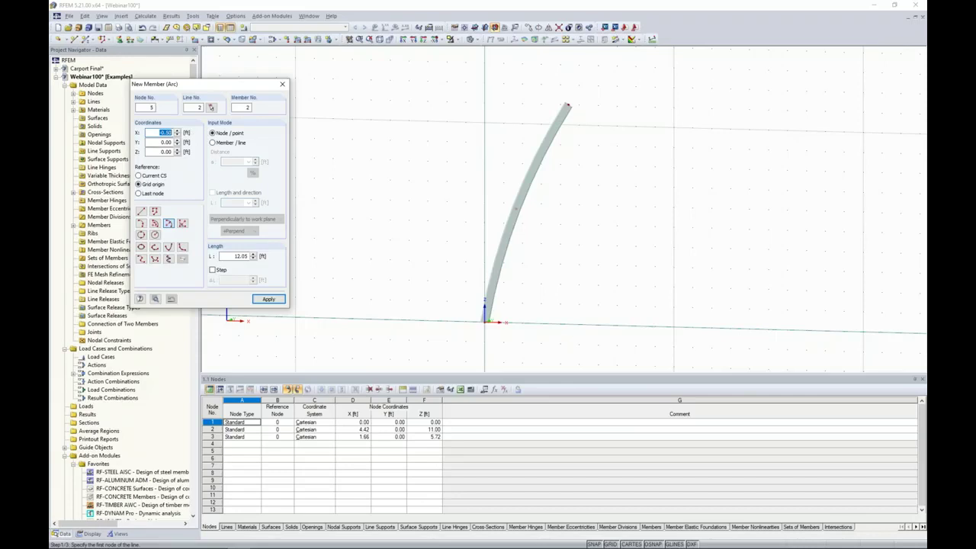
{"action": "type", "text": "-3.5"}
{"action": "key", "text": "Tab"}
{"action": "key", "text": "Tab"}
{"action": "type", "text": "1"}
{"action": "left_click", "coordinate": [268, 299]}
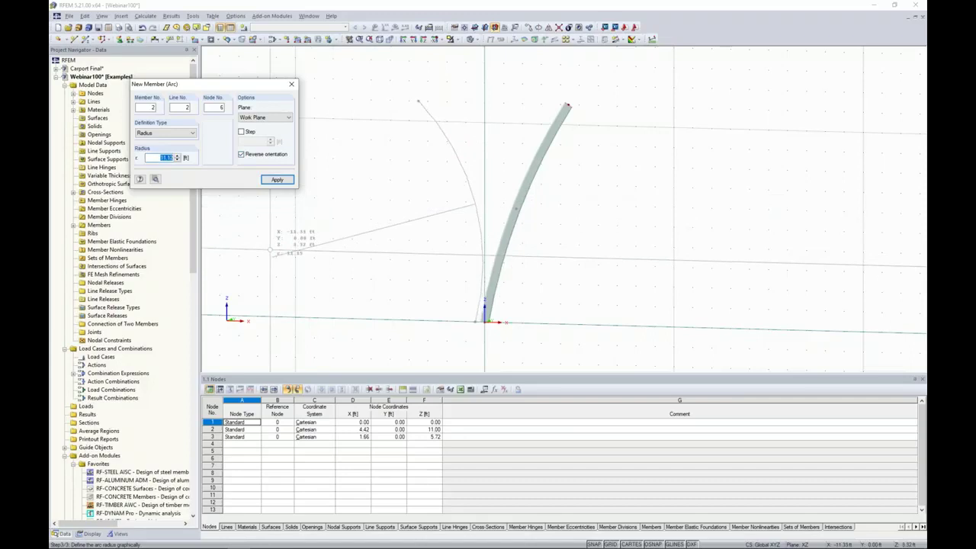
{"action": "type", "text": "40"}
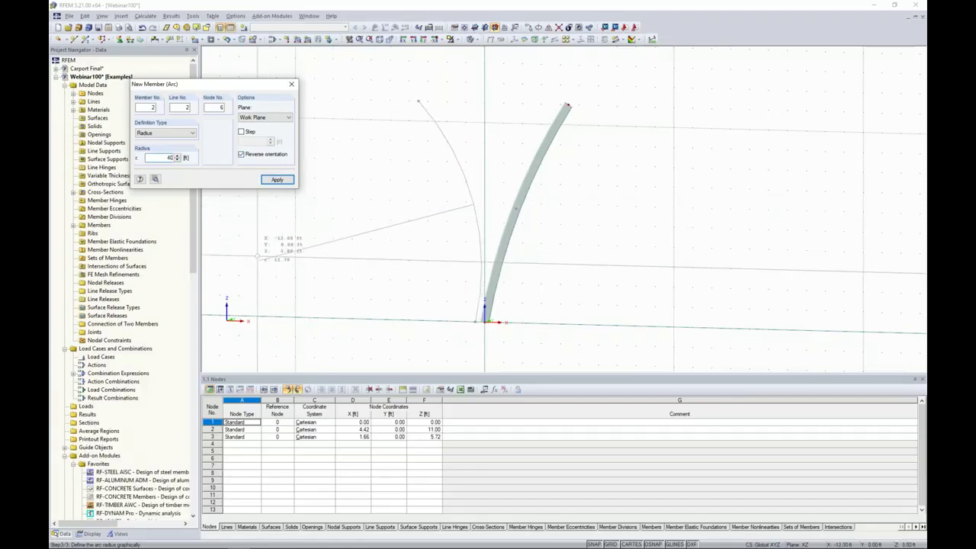
{"action": "key", "text": "Return"}
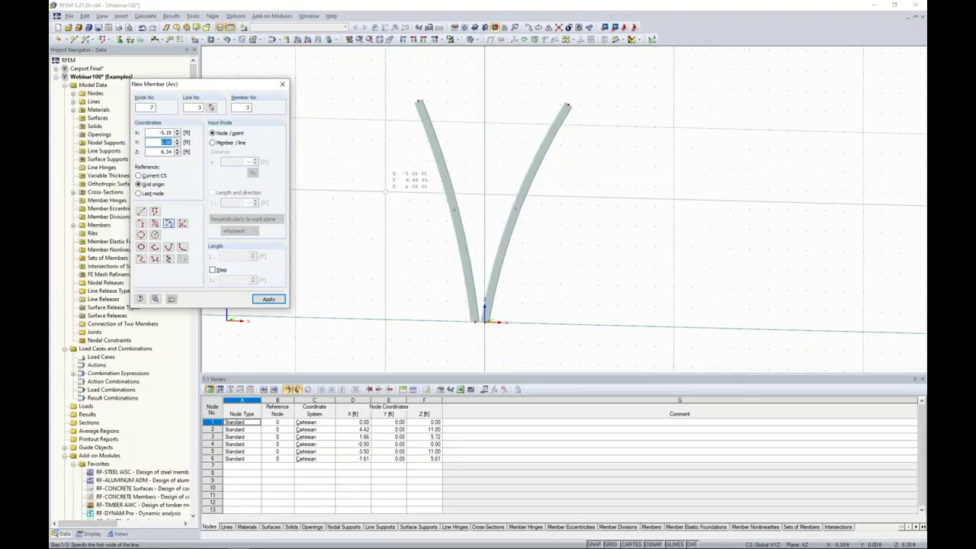
{"action": "key", "text": "Escape"}
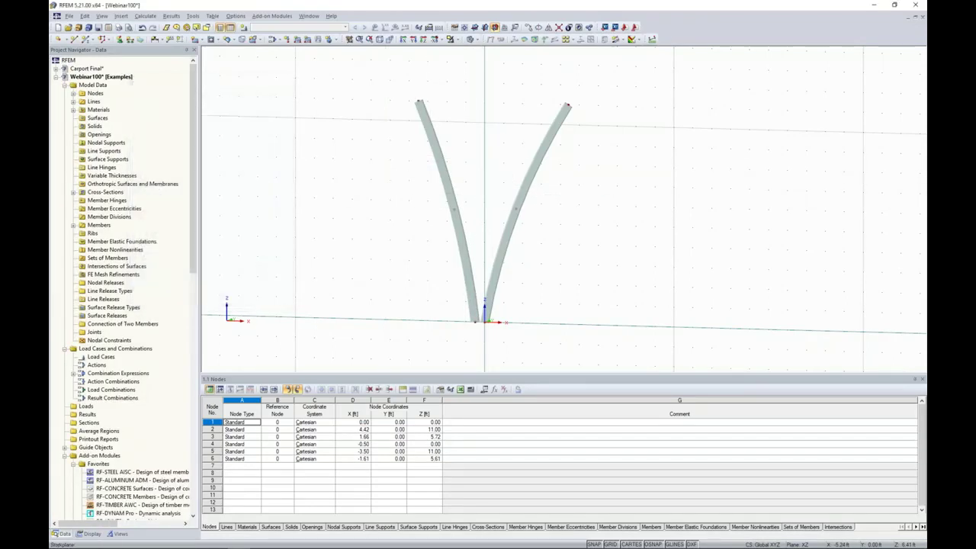
Step: Divide the arc member that starts at the origin by distance, 5.5 ft from its start relative to the Z projection
{"action": "middle_click_drag", "start_coordinate": [415, 236], "coordinate": [338, 211]}
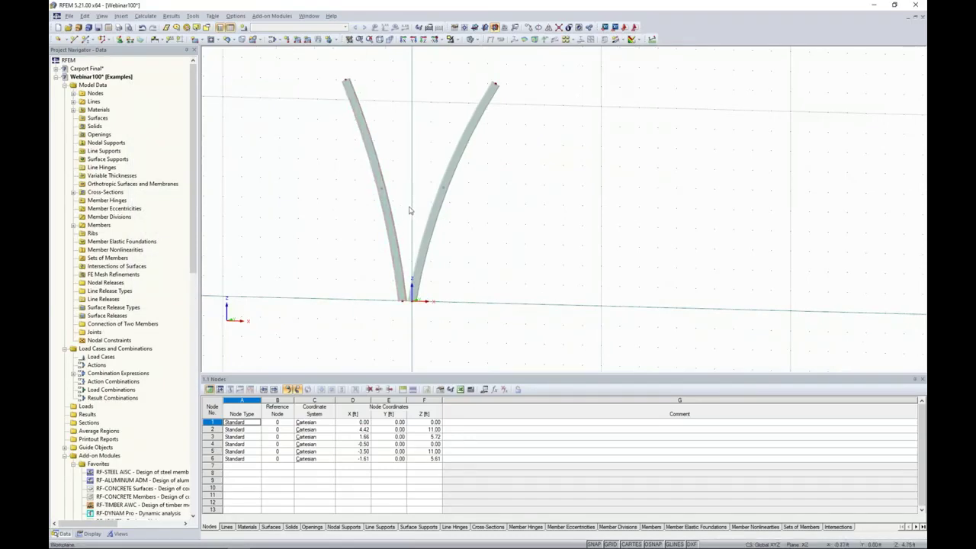
{"action": "left_click", "coordinate": [395, 237]}
{"action": "left_click", "coordinate": [431, 236]}
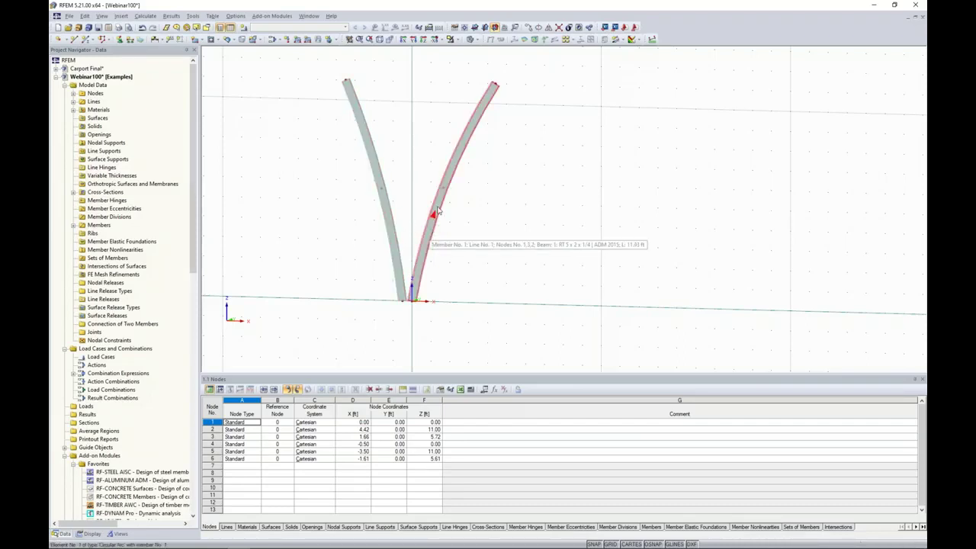
{"action": "right_click", "coordinate": [439, 207]}
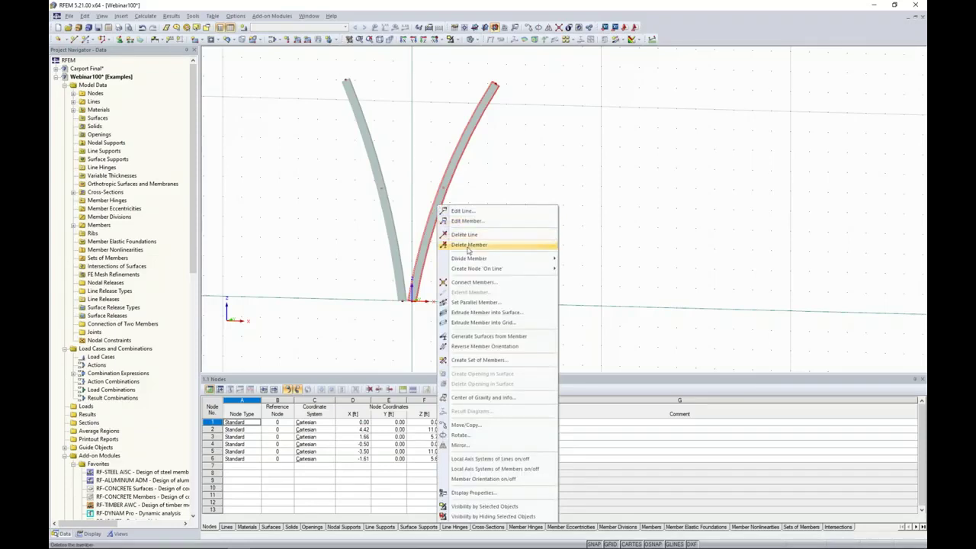
{"action": "mouse_move", "coordinate": [469, 259]}
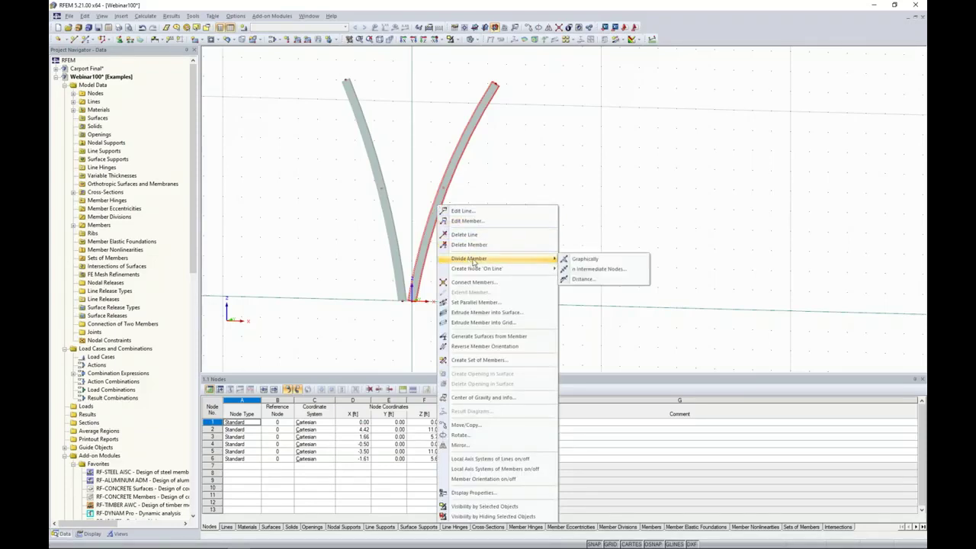
{"action": "left_click", "coordinate": [584, 280]}
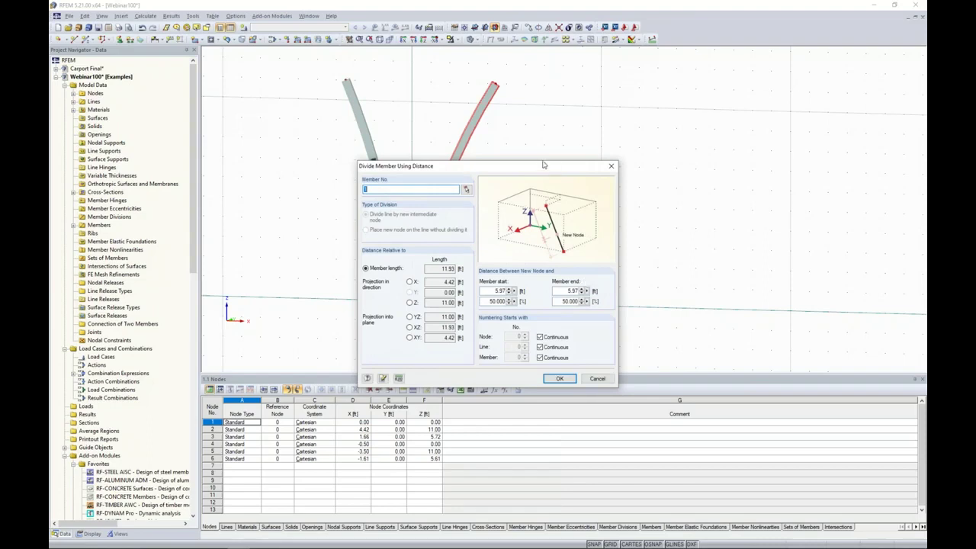
{"action": "left_click_drag", "start_coordinate": [539, 169], "coordinate": [702, 120]}
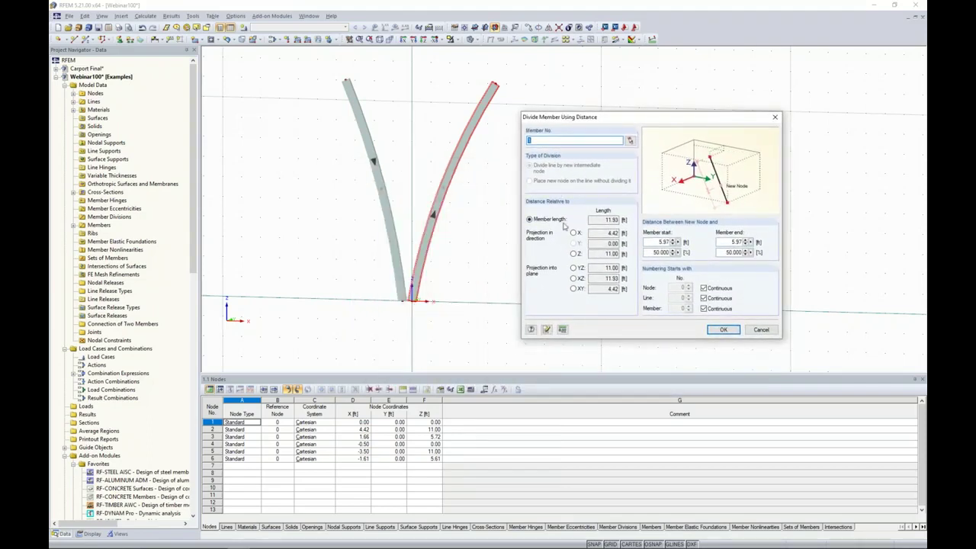
{"action": "left_click", "coordinate": [574, 254]}
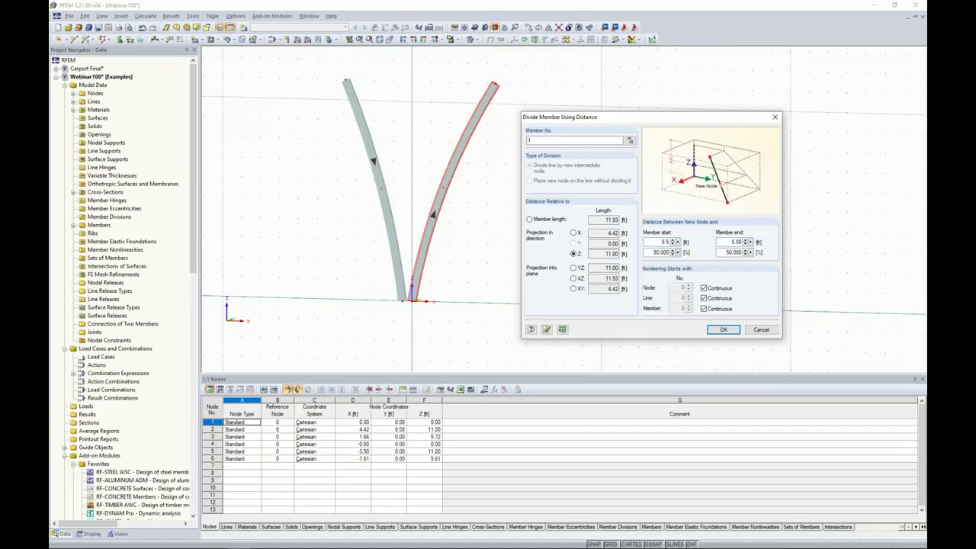
{"action": "left_click", "coordinate": [721, 330]}
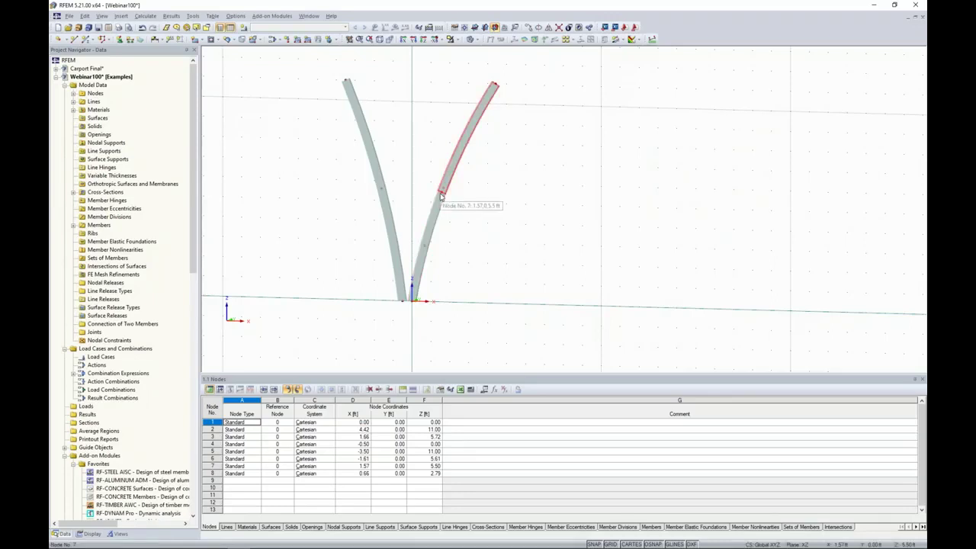
Step: Divide the second arc member by distance, 4 ft from its member end relative to the Z projection
{"action": "right_click", "coordinate": [389, 219]}
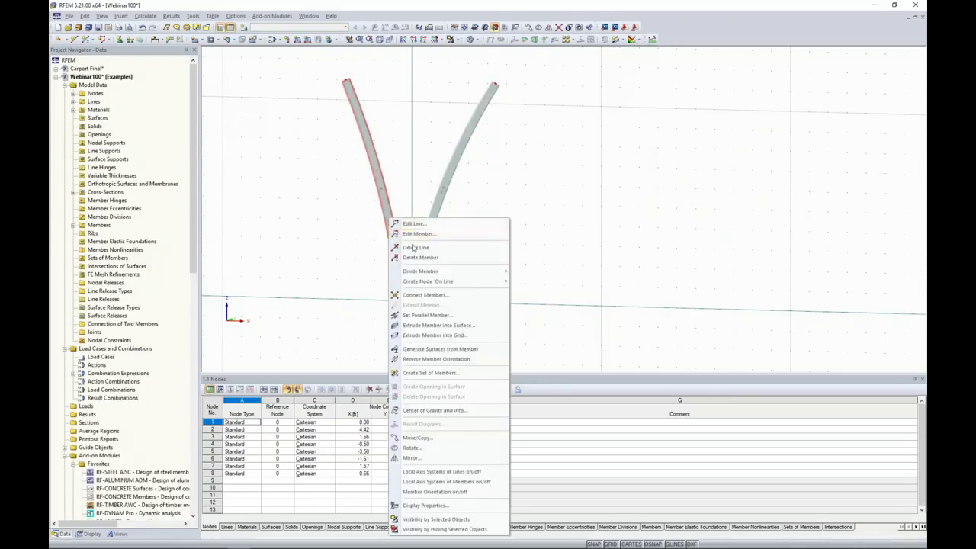
{"action": "mouse_move", "coordinate": [416, 284]}
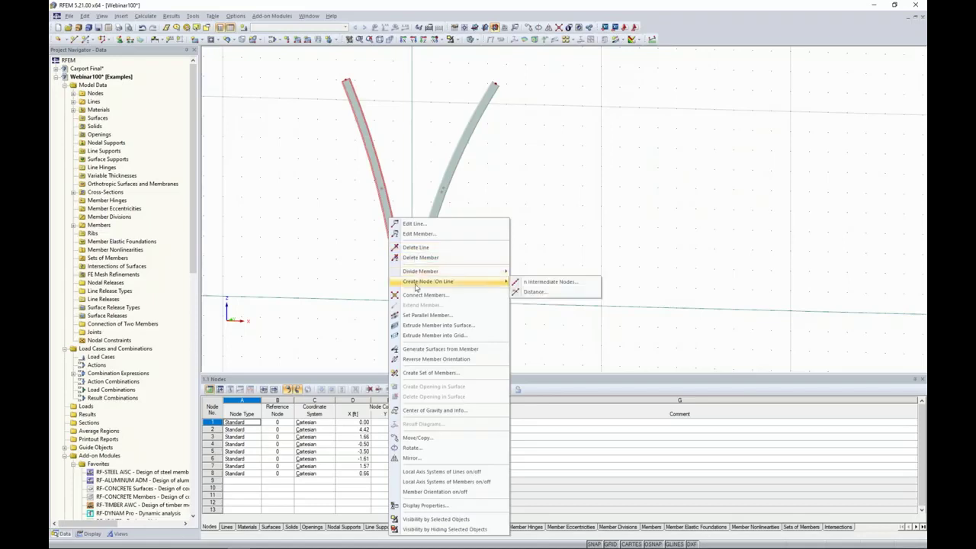
{"action": "left_click", "coordinate": [535, 293]}
{"action": "left_click_drag", "start_coordinate": [530, 165], "coordinate": [662, 136]}
{"action": "left_click", "coordinate": [537, 275]}
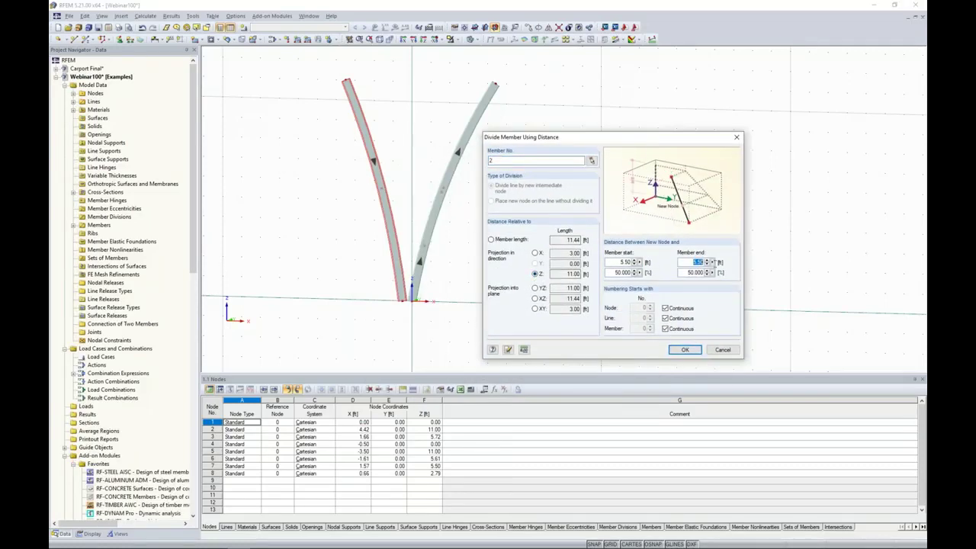
{"action": "type", "text": "4"}
{"action": "left_click", "coordinate": [684, 350]}
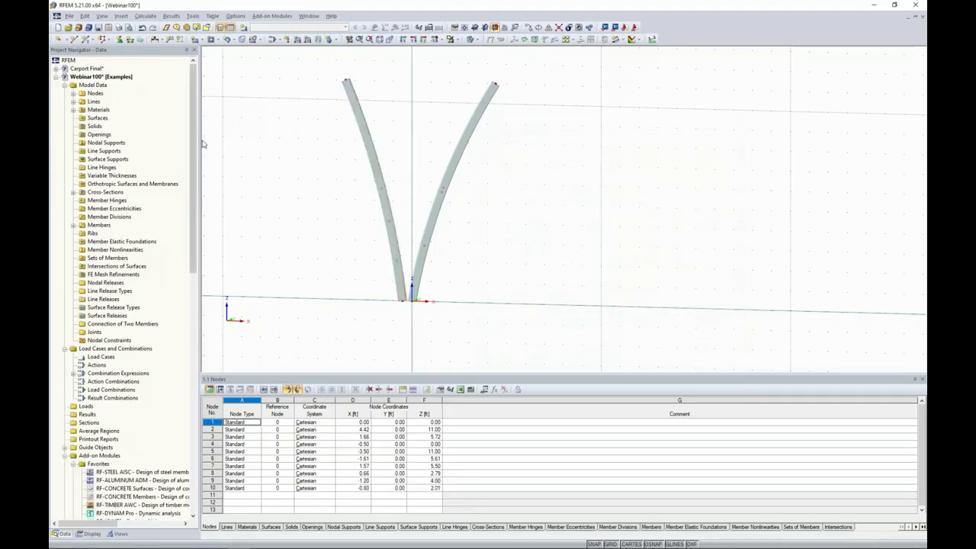
Step: Add a straight RT 5 x 2 x 1/4 beam between the division nodes at Z 4 ft and Z 5.5 ft on the two arcs
{"action": "left_click", "coordinate": [85, 40]}
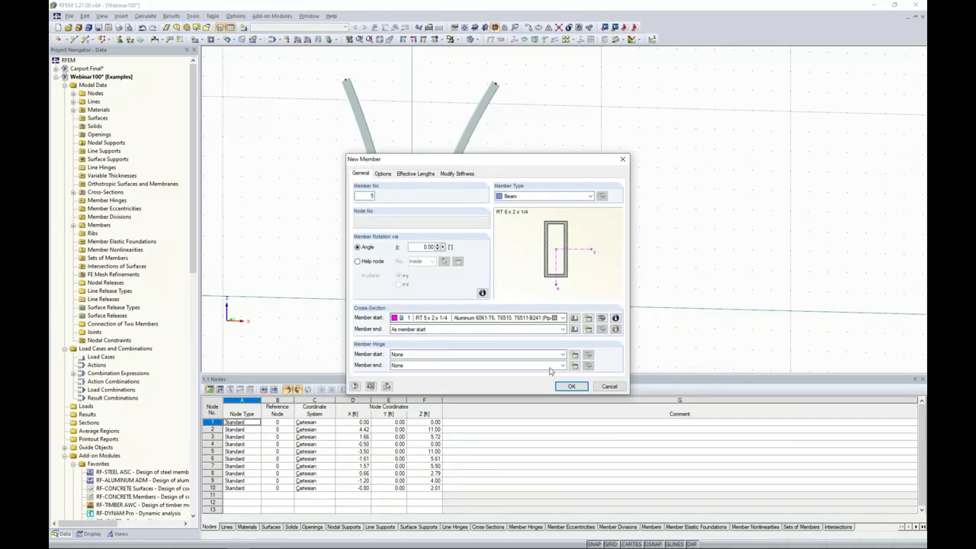
{"action": "left_click", "coordinate": [570, 388]}
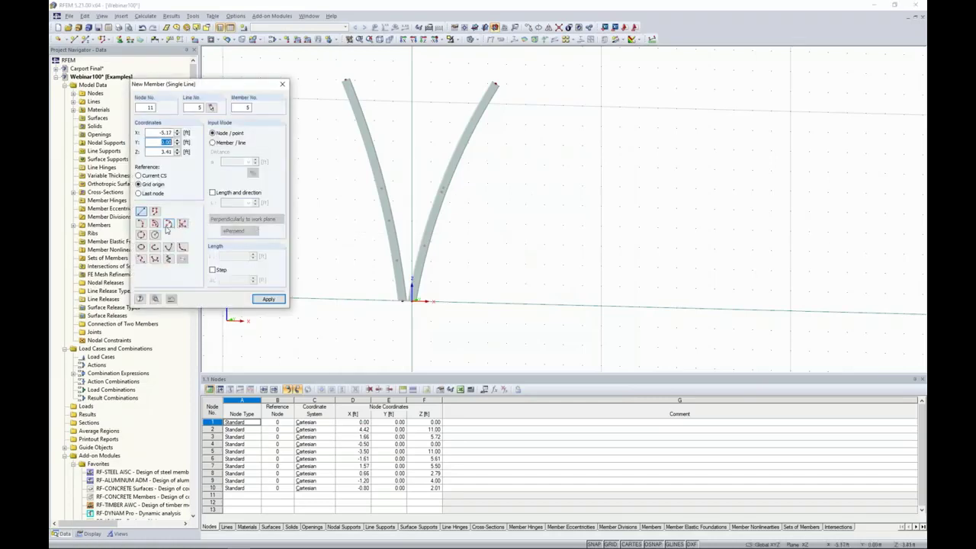
{"action": "left_click", "coordinate": [388, 220]}
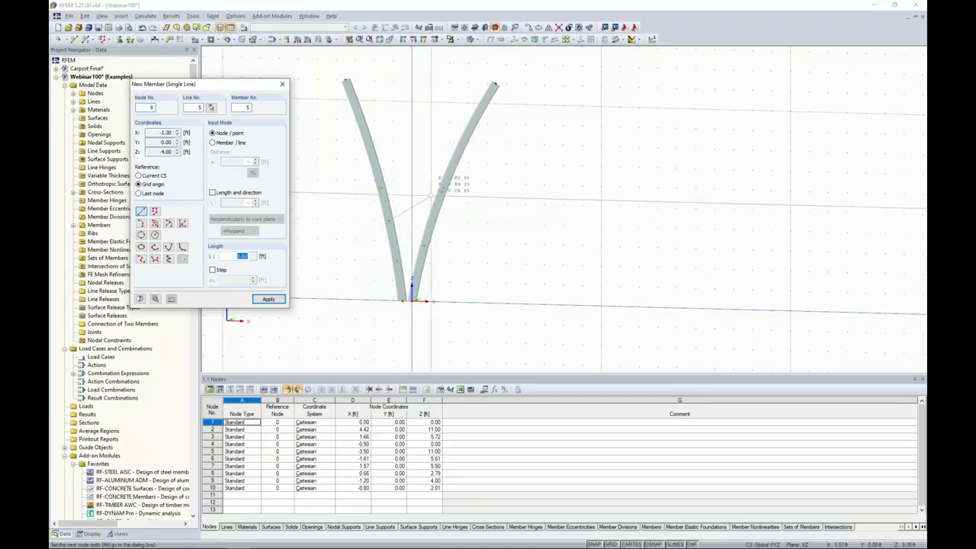
{"action": "left_click", "coordinate": [442, 192]}
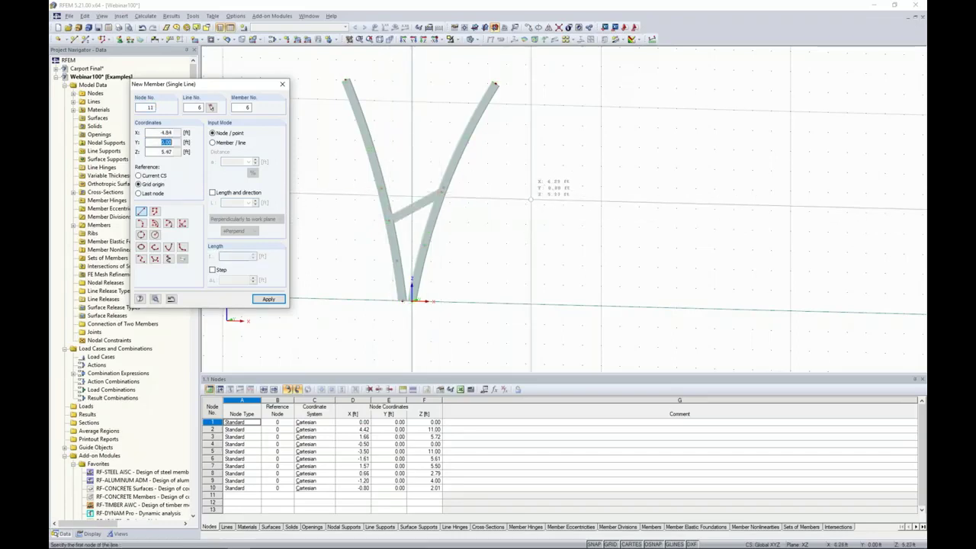
{"action": "key", "text": "Escape"}
{"action": "middle_click_drag", "start_coordinate": [512, 211], "coordinate": [580, 245], "text": "ctrl"}
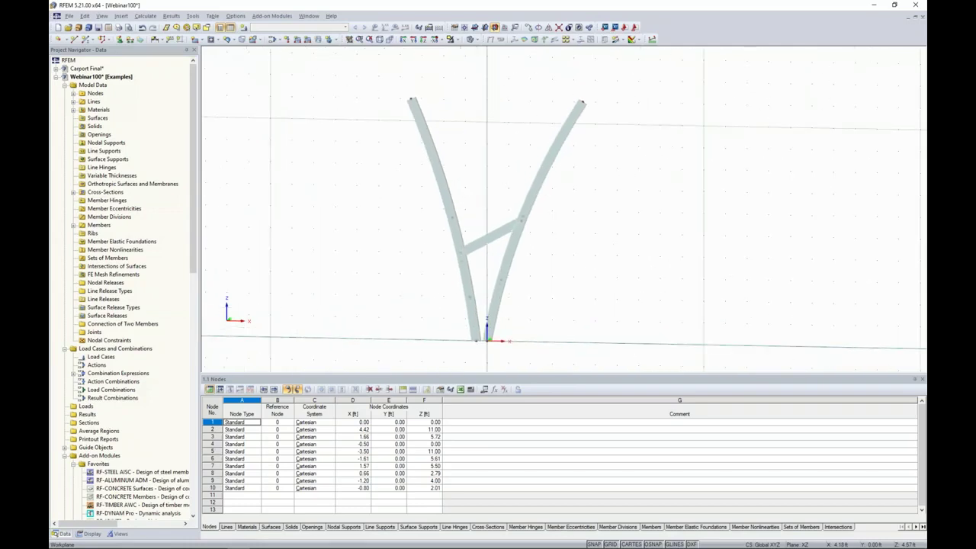
{"action": "middle_click_drag", "start_coordinate": [581, 244], "coordinate": [553, 238], "text": "shift"}
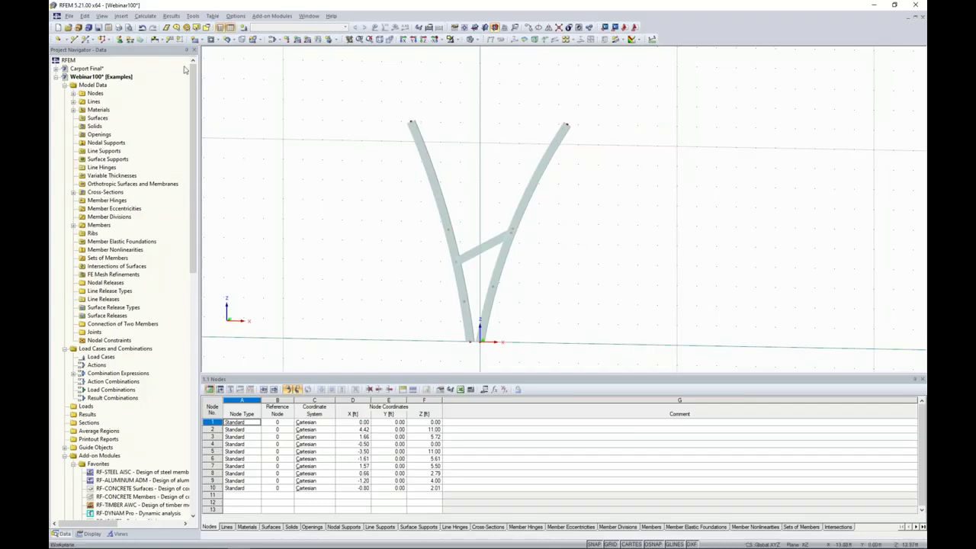
Step: Start a new beam member and import the SHAPE-THIN cross-section SECTION 2 from the Demos folder for its start
{"action": "left_click", "coordinate": [87, 39]}
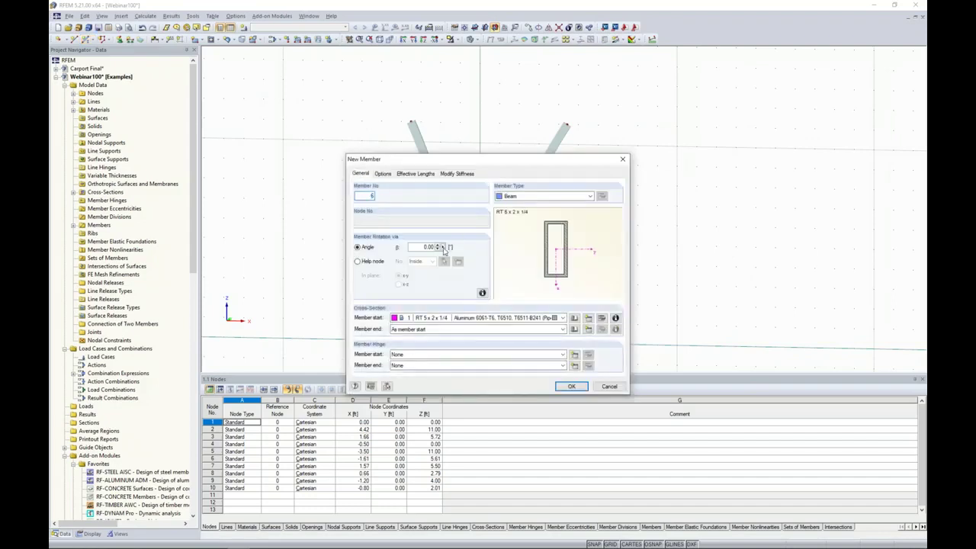
{"action": "left_click", "coordinate": [588, 319]}
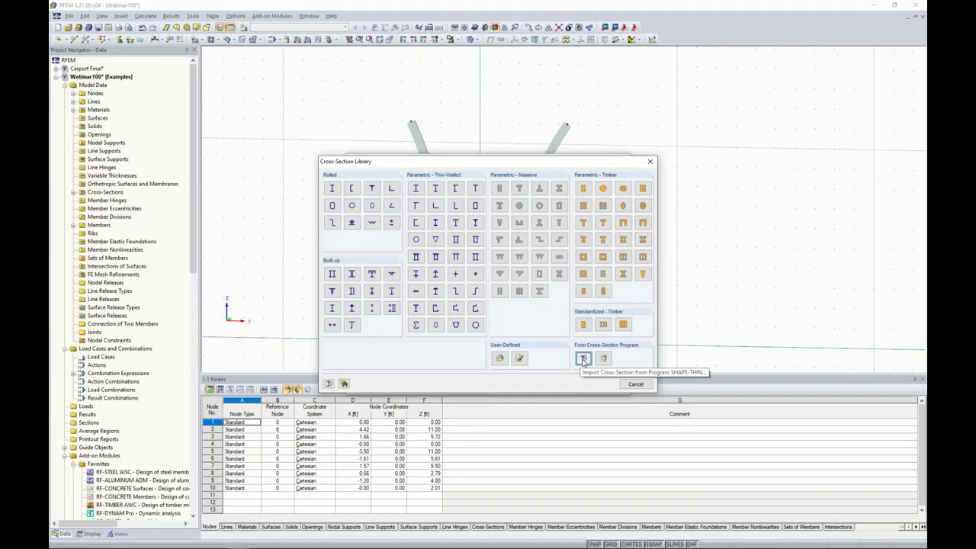
{"action": "left_click", "coordinate": [583, 359]}
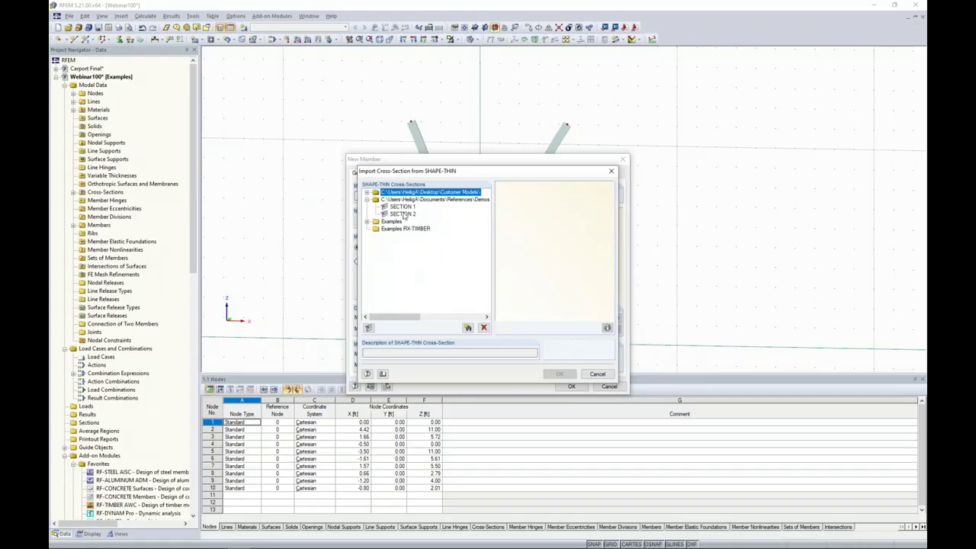
{"action": "left_click", "coordinate": [404, 214]}
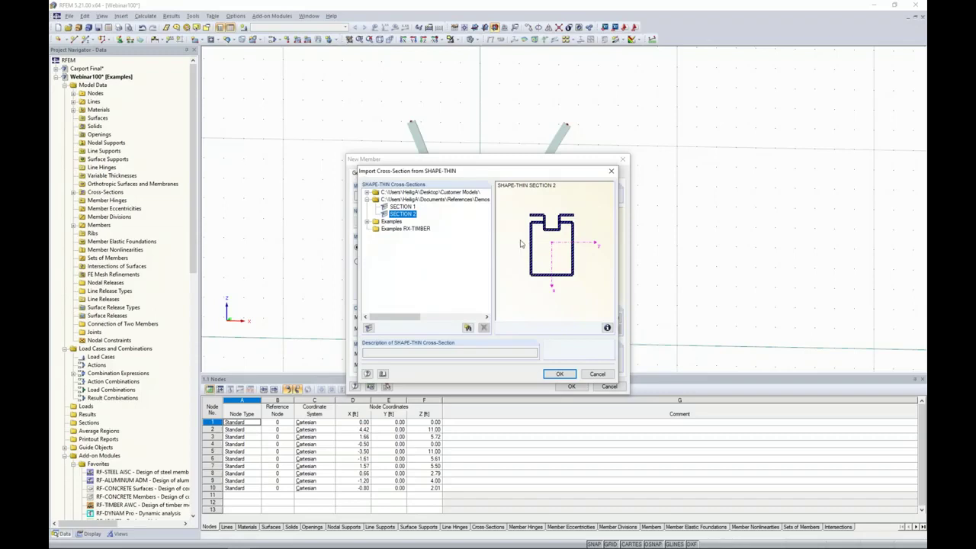
{"action": "left_click", "coordinate": [367, 222]}
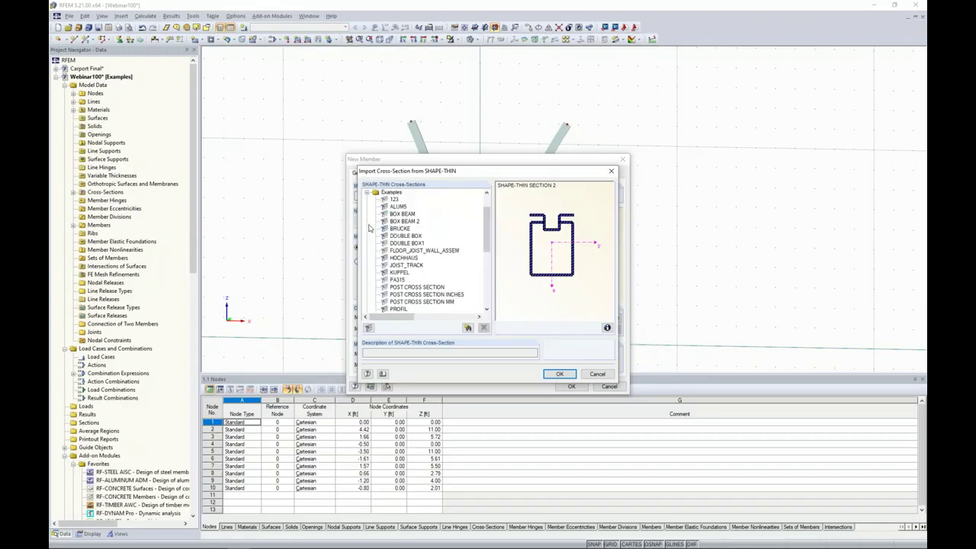
{"action": "left_click", "coordinate": [394, 216]}
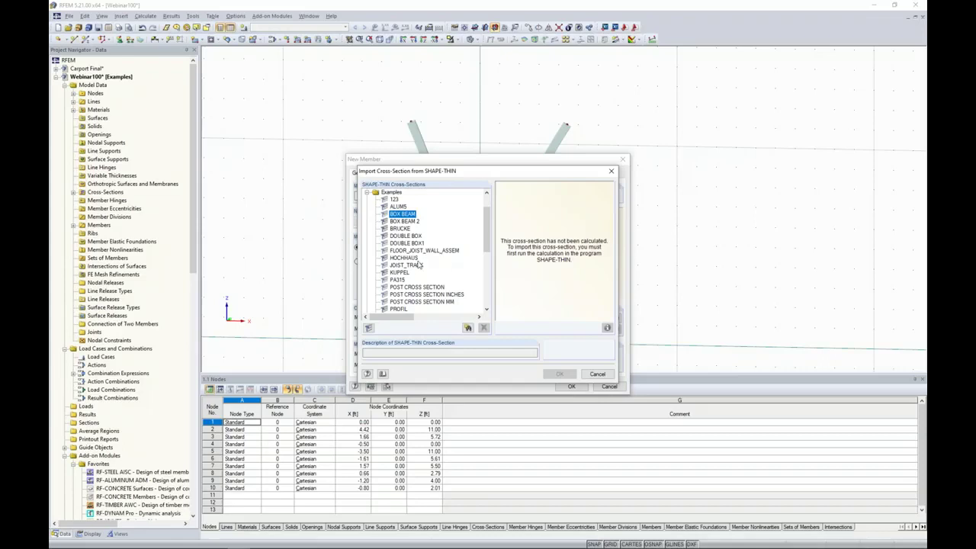
{"action": "left_click", "coordinate": [410, 216]}
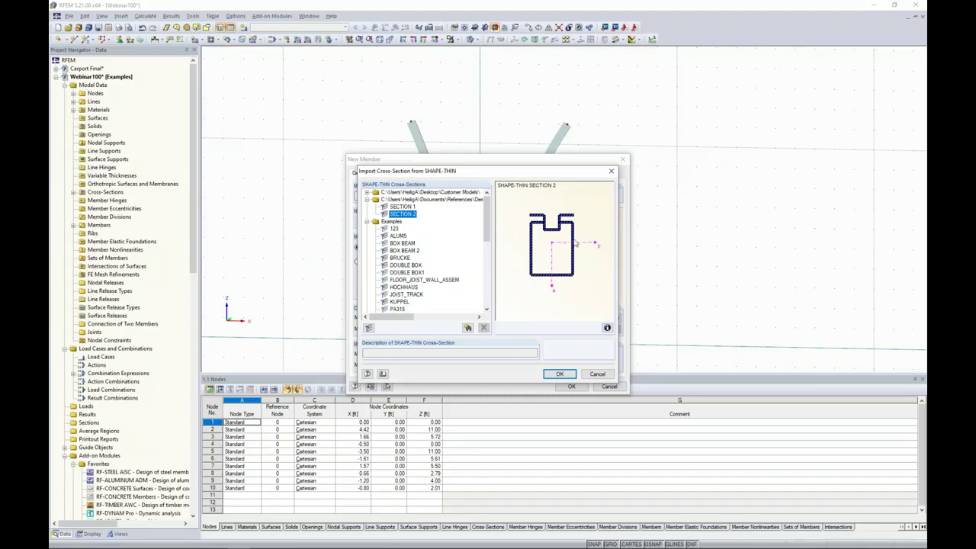
{"action": "left_click", "coordinate": [558, 375]}
{"action": "left_click", "coordinate": [456, 293]}
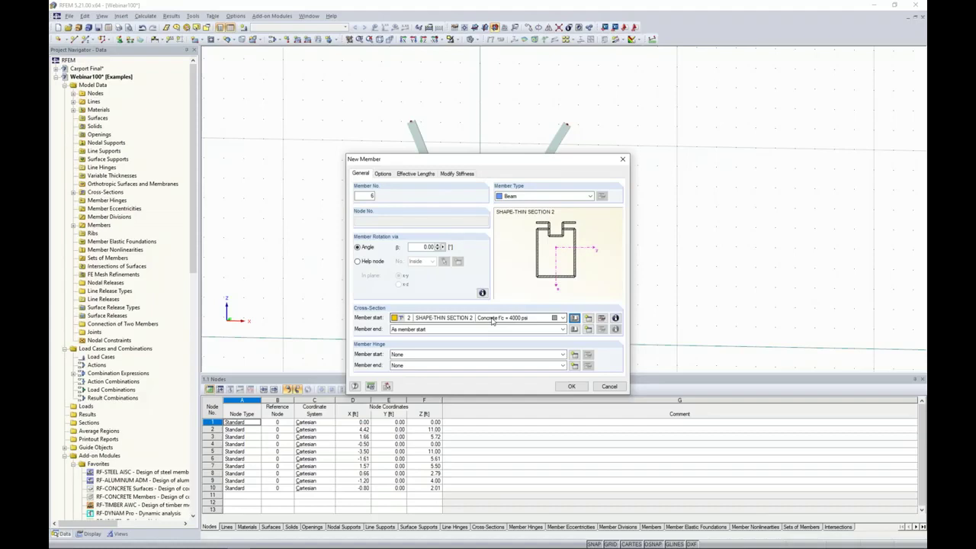
Step: Assign the Aluminum 6061-T6, T6510, T6511-B241 (Pipe and Tube) ADM 2015 material to the SHAPE-THIN SECTION 2 cross-section
{"action": "left_click", "coordinate": [602, 318]}
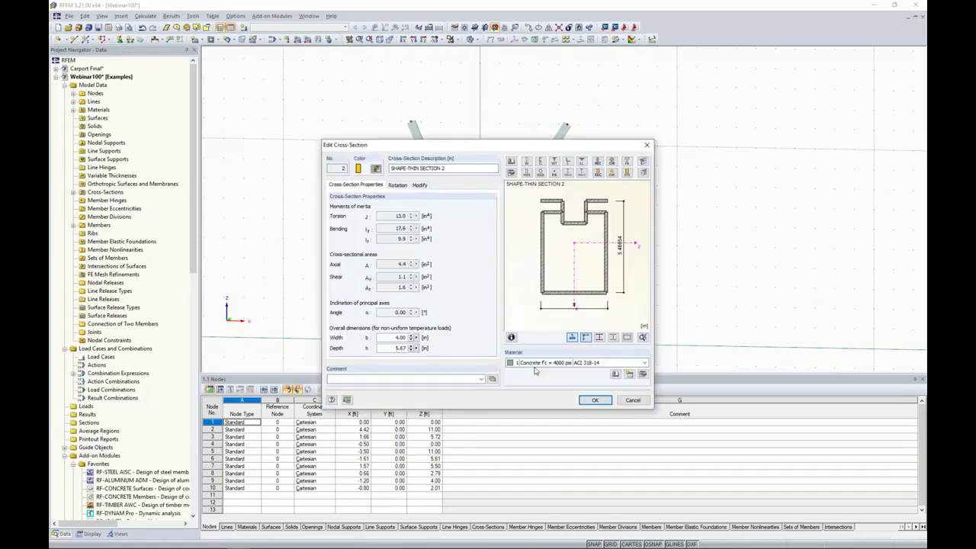
{"action": "left_click", "coordinate": [538, 363]}
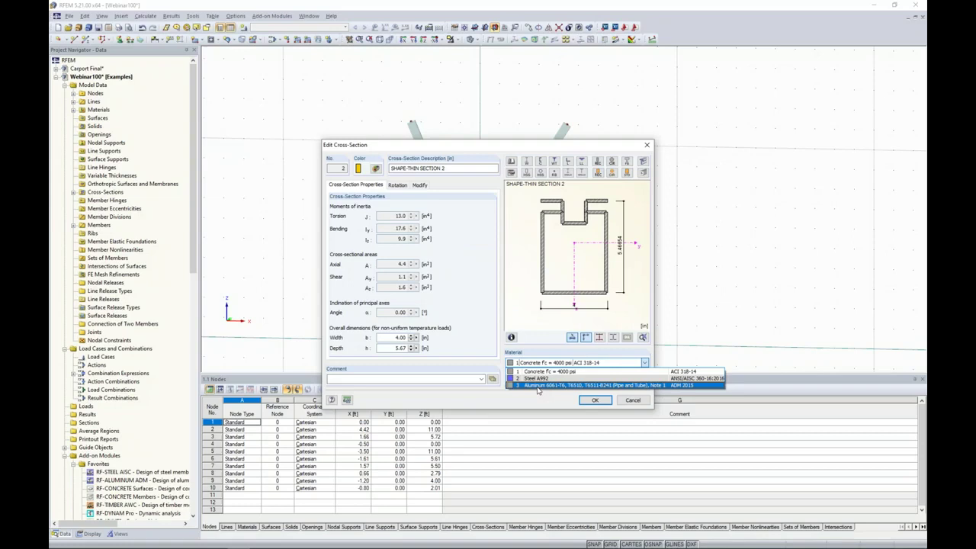
{"action": "left_click", "coordinate": [538, 386]}
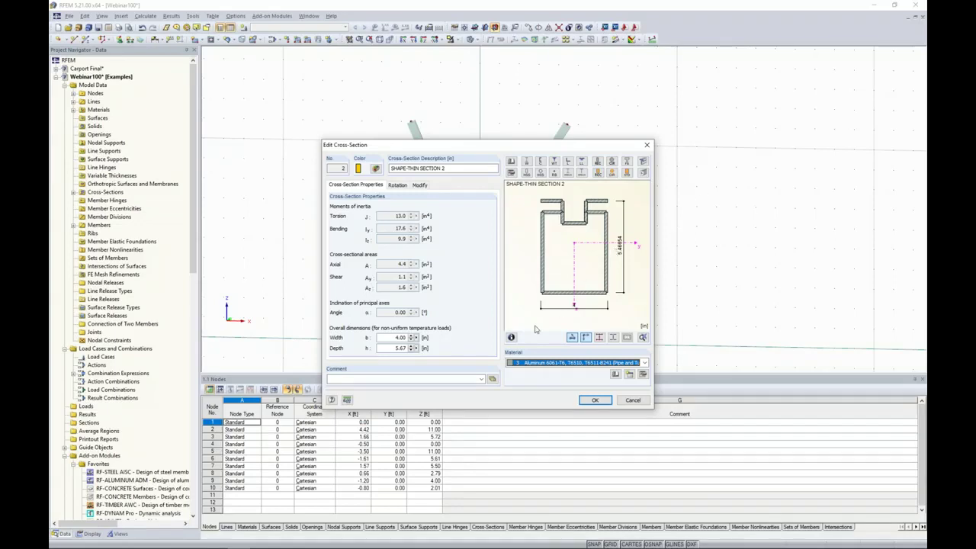
{"action": "left_click", "coordinate": [594, 400]}
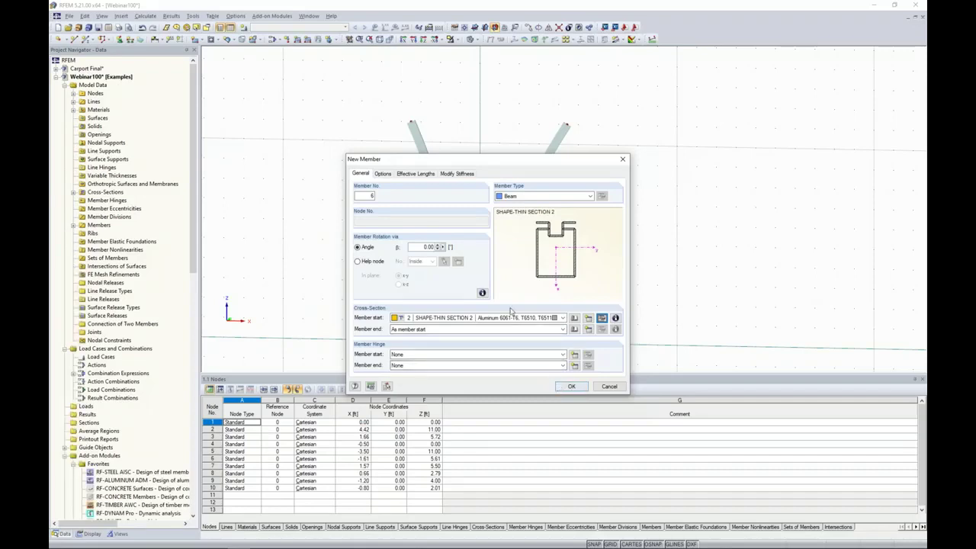
Step: Accept the new member's settings and move the work plane origin to the arc's upper end node at X -3.5, Z 11 ft
{"action": "left_click", "coordinate": [570, 387]}
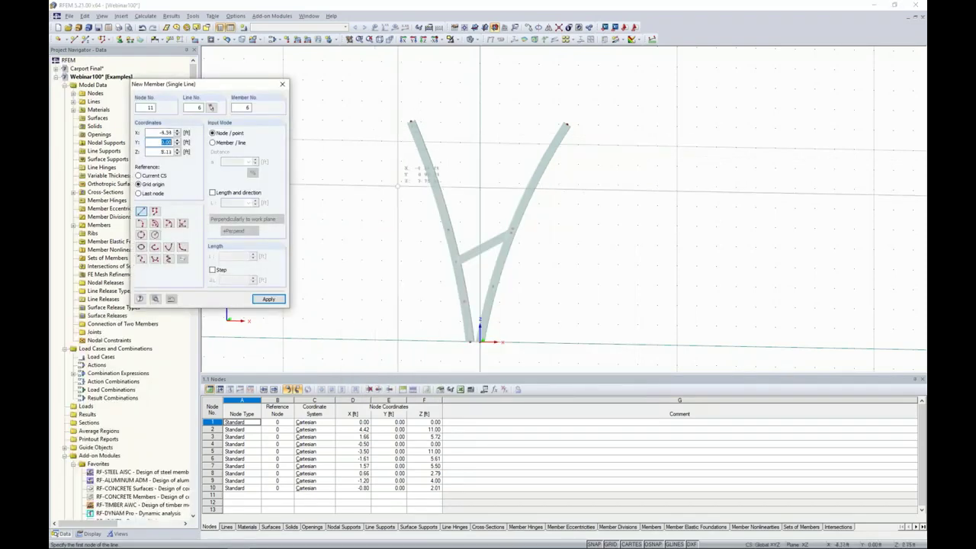
{"action": "middle_click_drag", "start_coordinate": [394, 215], "coordinate": [447, 238]}
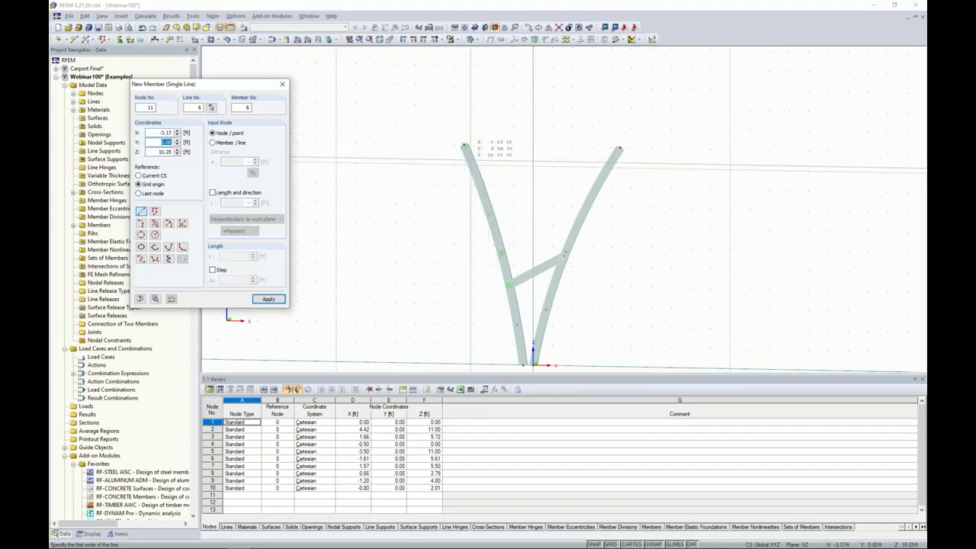
{"action": "left_click", "coordinate": [464, 27]}
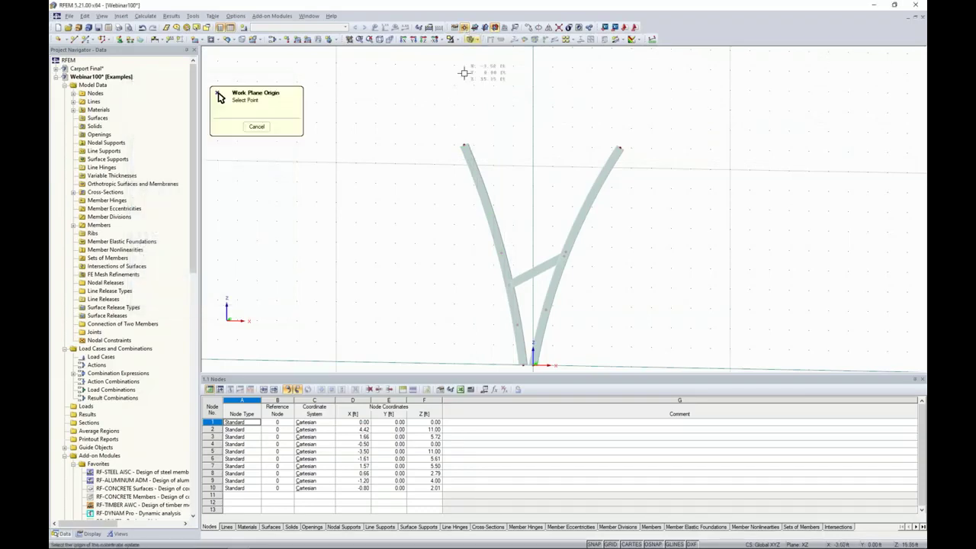
{"action": "left_click", "coordinate": [463, 145]}
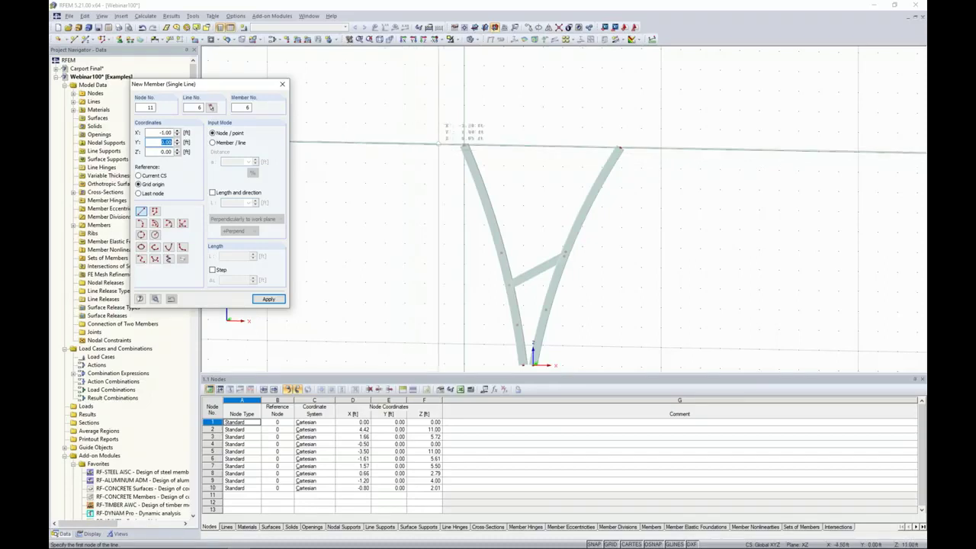
Step: Draw the horizontal SECTION 2 beam across both arc tops, from X -7.5 to X 7.5 ft at Y 0, Z 11 ft
{"action": "left_click", "coordinate": [386, 143]}
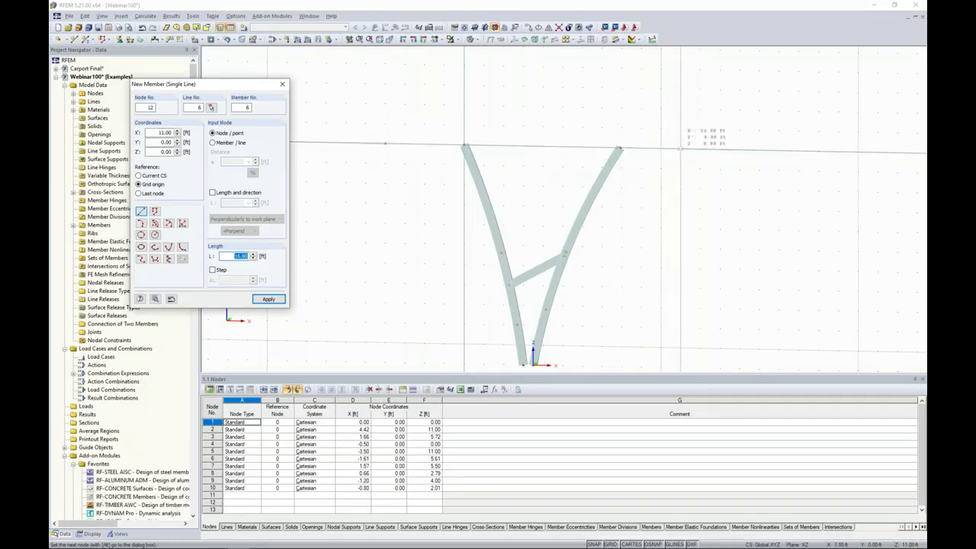
{"action": "left_click", "coordinate": [681, 147]}
{"action": "key", "text": "Escape"}
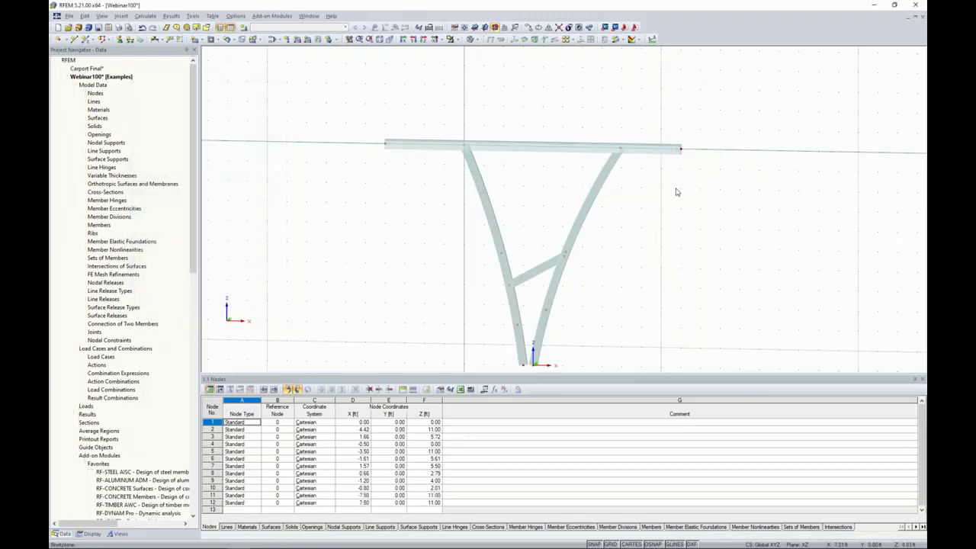
Step: Hide the grid and examine the profile and orientation of SHAPE-THIN SECTION 2 at the end of the horizontal beam
{"action": "scroll", "coordinate": [644, 191], "scroll_direction": "up", "scroll_amount": 1}
{"action": "scroll", "coordinate": [643, 192], "scroll_direction": "down", "scroll_amount": 2}
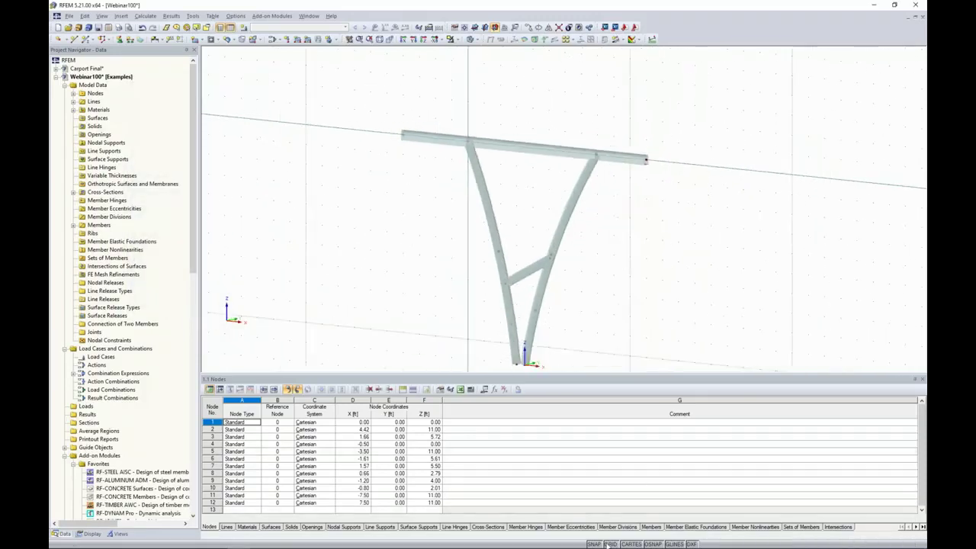
{"action": "middle_click_drag", "start_coordinate": [656, 202], "coordinate": [602, 178], "text": "ctrl"}
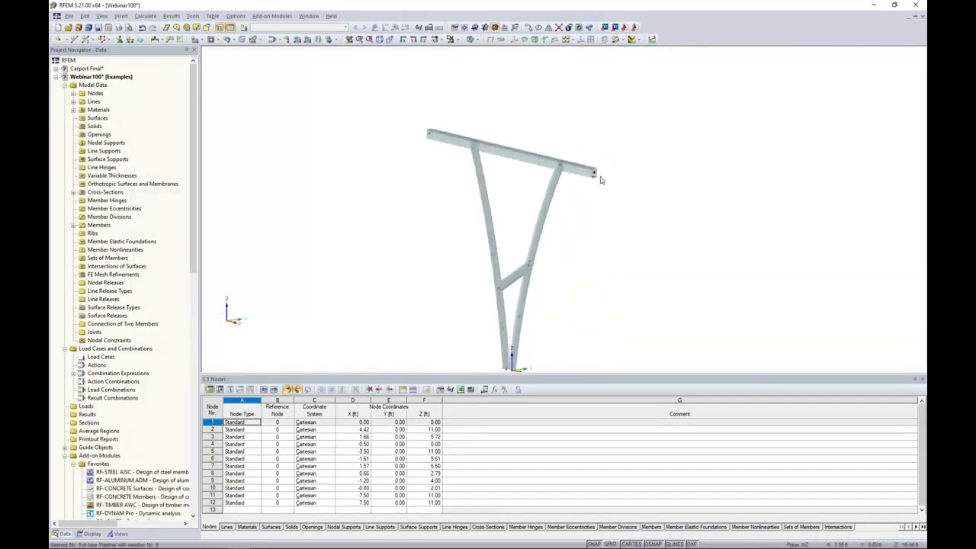
{"action": "scroll", "coordinate": [598, 177], "scroll_direction": "up", "scroll_amount": 5}
{"action": "scroll", "coordinate": [598, 177], "scroll_direction": "up", "scroll_amount": 3}
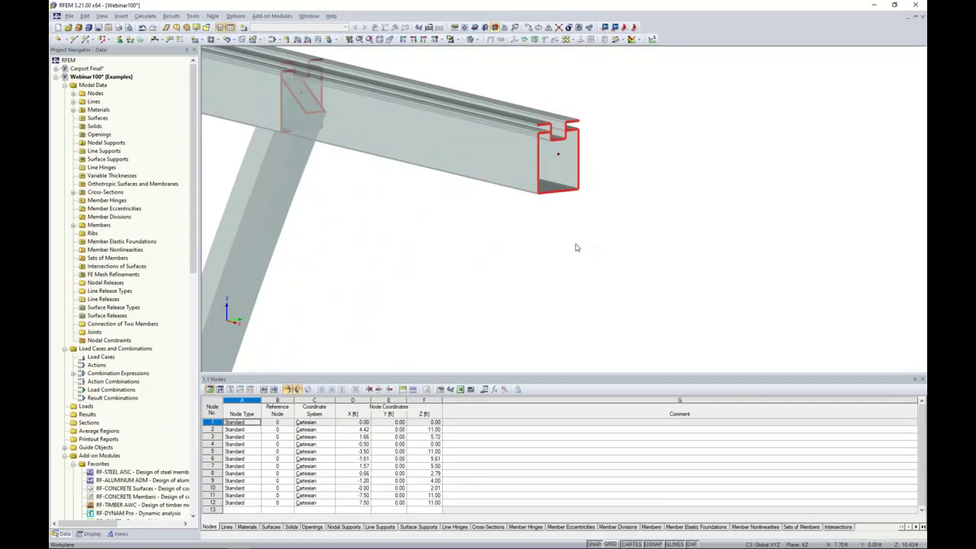
{"action": "scroll", "coordinate": [584, 241], "scroll_direction": "down", "scroll_amount": 5}
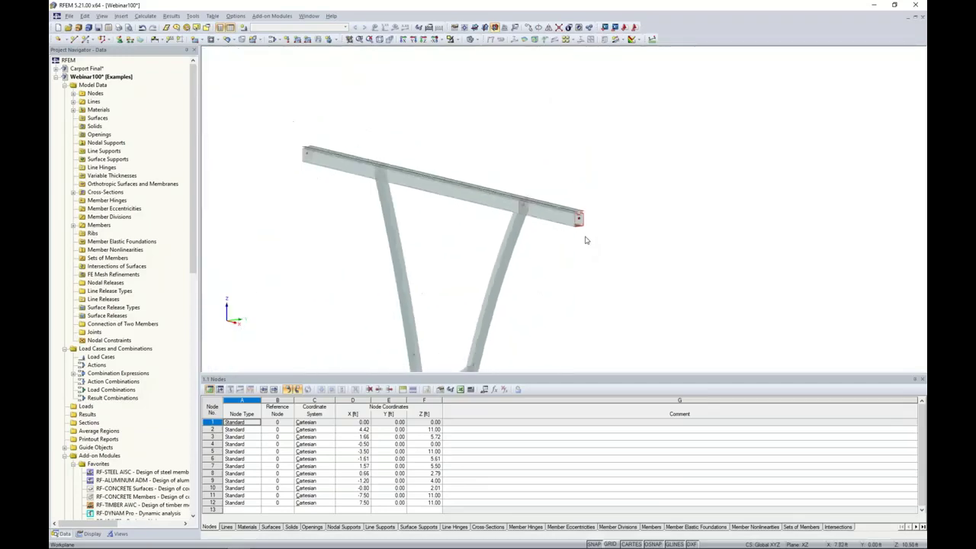
{"action": "middle_click_drag", "start_coordinate": [573, 281], "coordinate": [569, 170], "text": "ctrl"}
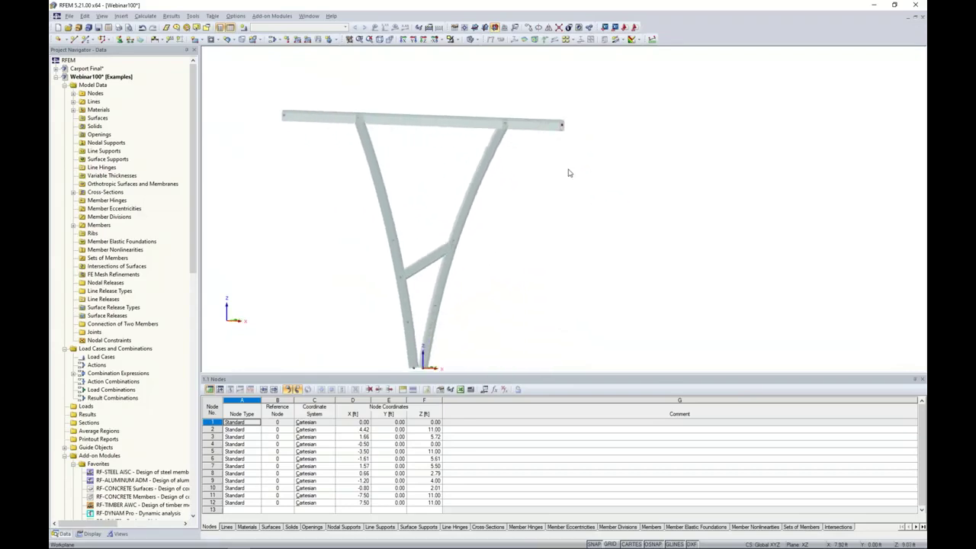
Step: Select all frame members plus the nodes along the horizontal beam, and set up 6 copies with a Y displacement of 4.5 ft
{"action": "scroll", "coordinate": [569, 174], "scroll_direction": "down", "scroll_amount": 1}
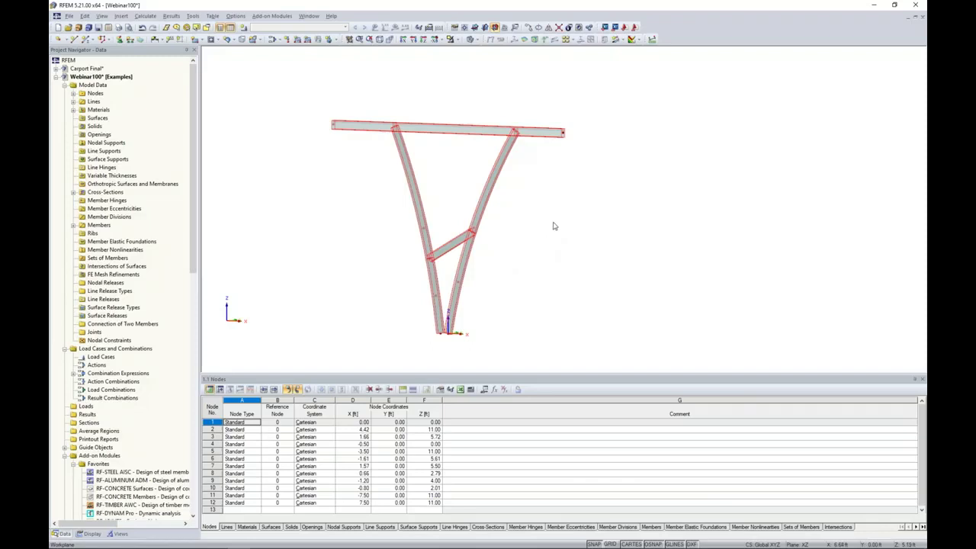
{"action": "left_click", "coordinate": [516, 134]}
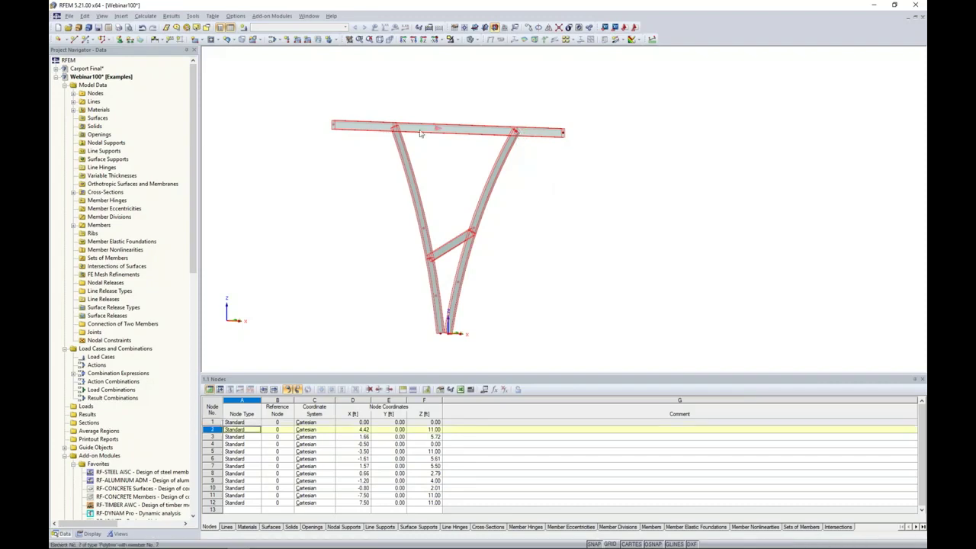
{"action": "left_click", "coordinate": [335, 126], "text": "ctrl"}
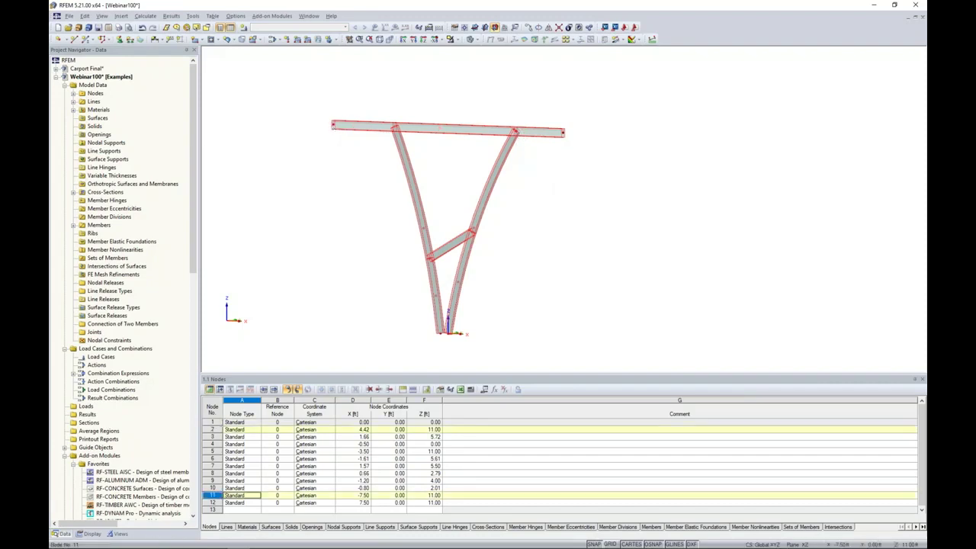
{"action": "middle_click_drag", "start_coordinate": [481, 101], "coordinate": [483, 122], "text": "ctrl"}
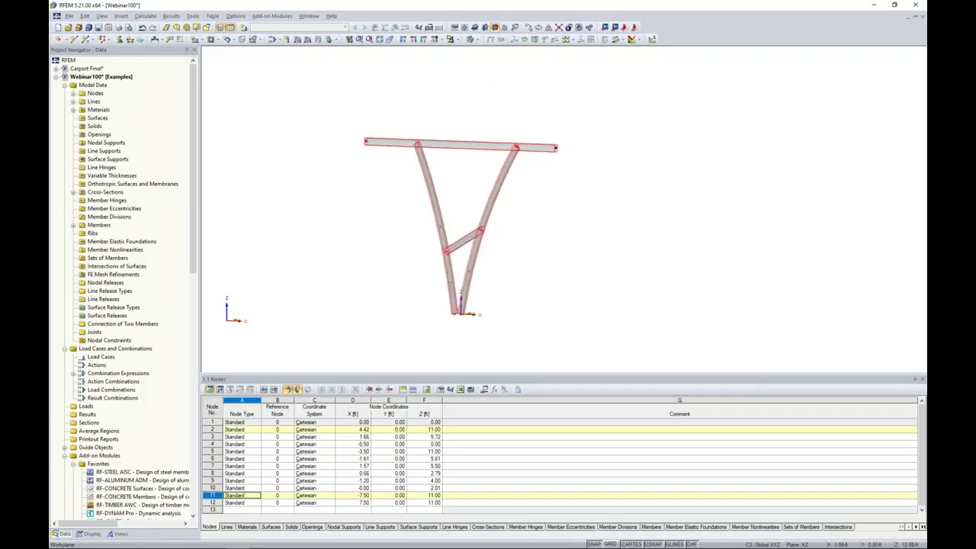
{"action": "left_click", "coordinate": [528, 29]}
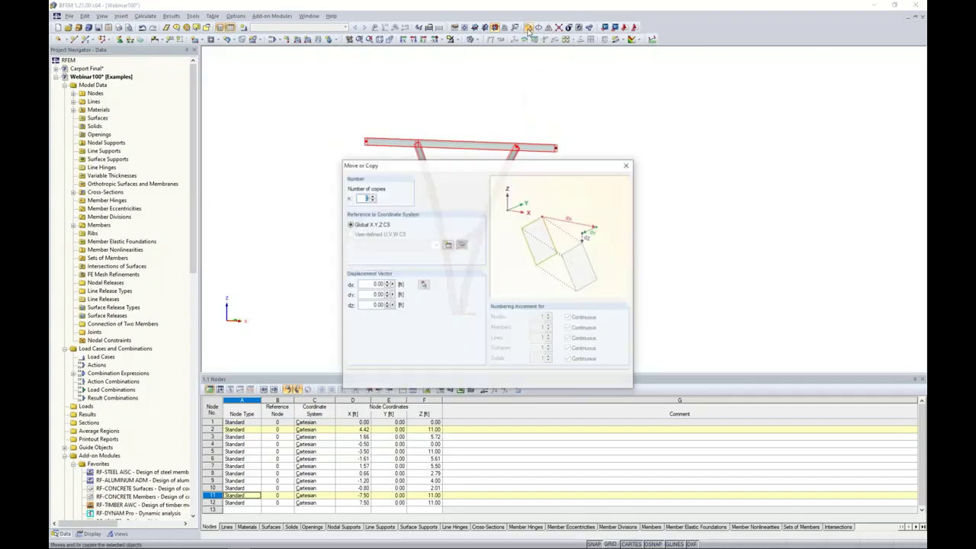
{"action": "left_click_drag", "start_coordinate": [479, 166], "coordinate": [585, 100]}
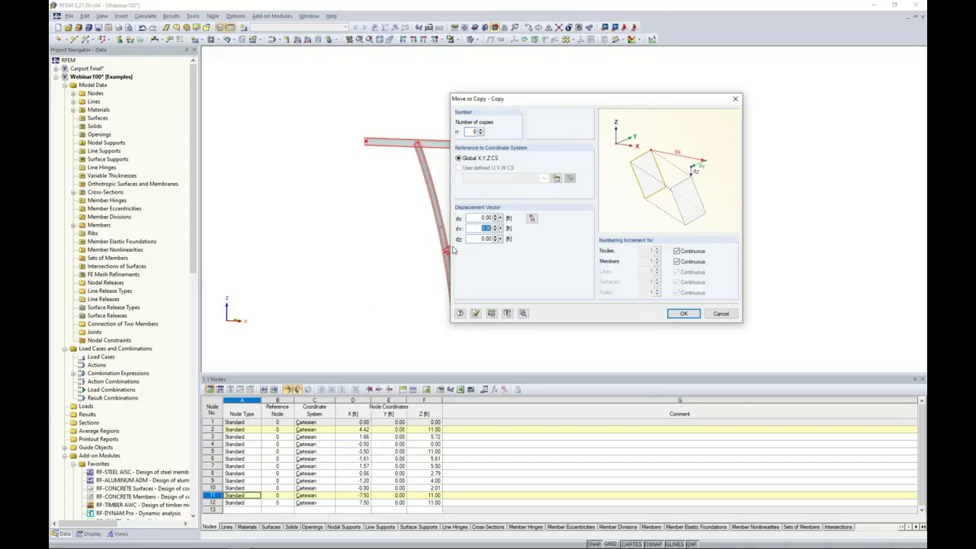
{"action": "type", "text": "4.5"}
Step: Set the copy details to create new lines and new members between the selected nodes and their copies
{"action": "left_click", "coordinate": [524, 313]}
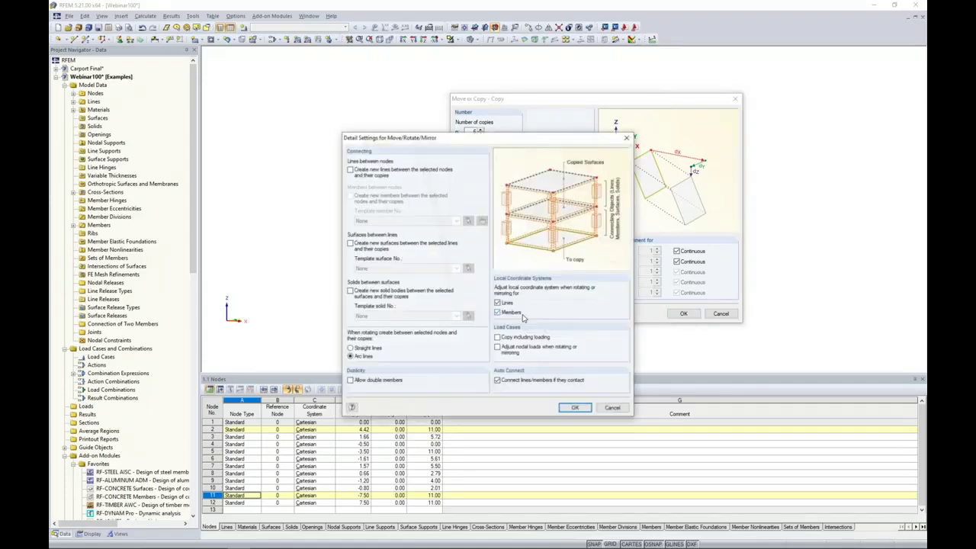
{"action": "left_click_drag", "start_coordinate": [505, 141], "coordinate": [611, 133]}
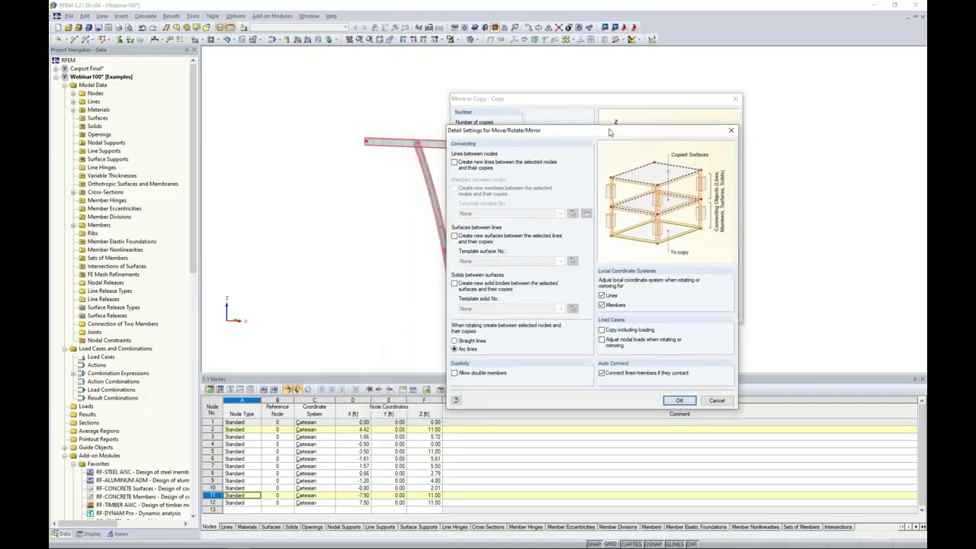
{"action": "left_click", "coordinate": [455, 163]}
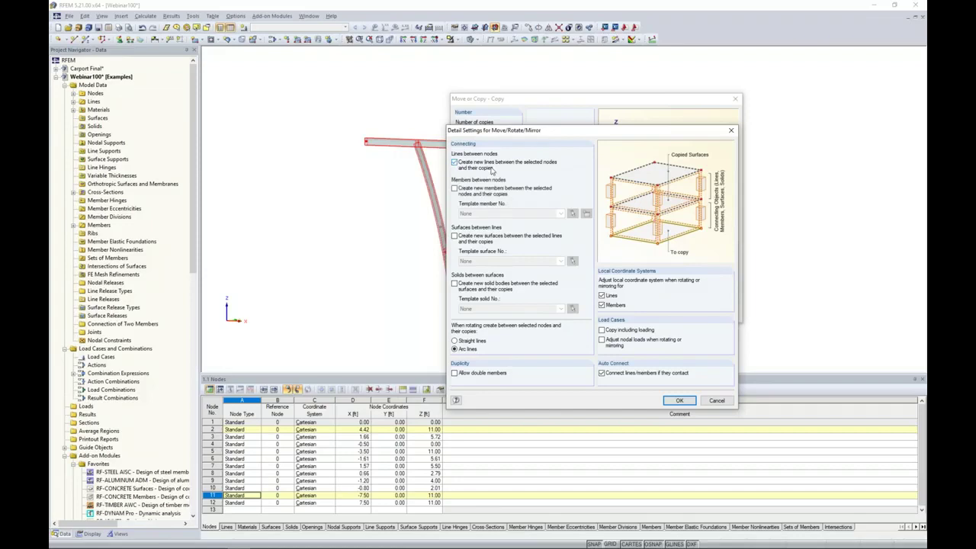
{"action": "left_click", "coordinate": [455, 189]}
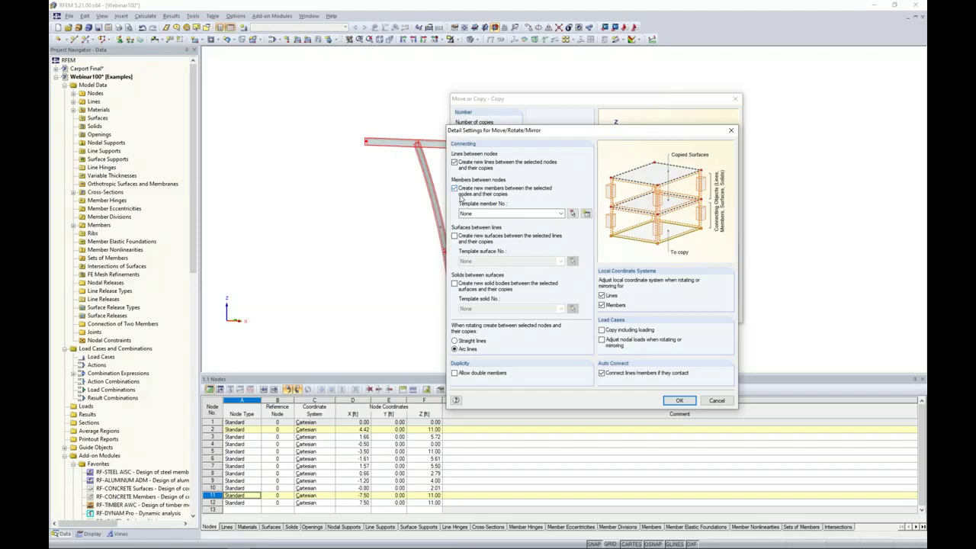
Step: Assign an RT 3 x 3 x 0.125 ADM 2015 section in Aluminum 6061-T6 as the connecting-member template, and carry out the frame copy
{"action": "left_click", "coordinate": [587, 215]}
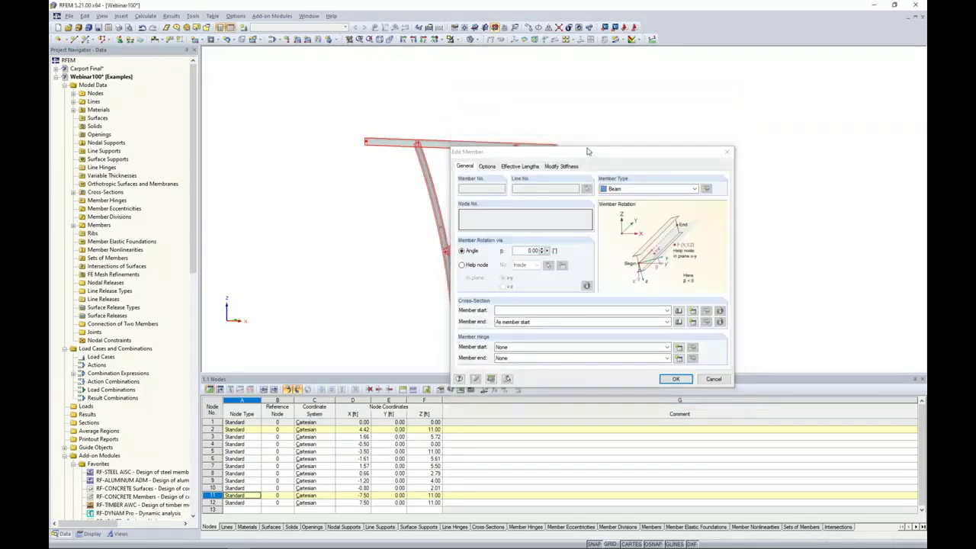
{"action": "left_click_drag", "start_coordinate": [535, 147], "coordinate": [483, 136]}
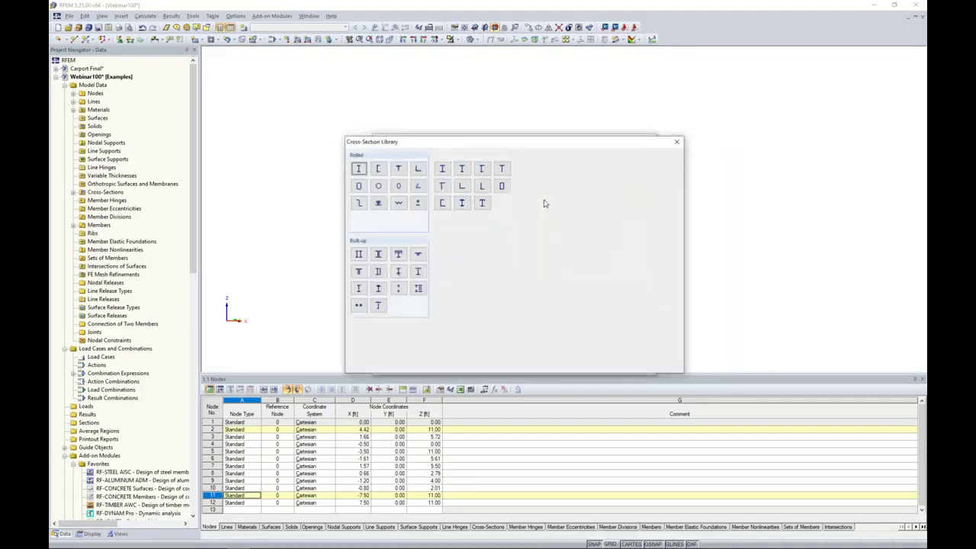
{"action": "left_click", "coordinate": [359, 186]}
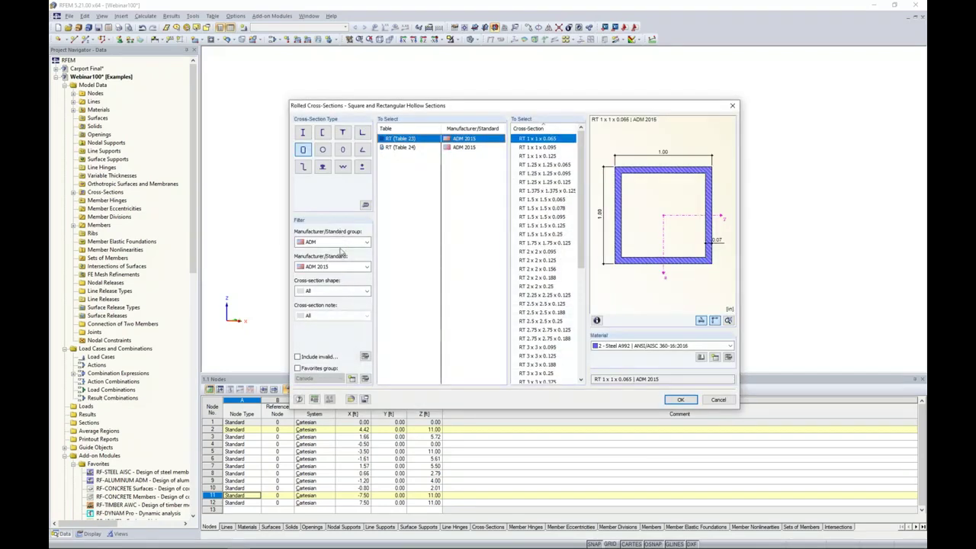
{"action": "left_click_drag", "start_coordinate": [582, 212], "coordinate": [574, 254]}
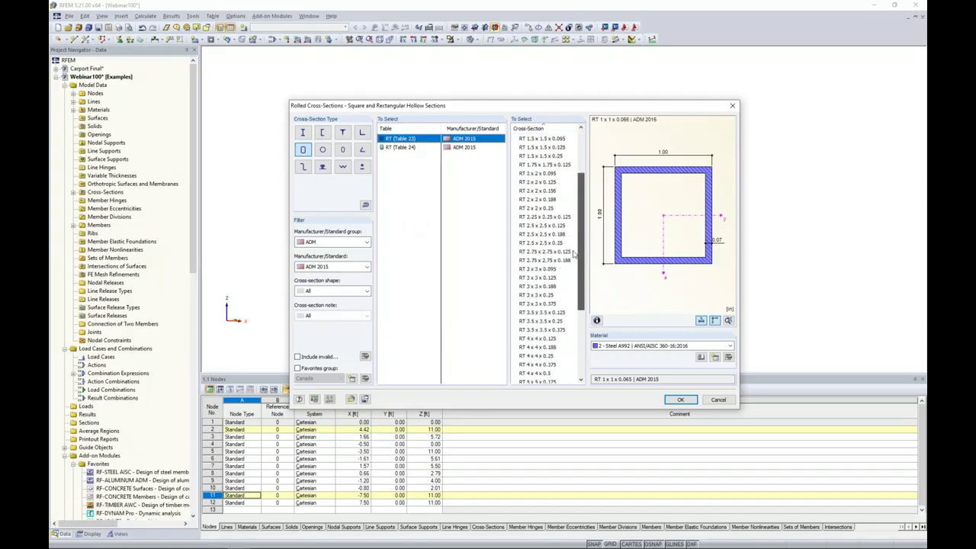
{"action": "left_click", "coordinate": [540, 279]}
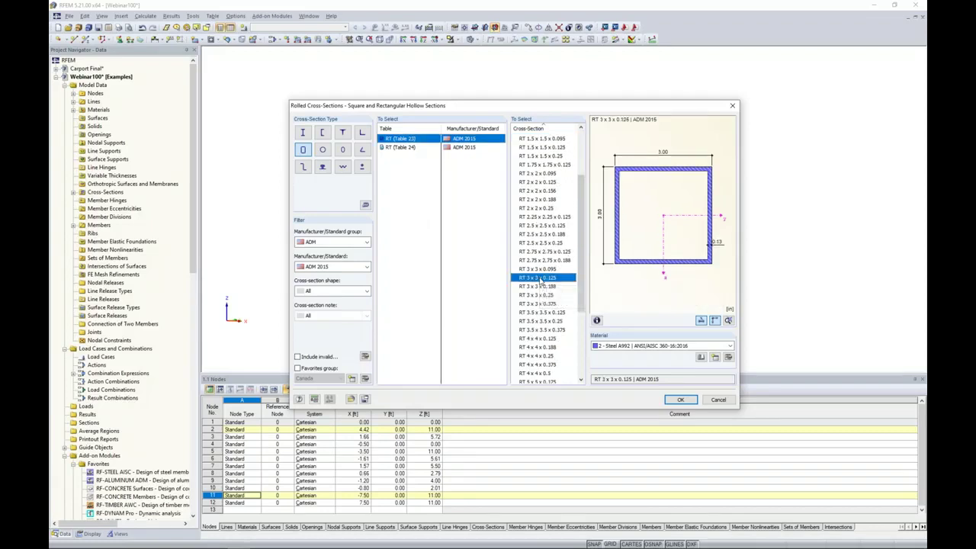
{"action": "left_click", "coordinate": [629, 347]}
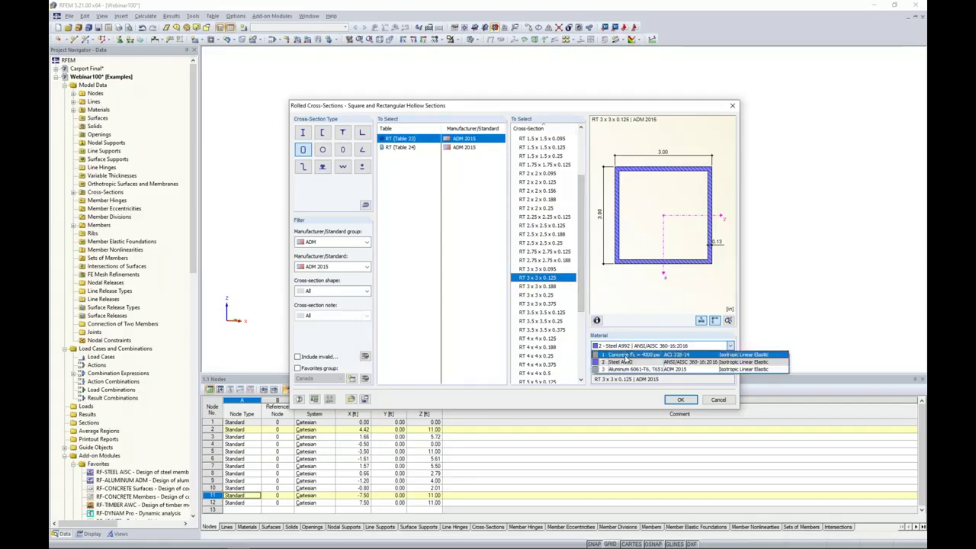
{"action": "left_click", "coordinate": [627, 370]}
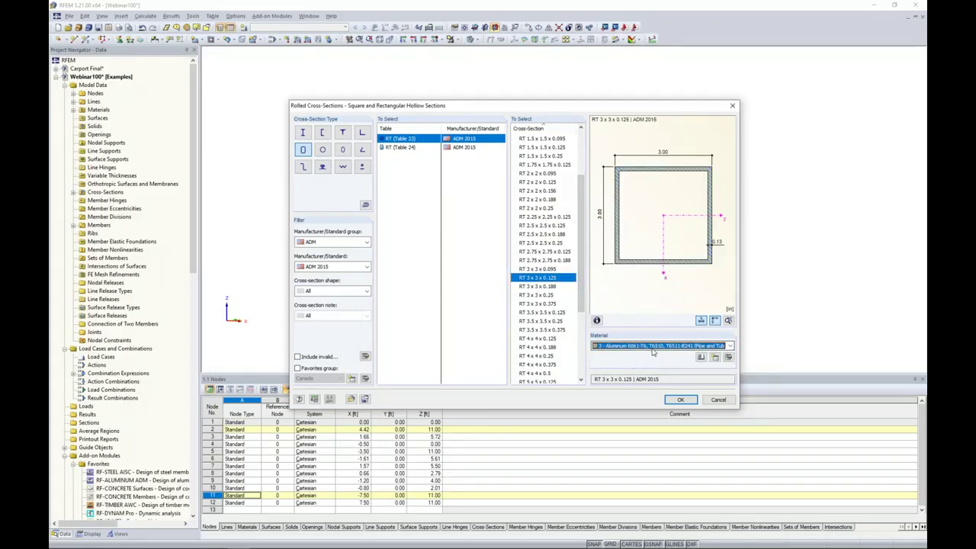
{"action": "left_click", "coordinate": [681, 400]}
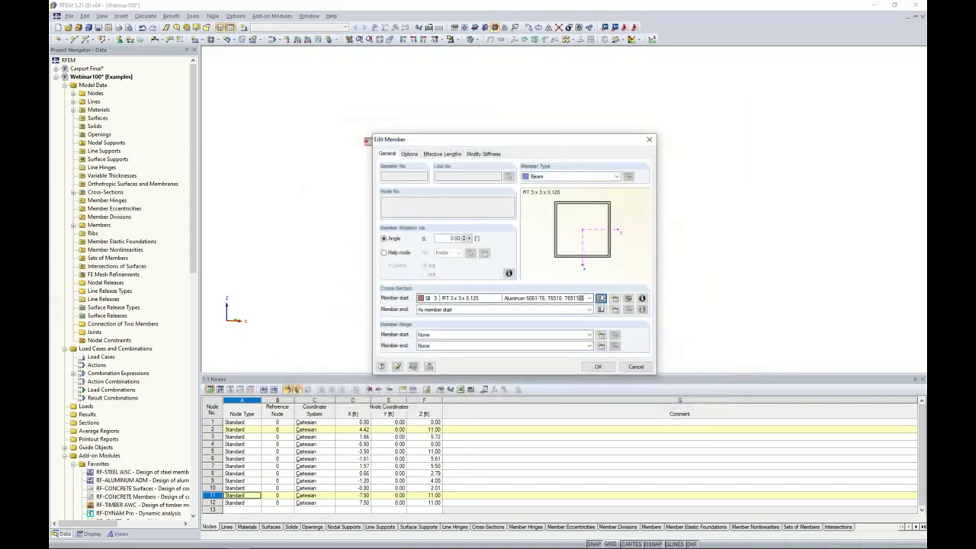
{"action": "left_click", "coordinate": [598, 367]}
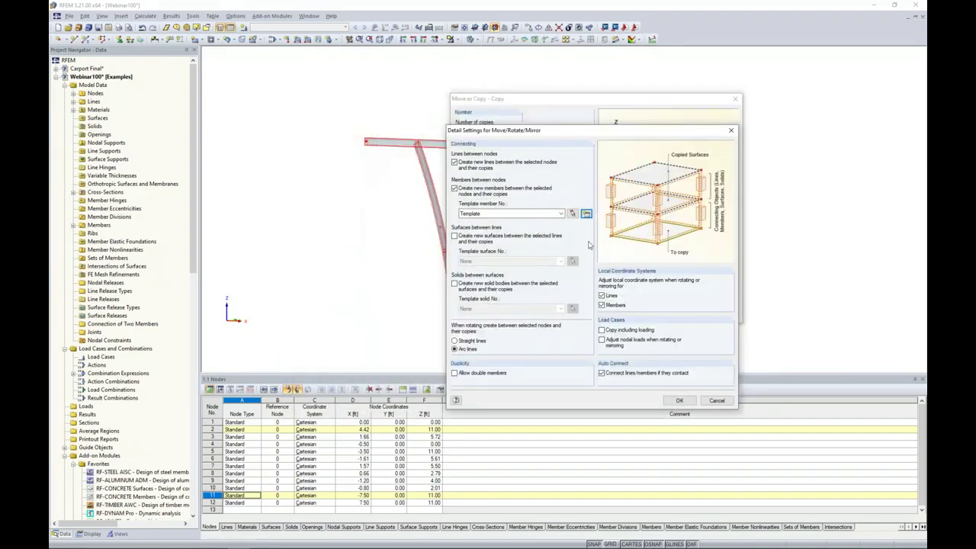
{"action": "left_click", "coordinate": [678, 401]}
{"action": "left_click", "coordinate": [683, 314]}
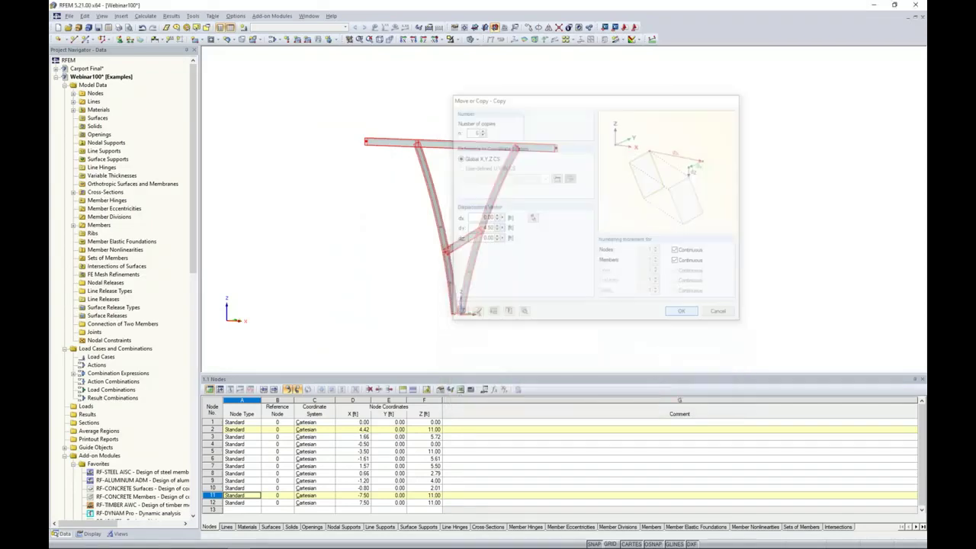
Step: Delete the curved columns and struts below the roof beams at the second, fourth and sixth frames
{"action": "middle_click_drag", "start_coordinate": [603, 303], "coordinate": [412, 179], "text": "ctrl"}
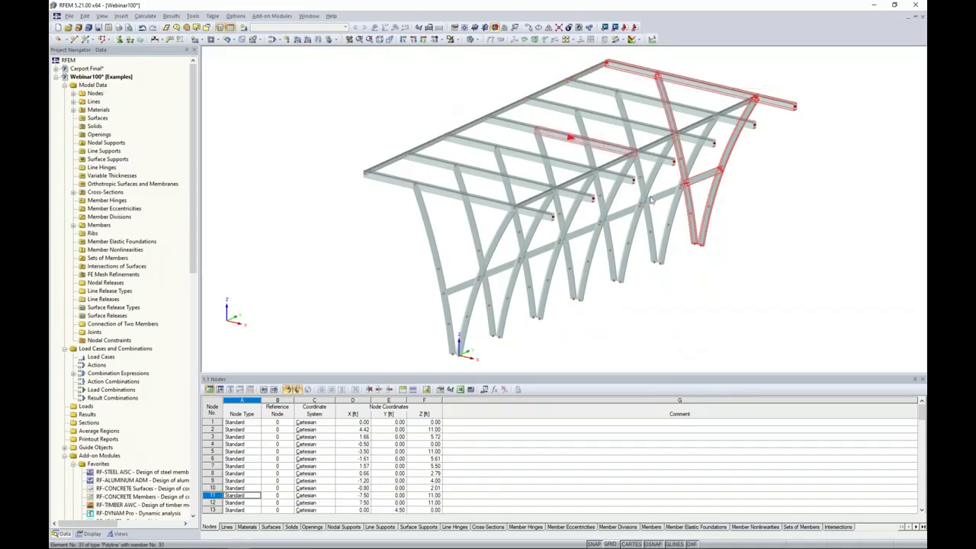
{"action": "middle_click_drag", "start_coordinate": [603, 321], "coordinate": [473, 308]}
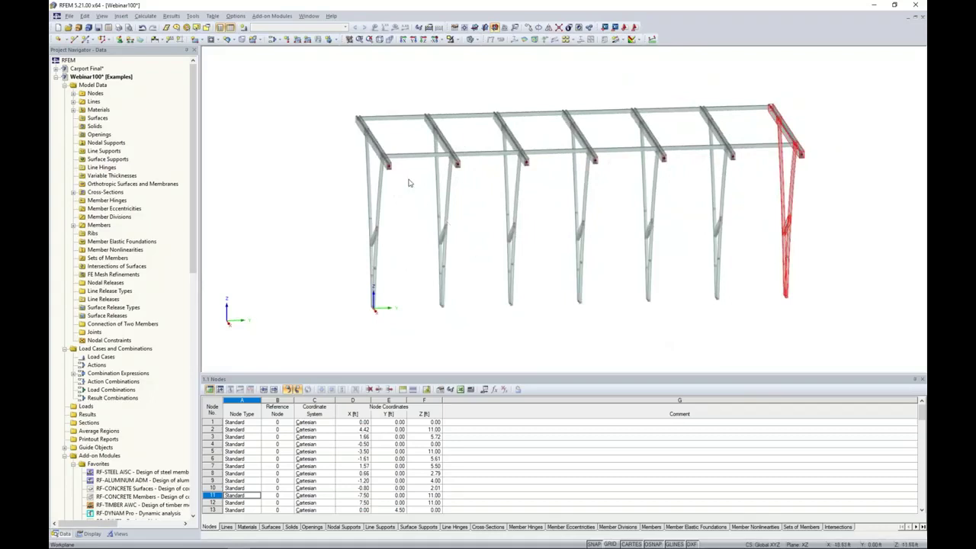
{"action": "middle_click_drag", "start_coordinate": [478, 273], "coordinate": [447, 222], "text": "ctrl"}
{"action": "left_click_drag", "start_coordinate": [467, 331], "coordinate": [419, 173]}
{"action": "left_click_drag", "start_coordinate": [601, 328], "coordinate": [550, 164]}
{"action": "left_click_drag", "start_coordinate": [750, 336], "coordinate": [685, 172]}
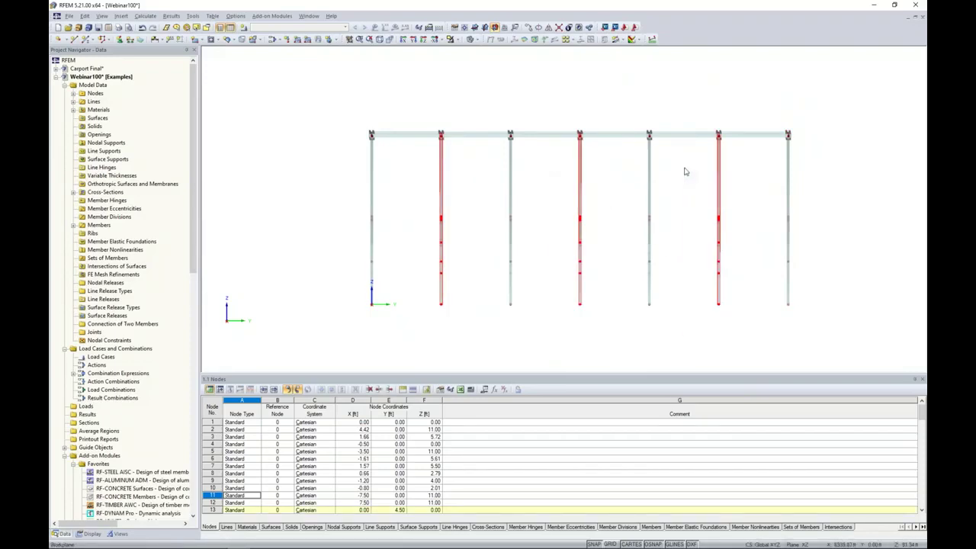
{"action": "key", "text": "Escape"}
{"action": "middle_click_drag", "start_coordinate": [577, 186], "coordinate": [735, 252], "text": "ctrl"}
{"action": "middle_click_drag", "start_coordinate": [650, 300], "coordinate": [671, 276], "text": "ctrl"}
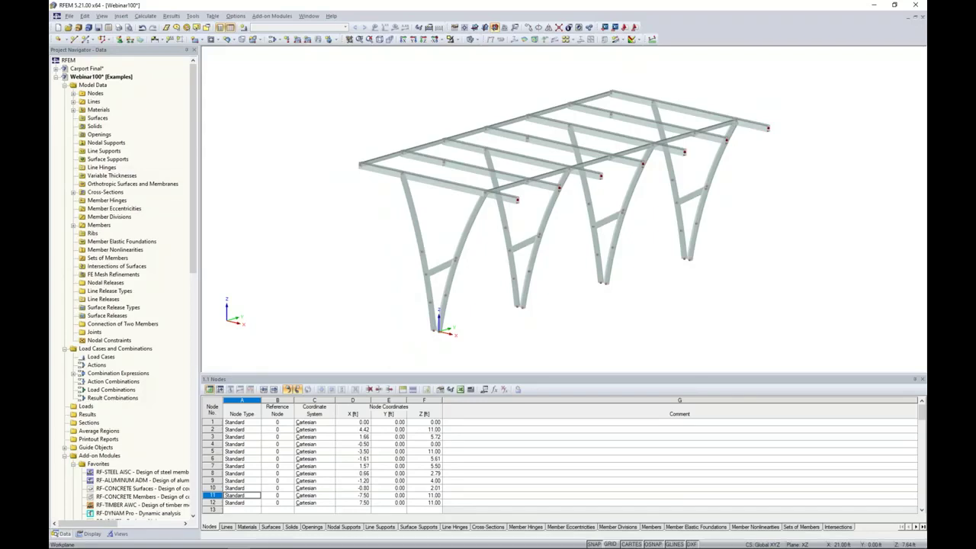
Step: Select all roof members and chamfer them by -5° about the Y-axis in direction Z, from the arc-top node at X 4.42, Y 0, Z 11 ft
{"action": "middle_click_drag", "start_coordinate": [656, 306], "coordinate": [803, 262], "text": "ctrl"}
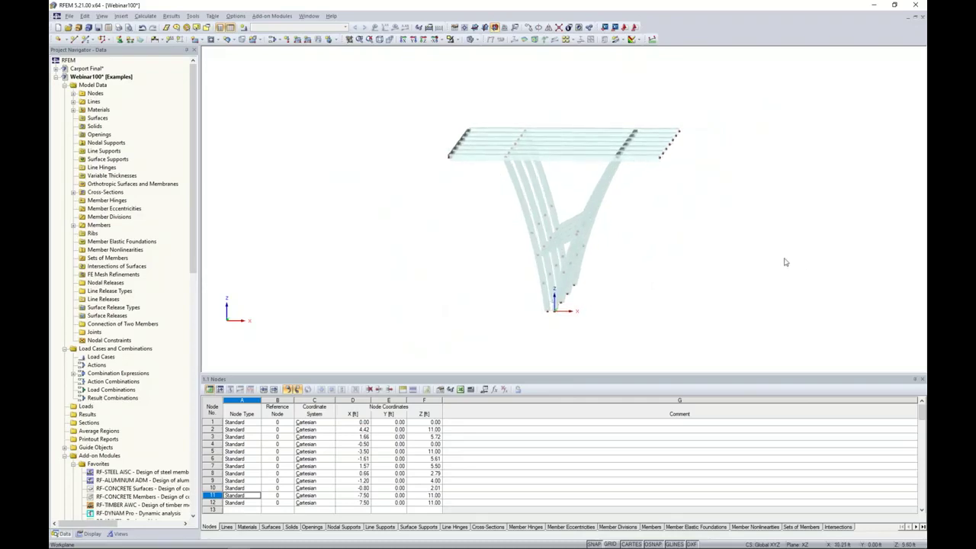
{"action": "middle_click_drag", "start_coordinate": [643, 222], "coordinate": [603, 241], "text": "ctrl"}
{"action": "scroll", "coordinate": [573, 196], "scroll_direction": "up", "scroll_amount": 2}
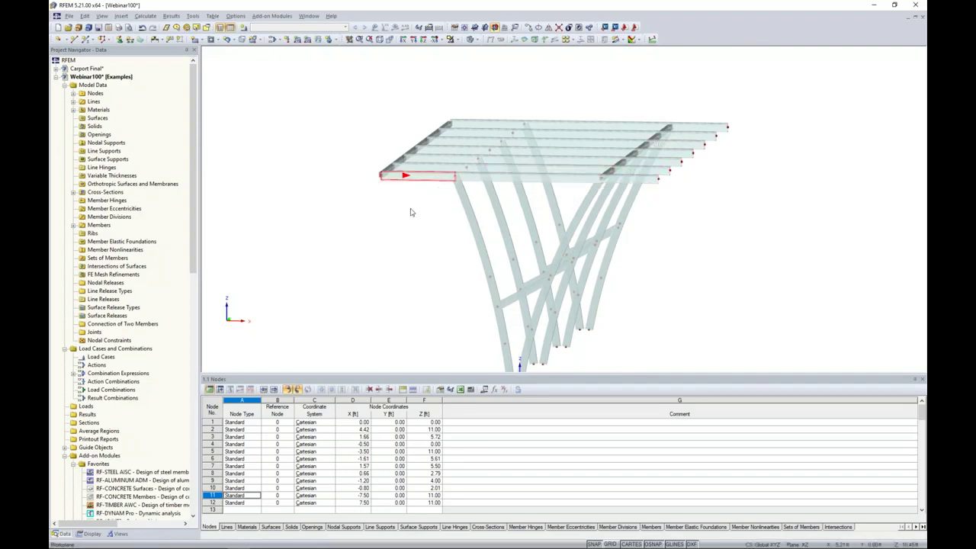
{"action": "middle_click_drag", "start_coordinate": [436, 257], "coordinate": [447, 253], "text": "ctrl"}
{"action": "left_click_drag", "start_coordinate": [365, 97], "coordinate": [739, 191]}
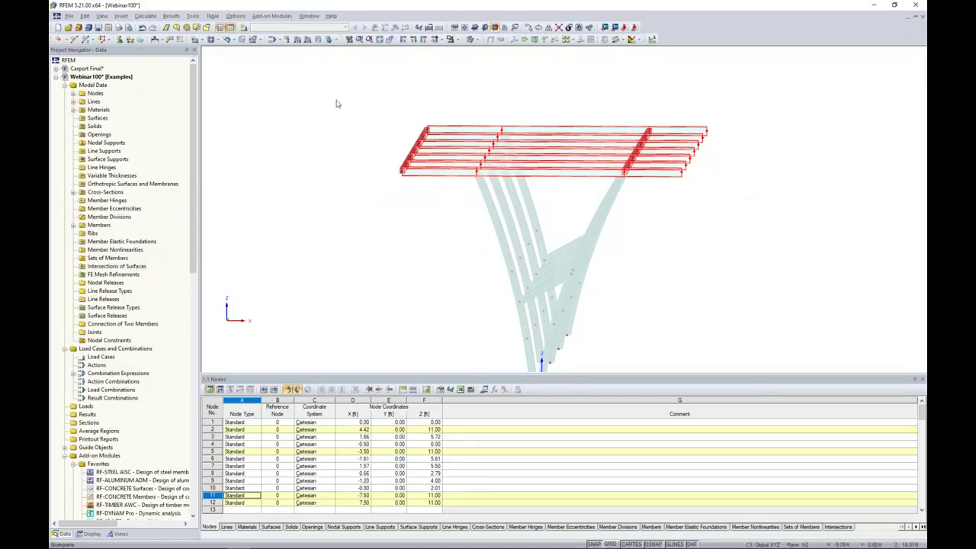
{"action": "left_click", "coordinate": [85, 16]}
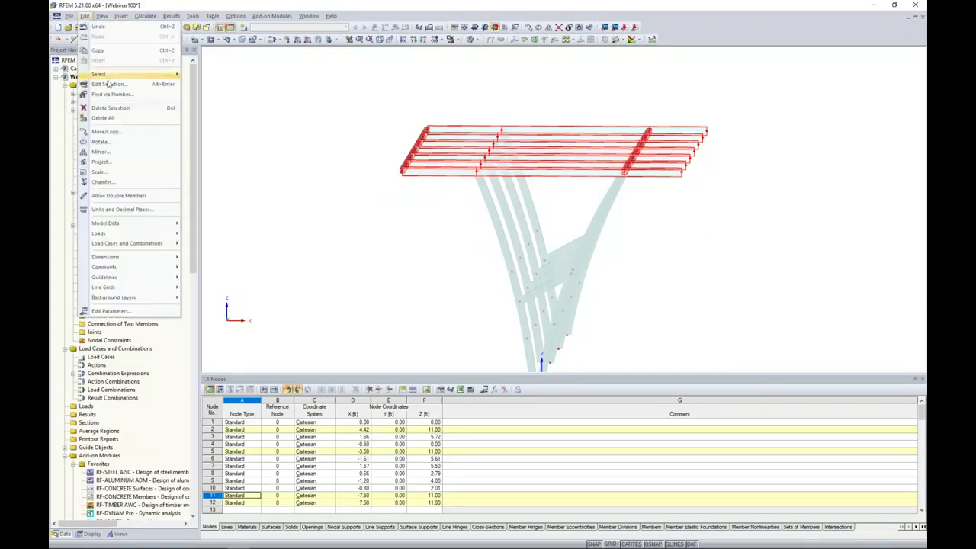
{"action": "left_click", "coordinate": [111, 184]}
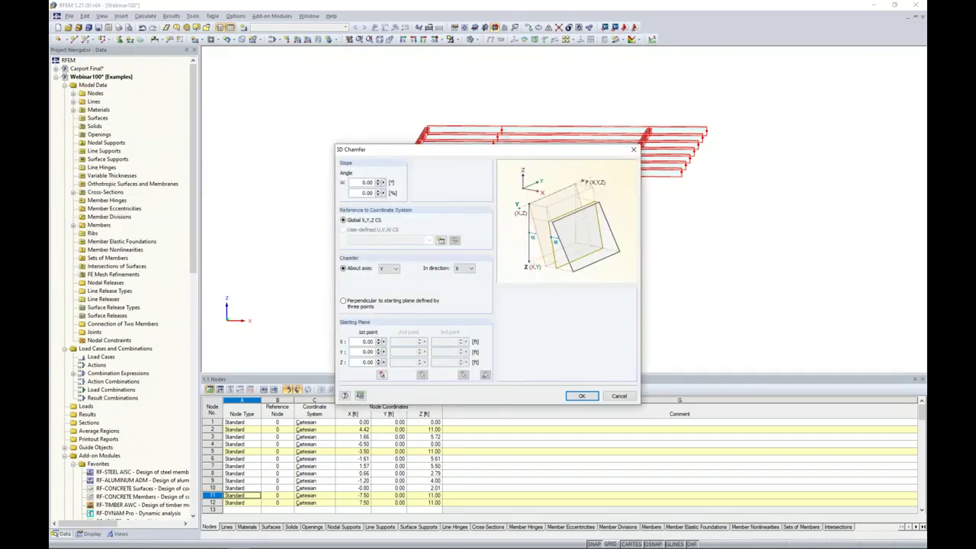
{"action": "type", "text": "-5"}
{"action": "left_click", "coordinate": [458, 270]}
{"action": "left_click", "coordinate": [460, 282]}
{"action": "left_click", "coordinate": [382, 375]}
{"action": "middle_click_drag", "start_coordinate": [641, 207], "coordinate": [621, 228], "text": "ctrl"}
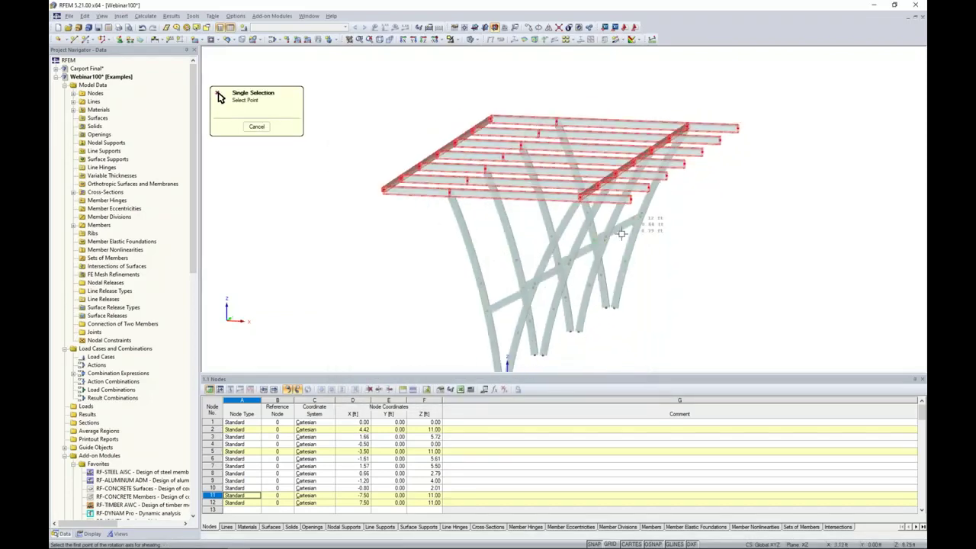
{"action": "left_click", "coordinate": [582, 201]}
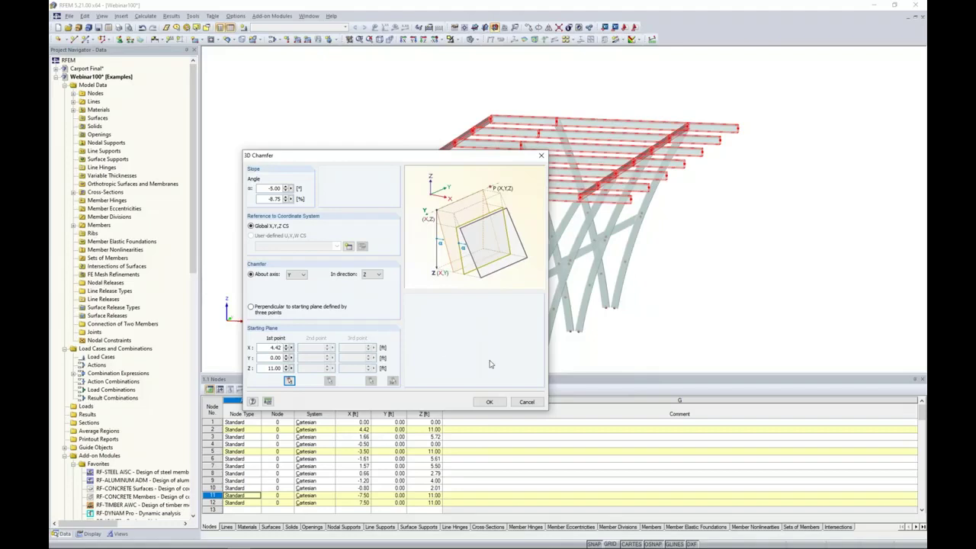
{"action": "left_click", "coordinate": [489, 402]}
{"action": "middle_click_drag", "start_coordinate": [641, 312], "coordinate": [676, 263], "text": "ctrl"}
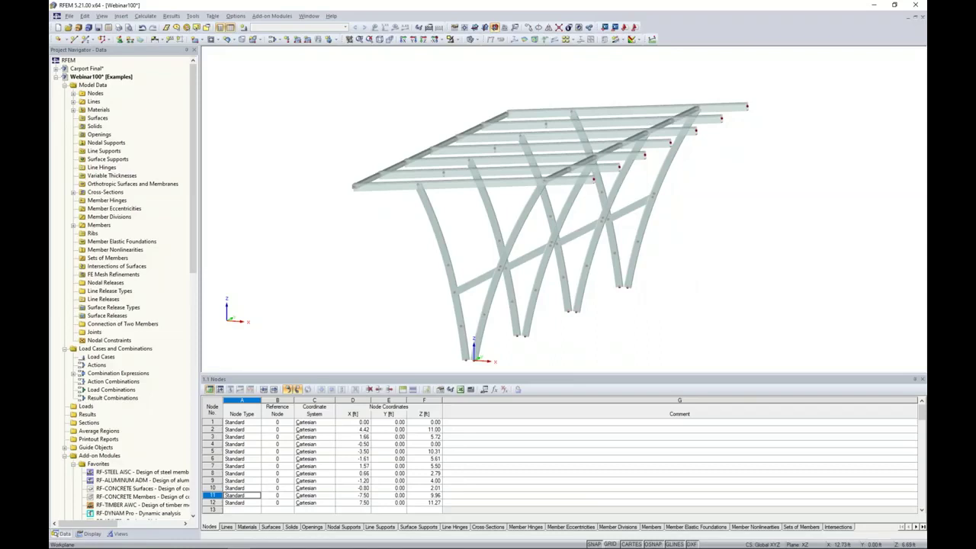
{"action": "middle_click_drag", "start_coordinate": [695, 276], "coordinate": [705, 276], "text": "ctrl"}
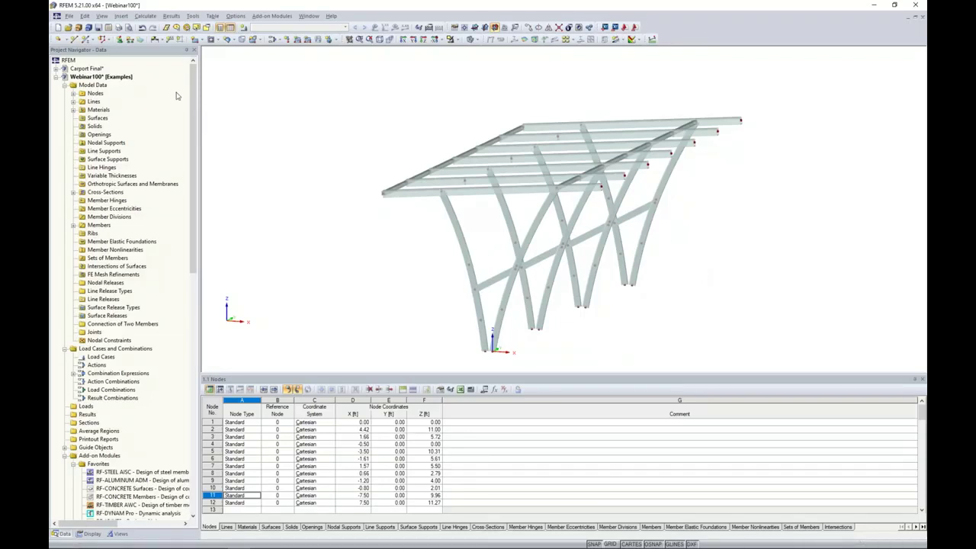
Step: Examine the predefined nodal support types and the spring and nonlinearity options for a user-defined nodal support
{"action": "left_click", "coordinate": [120, 40]}
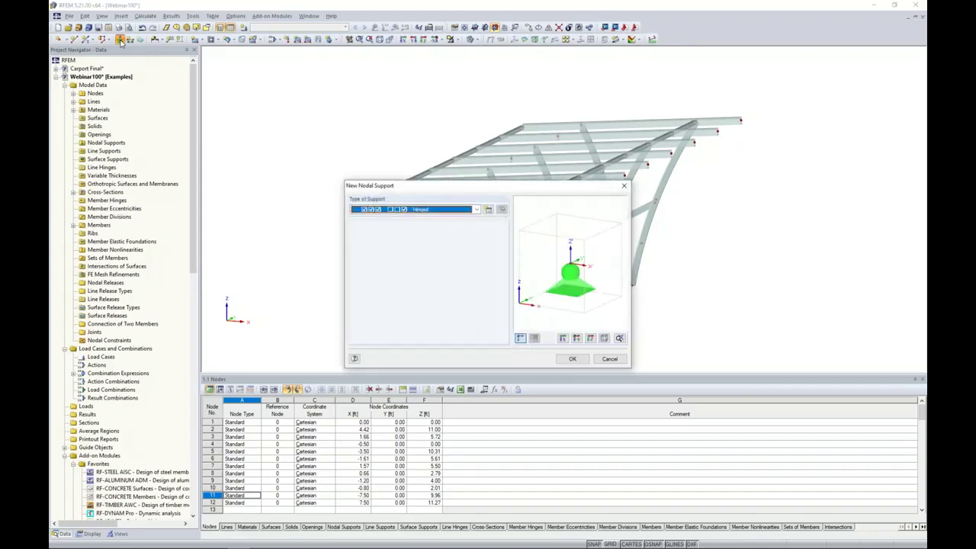
{"action": "left_click", "coordinate": [476, 209]}
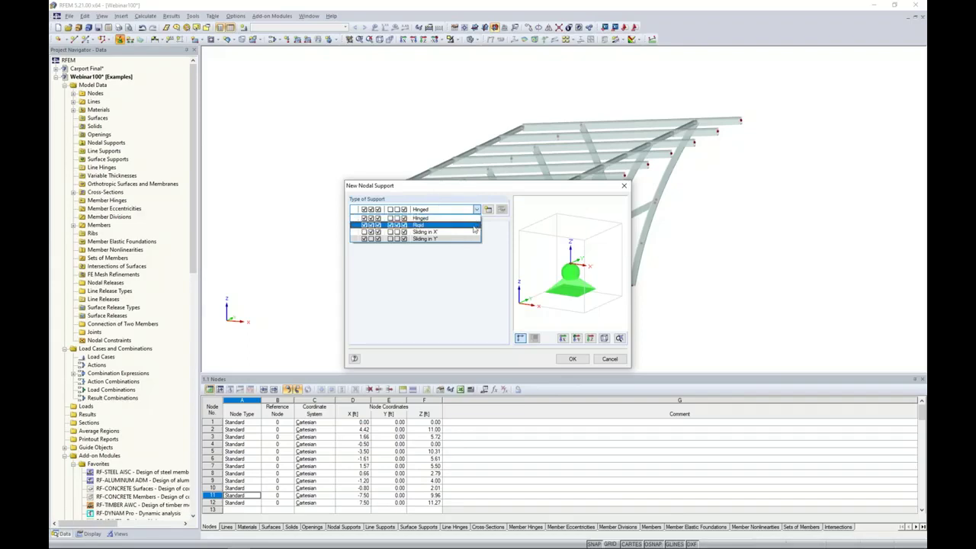
{"action": "left_click", "coordinate": [500, 241]}
{"action": "left_click", "coordinate": [489, 212]}
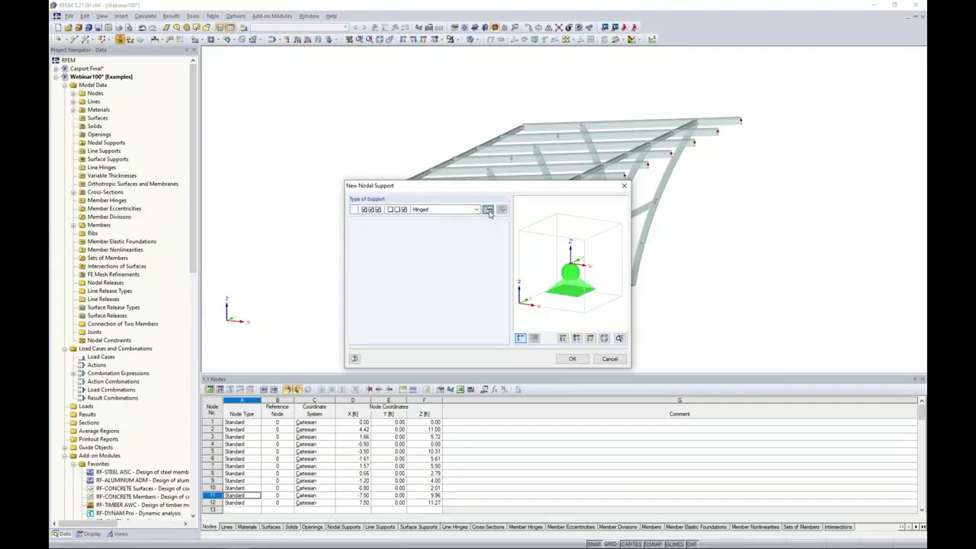
{"action": "left_click", "coordinate": [488, 212]}
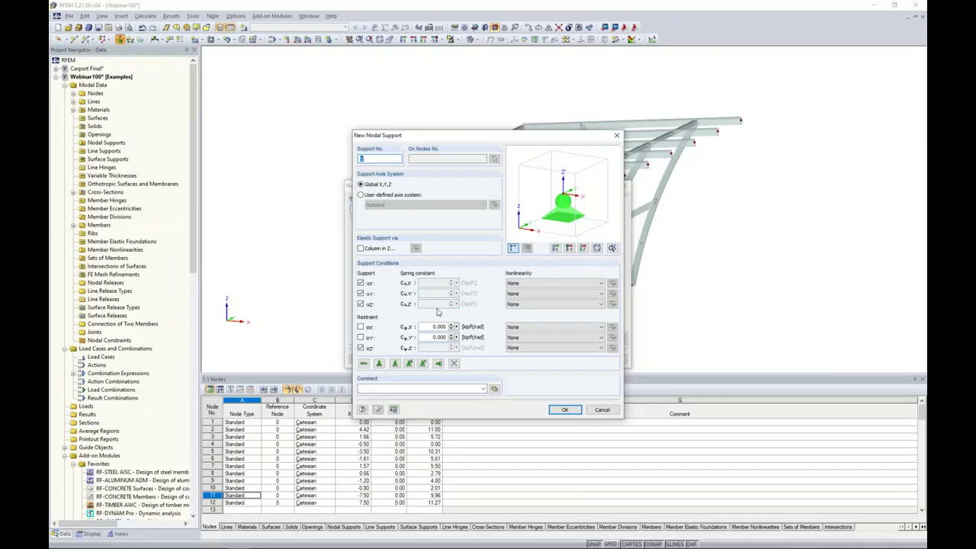
{"action": "left_click", "coordinate": [537, 294]}
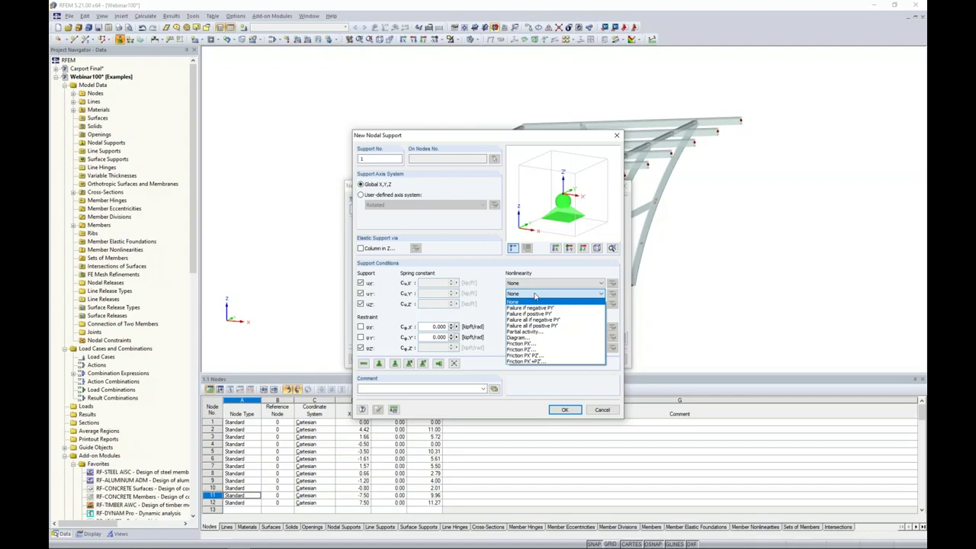
{"action": "left_click", "coordinate": [495, 312]}
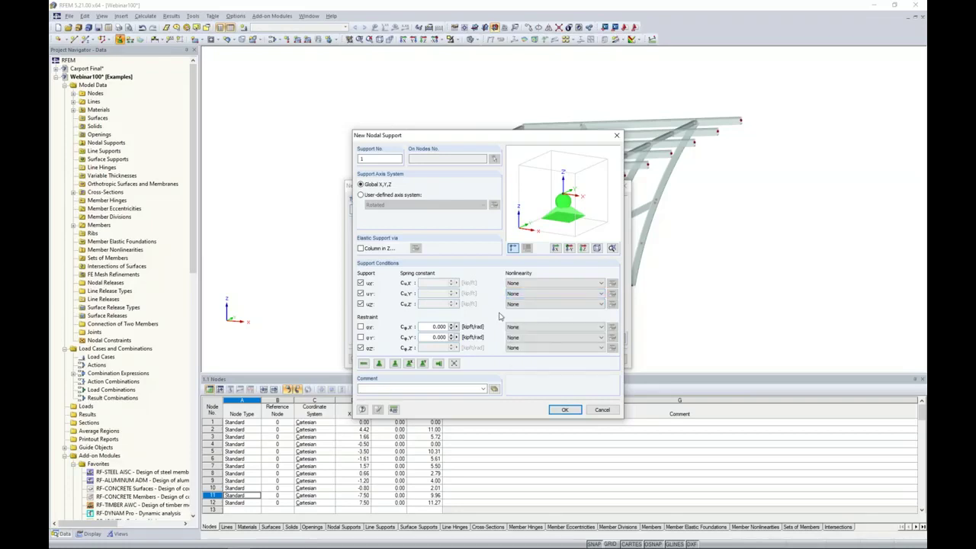
{"action": "left_click", "coordinate": [600, 410]}
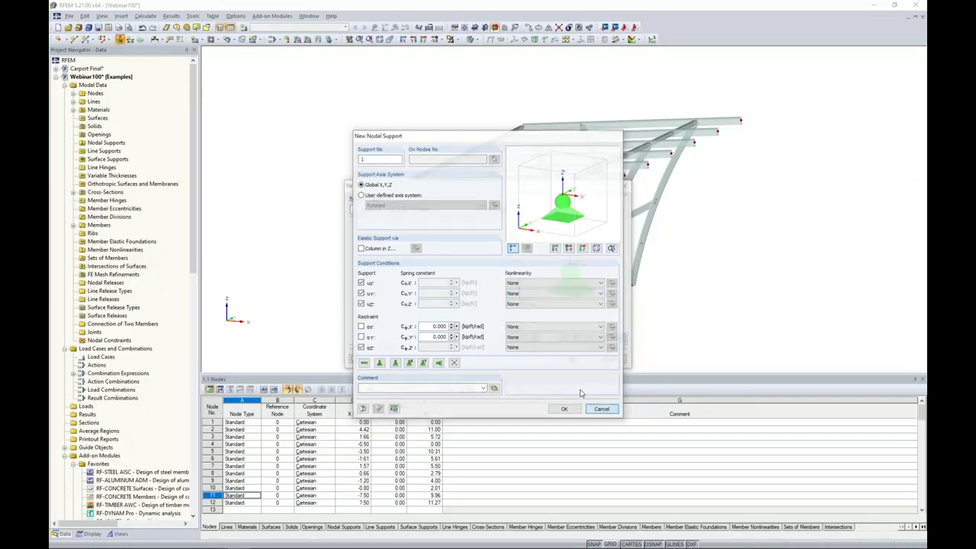
Step: Place rigid nodal supports on all base nodes of the curved columns and save the model
{"action": "left_click", "coordinate": [474, 210]}
{"action": "left_click", "coordinate": [466, 227]}
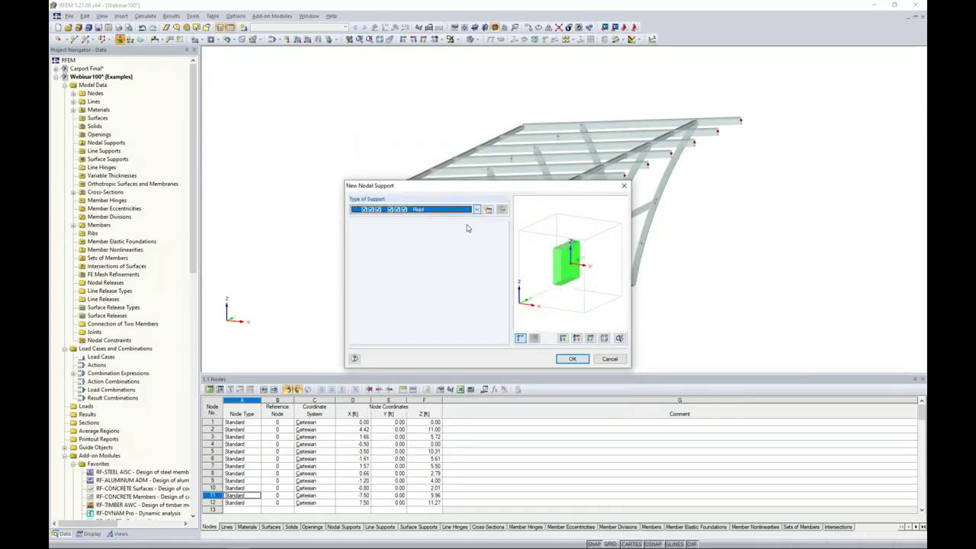
{"action": "left_click", "coordinate": [572, 361]}
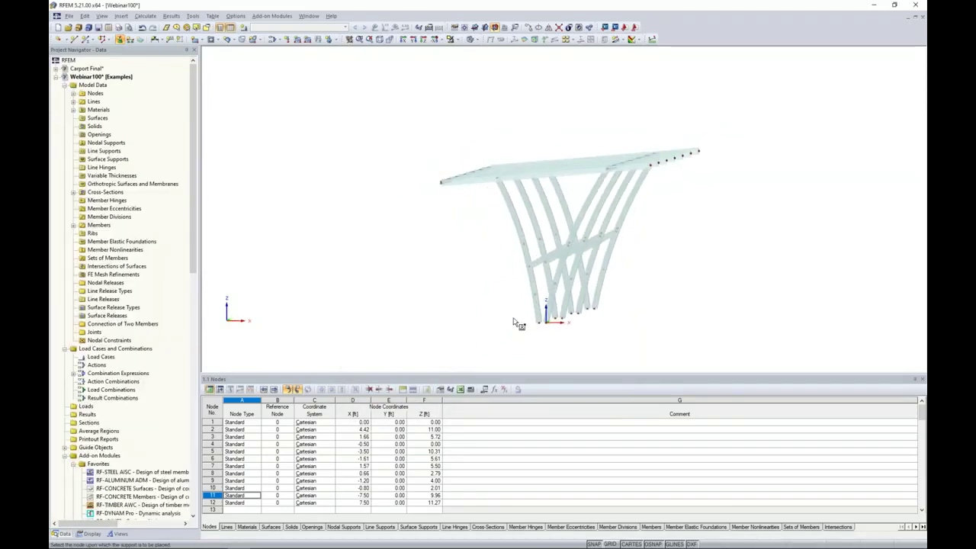
{"action": "left_click", "coordinate": [643, 338]}
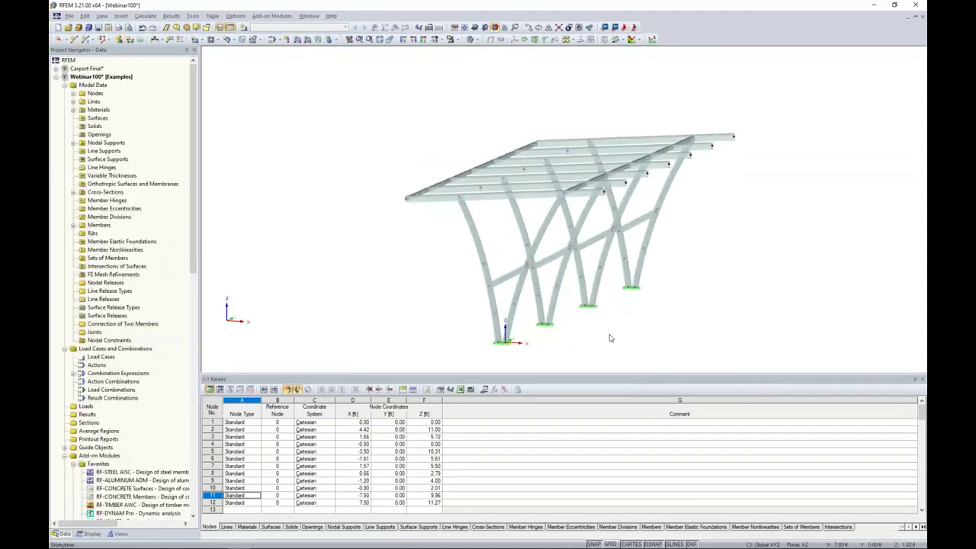
{"action": "middle_click_drag", "start_coordinate": [614, 337], "coordinate": [554, 304]}
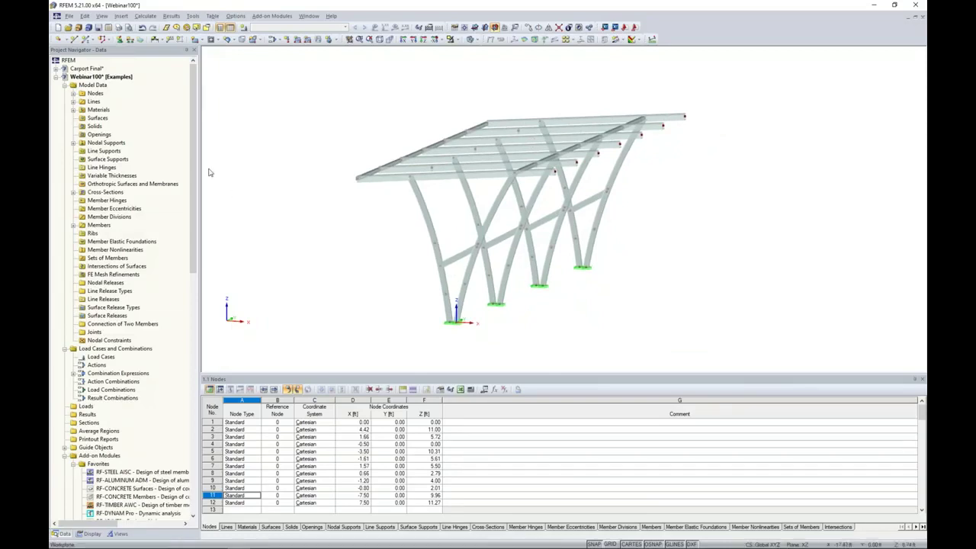
{"action": "key", "text": "ctrl+s"}
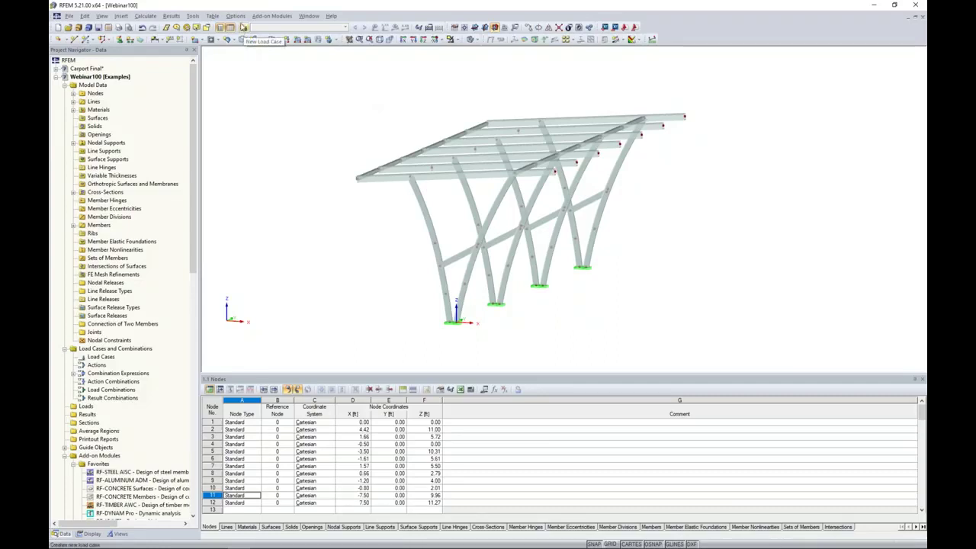
Step: Create the first load case, described as Dead, with the Dead action category and self-weight active at -1.000 in Z
{"action": "left_click", "coordinate": [244, 27]}
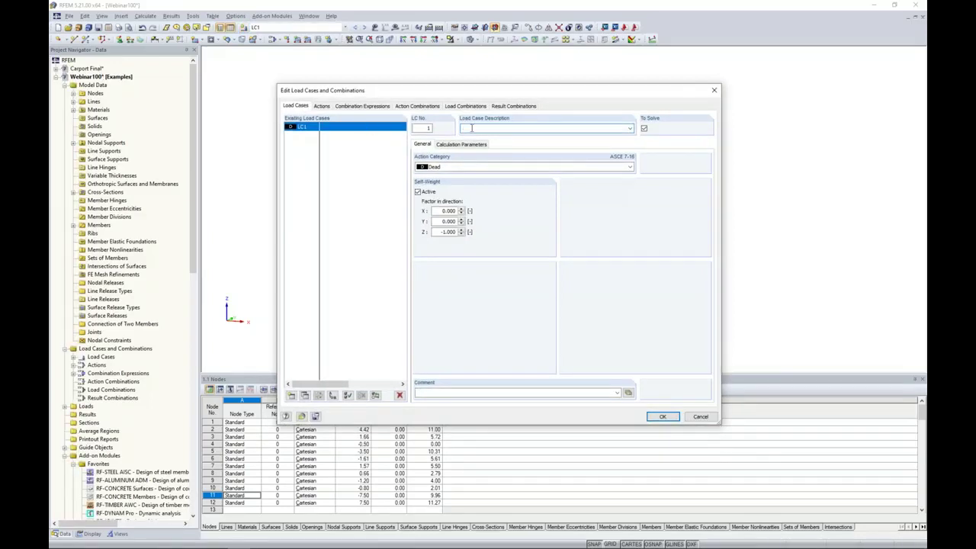
{"action": "type", "text": "Dead"}
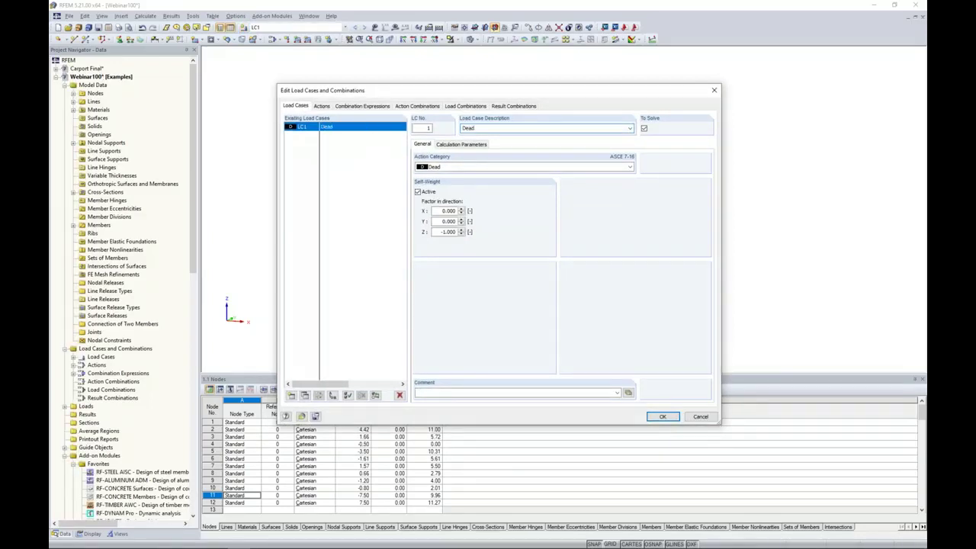
{"action": "left_click", "coordinate": [470, 167]}
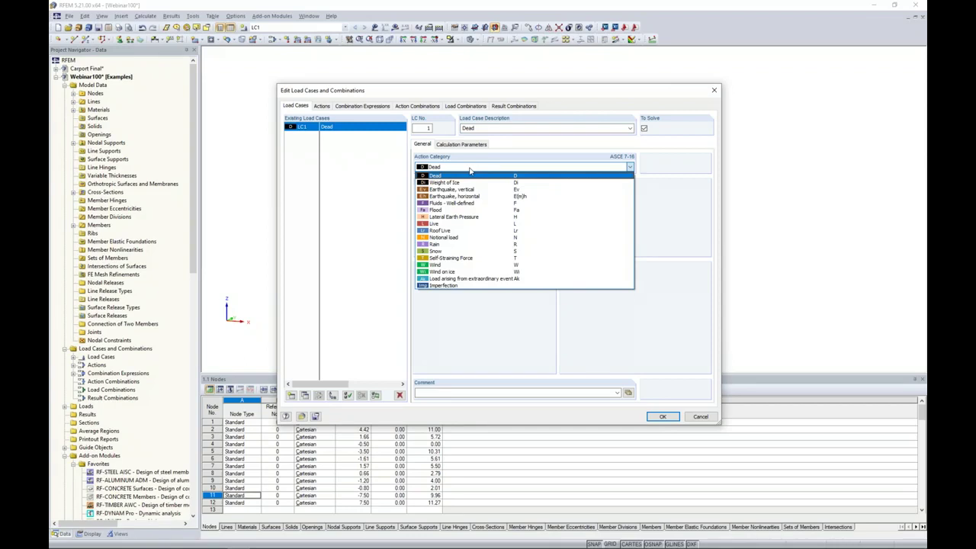
{"action": "left_click", "coordinate": [374, 192]}
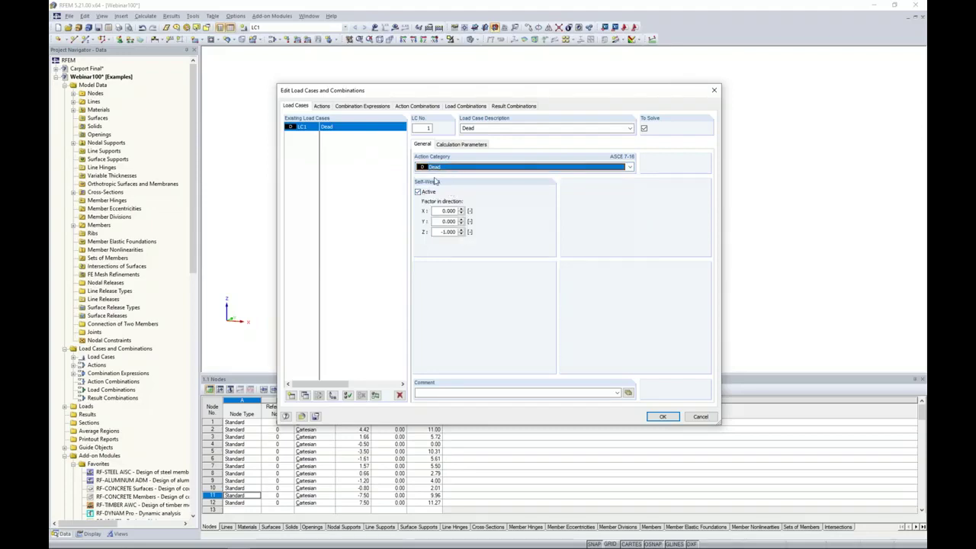
Step: Add a second load case described as Live and assign it the Live action category
{"action": "left_click", "coordinate": [290, 396]}
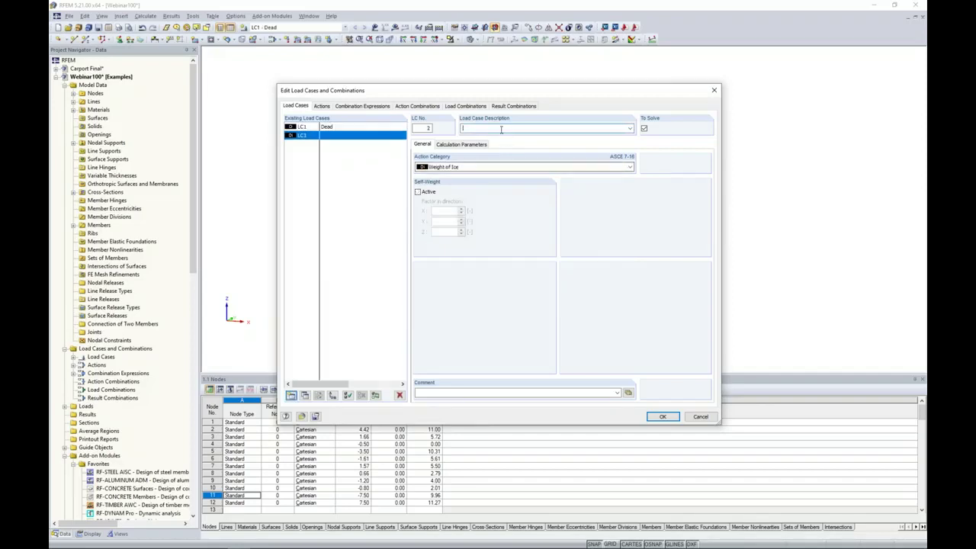
{"action": "type", "text": "Live"}
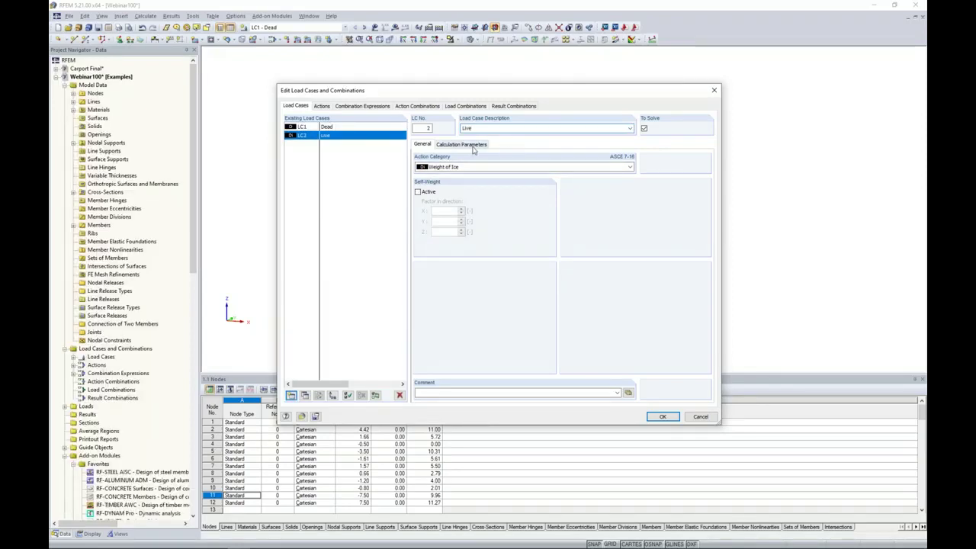
{"action": "left_click", "coordinate": [462, 166]}
{"action": "left_click", "coordinate": [444, 224]}
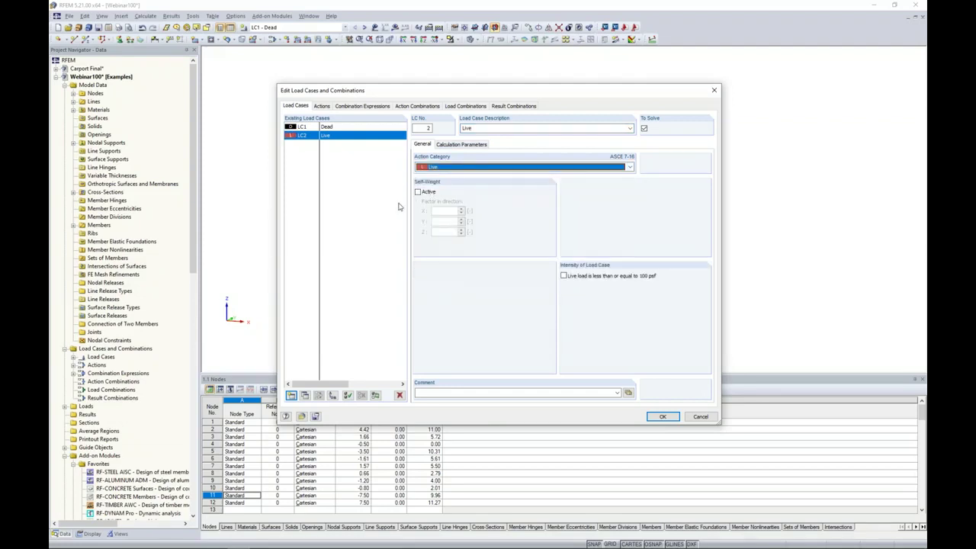
Step: Add two more load cases in the Live category, described as Impact 1 and Impact 2
{"action": "left_click_drag", "start_coordinate": [473, 96], "coordinate": [456, 304]}
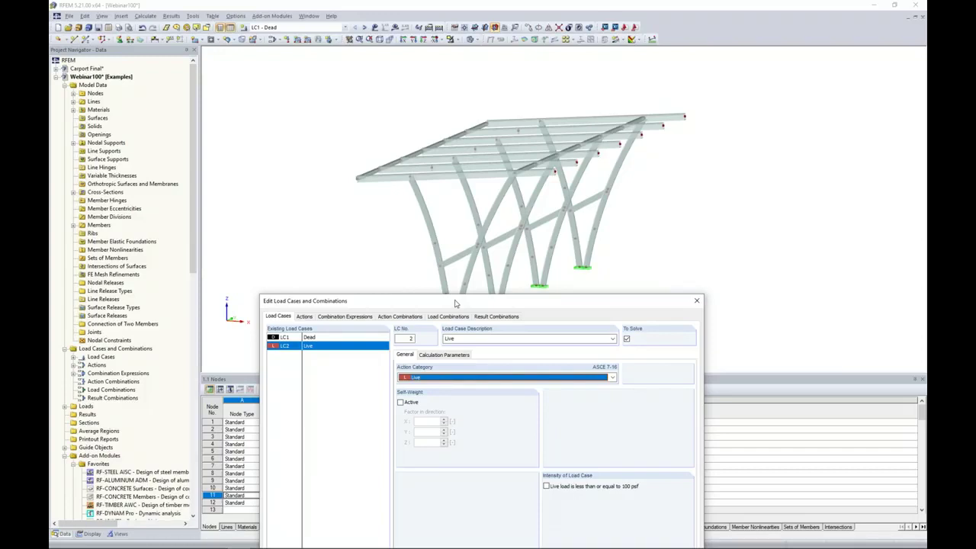
{"action": "left_click_drag", "start_coordinate": [456, 304], "coordinate": [482, 119]}
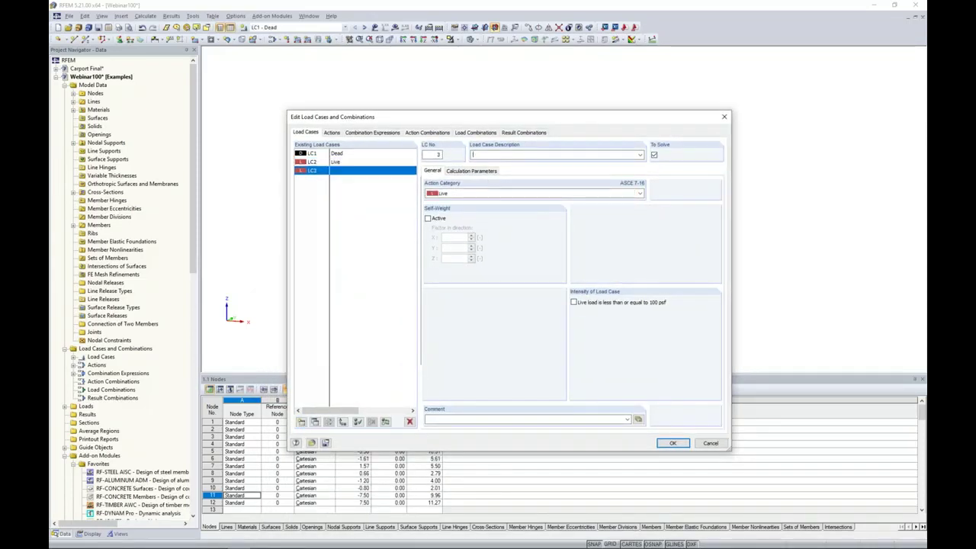
{"action": "type", "text": "Impact 1"}
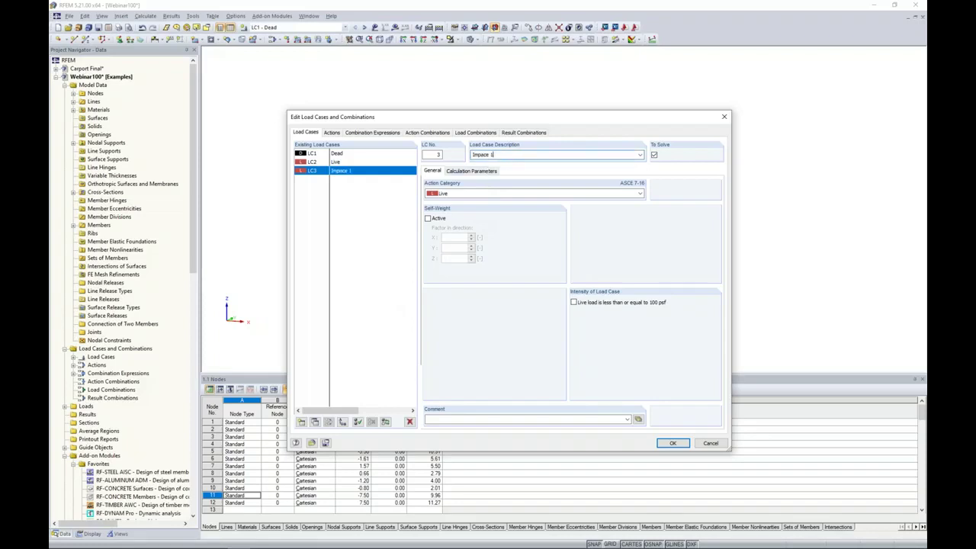
{"action": "key", "text": "BackSpace"}
{"action": "type", "text": "1"}
{"action": "left_click", "coordinate": [315, 423]}
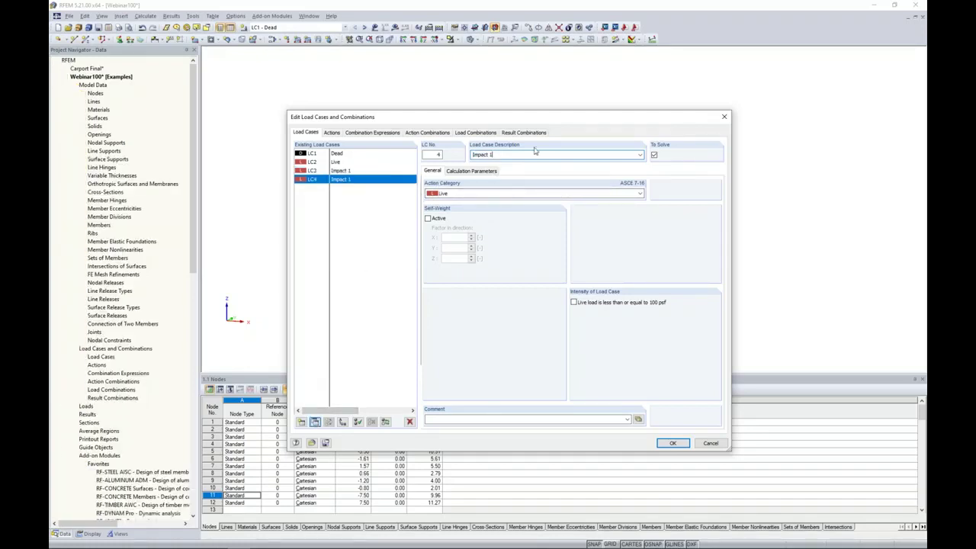
{"action": "key", "text": "BackSpace"}
{"action": "type", "text": "2"}
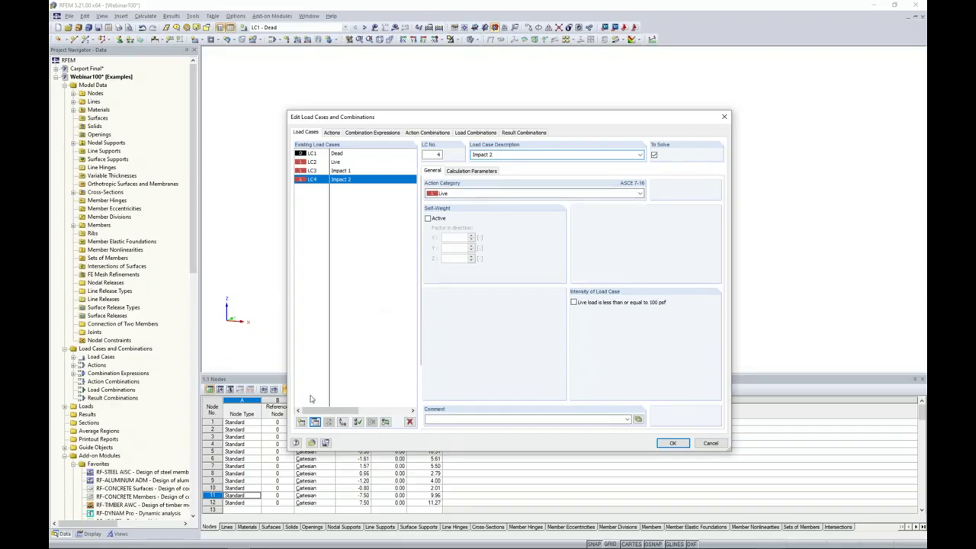
Step: Add load case Wind 1 with the Wind action category and copy it as Wind 2
{"action": "left_click", "coordinate": [302, 424]}
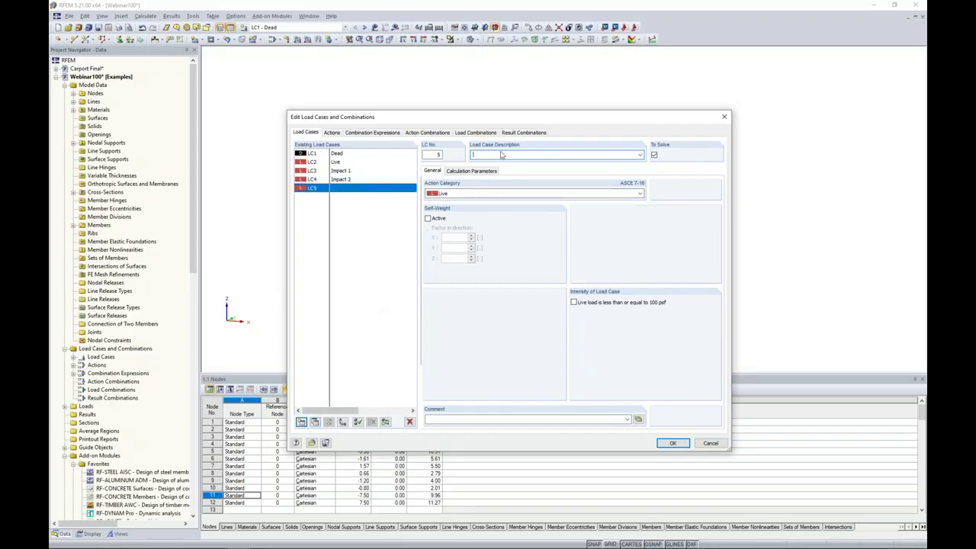
{"action": "type", "text": "Wind 1"}
{"action": "left_click", "coordinate": [534, 193]}
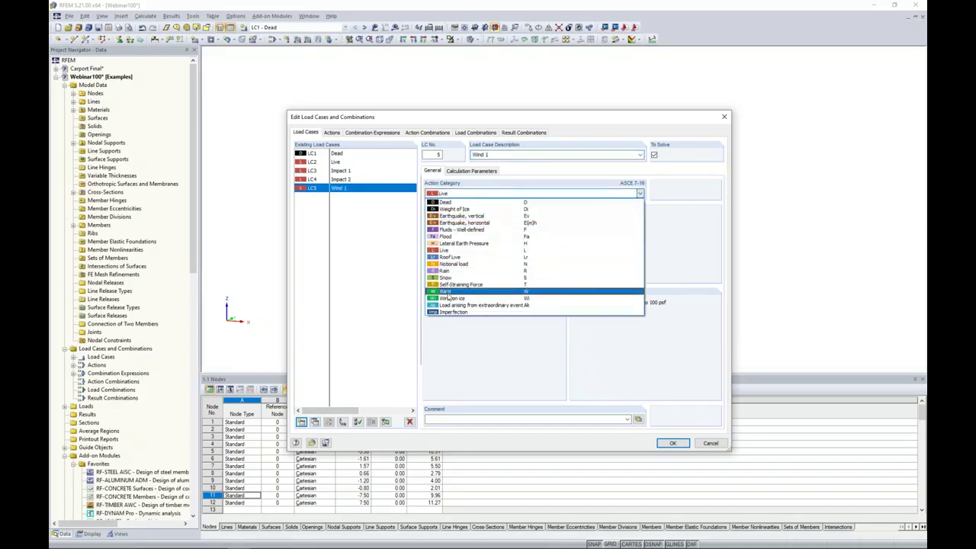
{"action": "left_click", "coordinate": [504, 290]}
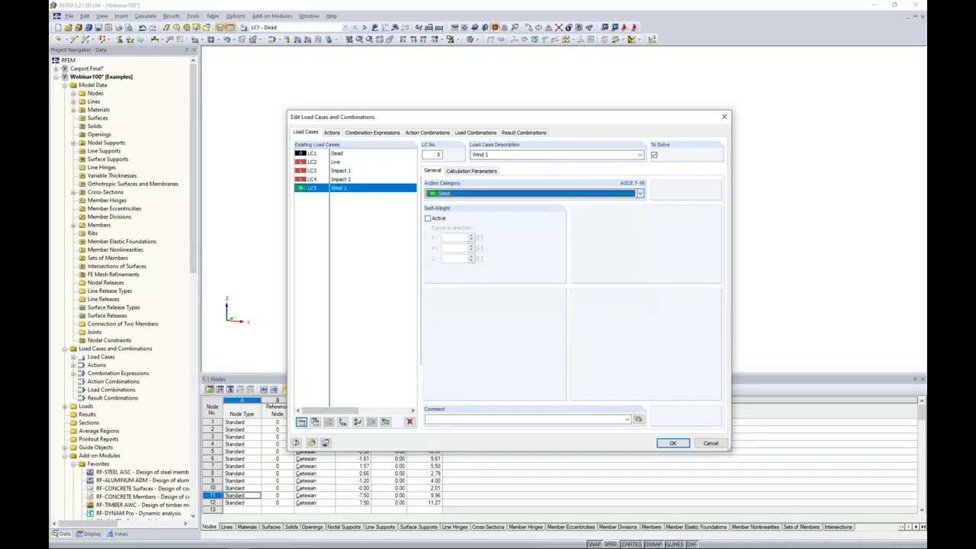
{"action": "left_click", "coordinate": [315, 422]}
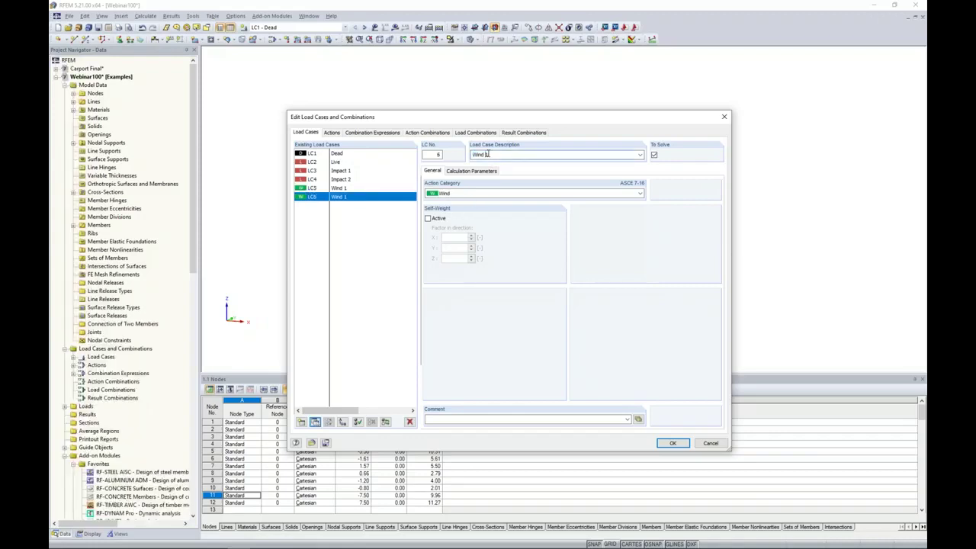
{"action": "type", "text": "2"}
Step: Make the Live action act differently with Impact 1 and Impact 2 in group 1, and keep the Wind action acting alternatively
{"action": "left_click", "coordinate": [332, 134]}
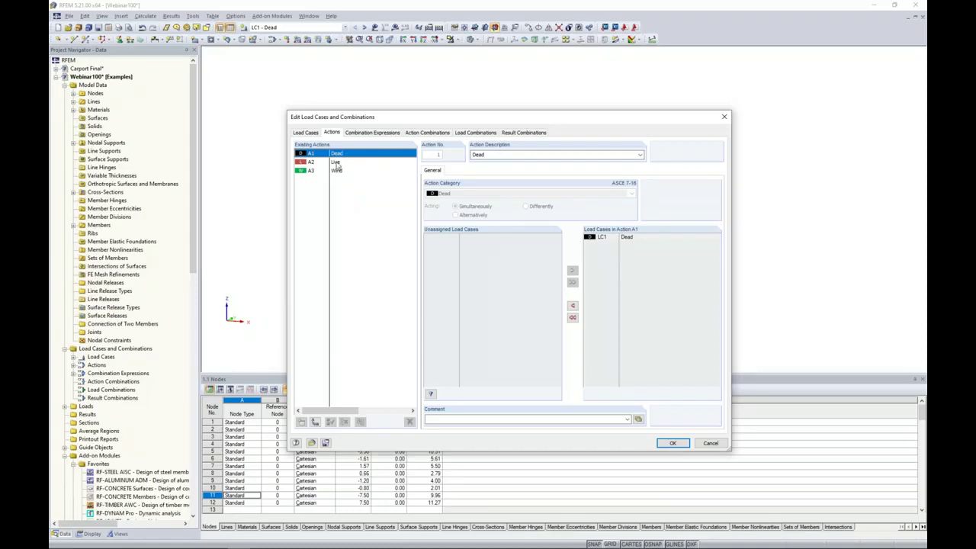
{"action": "left_click", "coordinate": [337, 163]}
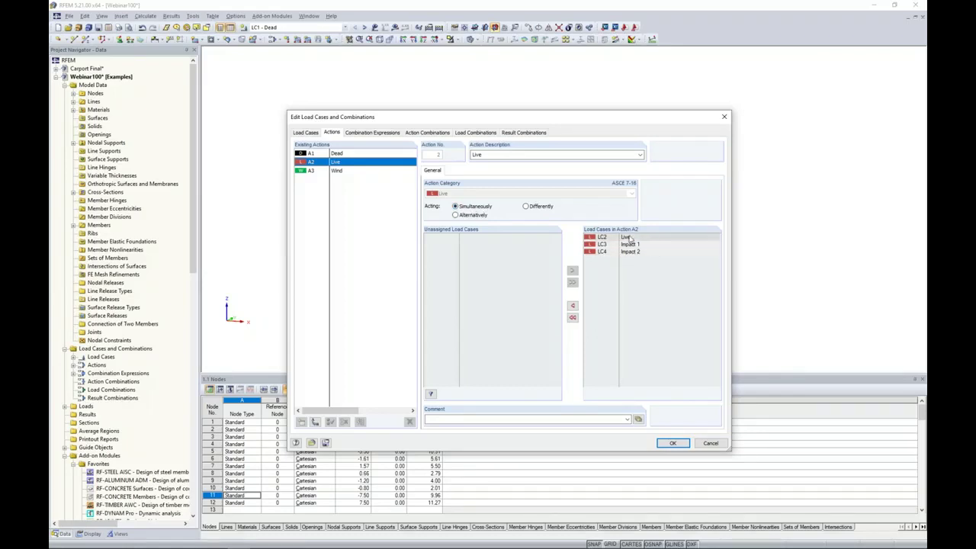
{"action": "left_click", "coordinate": [526, 207]}
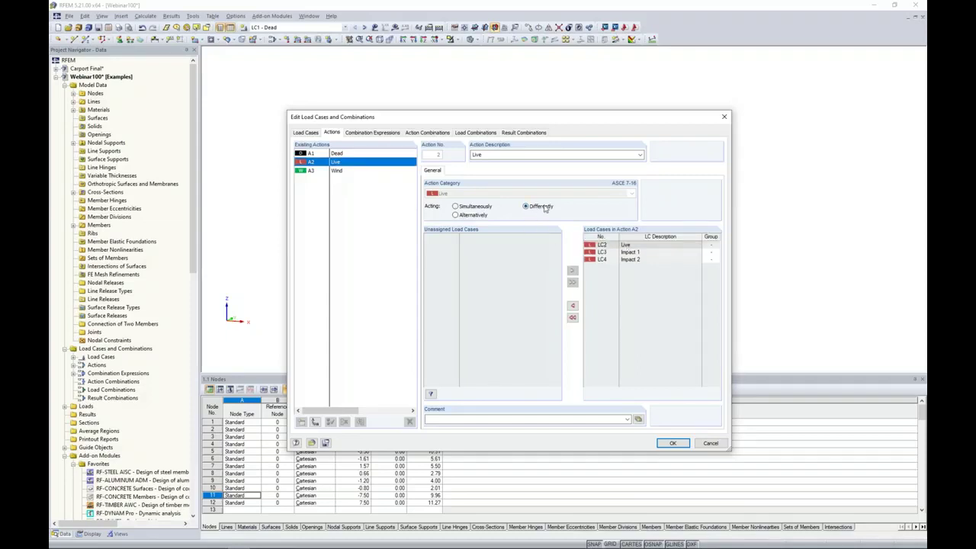
{"action": "left_click", "coordinate": [713, 253]}
{"action": "left_click", "coordinate": [716, 253]}
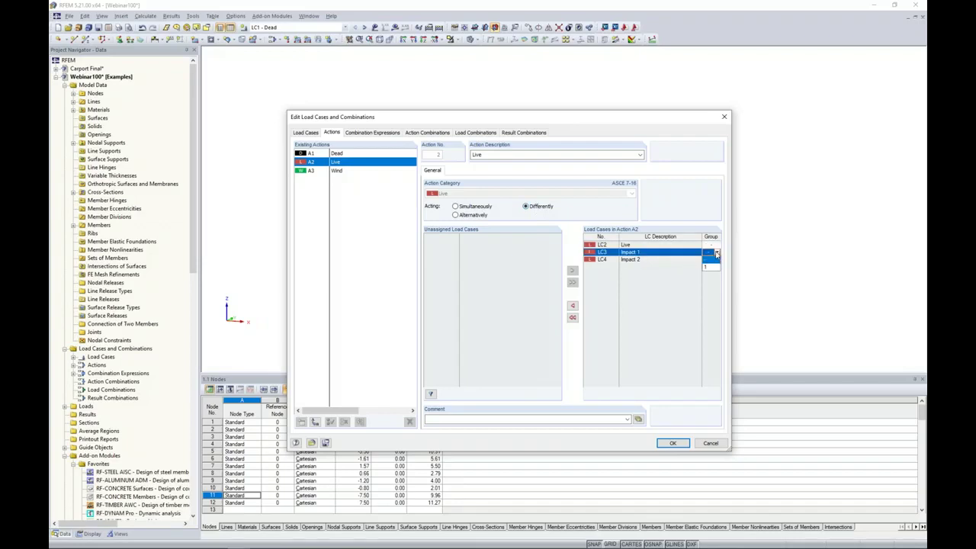
{"action": "left_click", "coordinate": [716, 264]}
{"action": "left_click", "coordinate": [715, 261]}
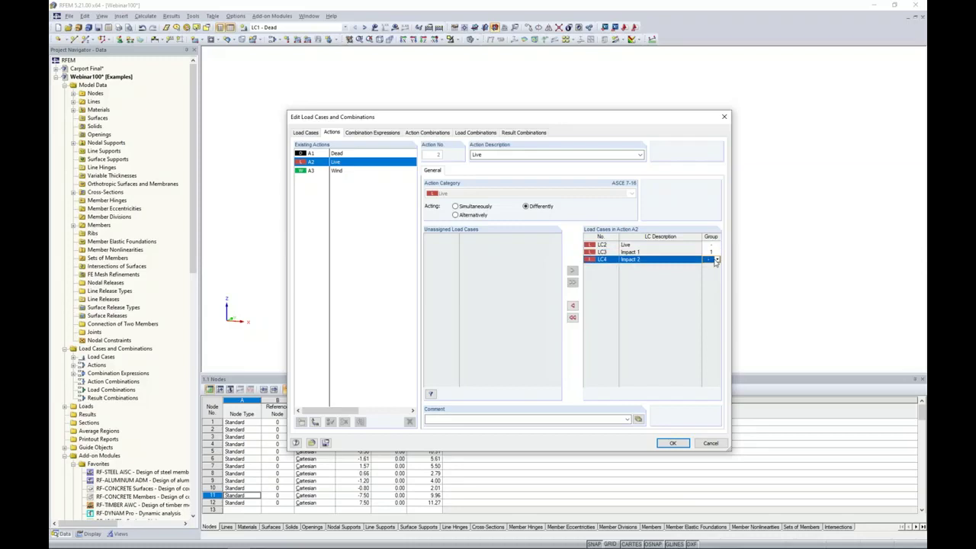
{"action": "left_click", "coordinate": [717, 260]}
{"action": "left_click", "coordinate": [709, 276]}
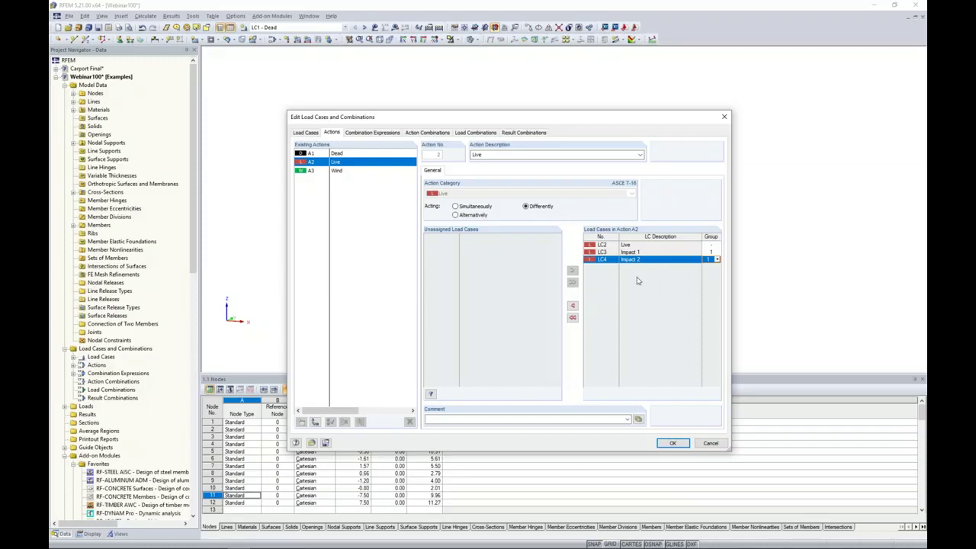
{"action": "left_click", "coordinate": [341, 171]}
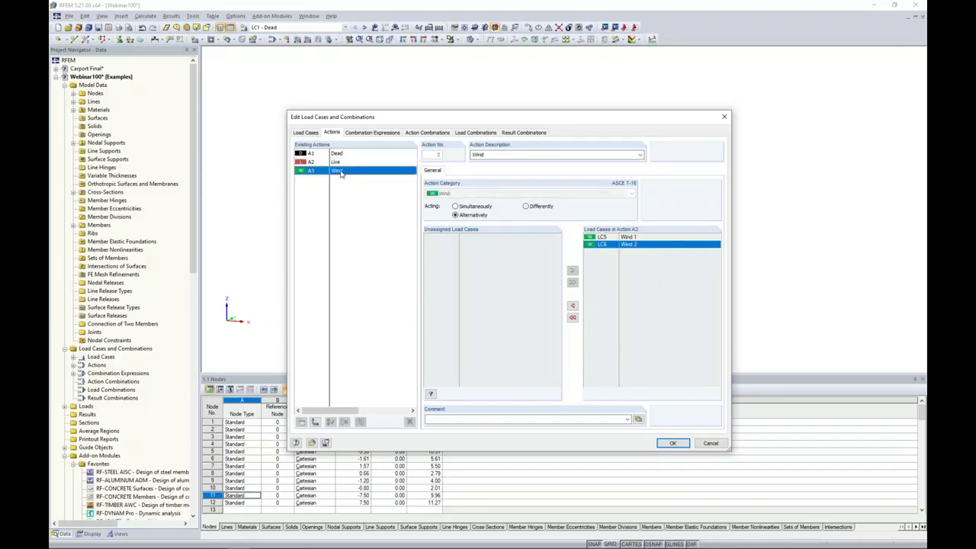
{"action": "left_click", "coordinate": [465, 216]}
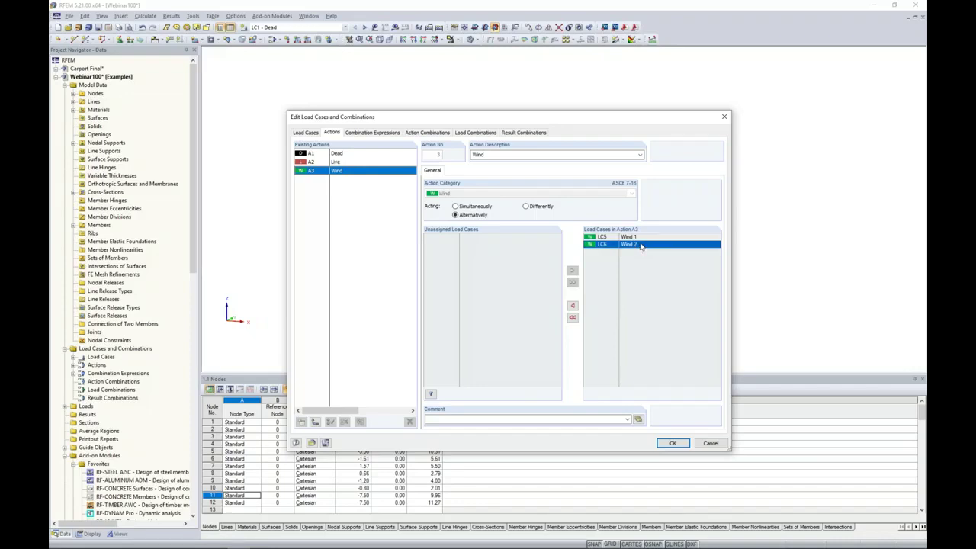
Step: Examine the LRFD and ASD combination expressions, the Section 2.4 (ASD) formulas, and the generated load combinations with their calculation parameters
{"action": "left_click", "coordinate": [383, 133]}
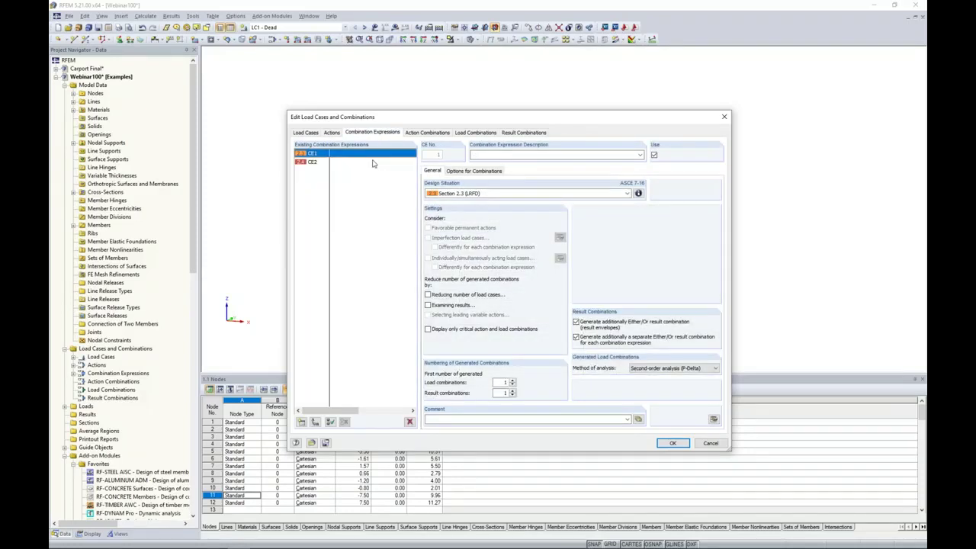
{"action": "left_click", "coordinate": [314, 164]}
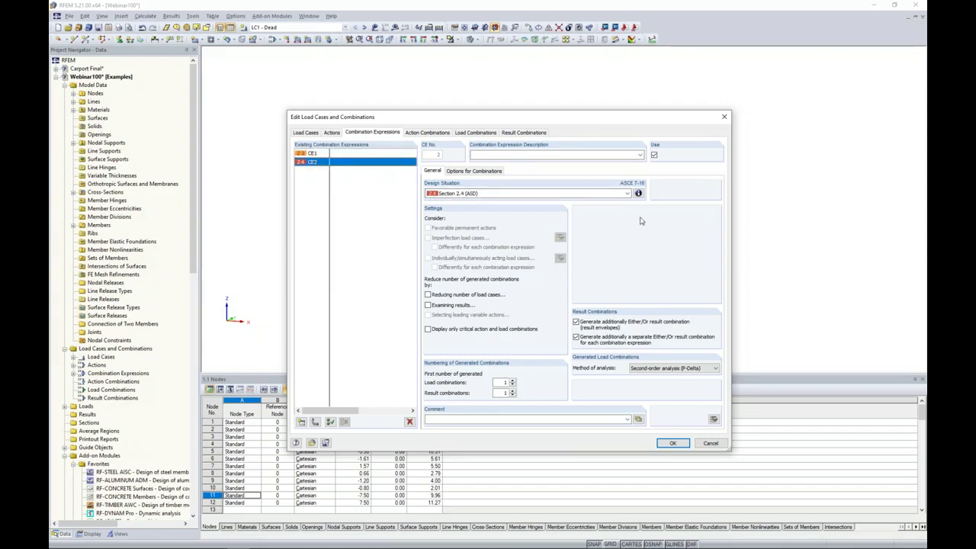
{"action": "left_click", "coordinate": [638, 192]}
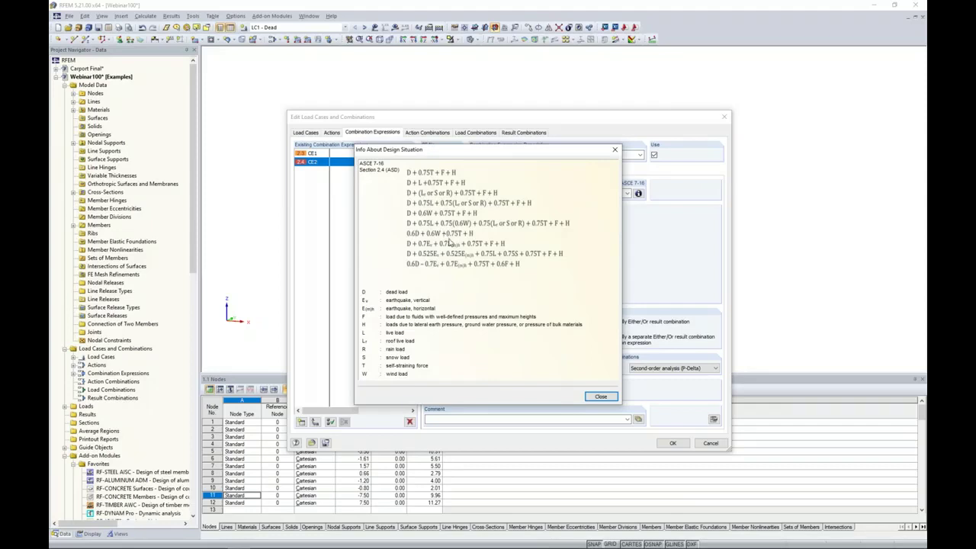
{"action": "left_click", "coordinate": [599, 397]}
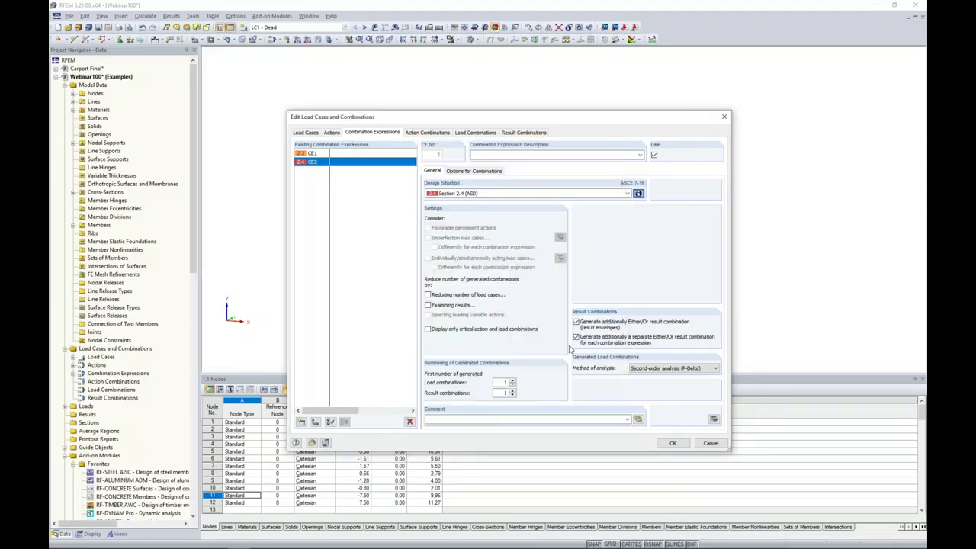
{"action": "left_click", "coordinate": [479, 132]}
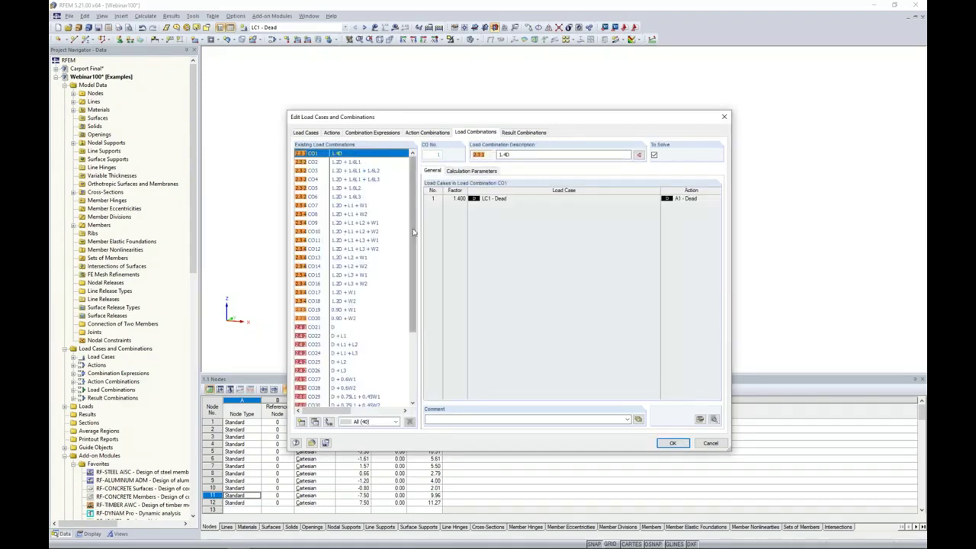
{"action": "scroll", "coordinate": [408, 252], "scroll_direction": "down", "scroll_amount": 1}
{"action": "scroll", "coordinate": [408, 252], "scroll_direction": "down", "scroll_amount": 3}
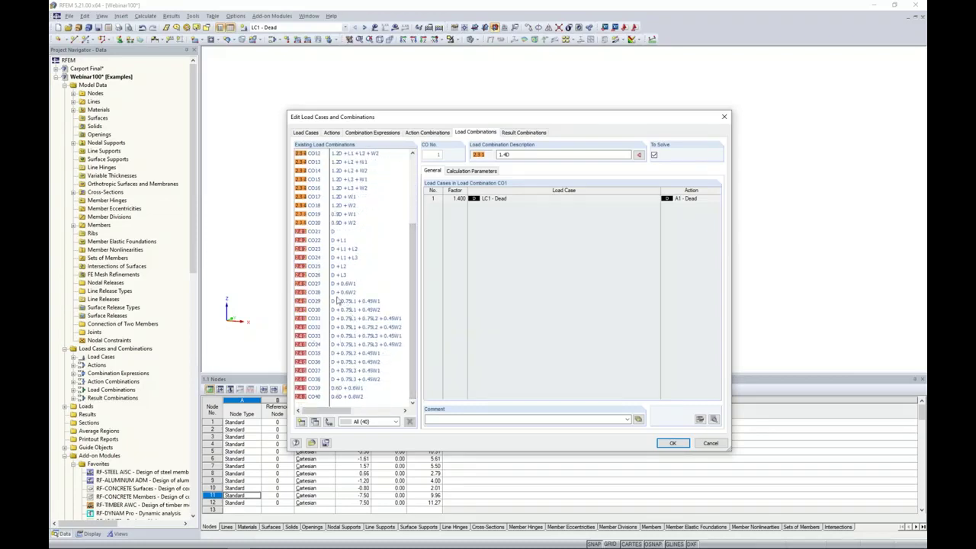
{"action": "scroll", "coordinate": [373, 272], "scroll_direction": "up", "scroll_amount": 4}
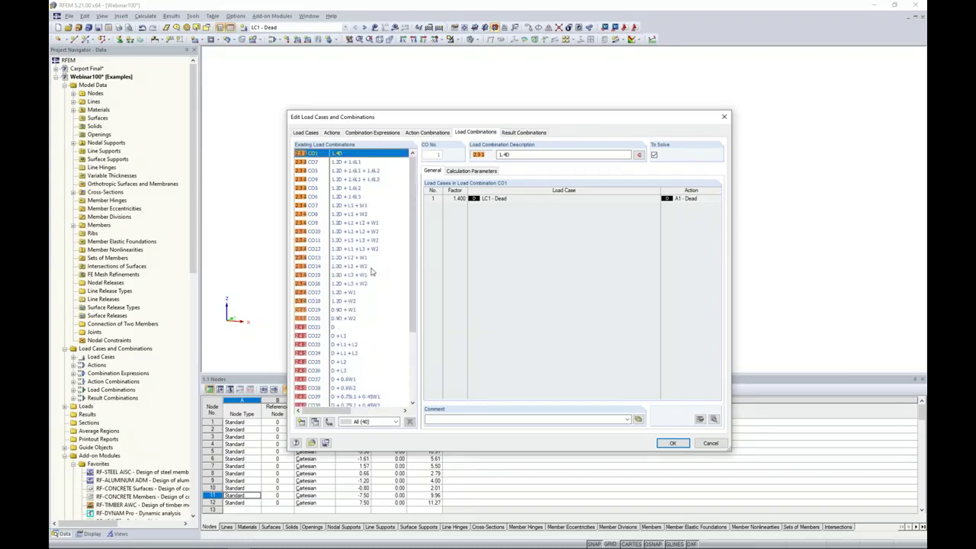
{"action": "left_click", "coordinate": [480, 173]}
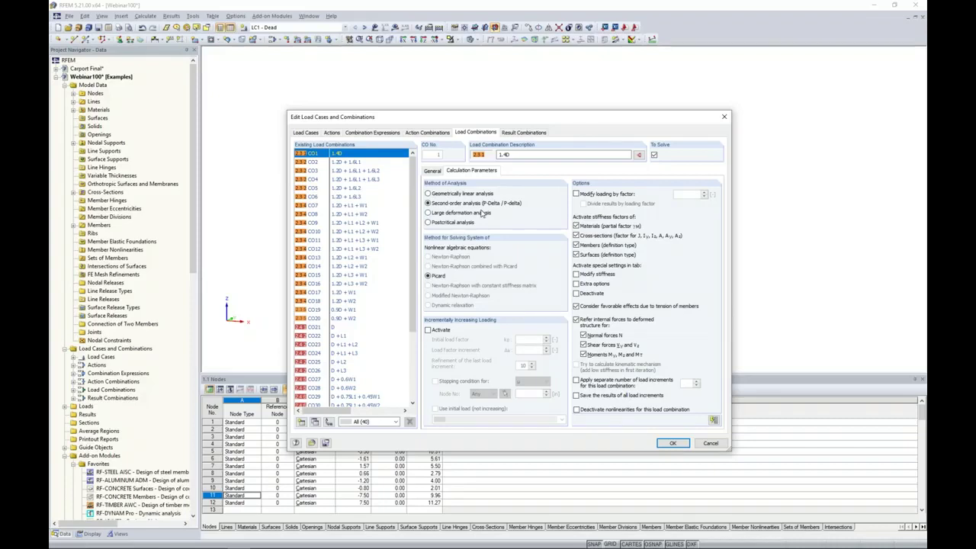
Step: Review the LRFD and ASD result combinations and accept the load case and combination definitions
{"action": "left_click", "coordinate": [524, 132]}
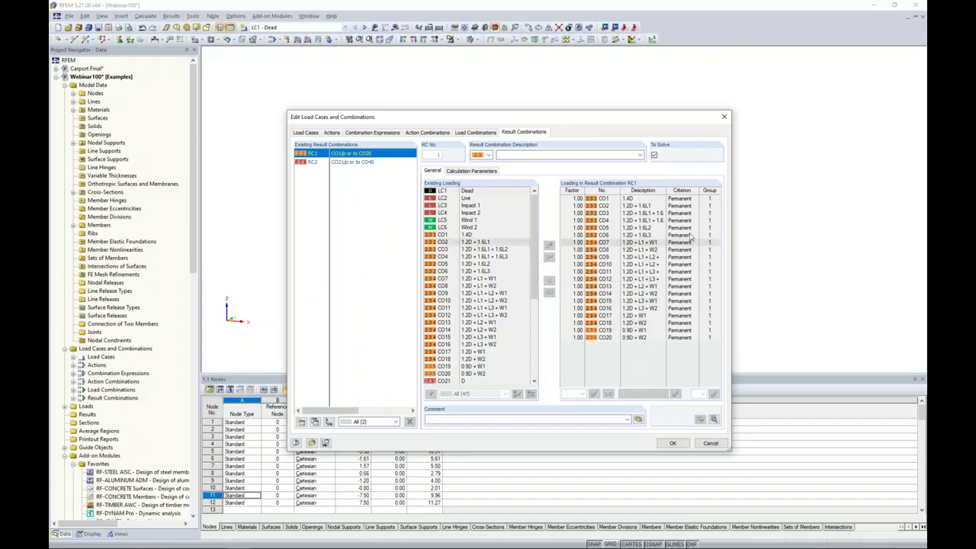
{"action": "left_click", "coordinate": [355, 162]}
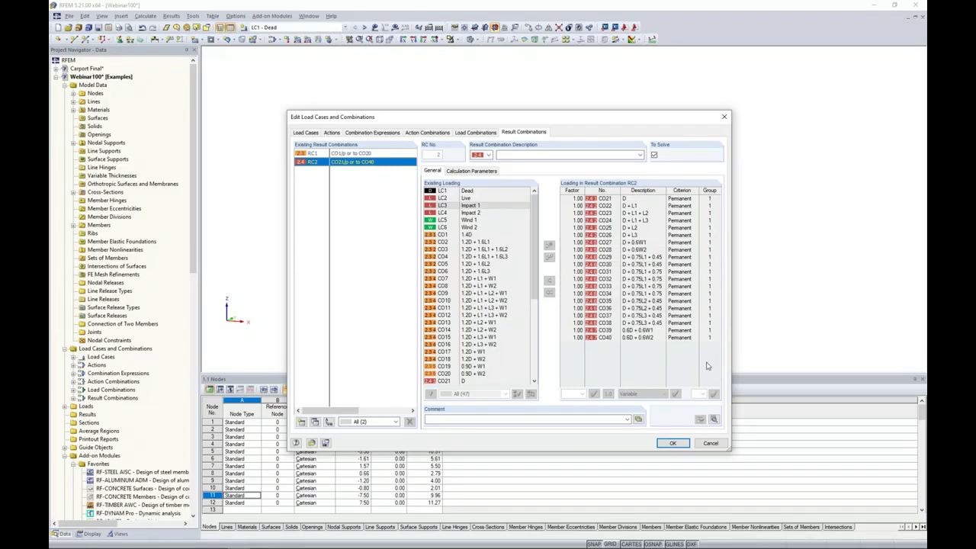
{"action": "left_click", "coordinate": [673, 443]}
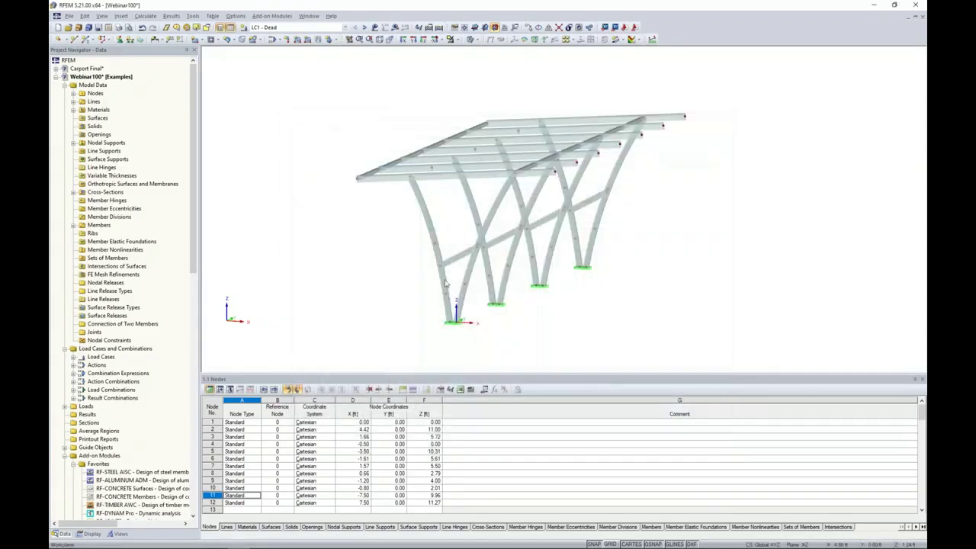
Step: Set up an area-to-member load via plane in LC1 - Dead, in global ZL on true area, with magnitude -0.020 ksf
{"action": "left_click", "coordinate": [324, 29]}
{"action": "left_click_drag", "start_coordinate": [349, 120], "coordinate": [350, 47]}
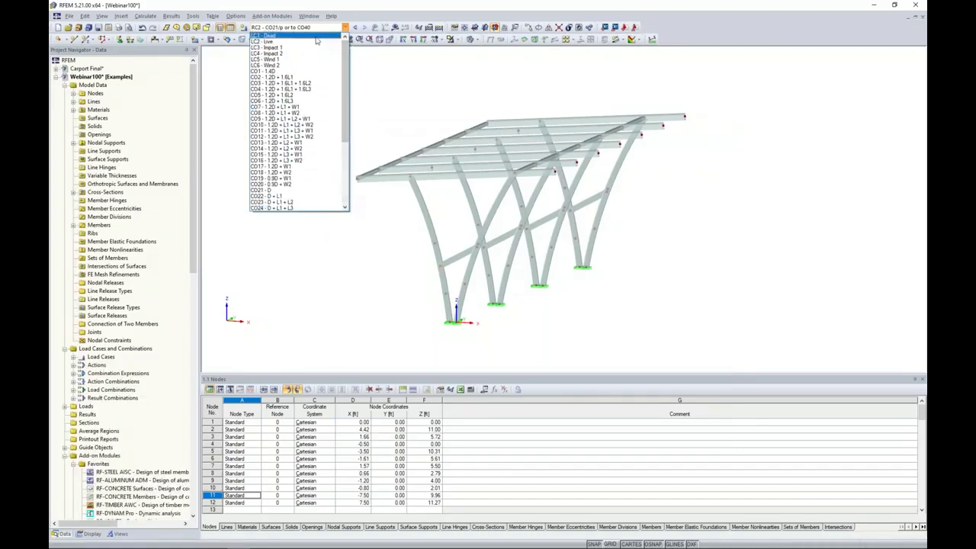
{"action": "left_click", "coordinate": [316, 36]}
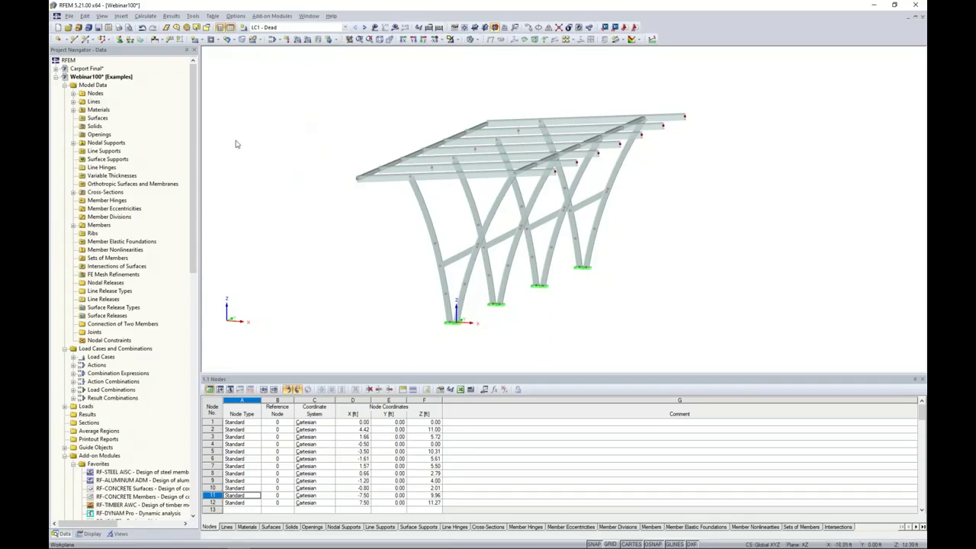
{"action": "left_click", "coordinate": [193, 16]}
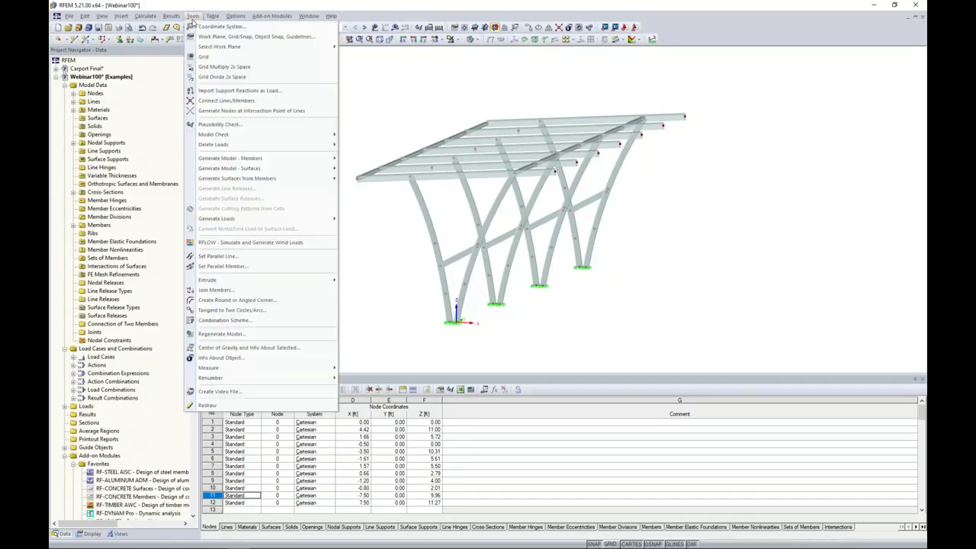
{"action": "mouse_move", "coordinate": [215, 219]}
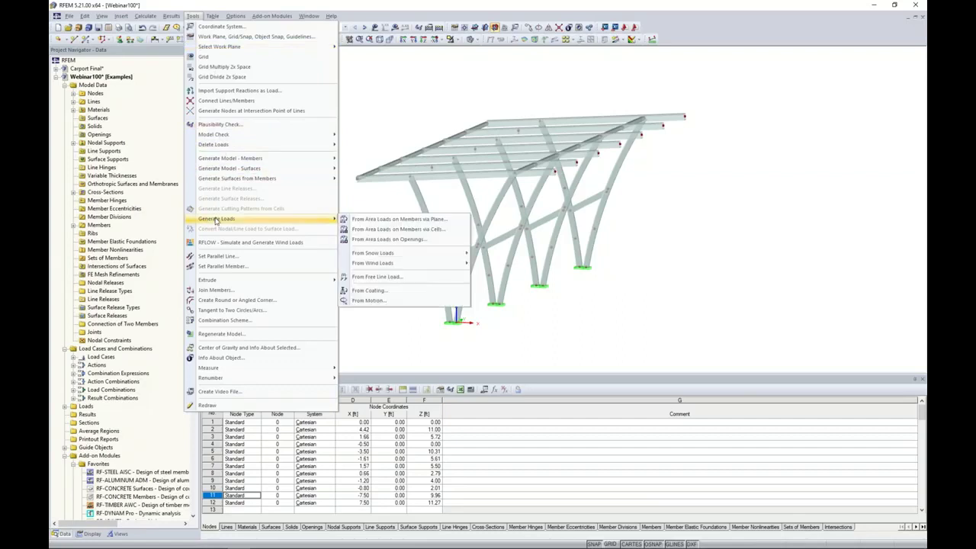
{"action": "left_click", "coordinate": [367, 220]}
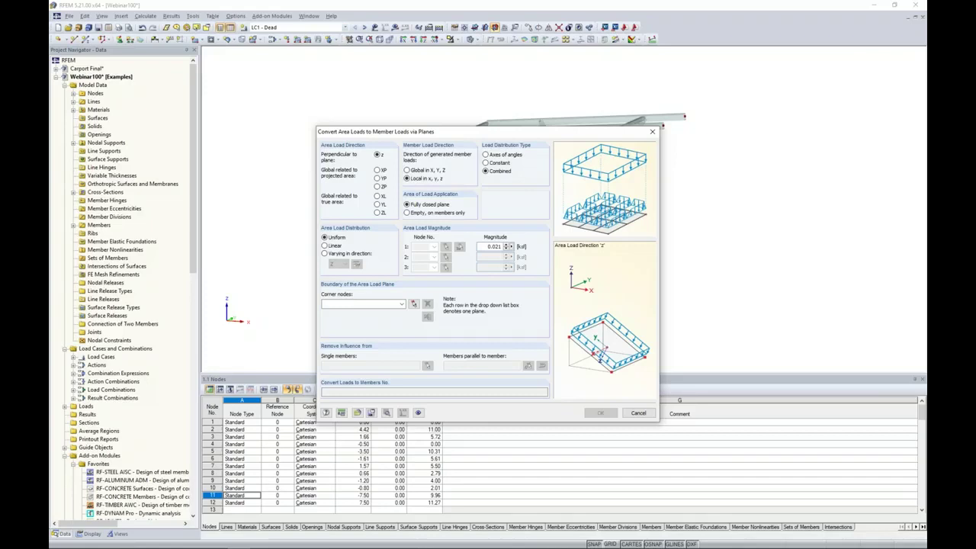
{"action": "left_click", "coordinate": [377, 213]}
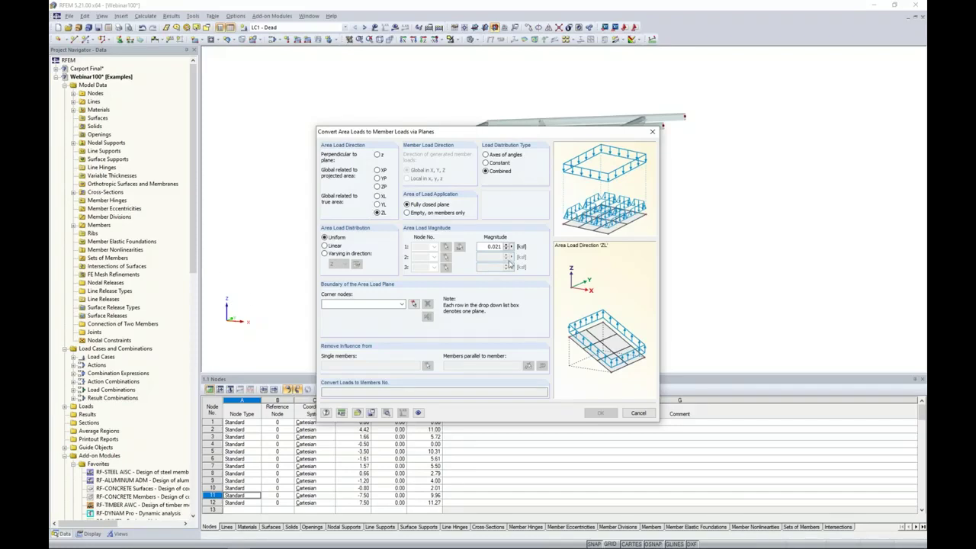
{"action": "double_click", "coordinate": [488, 248]}
{"action": "key", "text": "BackSpace"}
Step: Define the area load plane by the roof's four corner nodes 11, 83, 84 and 12
{"action": "left_click", "coordinate": [414, 304]}
{"action": "left_click", "coordinate": [363, 186]}
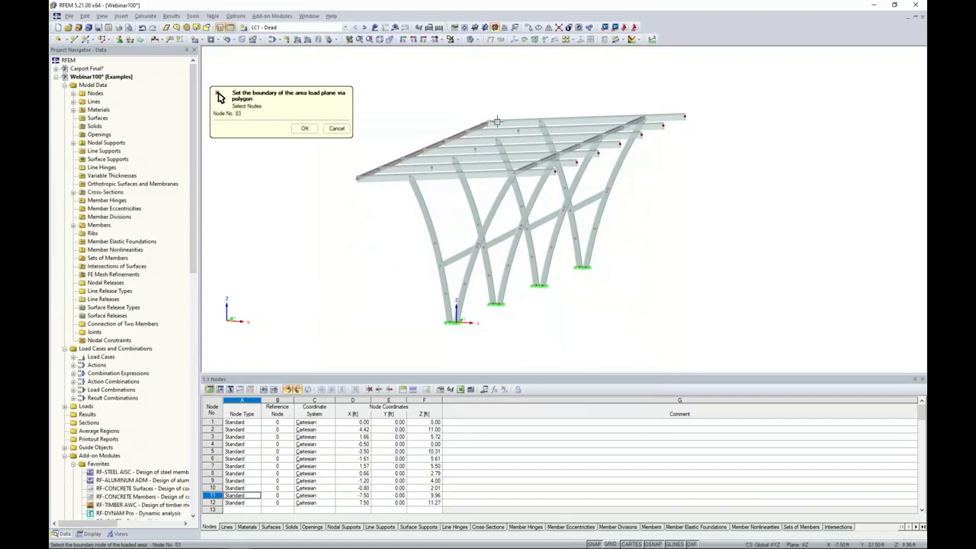
{"action": "left_click", "coordinate": [680, 115]}
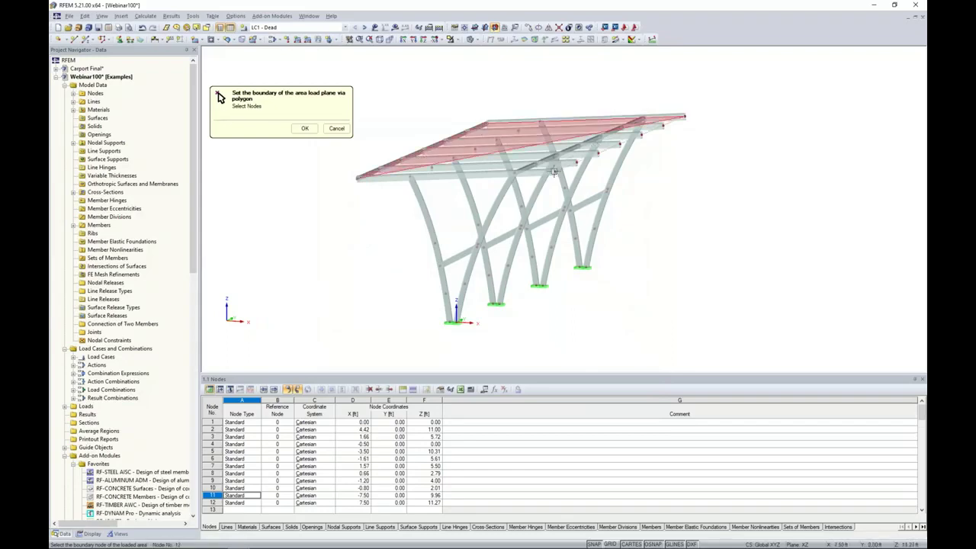
{"action": "key", "text": "Return"}
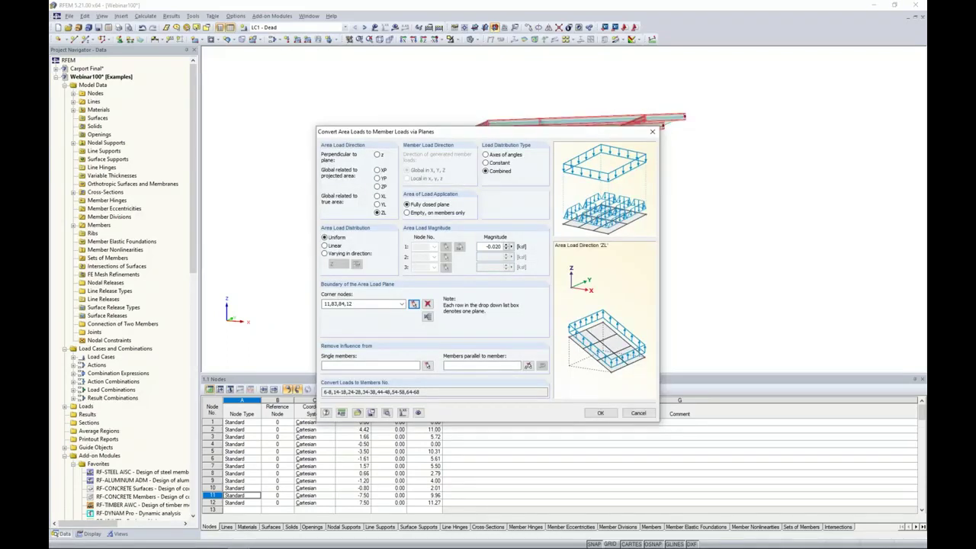
Step: Remove the influence of the longitudinal roof beams parallel to member 18 and generate the dead load on the remaining roof members
{"action": "left_click_drag", "start_coordinate": [558, 132], "coordinate": [444, 116]}
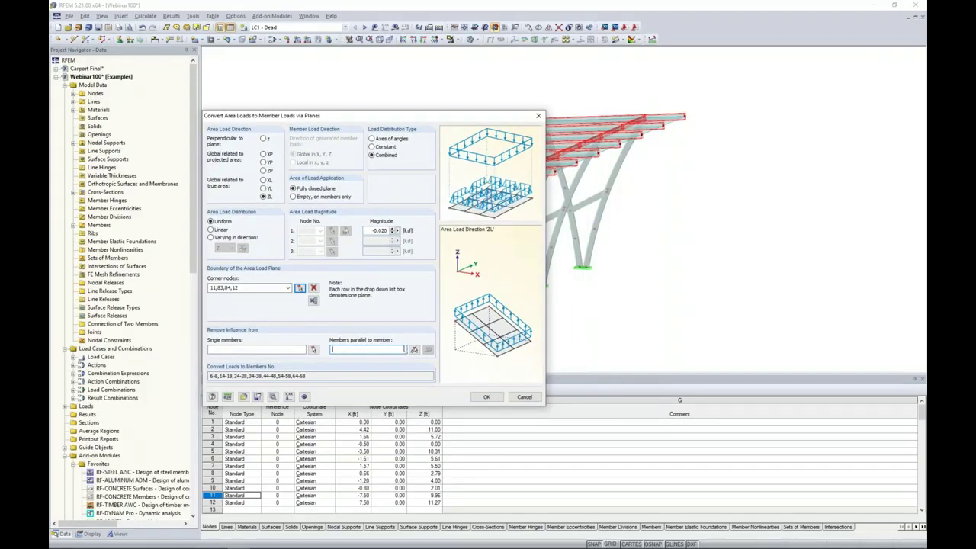
{"action": "left_click", "coordinate": [414, 349]}
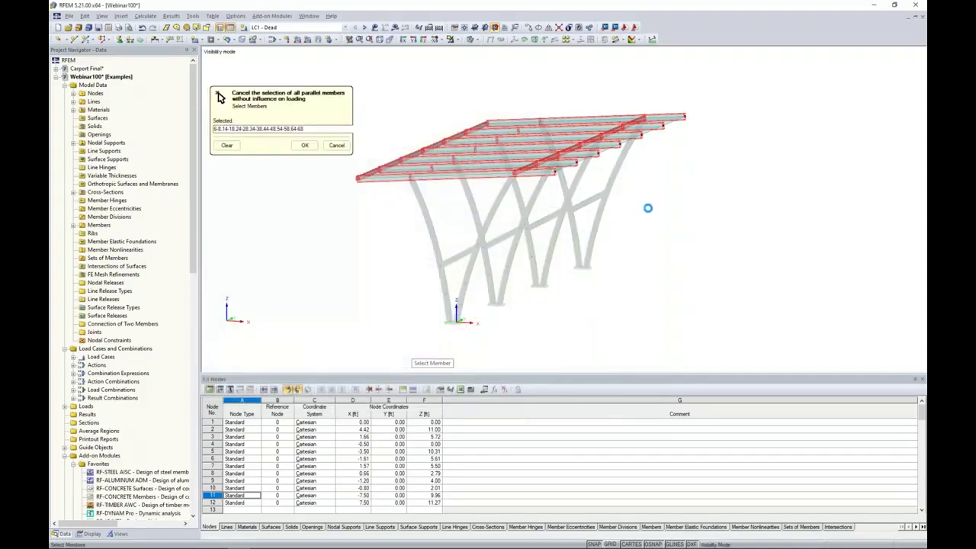
{"action": "left_click", "coordinate": [354, 190]}
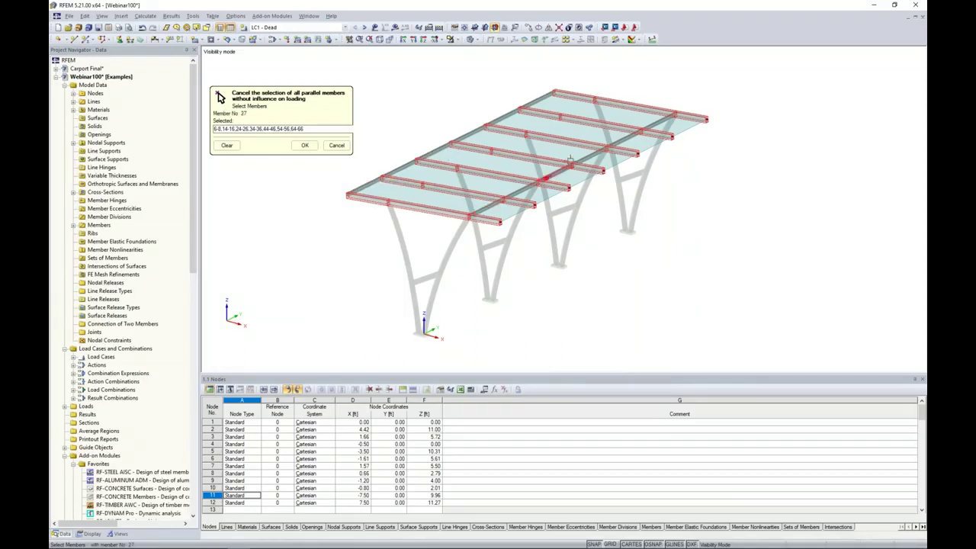
{"action": "left_click", "coordinate": [305, 145]}
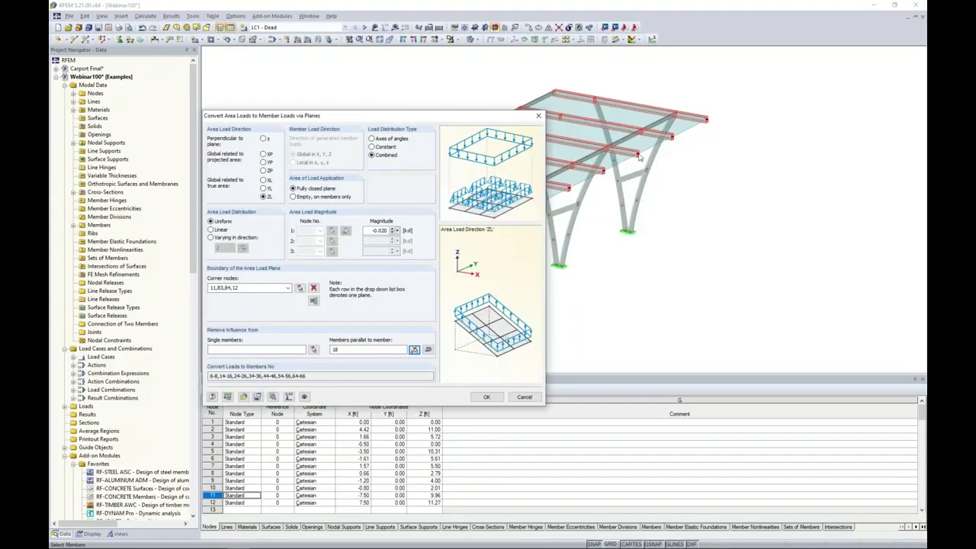
{"action": "left_click", "coordinate": [486, 397]}
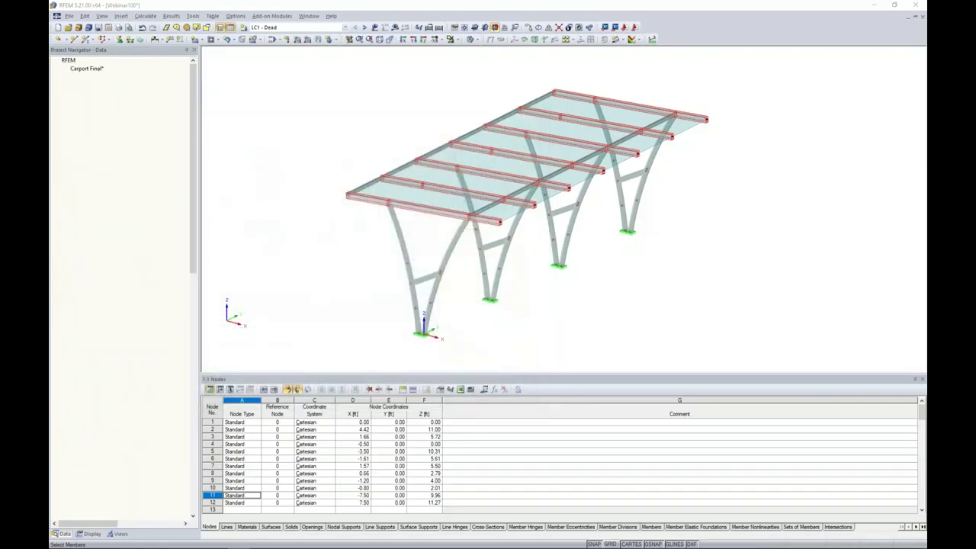
{"action": "left_click", "coordinate": [585, 352]}
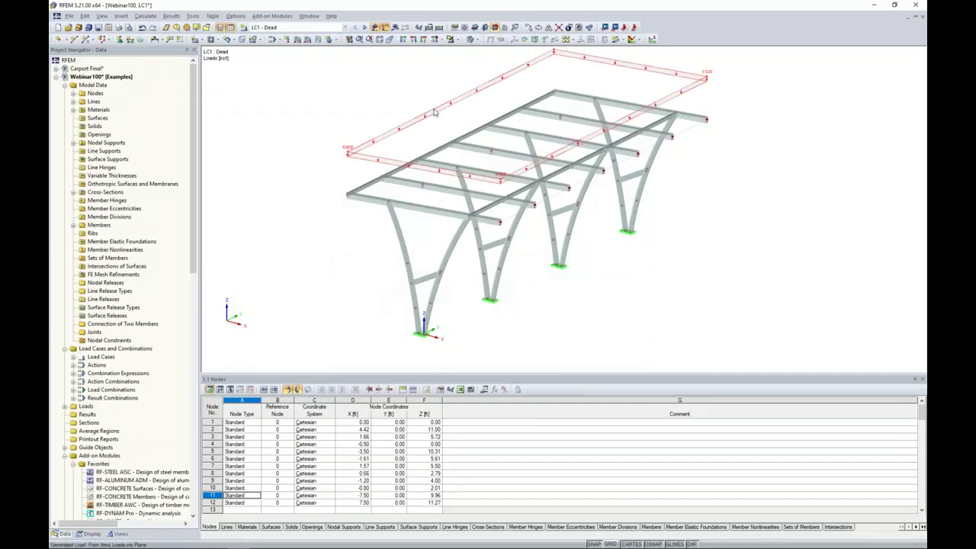
Step: Display the generated dead area load as separate member loads
{"action": "right_click", "coordinate": [434, 112]}
{"action": "left_click", "coordinate": [464, 143]}
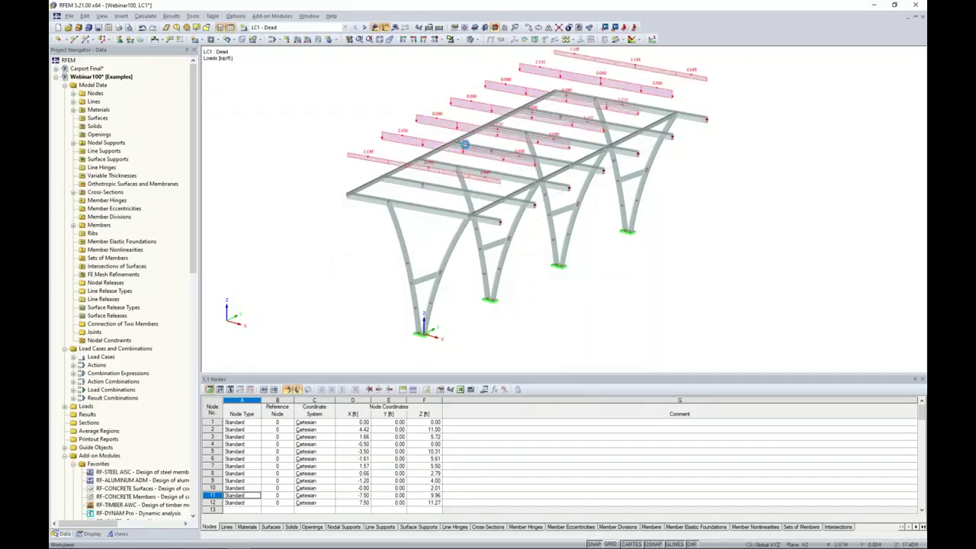
{"action": "middle_click_drag", "start_coordinate": [645, 264], "coordinate": [589, 277], "text": "ctrl"}
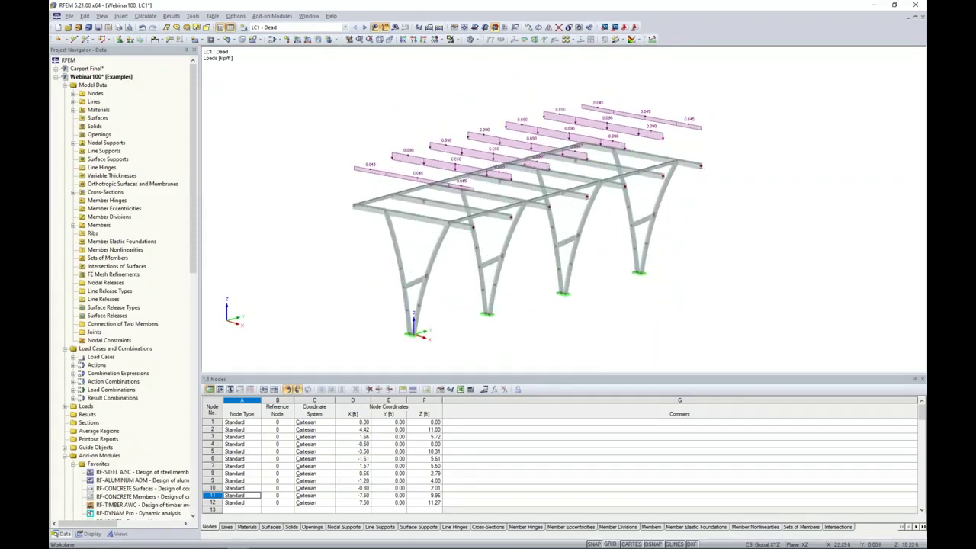
Step: Generate member loads in LC2 - Live from a -0.01 ksf area load on the same roof plane
{"action": "left_click", "coordinate": [365, 28]}
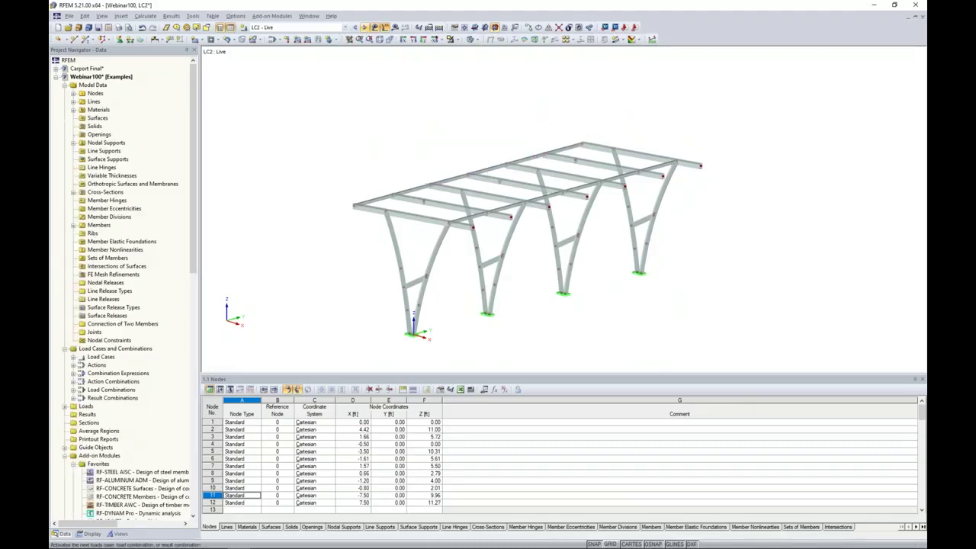
{"action": "left_click", "coordinate": [192, 16]}
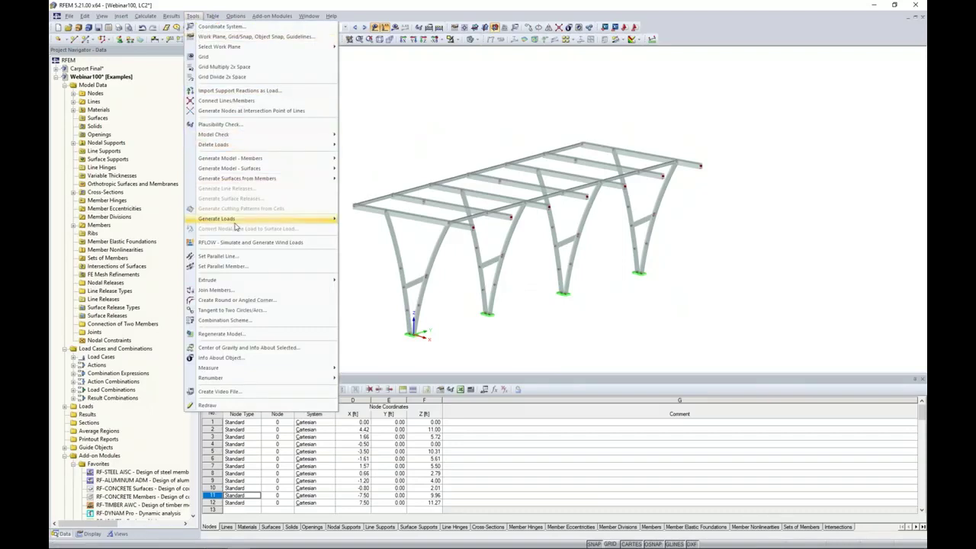
{"action": "mouse_move", "coordinate": [288, 223]}
{"action": "left_click", "coordinate": [397, 143]}
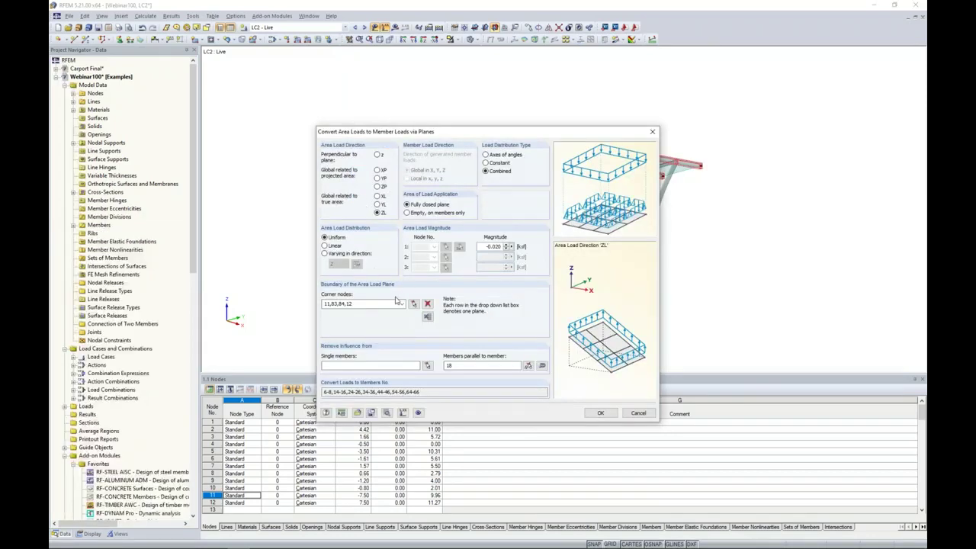
{"action": "double_click", "coordinate": [488, 246]}
{"action": "key", "text": "BackSpace"}
{"action": "type", "text": "-0.01"}
{"action": "left_click", "coordinate": [602, 414]}
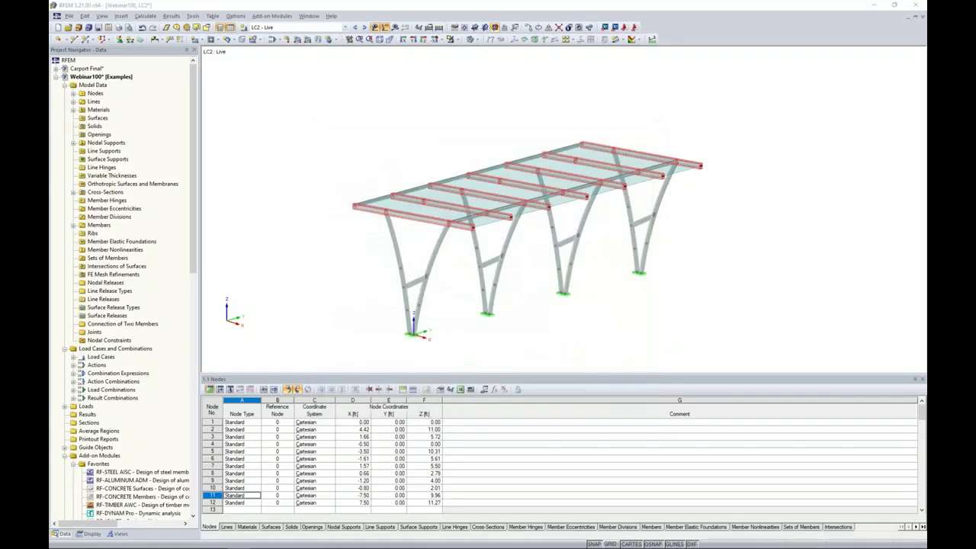
{"action": "left_click", "coordinate": [586, 354]}
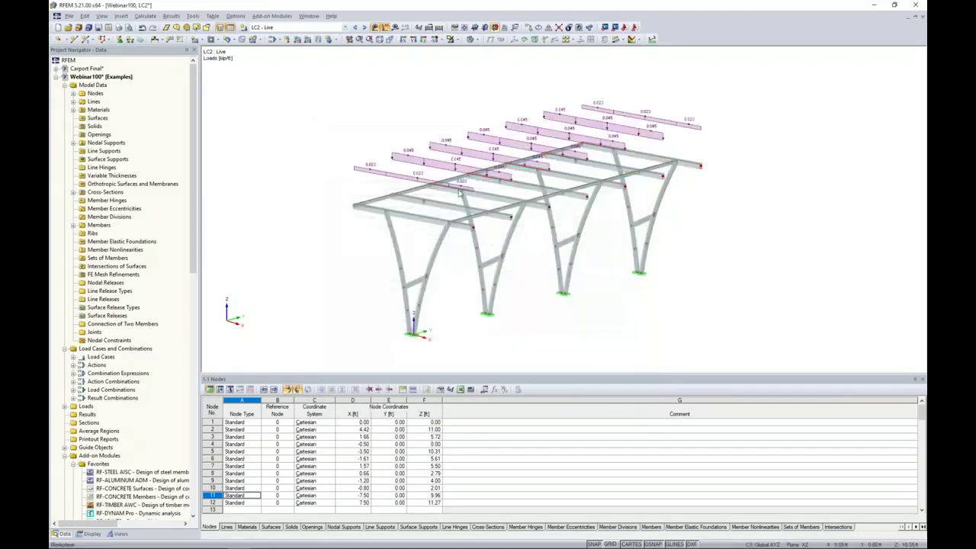
Step: Make LC3 - Impact 1 the current load case and save the model
{"action": "middle_click_drag", "start_coordinate": [695, 201], "coordinate": [709, 230], "text": "ctrl"}
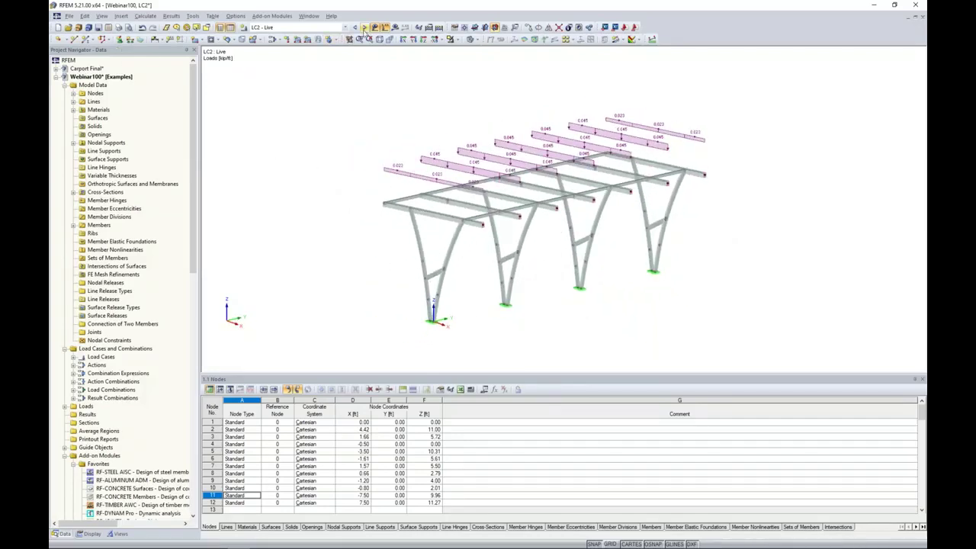
{"action": "left_click", "coordinate": [364, 28]}
{"action": "left_click", "coordinate": [108, 28]}
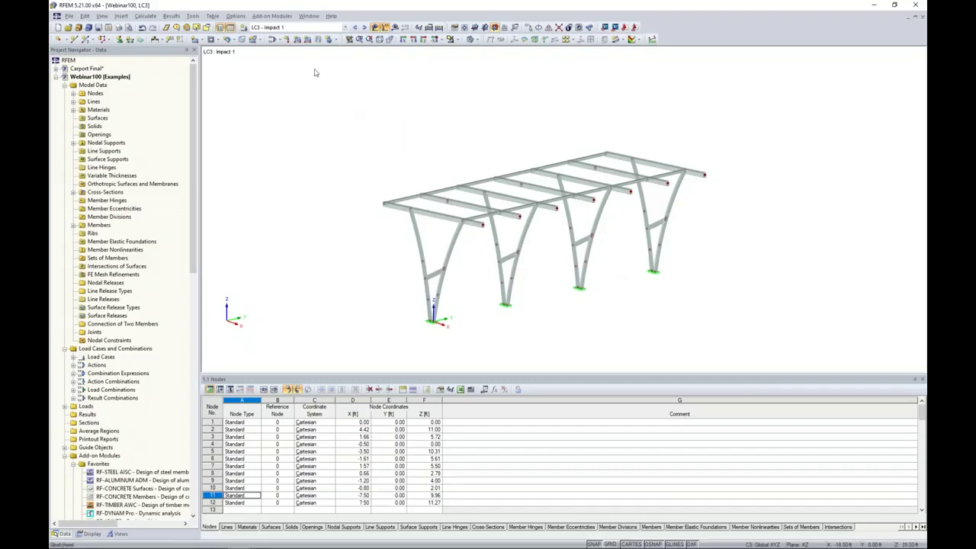
Step: In LC3, apply a concentrated member force of -6 kip in global XL at 2.0 ft along the second frame's lower front column
{"action": "left_click", "coordinate": [297, 41]}
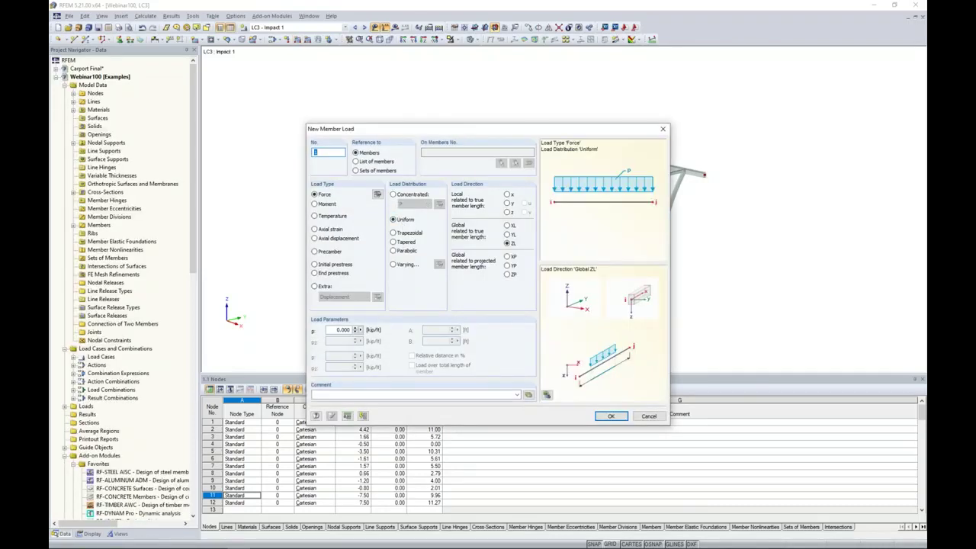
{"action": "left_click", "coordinate": [393, 195]}
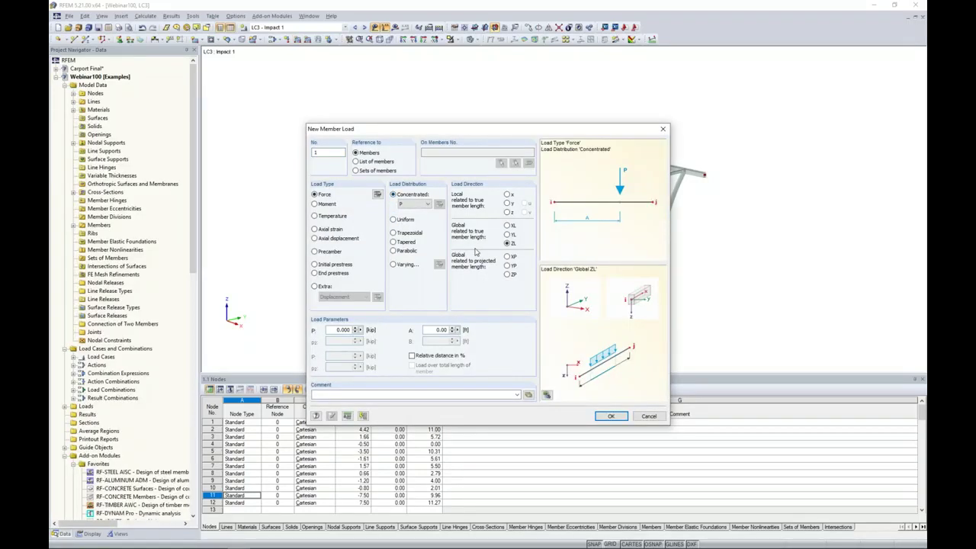
{"action": "left_click", "coordinate": [508, 226]}
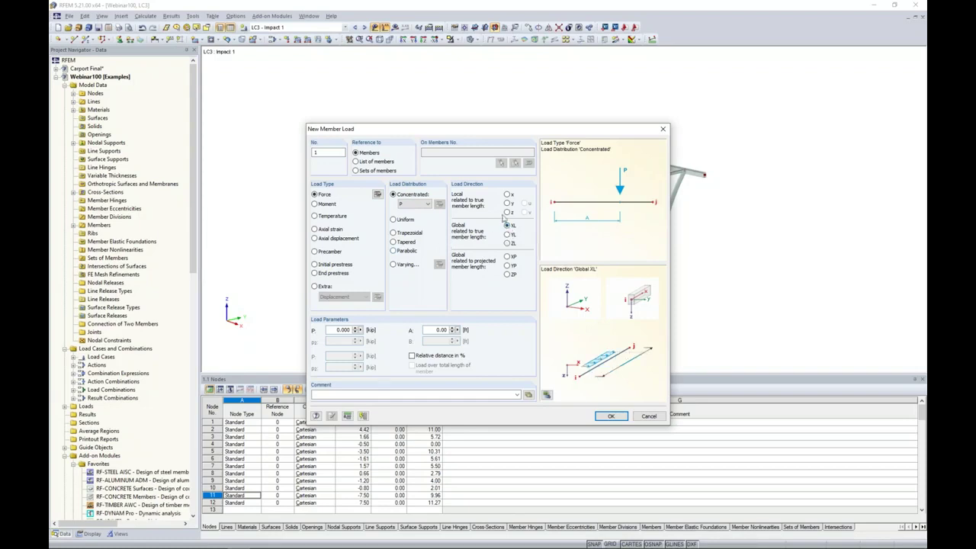
{"action": "double_click", "coordinate": [340, 330]}
{"action": "type", "text": "-6"}
{"action": "double_click", "coordinate": [441, 329]}
{"action": "type", "text": "2.0"}
{"action": "left_click", "coordinate": [607, 416]}
{"action": "left_click", "coordinate": [516, 276]}
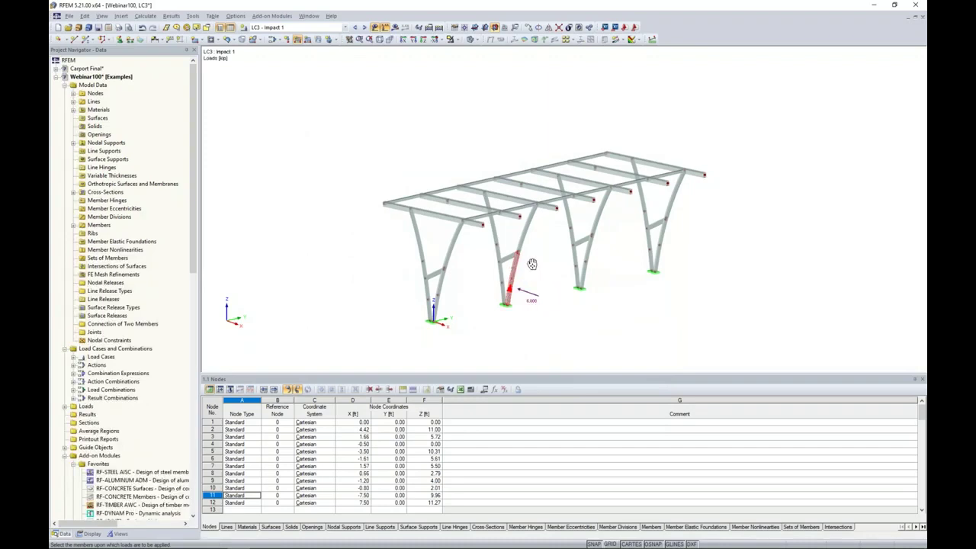
{"action": "scroll", "coordinate": [526, 265], "scroll_direction": "up", "scroll_amount": 5}
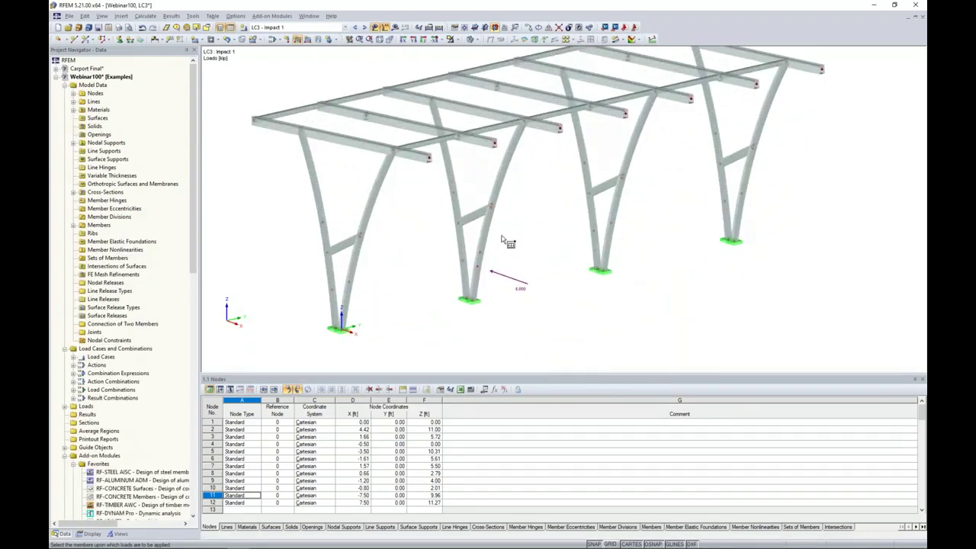
Step: In LC4 - Impact 2, apply the same concentrated load to the third frame's lower front column and compare it with LC3
{"action": "left_click", "coordinate": [364, 27]}
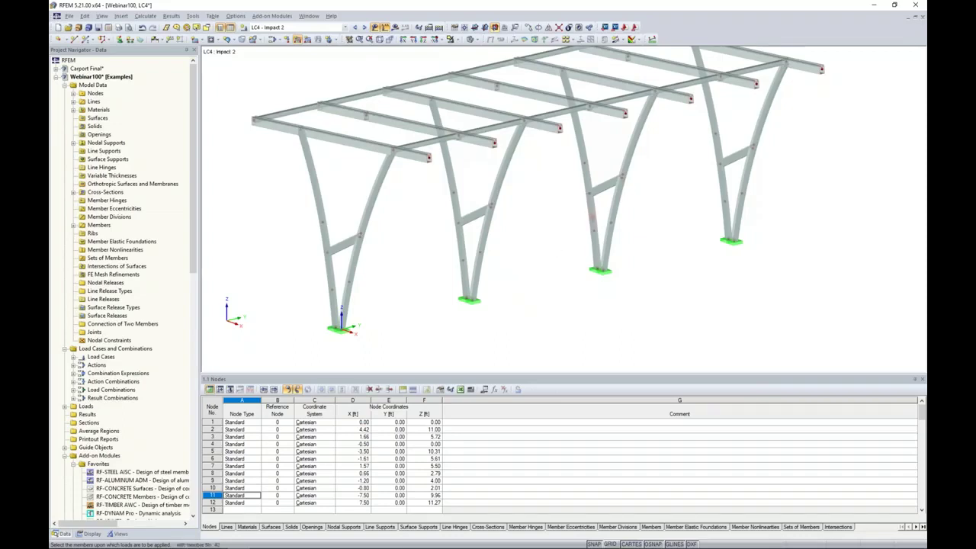
{"action": "left_click", "coordinate": [613, 208]}
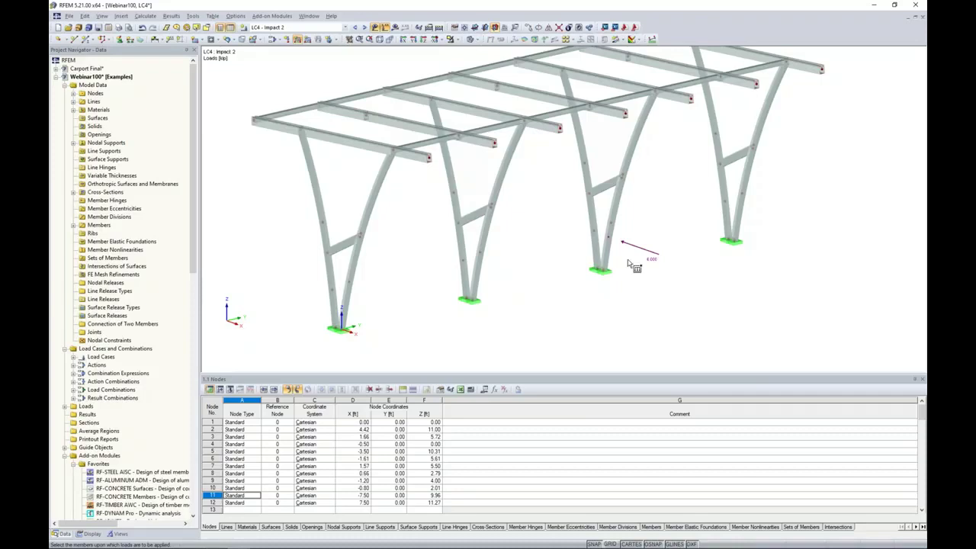
{"action": "key", "text": "Escape"}
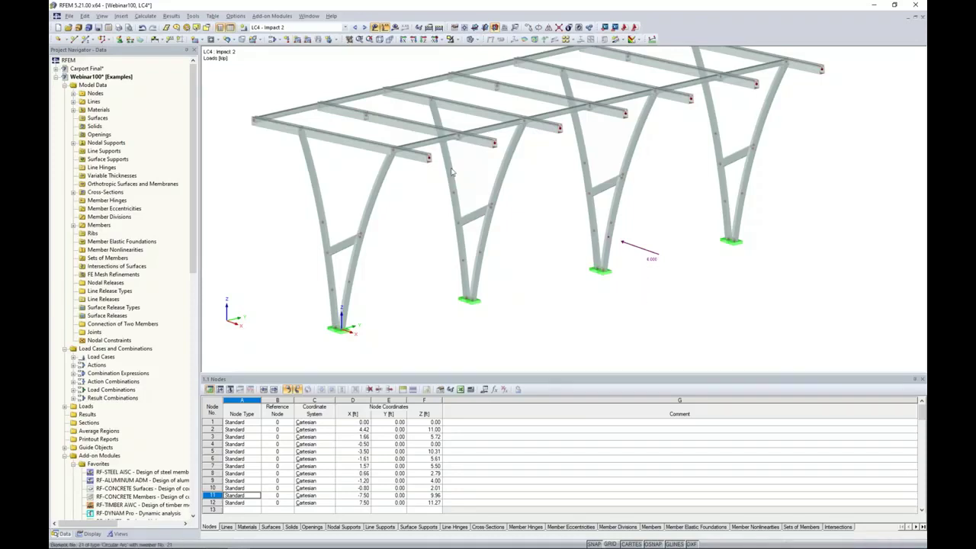
{"action": "left_click", "coordinate": [355, 28]}
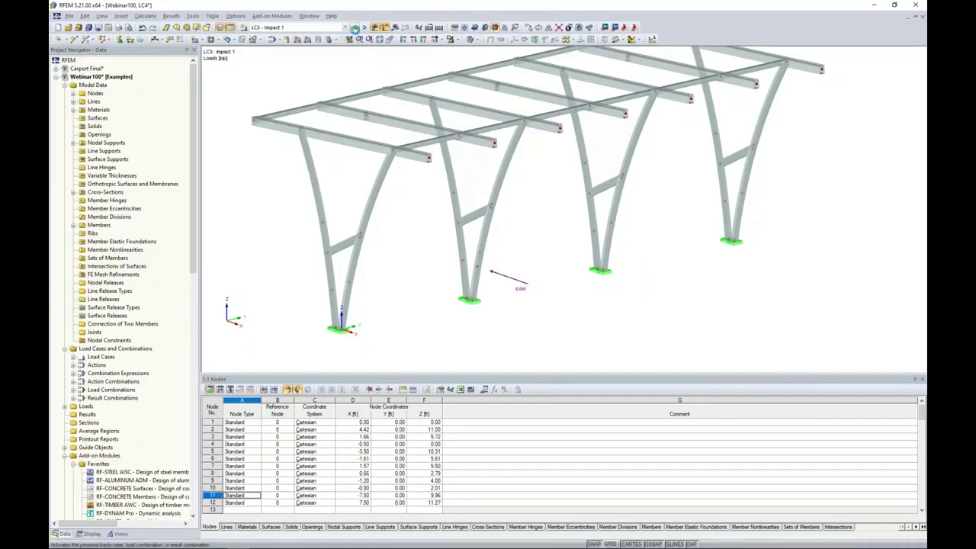
{"action": "left_click", "coordinate": [365, 27]}
{"action": "left_click", "coordinate": [364, 28]}
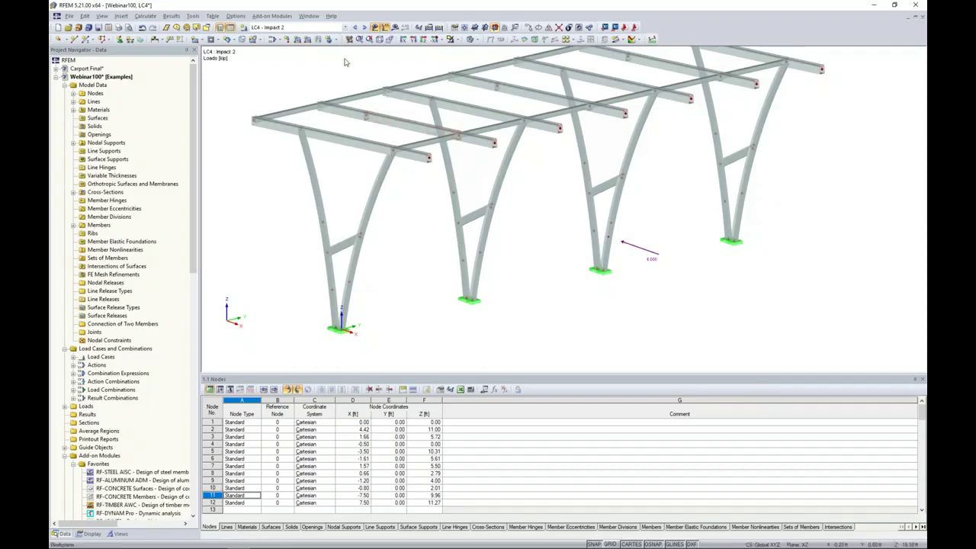
Step: Switch to LC5 - Wind 1 and open the load generator for area loads on members via plane
{"action": "left_click", "coordinate": [365, 27]}
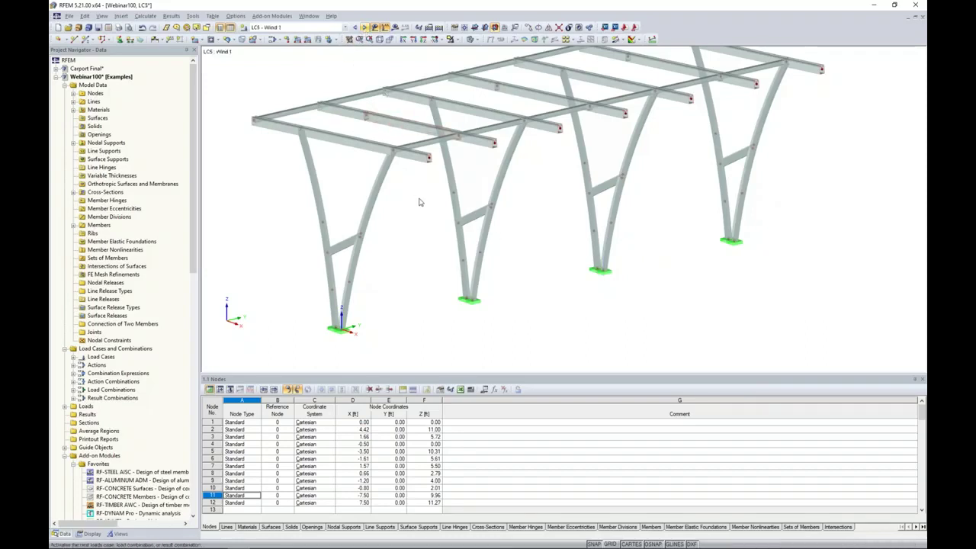
{"action": "scroll", "coordinate": [419, 202], "scroll_direction": "down", "scroll_amount": 3}
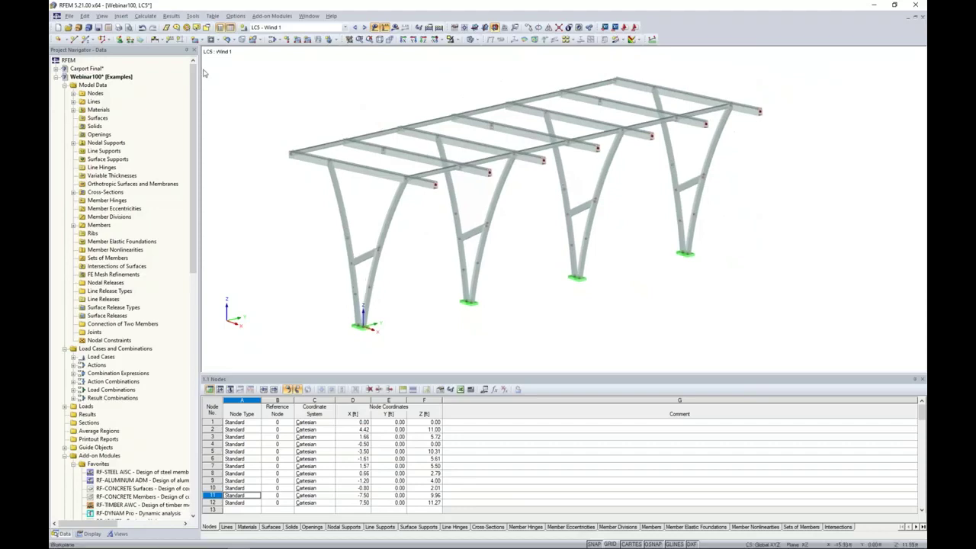
{"action": "left_click", "coordinate": [193, 16]}
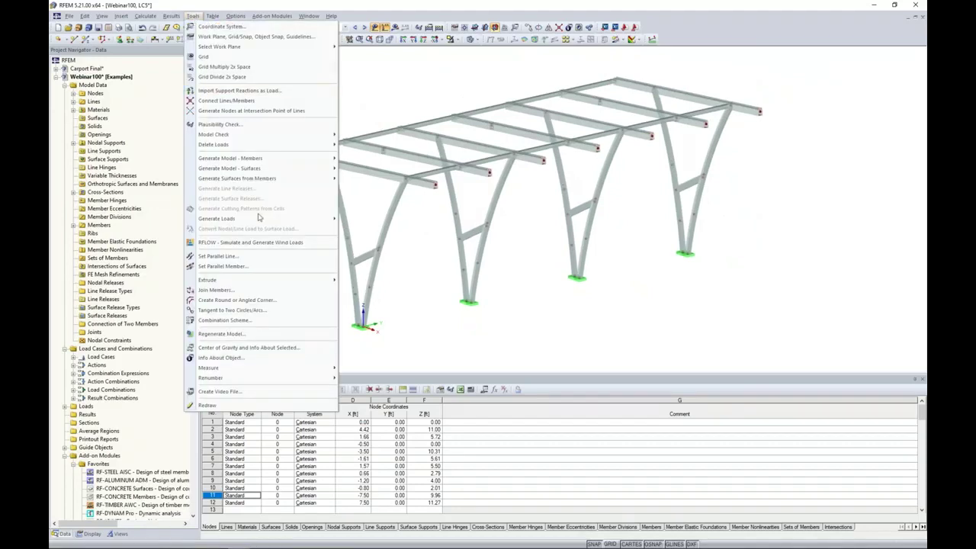
{"action": "mouse_move", "coordinate": [261, 223]}
{"action": "mouse_move", "coordinate": [377, 255]}
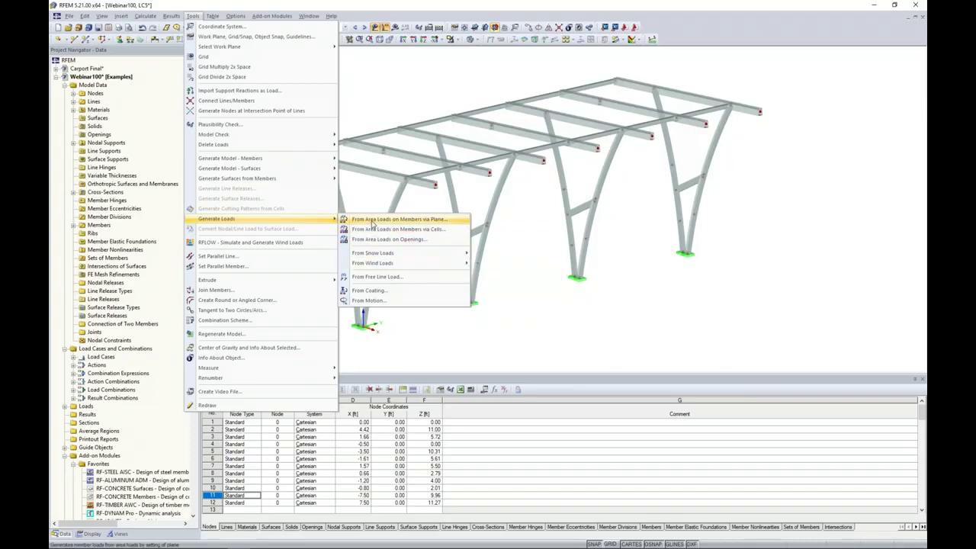
{"action": "left_click", "coordinate": [373, 220]}
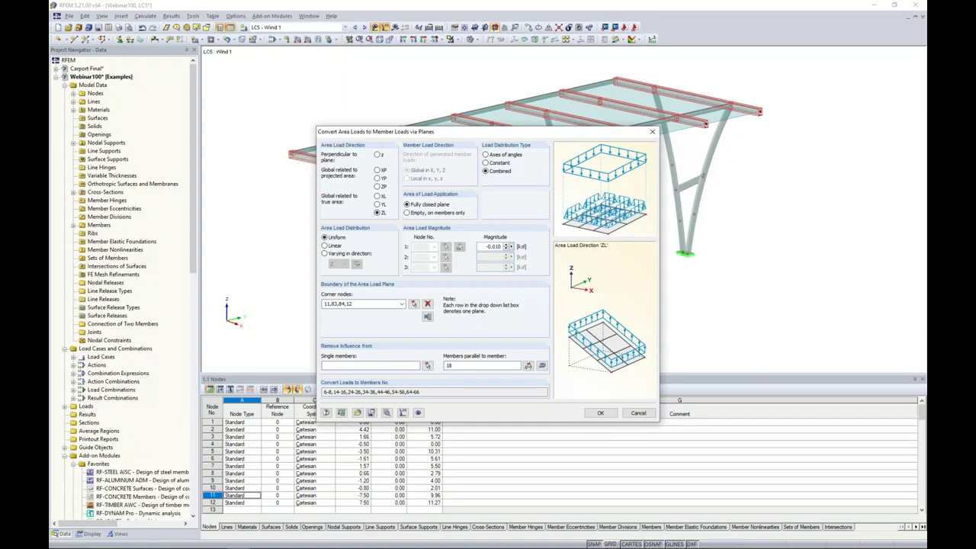
Step: Switch to the Geo-Zone Tool in the browser and look up the ASCE/SEI 7-16 basic wind speed for a map location in eastern Missouri
{"action": "key", "text": "super+Tab"}
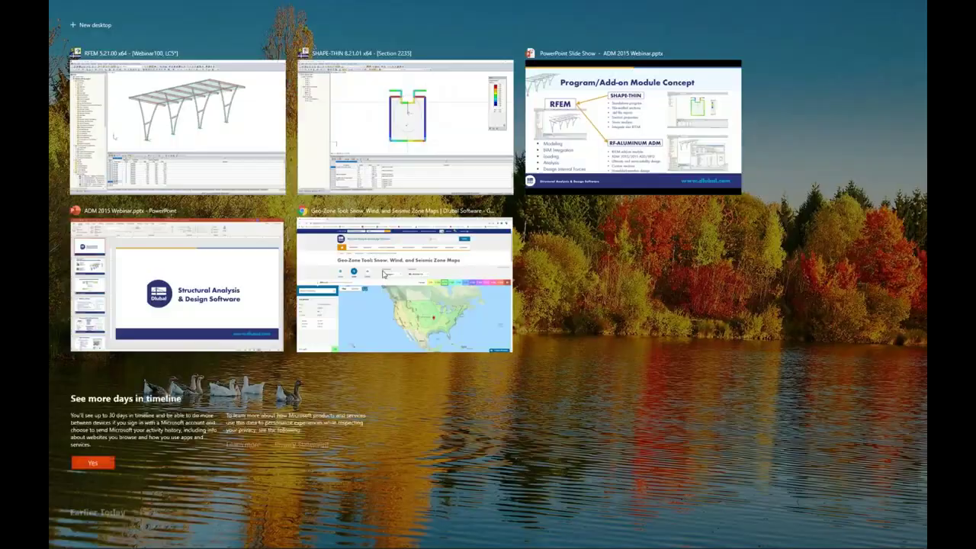
{"action": "left_click", "coordinate": [384, 274]}
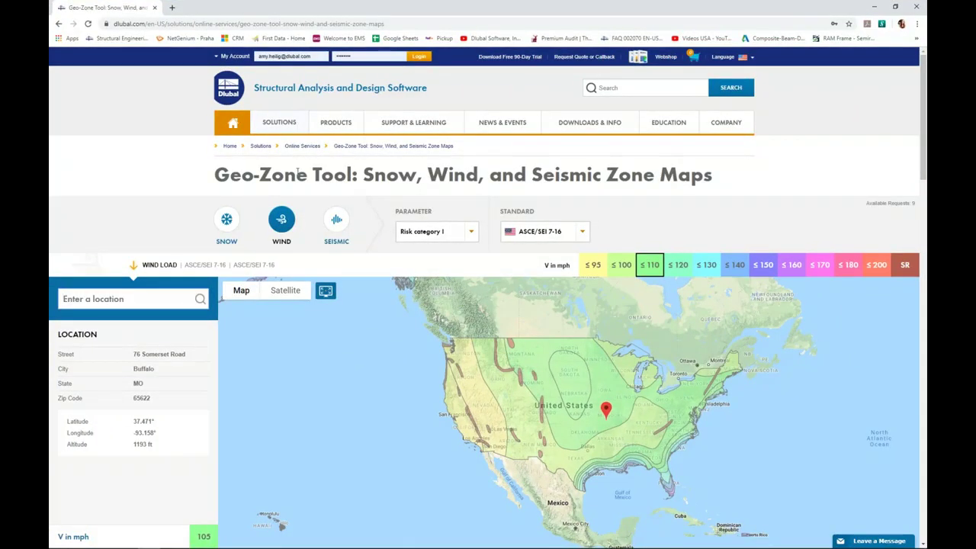
{"action": "mouse_move", "coordinate": [275, 124]}
{"action": "left_click", "coordinate": [582, 233]}
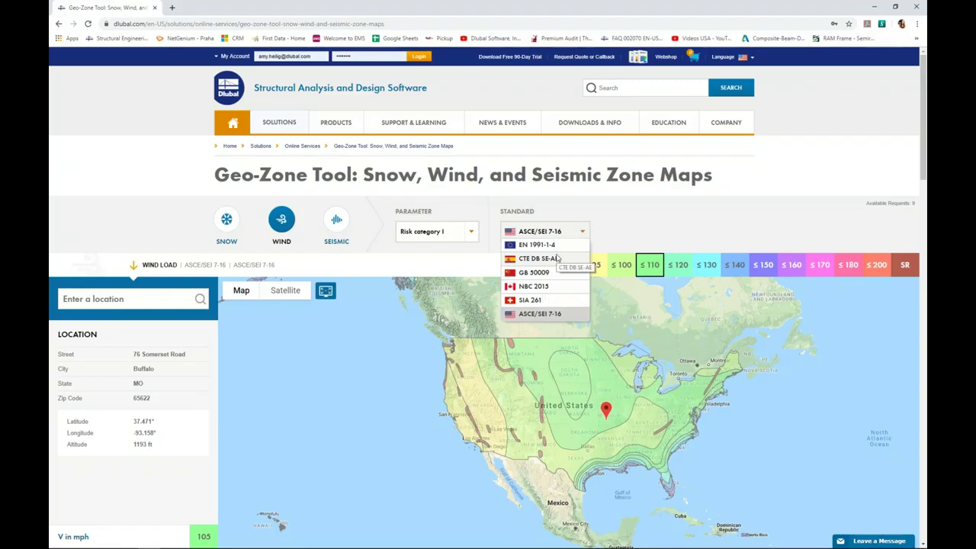
{"action": "left_click", "coordinate": [449, 265]}
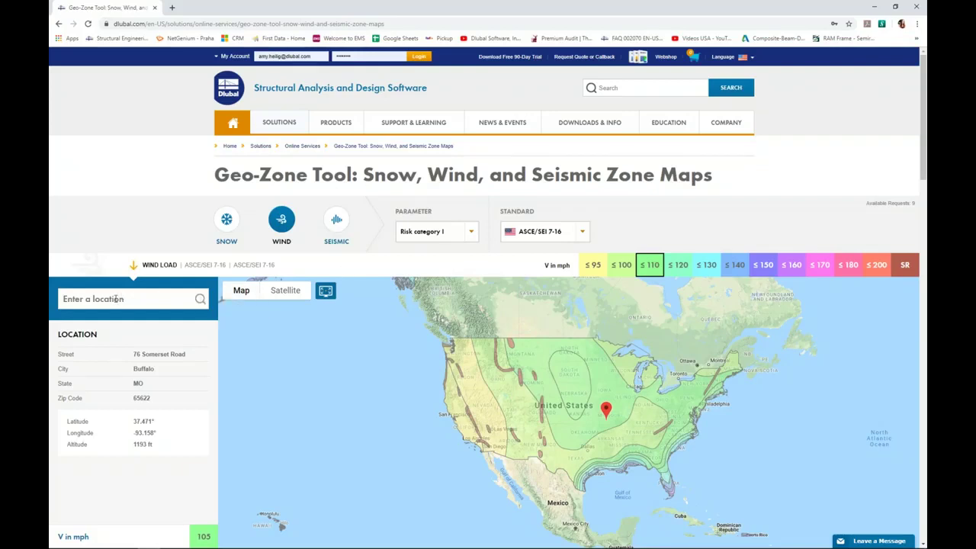
{"action": "left_click", "coordinate": [619, 415]}
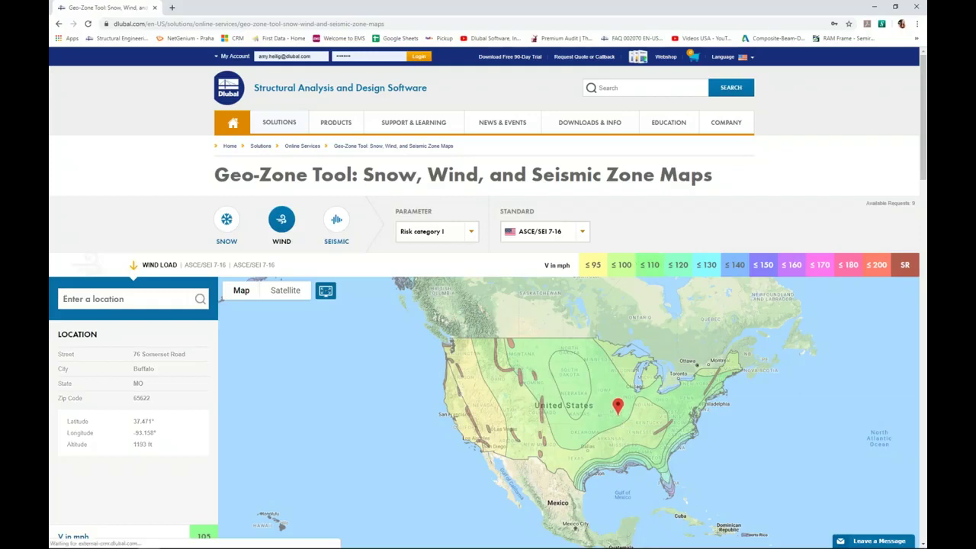
{"action": "scroll", "coordinate": [187, 379], "scroll_direction": "down", "scroll_amount": 1}
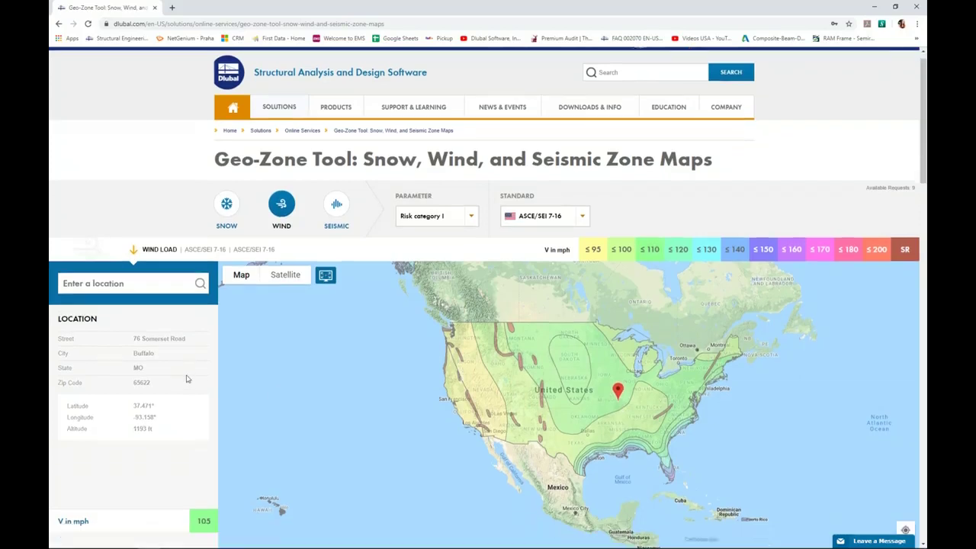
{"action": "scroll", "coordinate": [244, 320], "scroll_direction": "down", "scroll_amount": 1}
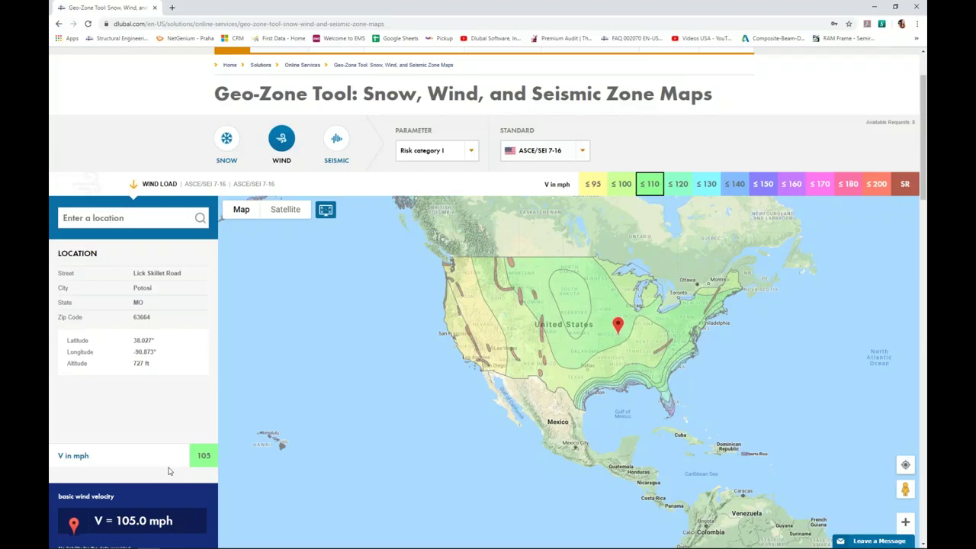
{"action": "scroll", "coordinate": [169, 471], "scroll_direction": "up", "scroll_amount": 1}
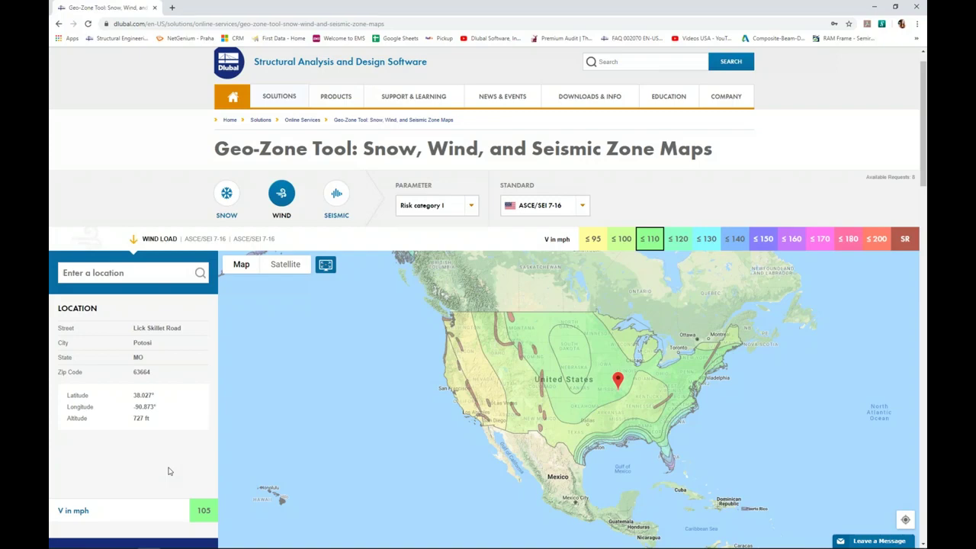
Step: Switch back to RFEM and set the roof area load direction to global XL with a magnitude of -0.01 ksf
{"action": "key", "text": "super+Tab"}
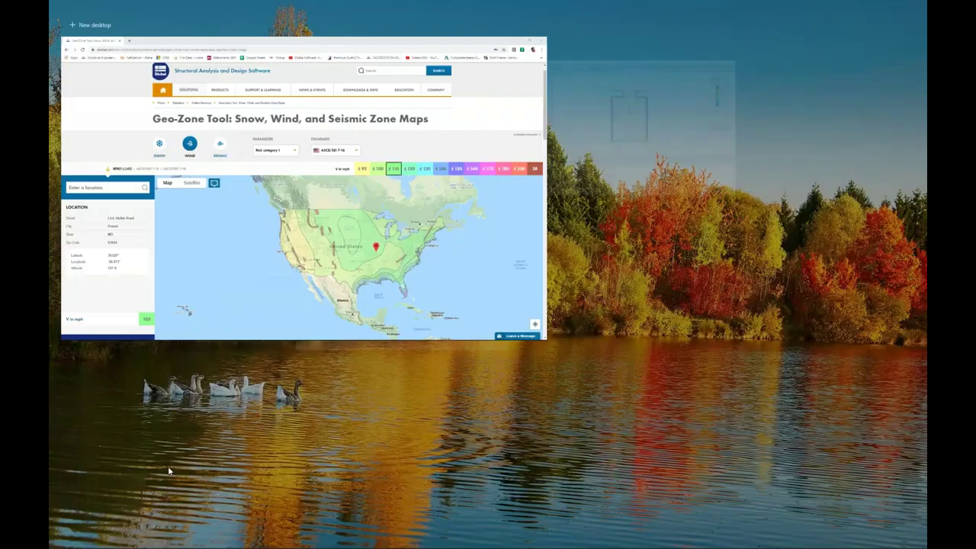
{"action": "left_click", "coordinate": [400, 147]}
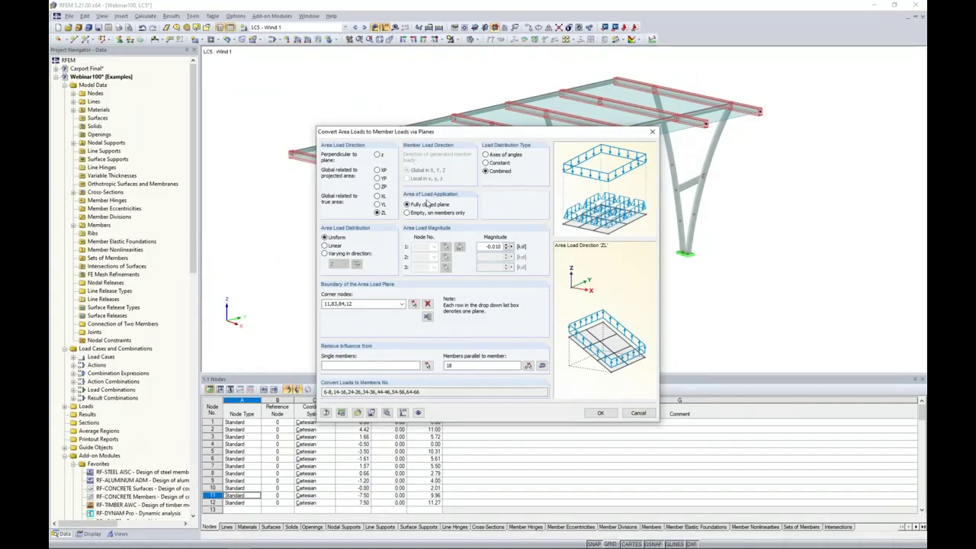
{"action": "left_click", "coordinate": [378, 196]}
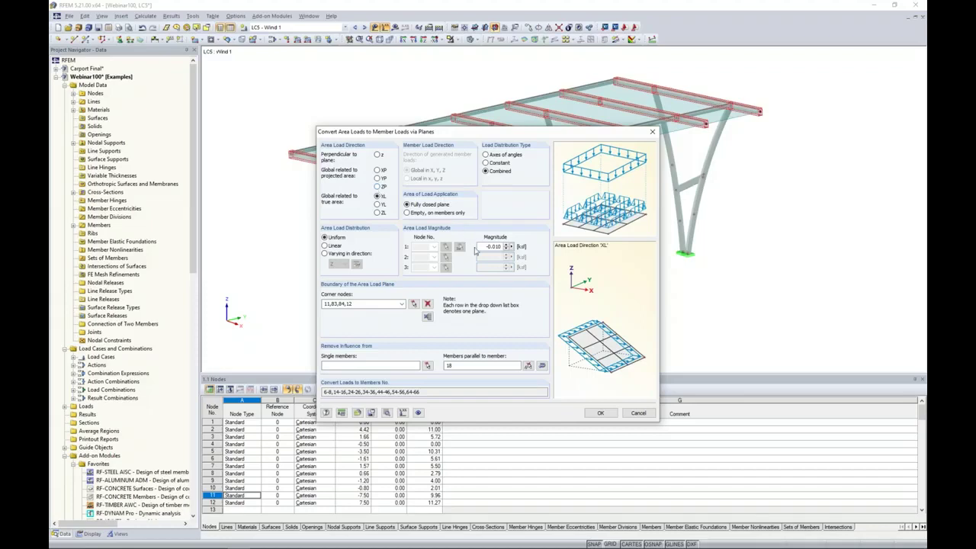
{"action": "left_click_drag", "start_coordinate": [486, 246], "coordinate": [523, 246]}
{"action": "type", "text": "-0.01"}
Step: Clear the exclusion of parallel members and generate the horizontal wind loads on the roof members
{"action": "double_click", "coordinate": [450, 366]}
{"action": "key", "text": "Delete"}
{"action": "left_click", "coordinate": [602, 412]}
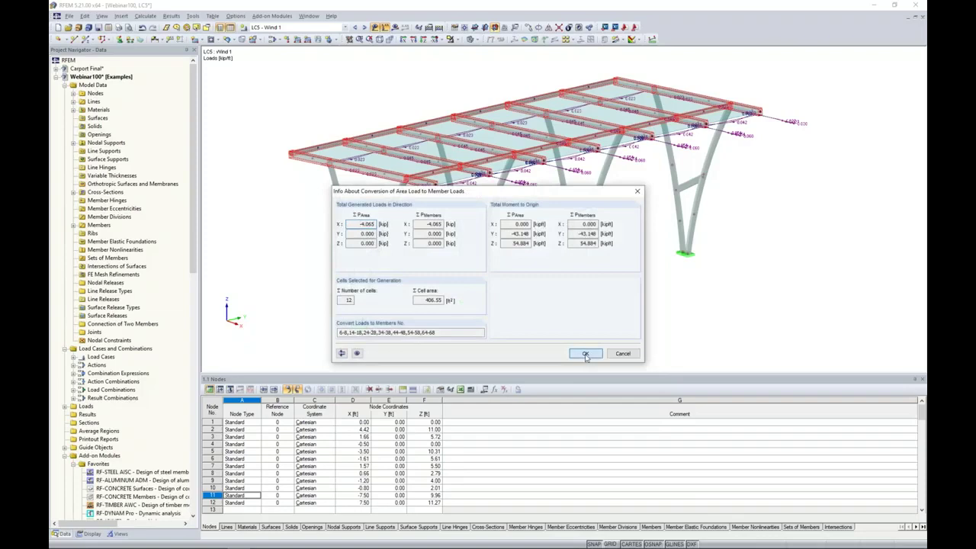
{"action": "left_click", "coordinate": [585, 355]}
{"action": "mouse_move", "coordinate": [540, 241]}
{"action": "middle_mouse_down", "text": "ctrl"}
{"action": "mouse_move", "coordinate": [649, 249]}
{"action": "mouse_move", "coordinate": [524, 246]}
{"action": "middle_mouse_up", "text": "ctrl"}
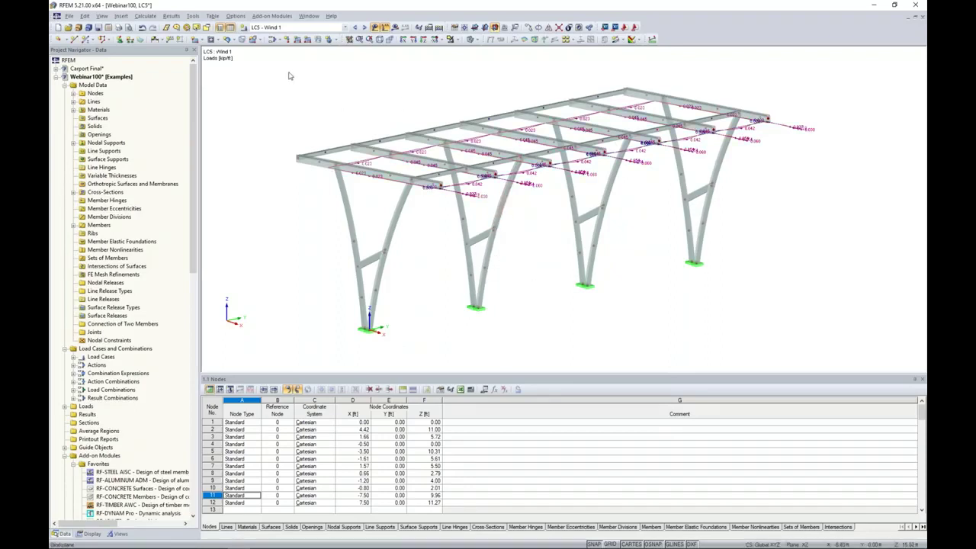
Step: Define a second roof area load via plane in global ZL with a magnitude of -0.005 ksf
{"action": "left_click", "coordinate": [193, 16]}
{"action": "mouse_move", "coordinate": [215, 218]}
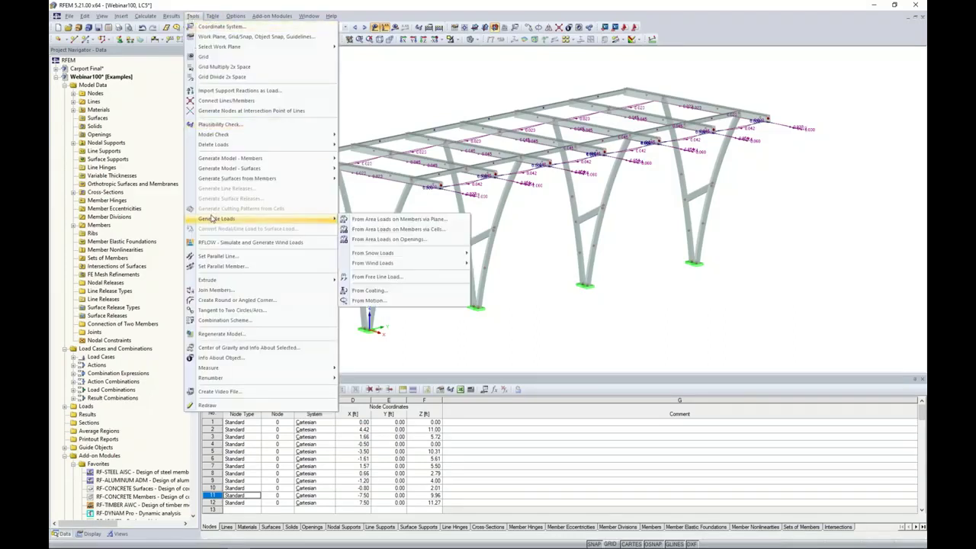
{"action": "left_click", "coordinate": [356, 223]}
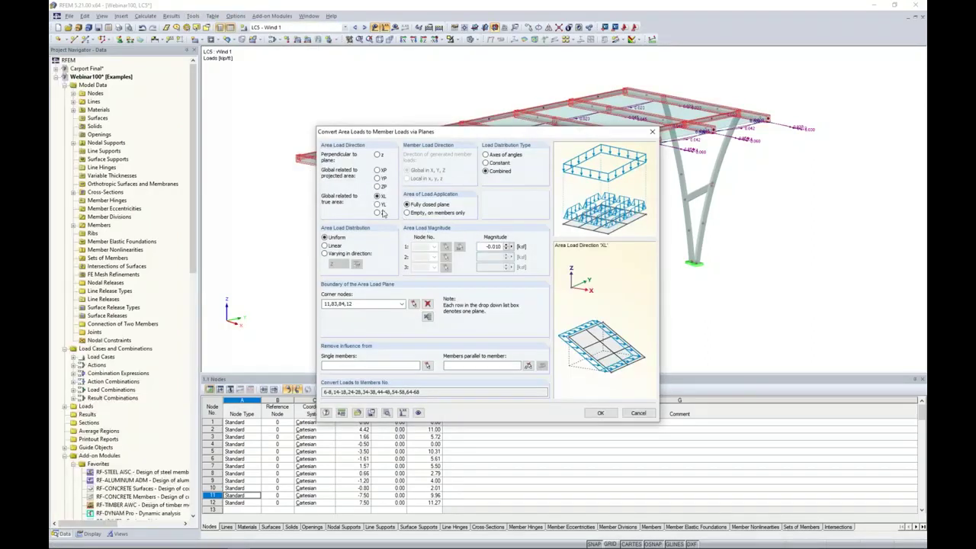
{"action": "left_click", "coordinate": [376, 212]}
{"action": "left_click_drag", "start_coordinate": [487, 246], "coordinate": [517, 249]}
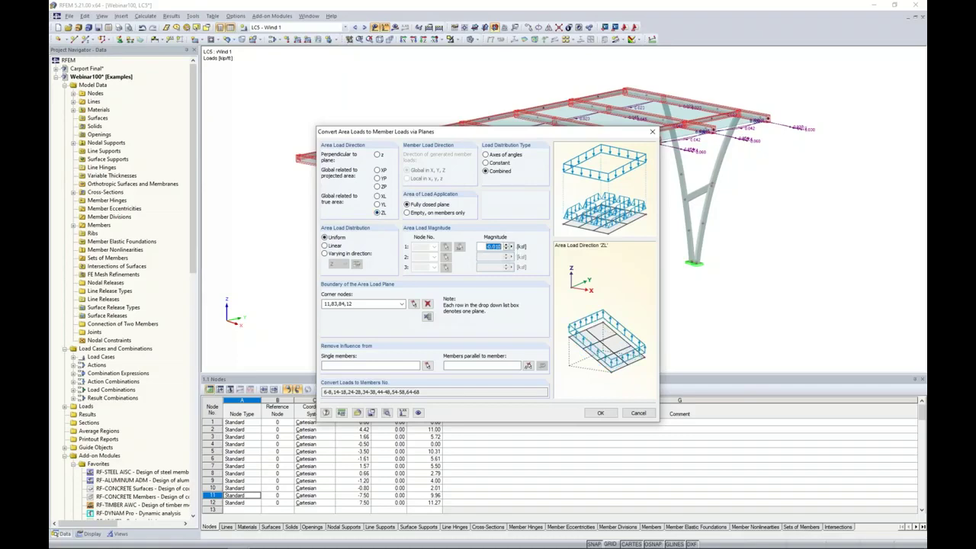
{"action": "key", "text": "BackSpace"}
{"action": "type", "text": "-0.005"}
Step: Remove the influence of members parallel to roof edge member 28 and generate the vertical wind loads on the remaining roof members
{"action": "left_click", "coordinate": [516, 365]}
{"action": "left_click", "coordinate": [528, 366]}
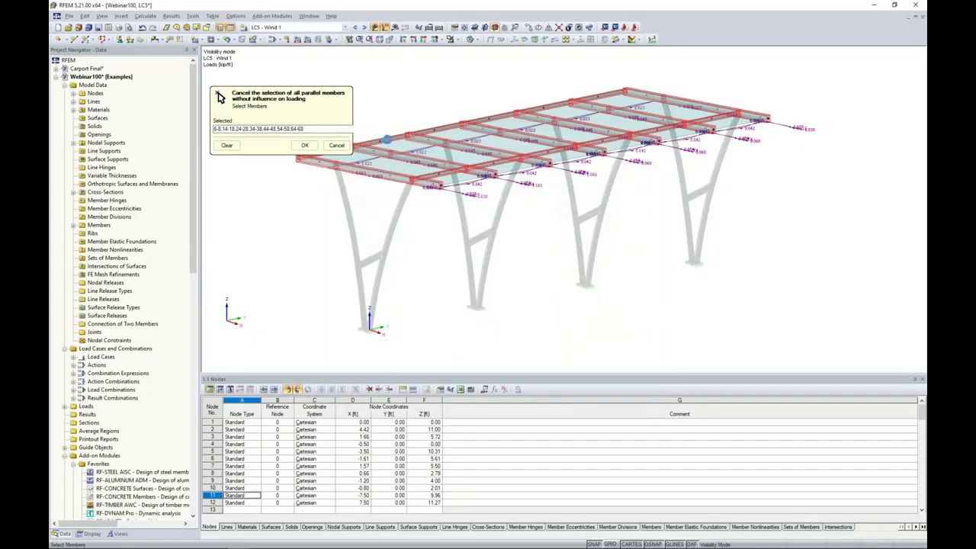
{"action": "left_click", "coordinate": [305, 158]}
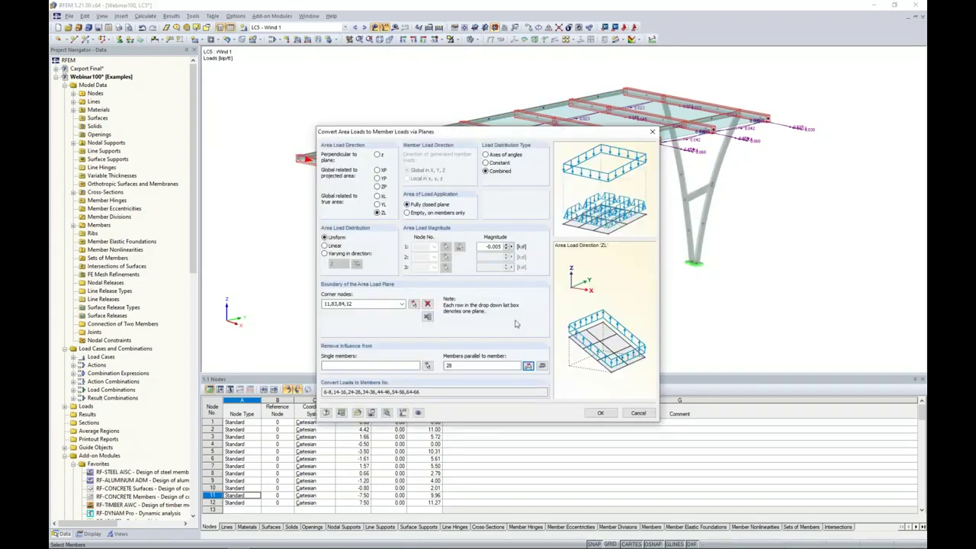
{"action": "left_click", "coordinate": [601, 412]}
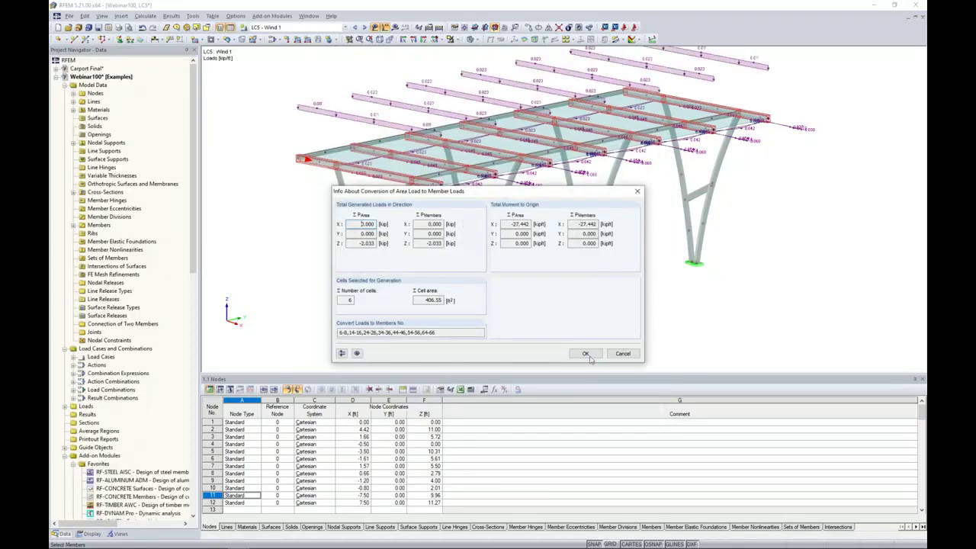
{"action": "left_click", "coordinate": [585, 354]}
{"action": "middle_click_drag", "start_coordinate": [600, 254], "coordinate": [642, 310], "text": "ctrl"}
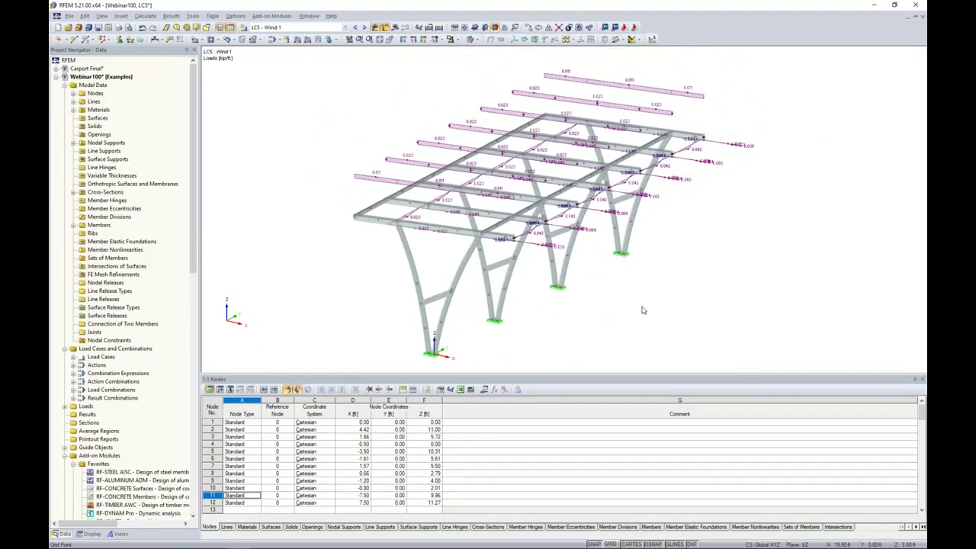
Step: Delete the existing load case LC6, Wind 2, from the load cases
{"action": "middle_click_drag", "start_coordinate": [314, 100], "coordinate": [314, 130], "text": "ctrl"}
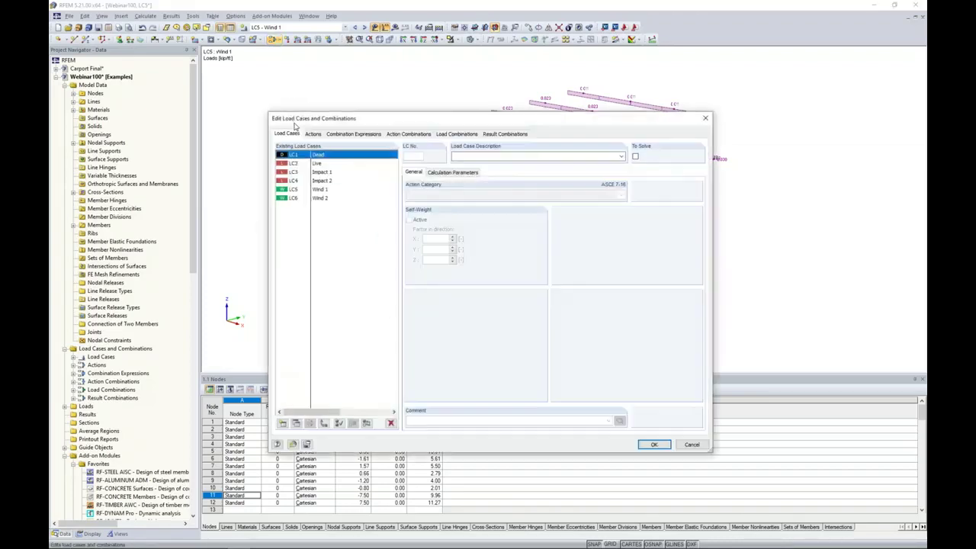
{"action": "left_click", "coordinate": [322, 198]}
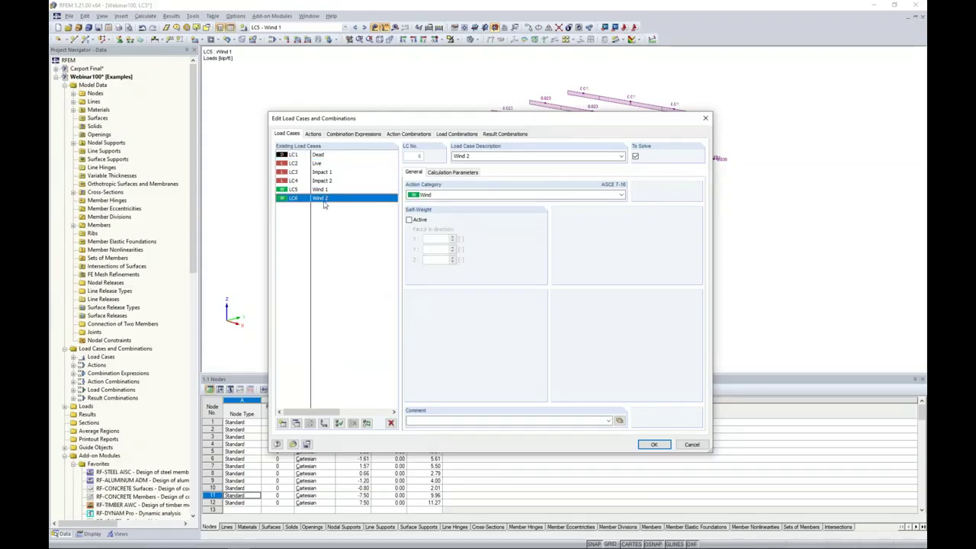
{"action": "left_click", "coordinate": [391, 423]}
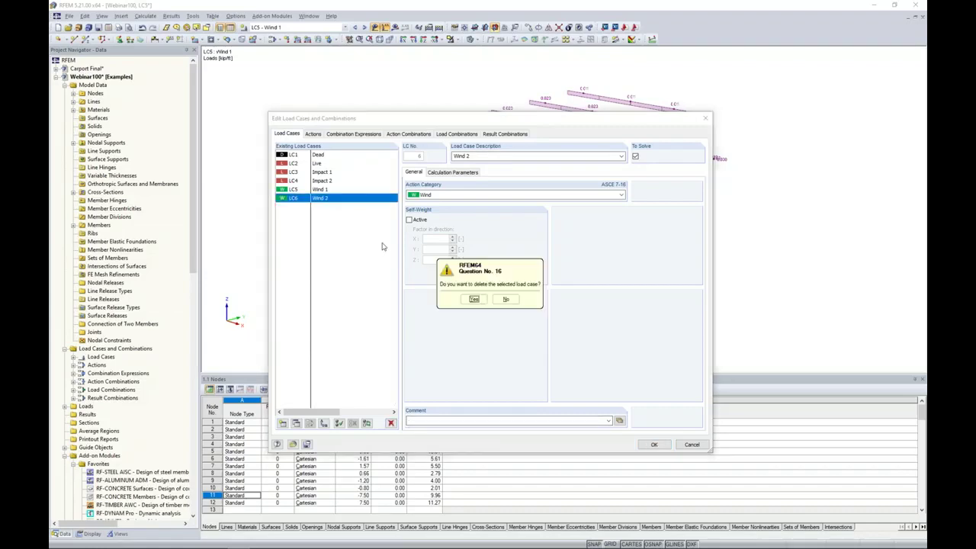
{"action": "left_click", "coordinate": [474, 299]}
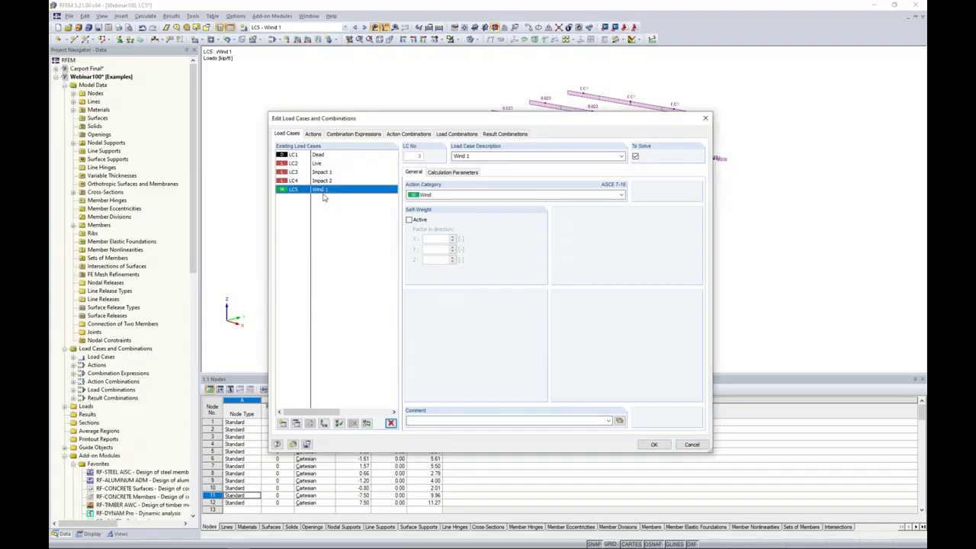
Step: Copy load case LC5 with its loads to a new wind load case LC6 and describe it as Wind 2
{"action": "left_click", "coordinate": [296, 423]}
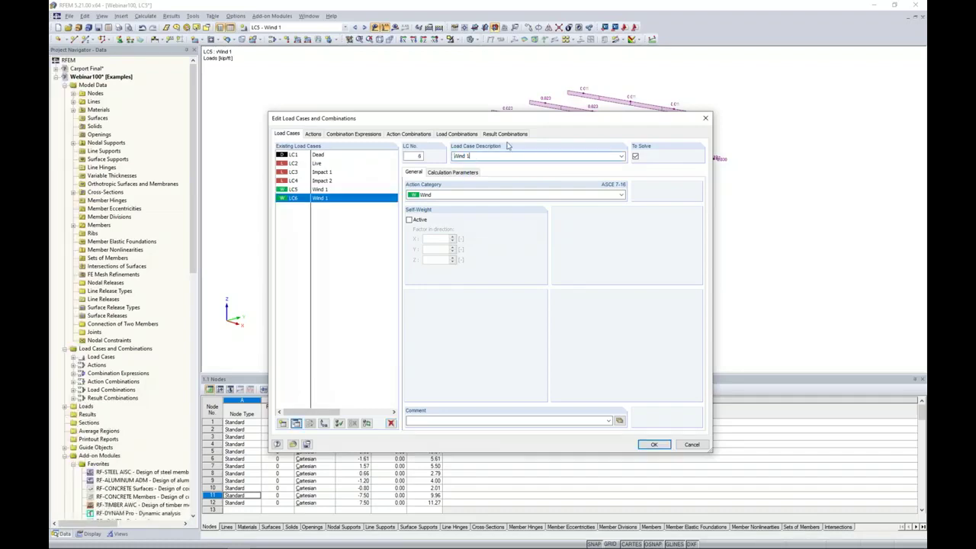
{"action": "key", "text": "BackSpace"}
{"action": "type", "text": "2"}
{"action": "left_click", "coordinate": [653, 445]}
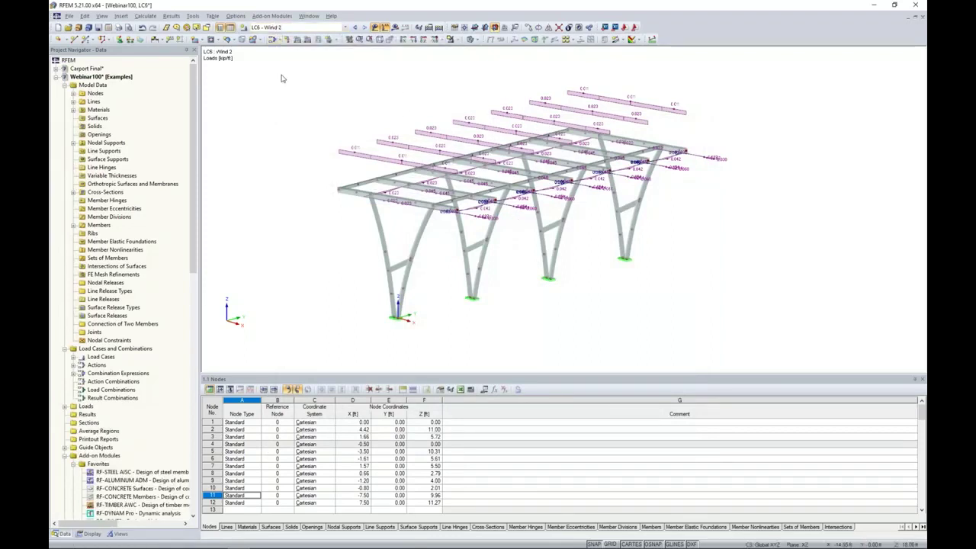
Step: Set the magnitude of the vertical ZL roof area load in LC6 to 0.005 ksf and regenerate its member loads
{"action": "double_click", "coordinate": [393, 145]}
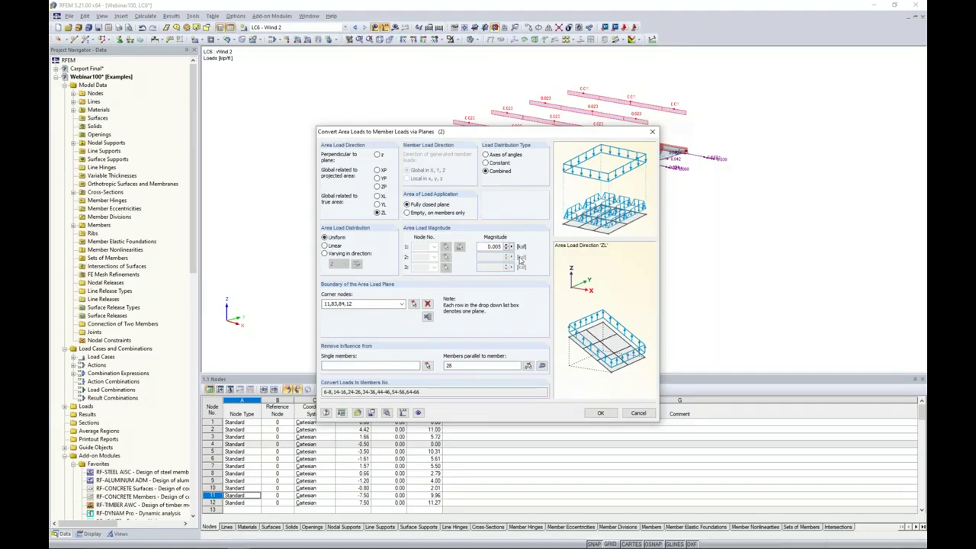
{"action": "left_click", "coordinate": [600, 413]}
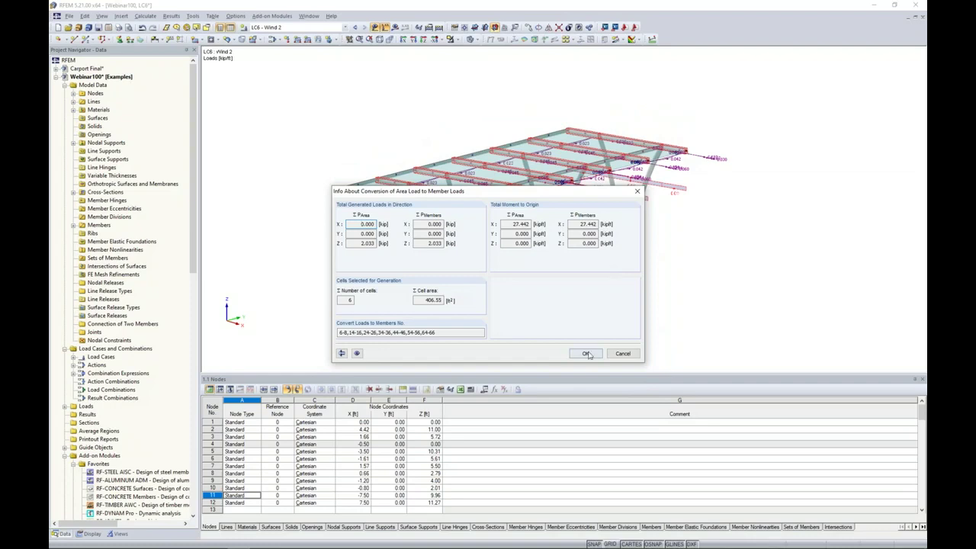
{"action": "left_click", "coordinate": [589, 354]}
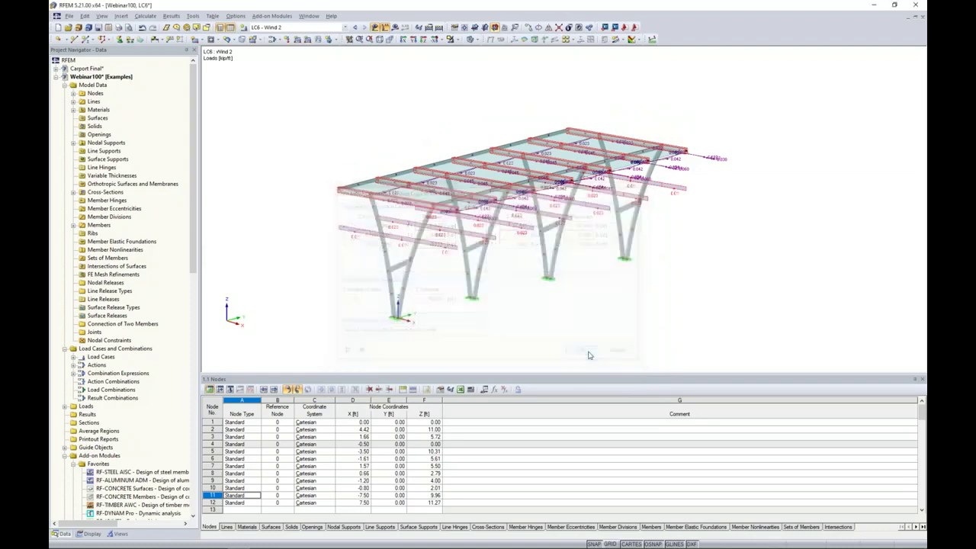
Step: Compare the loads of LC5 and LC6 and review load combinations CO10 to CO12 on the model
{"action": "left_click", "coordinate": [355, 28]}
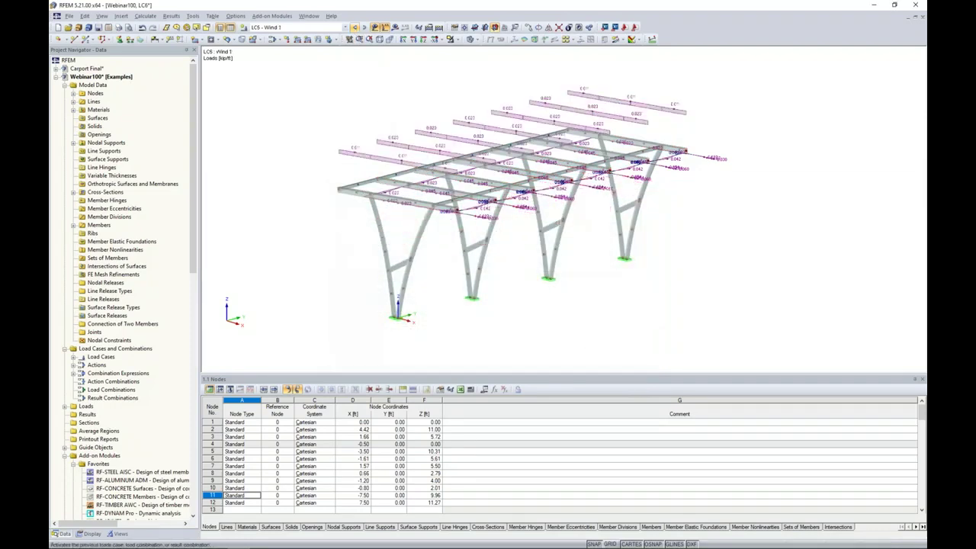
{"action": "left_click", "coordinate": [364, 28]}
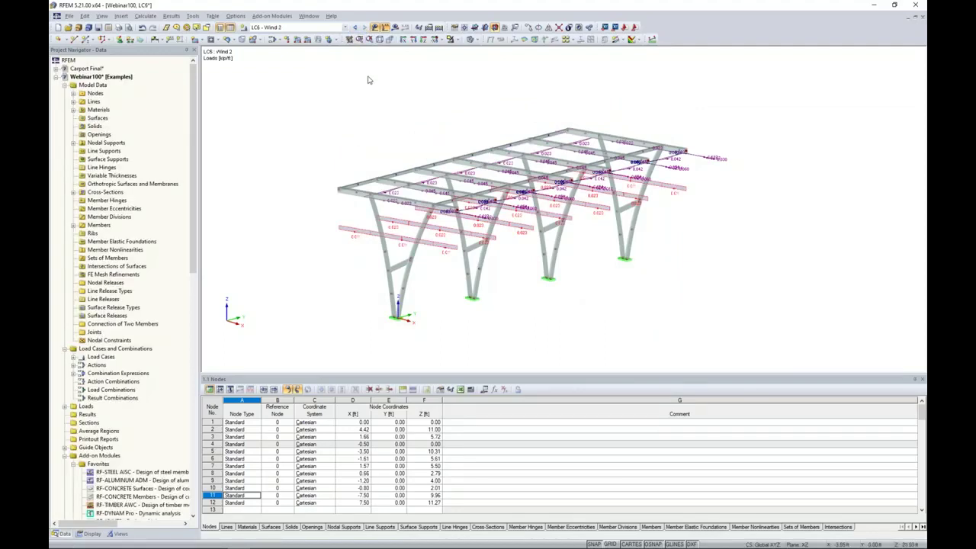
{"action": "left_click", "coordinate": [347, 32]}
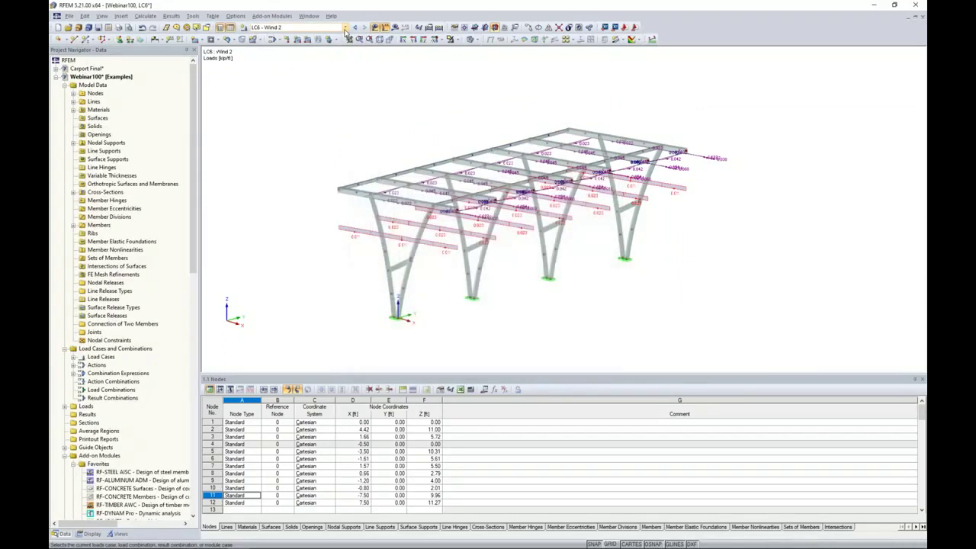
{"action": "left_click", "coordinate": [346, 30]}
{"action": "left_click", "coordinate": [298, 100]}
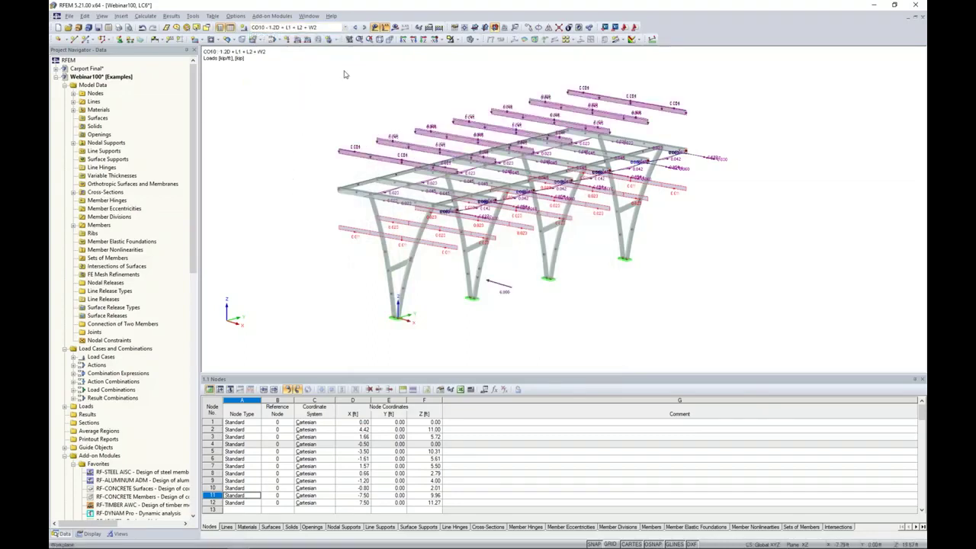
{"action": "left_click", "coordinate": [364, 28]}
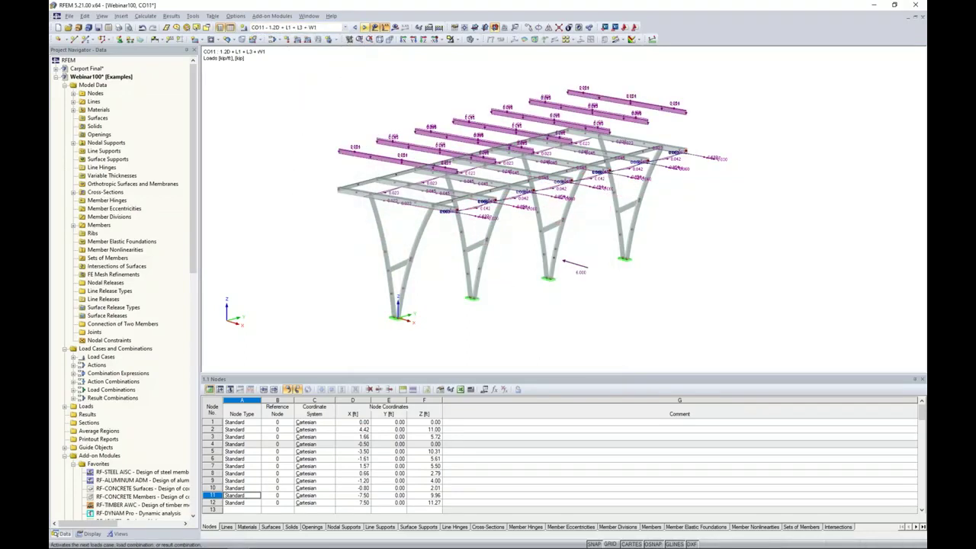
{"action": "left_click", "coordinate": [364, 28]}
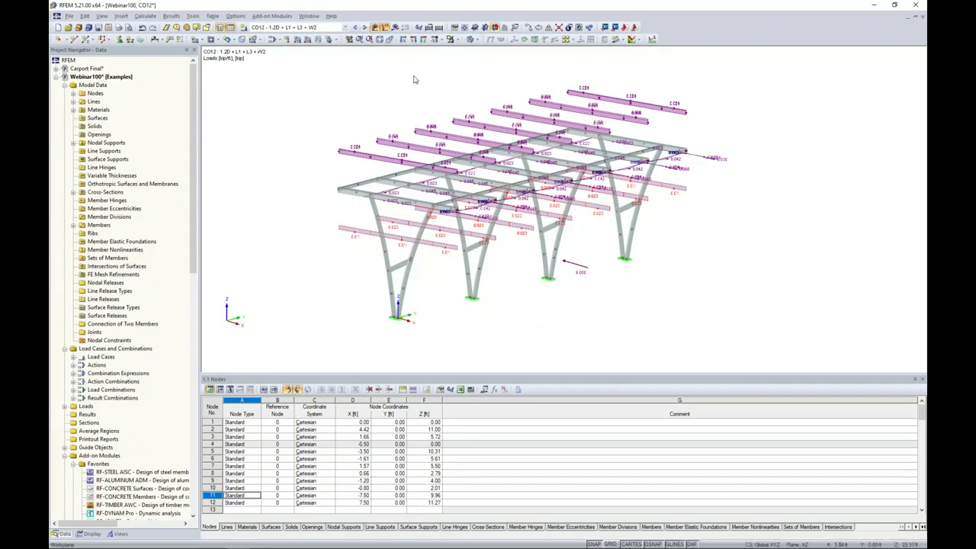
Step: Hide the loads and modify the stiffness of all members according to AISC 360-16 C2.3(2), with iterative τb and LRFD
{"action": "left_click", "coordinate": [374, 27]}
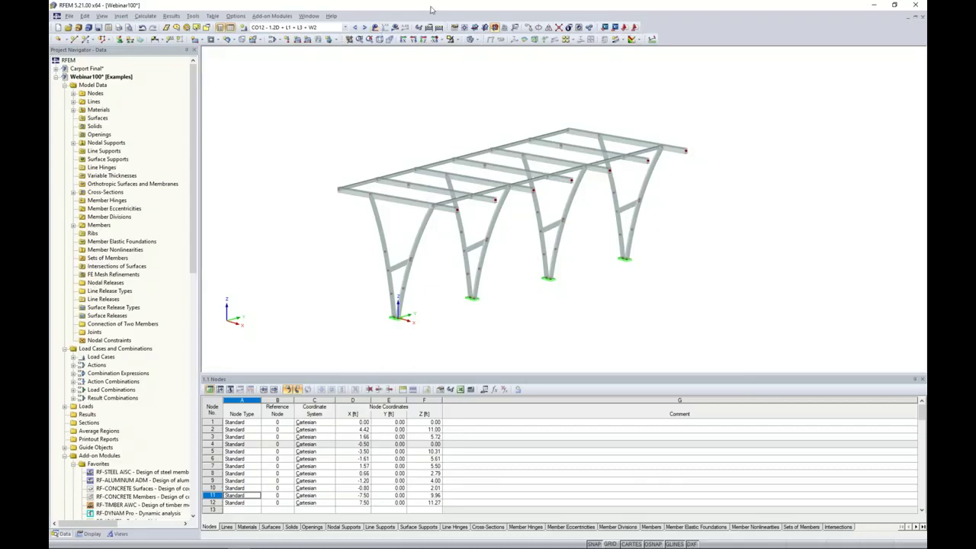
{"action": "left_click_drag", "start_coordinate": [738, 321], "coordinate": [304, 83]}
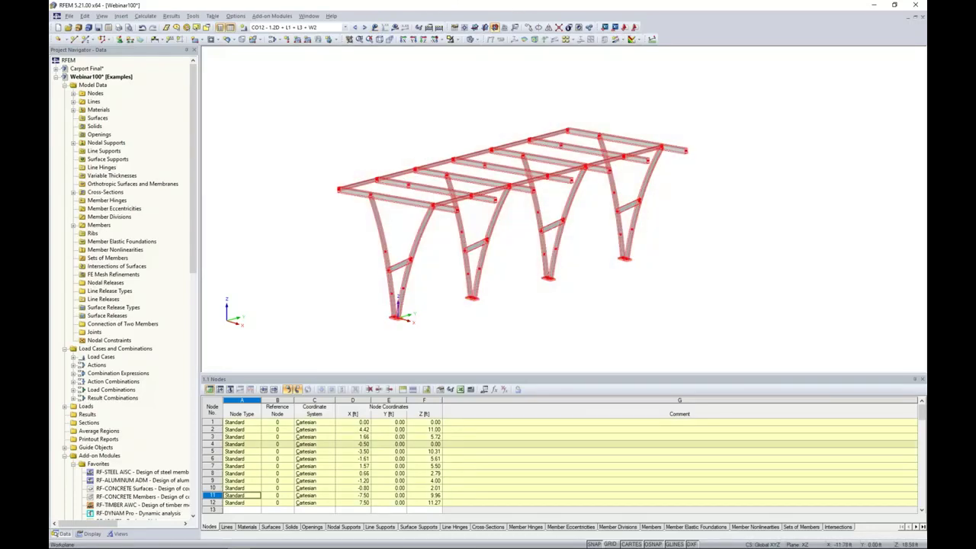
{"action": "right_click", "coordinate": [435, 179]}
{"action": "mouse_move", "coordinate": [468, 193]}
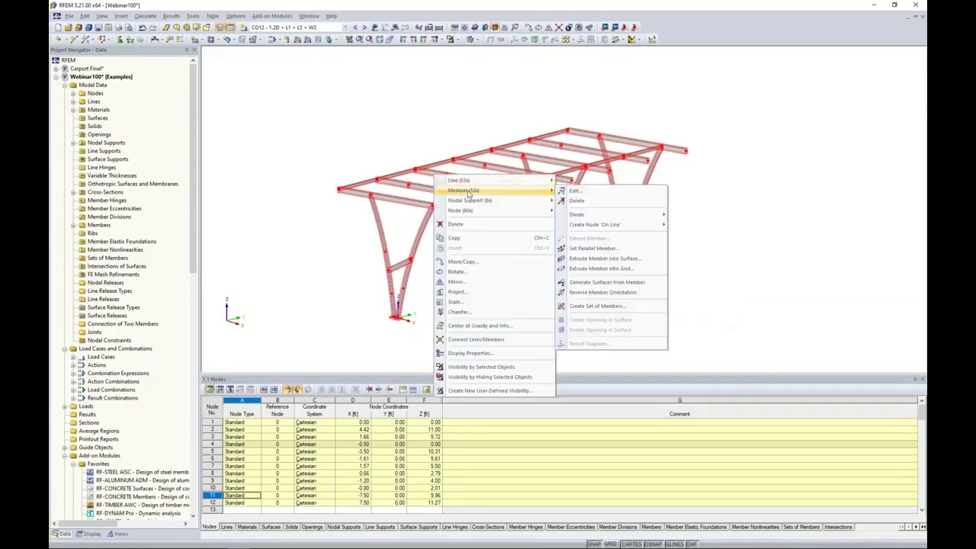
{"action": "left_click", "coordinate": [570, 190]}
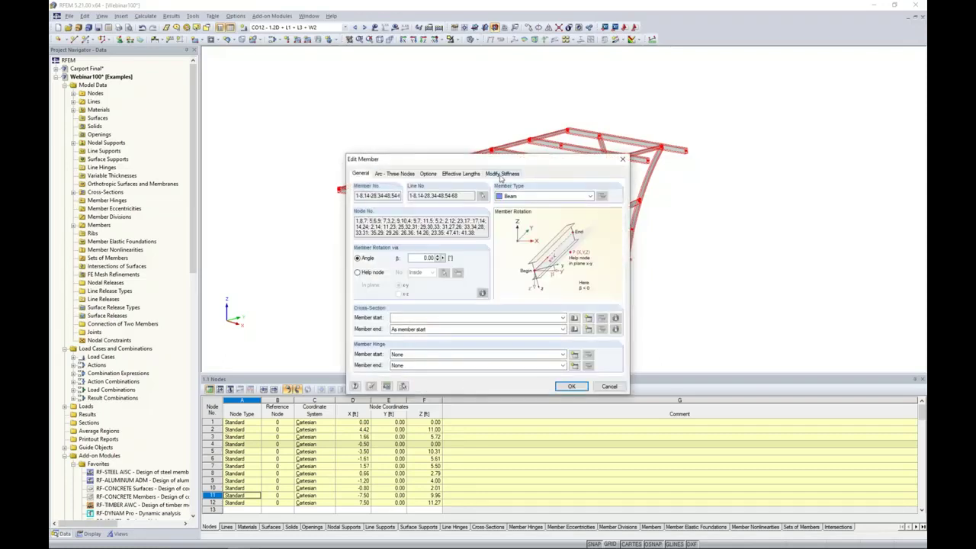
{"action": "left_click", "coordinate": [502, 172]}
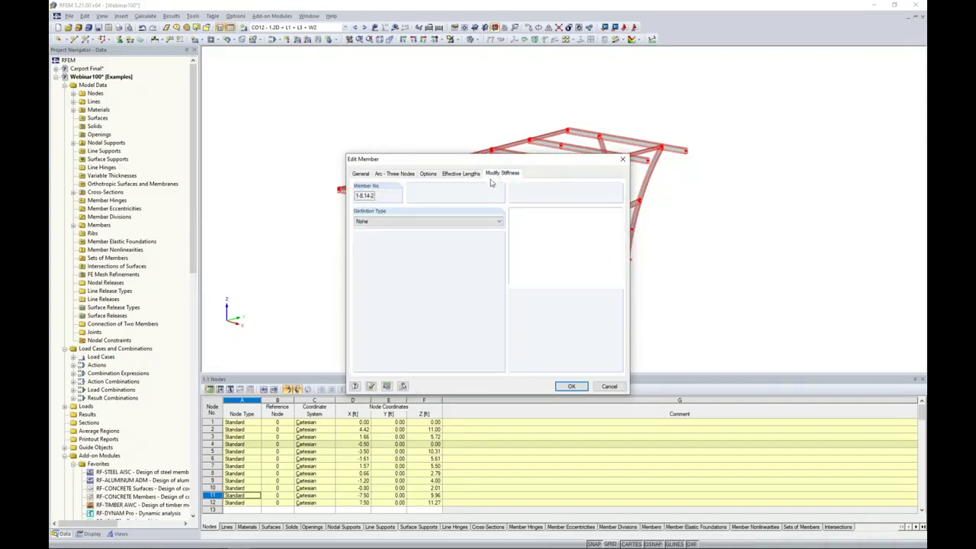
{"action": "left_click", "coordinate": [432, 222]}
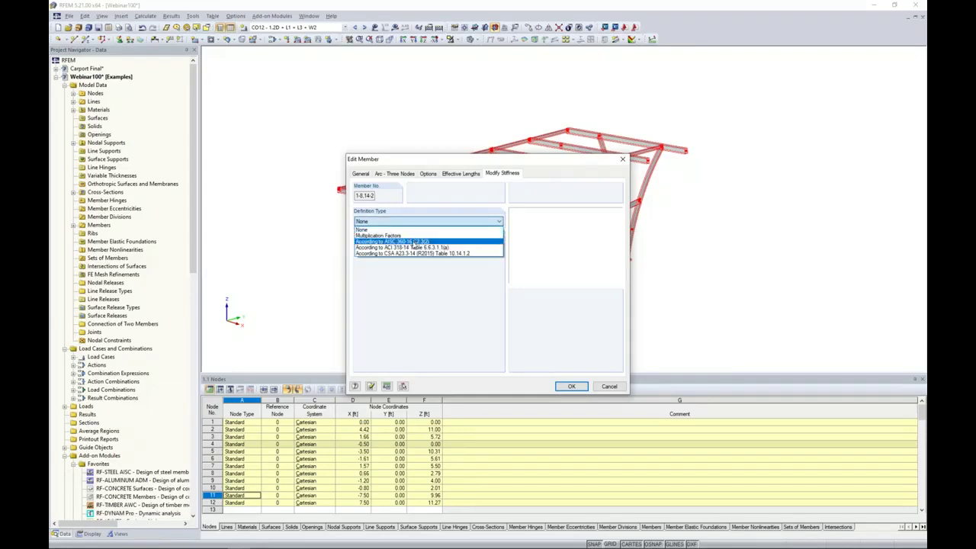
{"action": "left_click", "coordinate": [413, 242]}
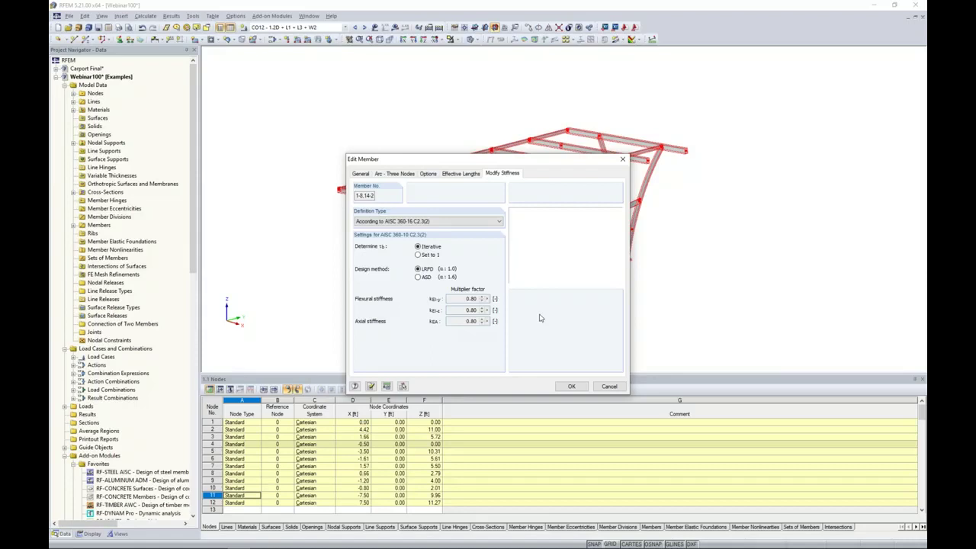
{"action": "left_click", "coordinate": [571, 387]}
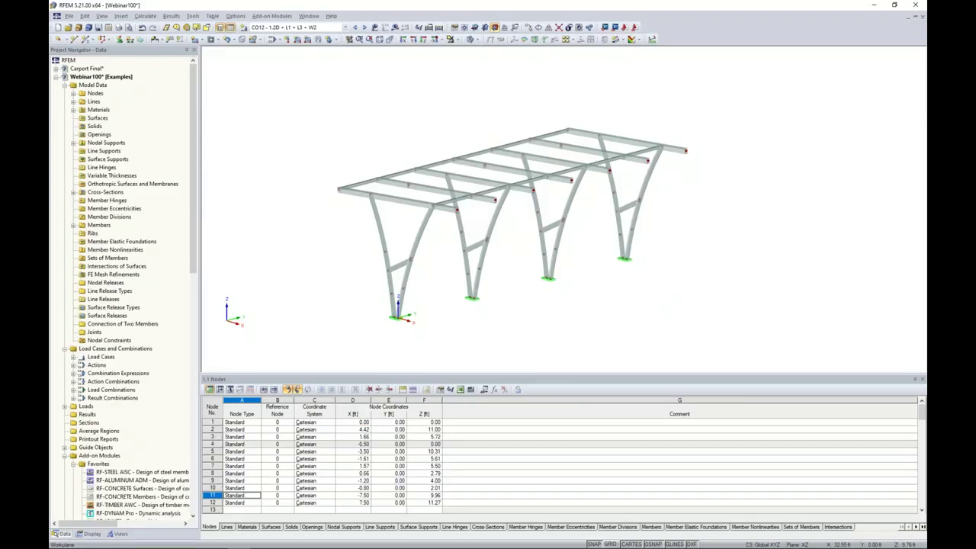
Step: Deactivate the member stiffness factors in the calculation parameters of load combinations CO21 to CO40
{"action": "left_click", "coordinate": [273, 38]}
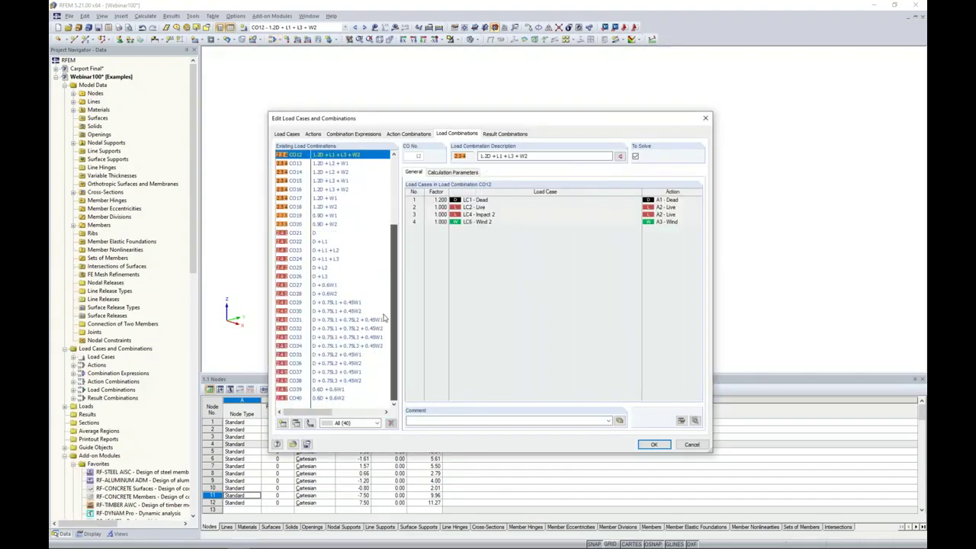
{"action": "left_click", "coordinate": [319, 233]}
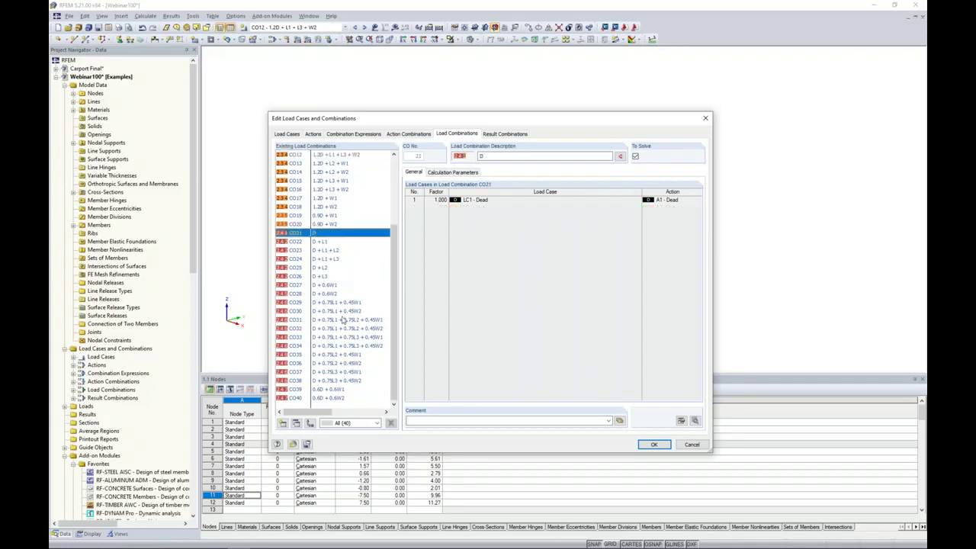
{"action": "left_click", "coordinate": [345, 399], "text": "shift"}
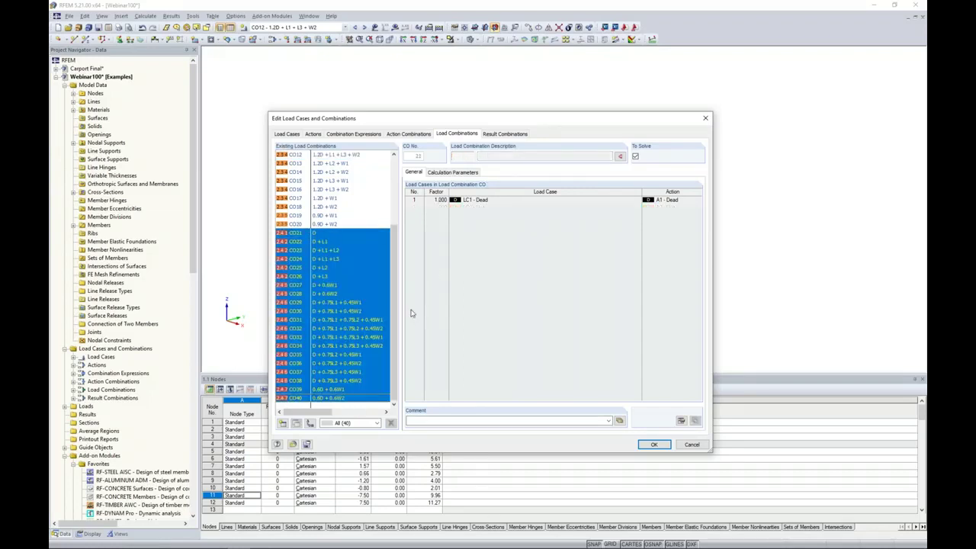
{"action": "left_click", "coordinate": [452, 172]}
{"action": "left_click", "coordinate": [562, 249]}
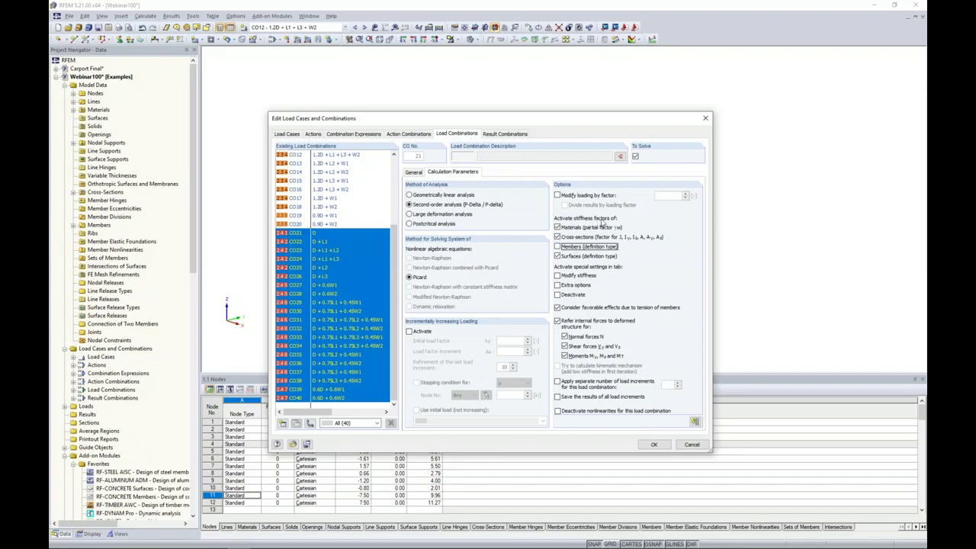
Step: Check the member stiffness factor option of load combinations CO17 and CO16 and accept the load combination settings
{"action": "left_click", "coordinate": [330, 199]}
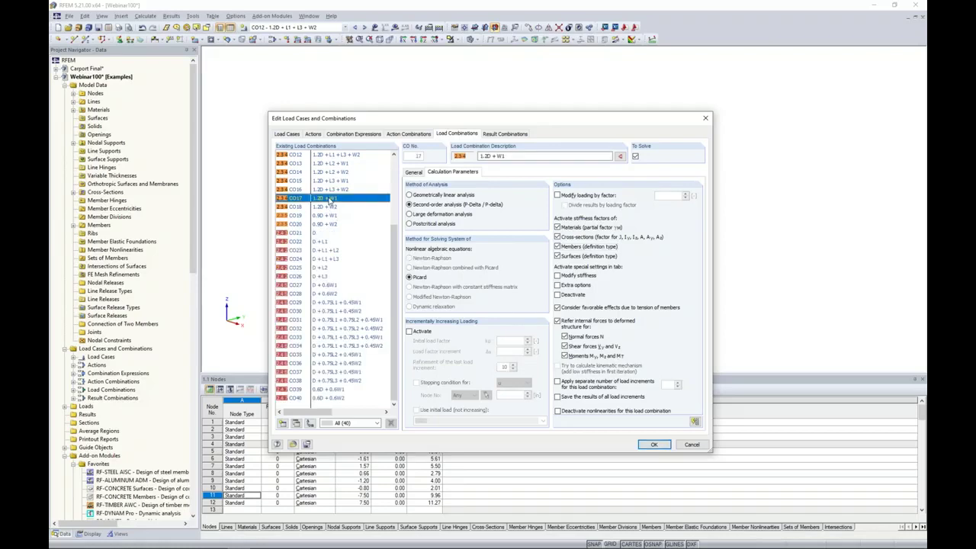
{"action": "left_click", "coordinate": [331, 189]}
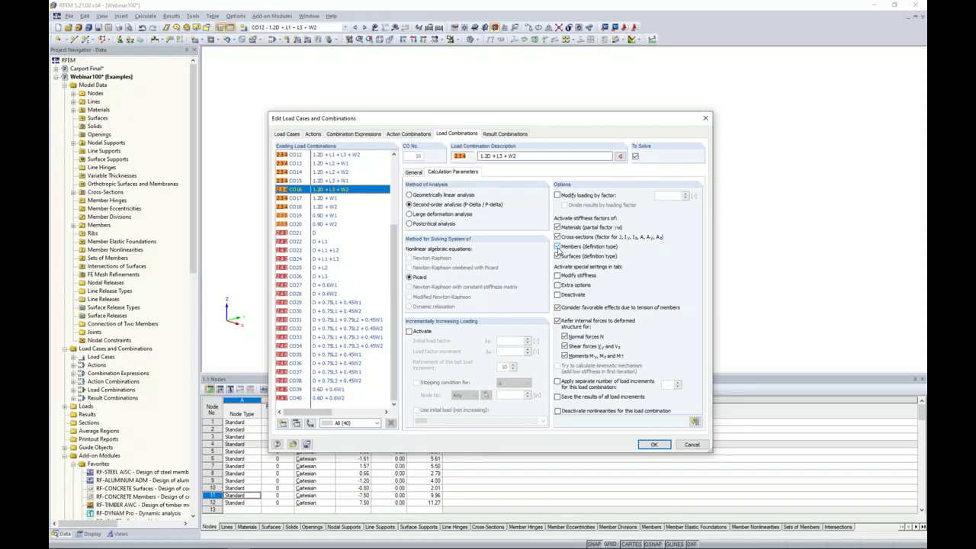
{"action": "left_click", "coordinate": [557, 247]}
{"action": "left_click", "coordinate": [653, 444]}
Step: Run the calculation and bring up the list of result types for the deformed carport
{"action": "left_click", "coordinate": [145, 15]}
{"action": "left_click", "coordinate": [158, 31]}
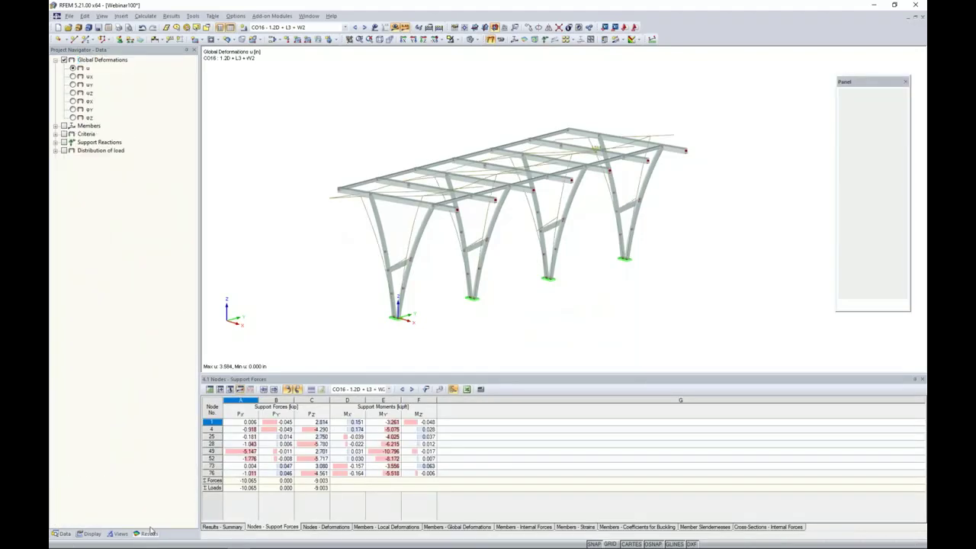
{"action": "left_click", "coordinate": [149, 533]}
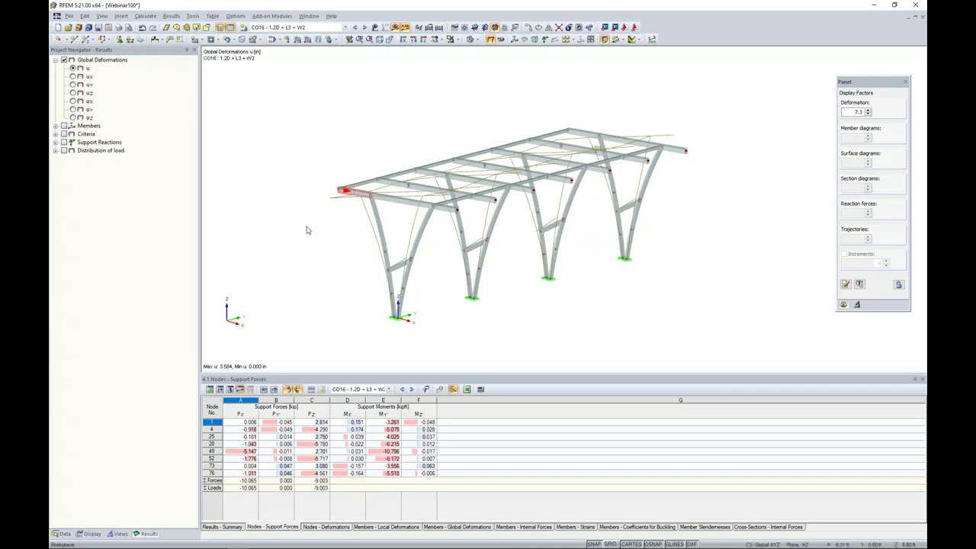
Step: Display the member deformations as coloured cross-sections and check the colour scale options without changing them
{"action": "left_click", "coordinate": [87, 534]}
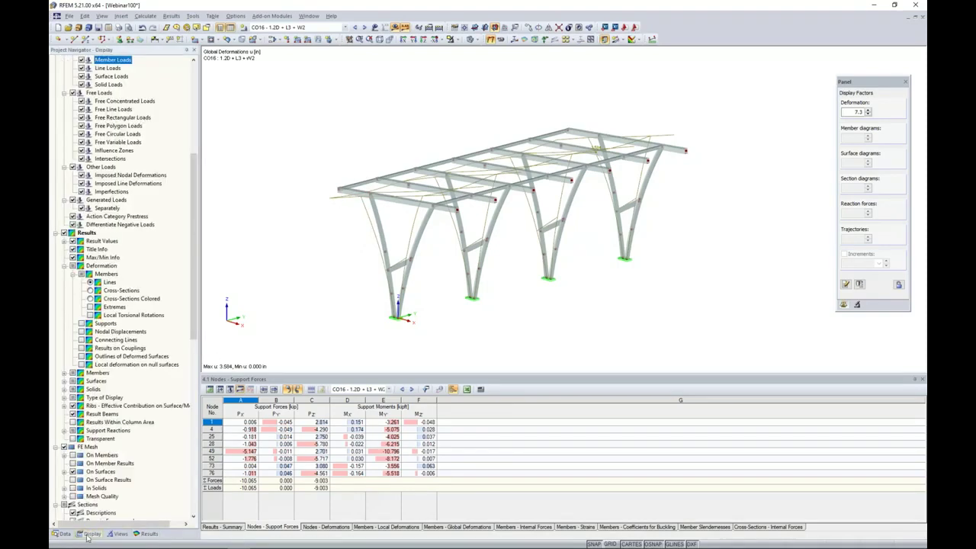
{"action": "left_click", "coordinate": [64, 265]}
{"action": "scroll", "coordinate": [151, 223], "scroll_direction": "up", "scroll_amount": 6}
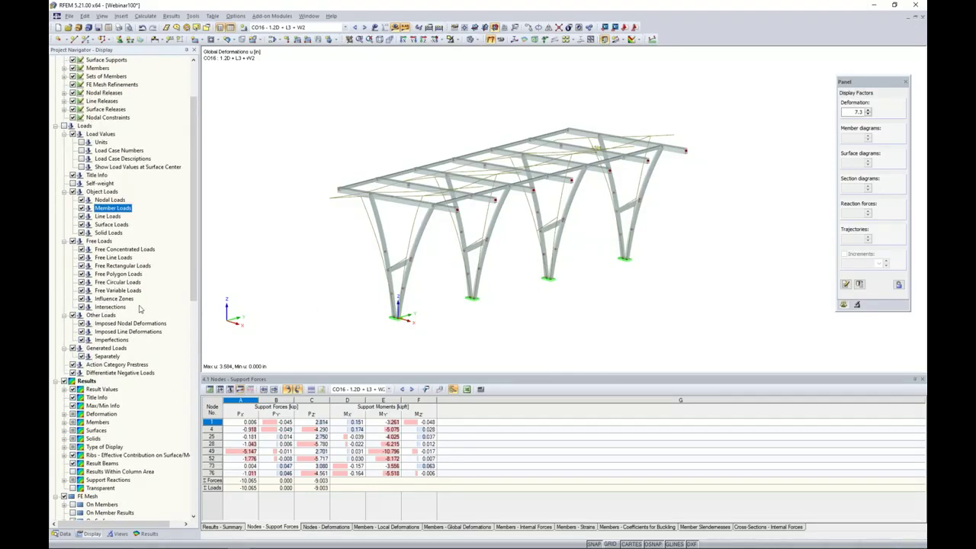
{"action": "scroll", "coordinate": [140, 308], "scroll_direction": "down", "scroll_amount": 2}
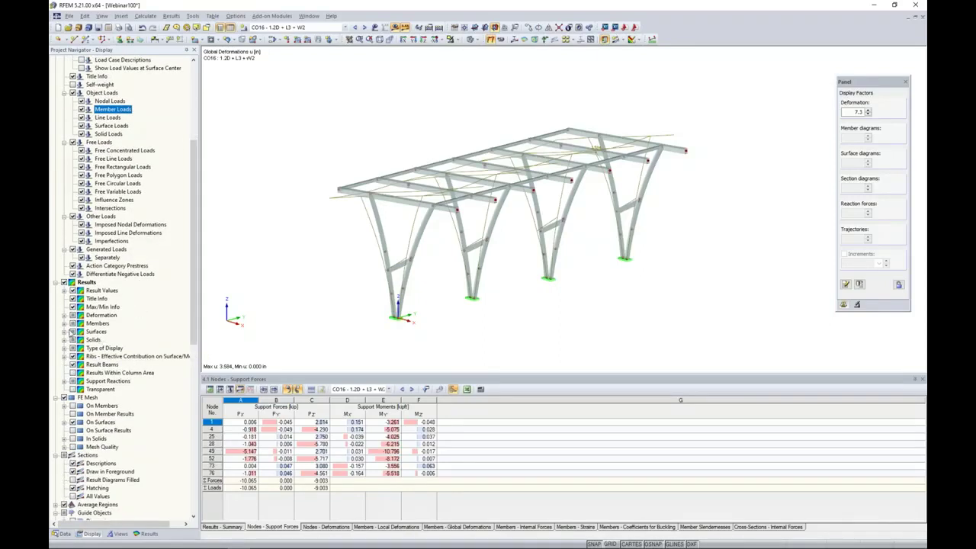
{"action": "left_click", "coordinate": [64, 315]}
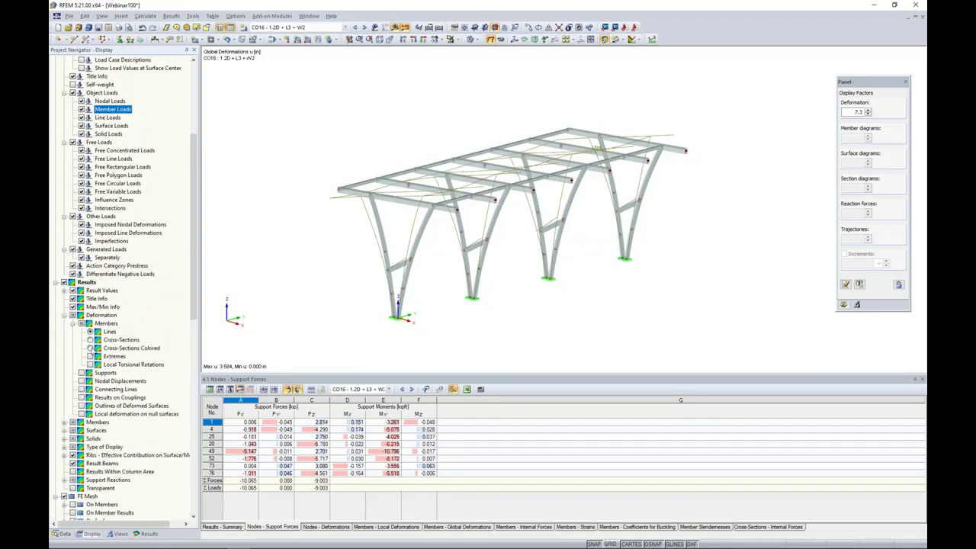
{"action": "left_click", "coordinate": [90, 348]}
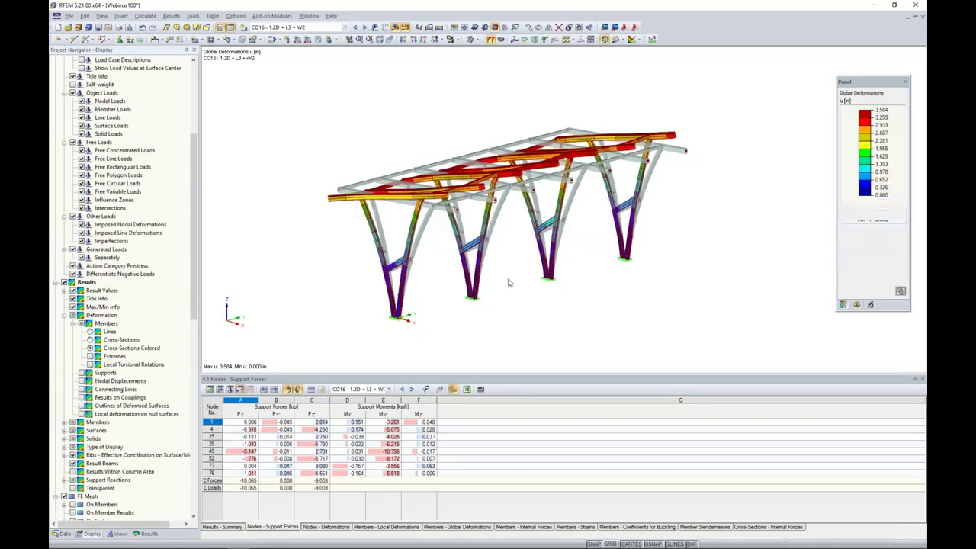
{"action": "left_click", "coordinate": [900, 291]}
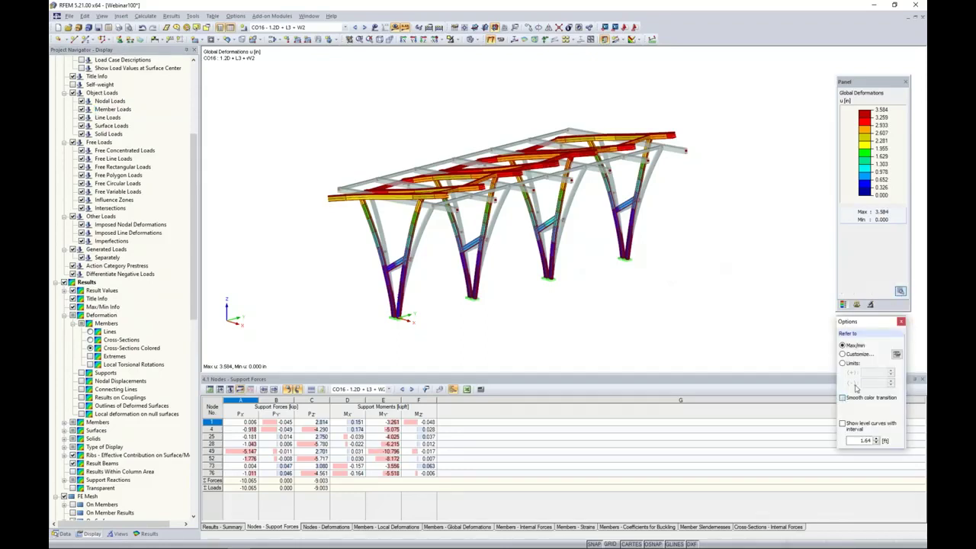
{"action": "left_click", "coordinate": [901, 321]}
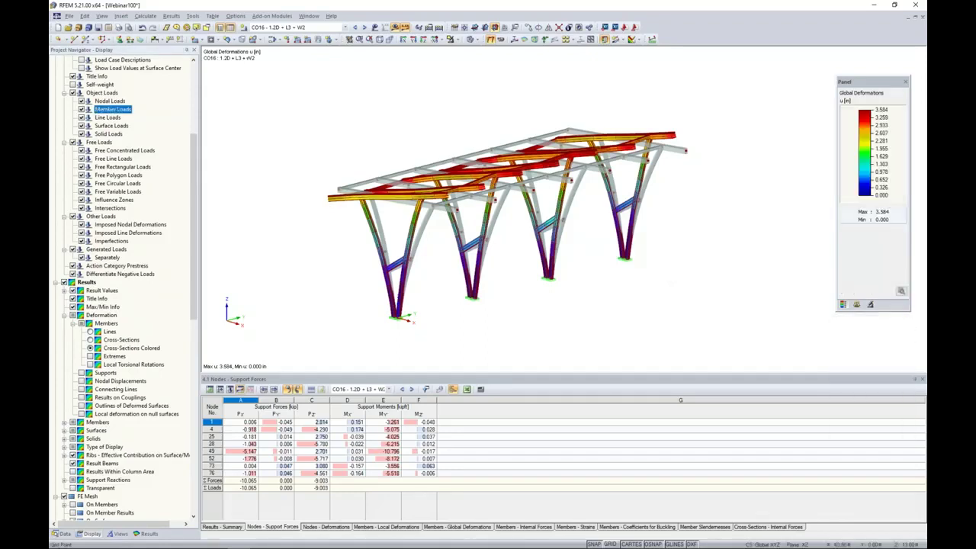
Step: Step through the coloured global deformations of load combinations CO17 to CO21
{"action": "left_click", "coordinate": [364, 26]}
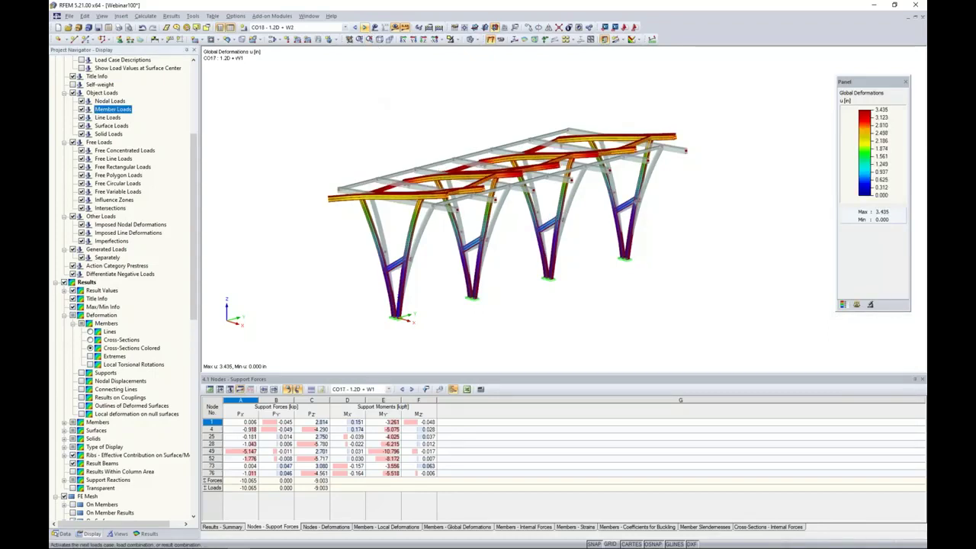
{"action": "left_click", "coordinate": [364, 27]}
{"action": "left_click", "coordinate": [364, 26]}
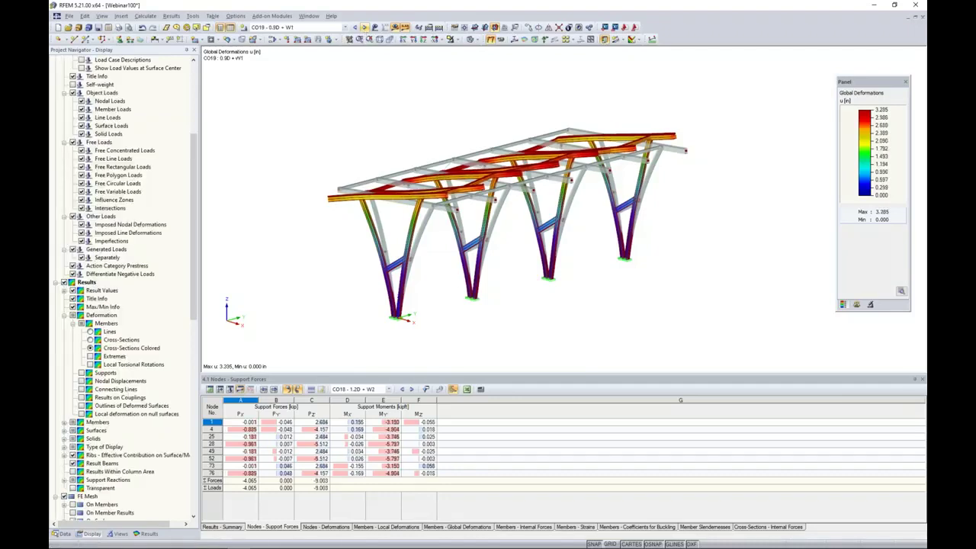
{"action": "left_click", "coordinate": [363, 27]}
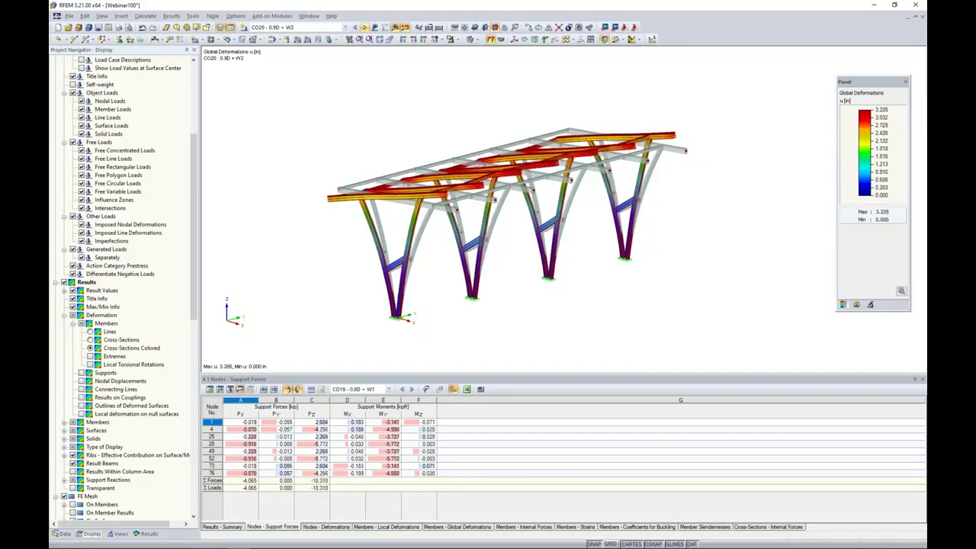
{"action": "left_click", "coordinate": [363, 26]}
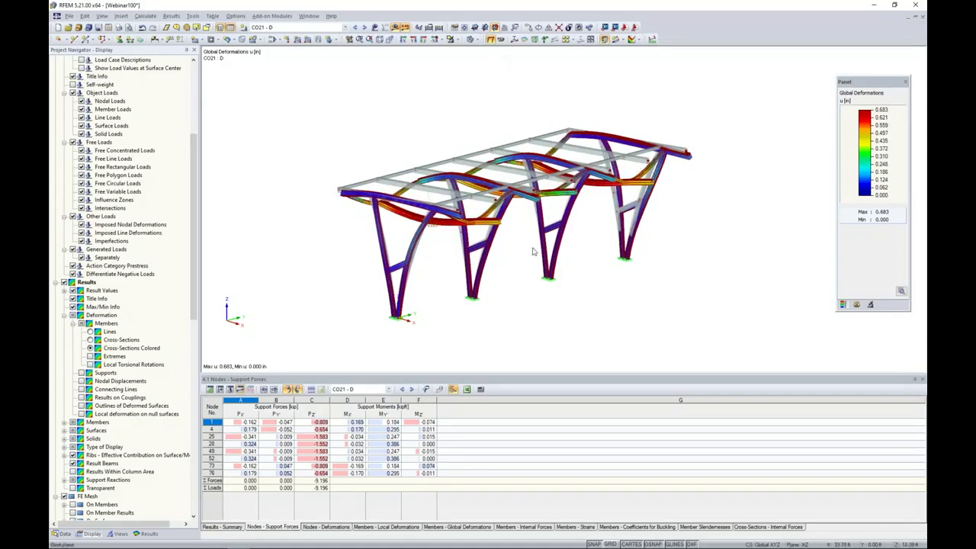
Step: Switch the CO21 results from global deformations to the members' internal force diagrams
{"action": "left_click", "coordinate": [64, 283]}
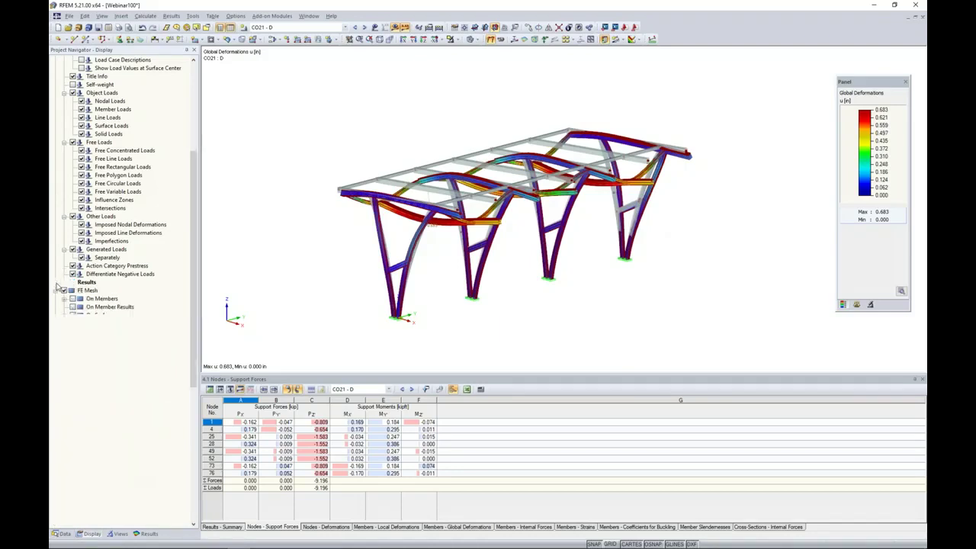
{"action": "left_click", "coordinate": [145, 533]}
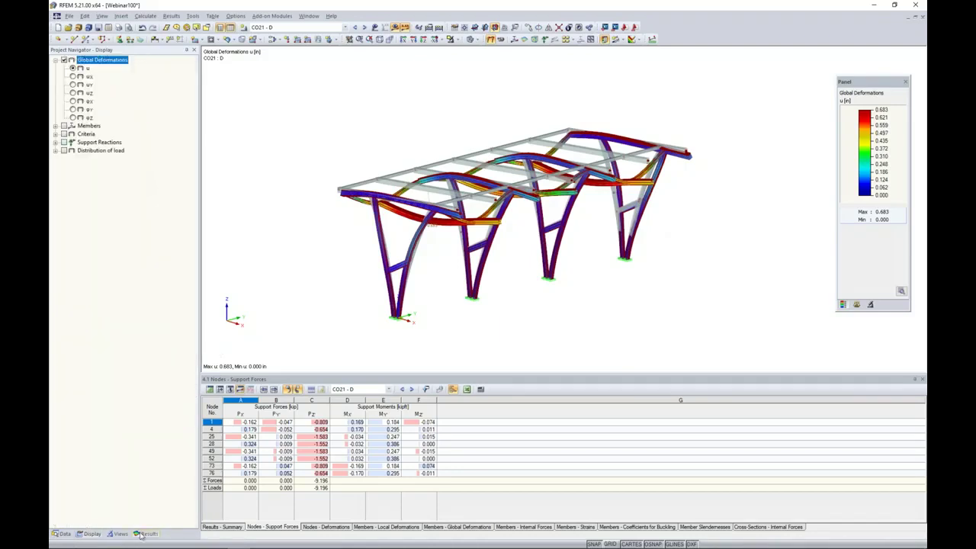
{"action": "left_click", "coordinate": [56, 126]}
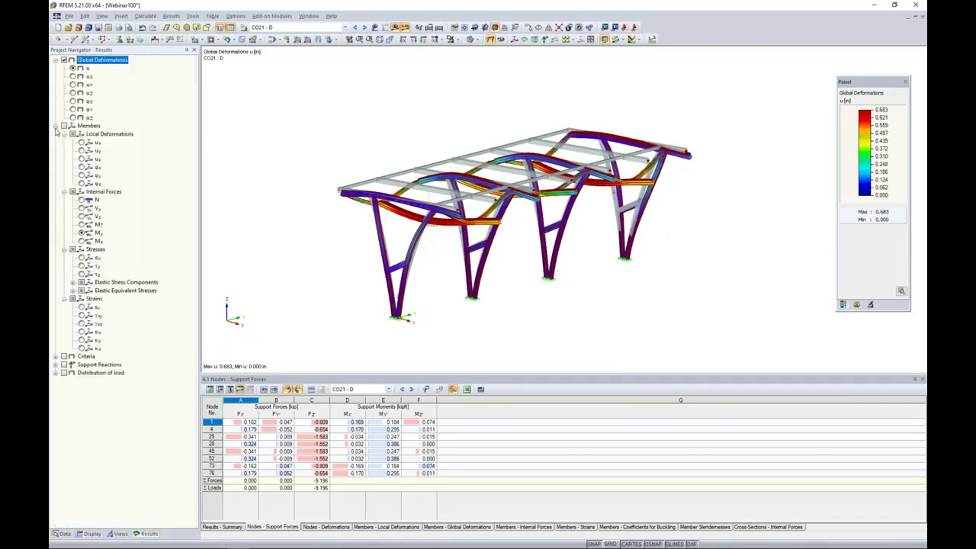
{"action": "left_click", "coordinate": [64, 126]}
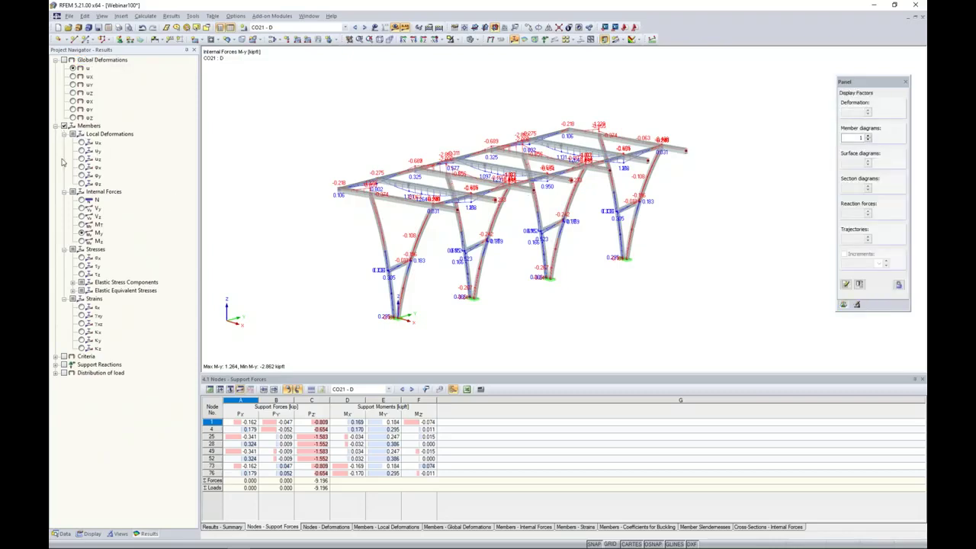
Step: Examine the axial force N, the shear force Vz and the bending moment My of the frame members for CO21
{"action": "middle_click_drag", "start_coordinate": [341, 230], "coordinate": [366, 201]}
{"action": "scroll", "coordinate": [403, 220], "scroll_direction": "up", "scroll_amount": 5}
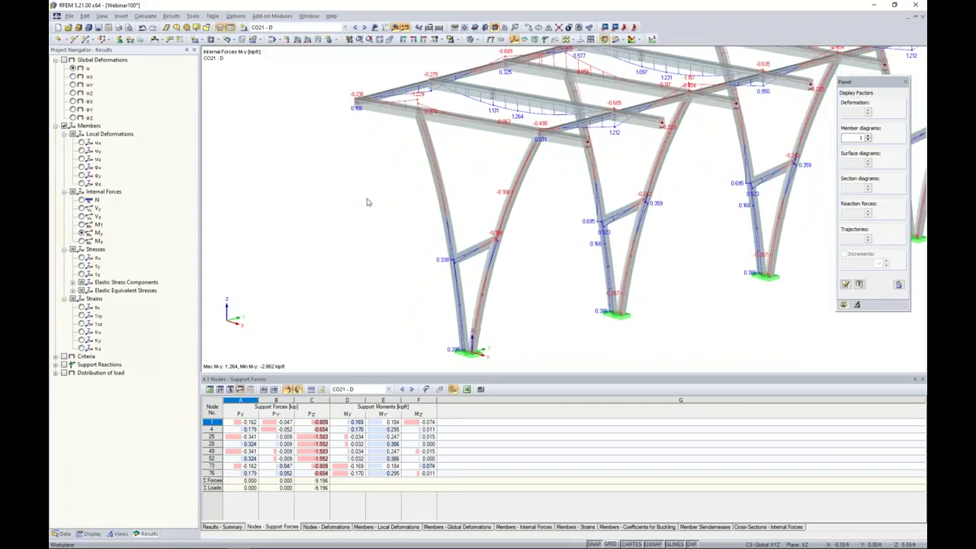
{"action": "left_click", "coordinate": [81, 199]}
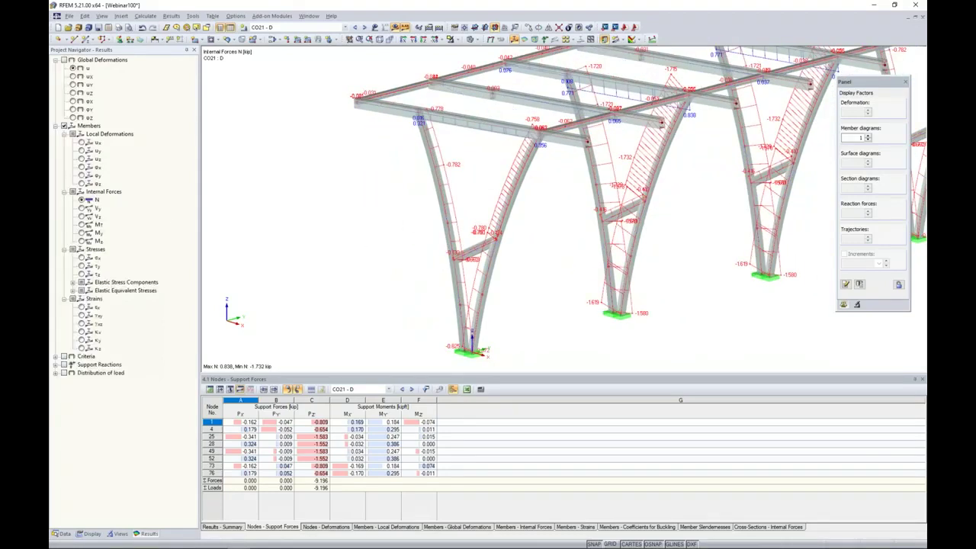
{"action": "left_click", "coordinate": [82, 216]}
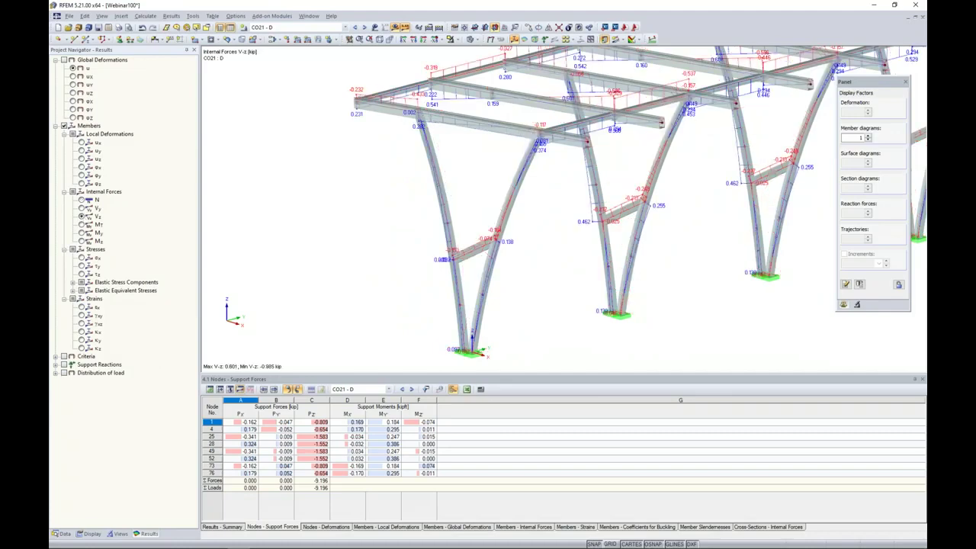
{"action": "left_click", "coordinate": [82, 233]}
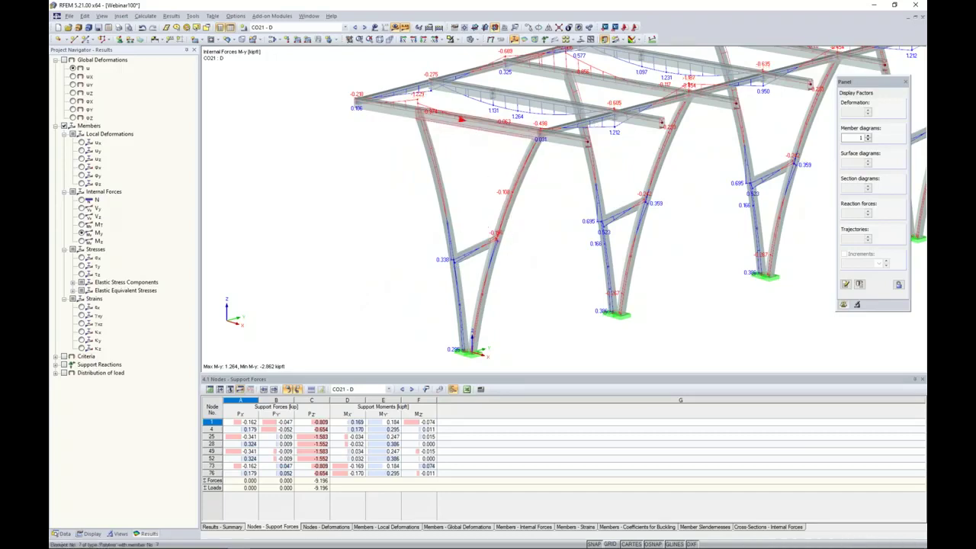
Step: Open the result diagrams of the front frame's roof beam, add the axial force N and view them up to CO23, closing the diagrams
{"action": "right_click", "coordinate": [474, 137]}
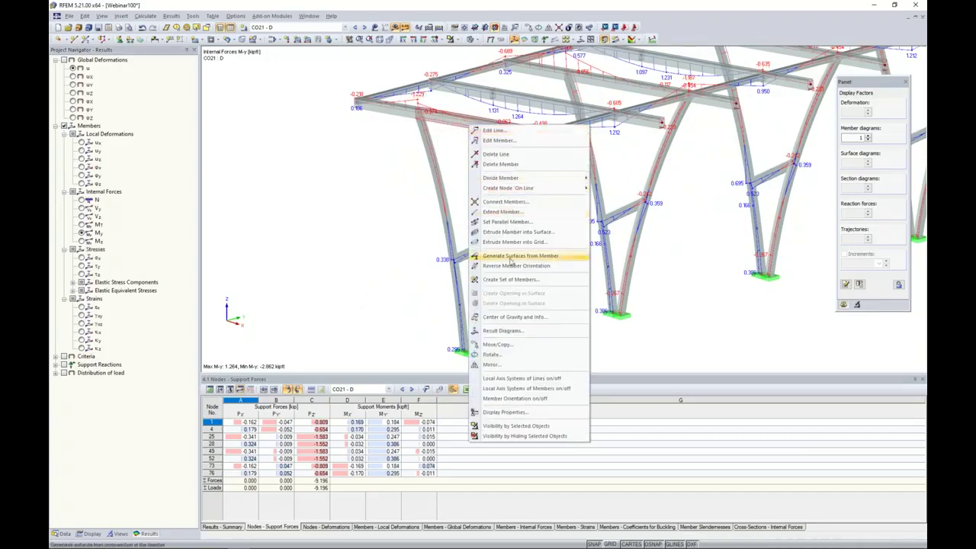
{"action": "left_click", "coordinate": [502, 331]}
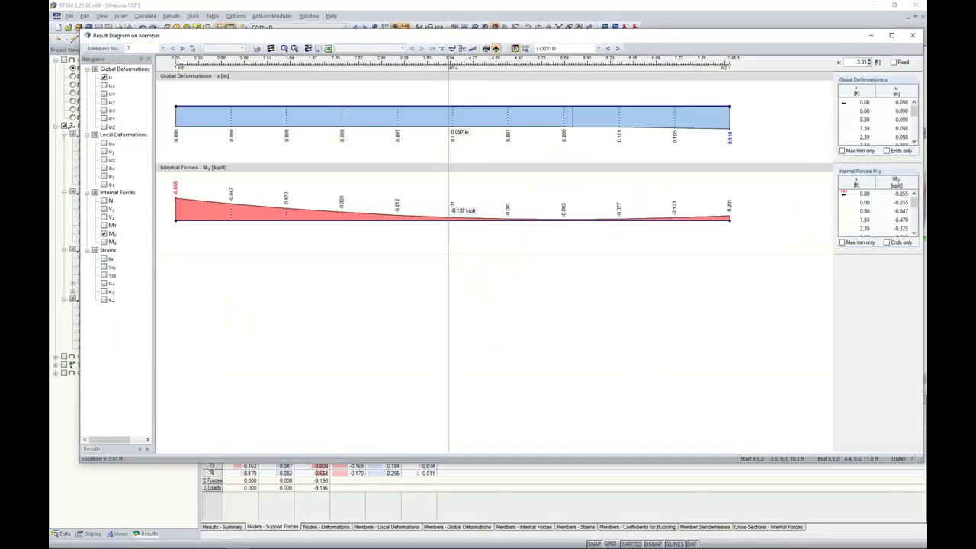
{"action": "left_click", "coordinate": [104, 201]}
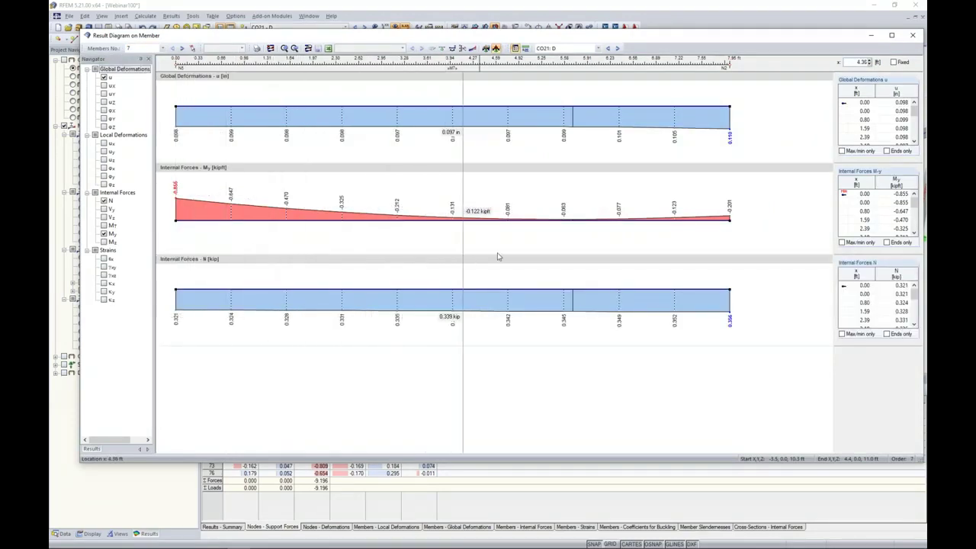
{"action": "left_click", "coordinate": [618, 48]}
{"action": "left_click", "coordinate": [618, 48]}
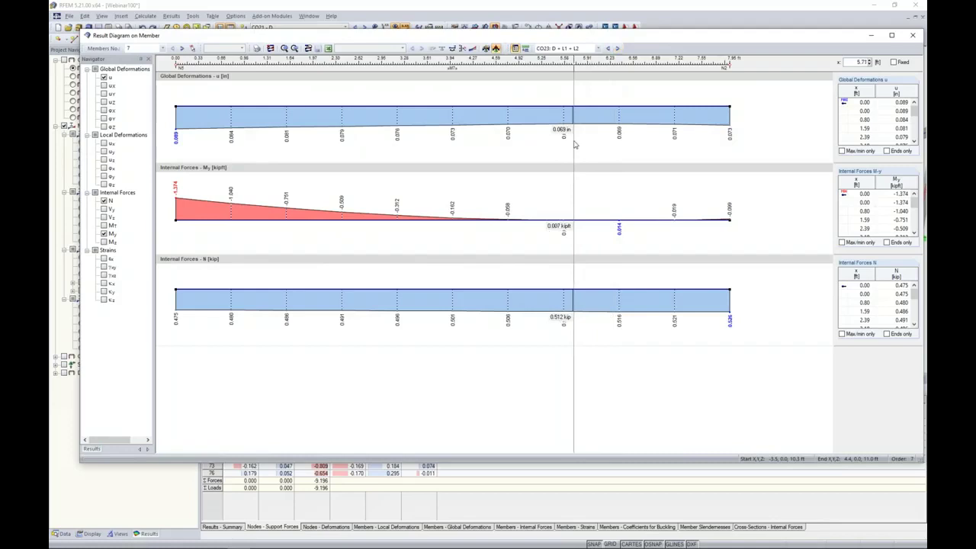
{"action": "left_click", "coordinate": [913, 35]}
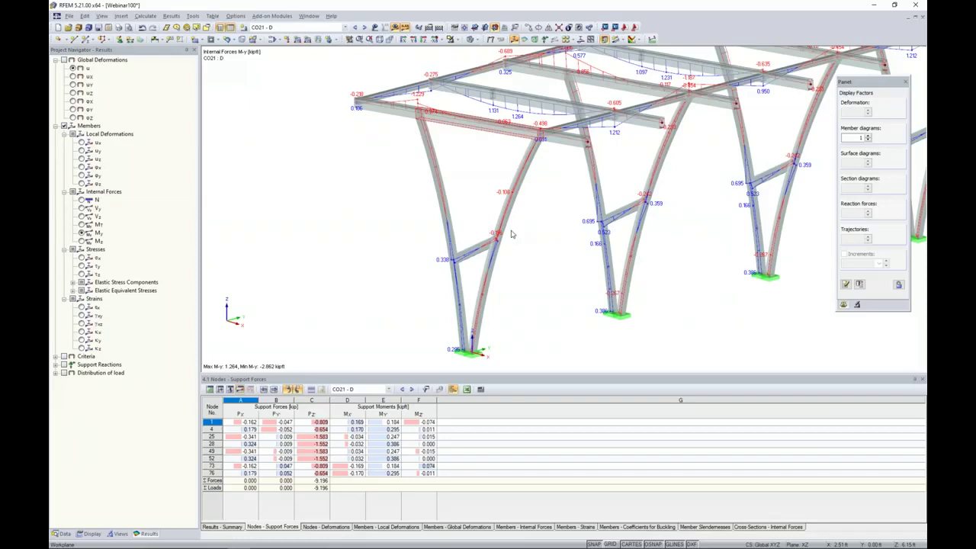
Step: Turn off the member results and display the support reactions at the column bases for CO21
{"action": "left_click", "coordinate": [56, 128]}
{"action": "left_click", "coordinate": [64, 126]}
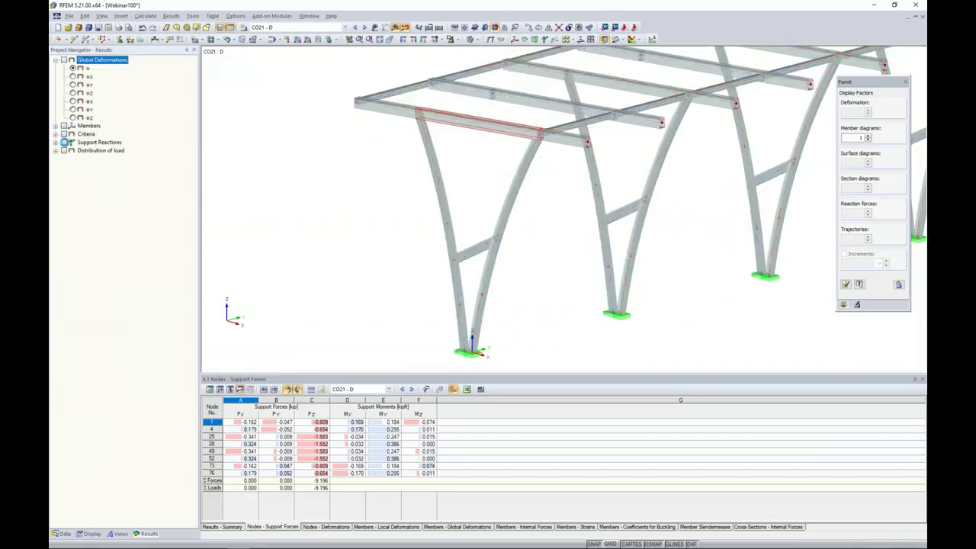
{"action": "left_click", "coordinate": [64, 143]}
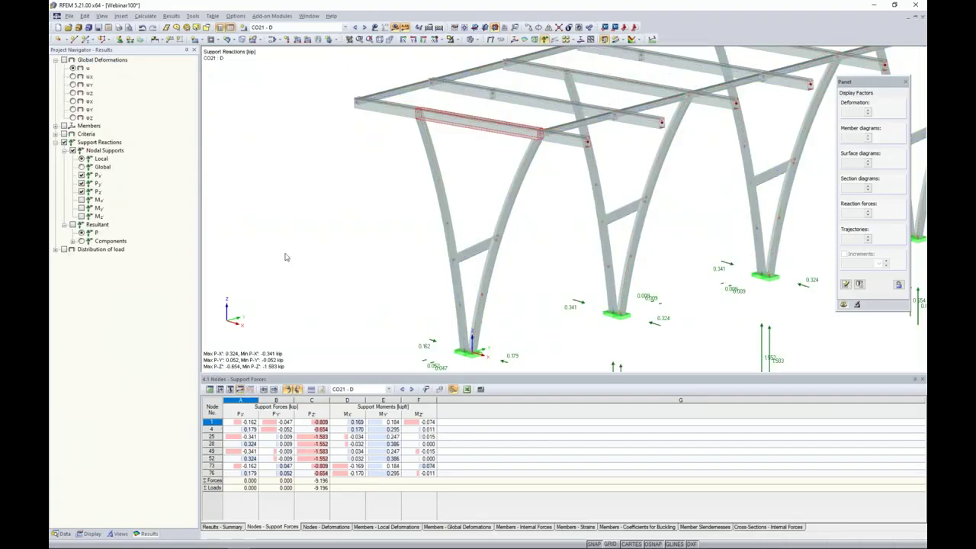
{"action": "middle_click_drag", "start_coordinate": [377, 254], "coordinate": [348, 188]}
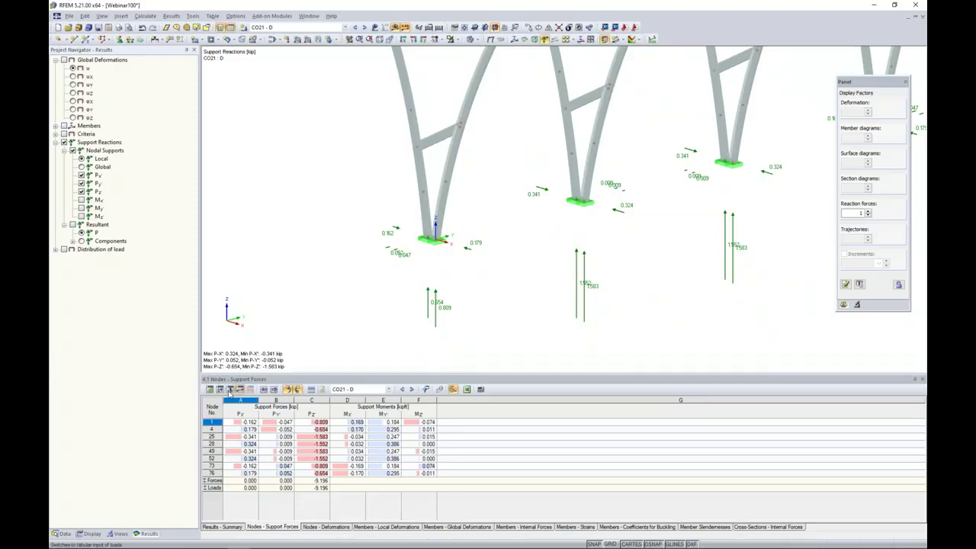
Step: Review the support forces table row by row, locating nodes 25, 28, 49 and 52 on the model
{"action": "left_click", "coordinate": [320, 381]}
{"action": "left_click", "coordinate": [212, 430]}
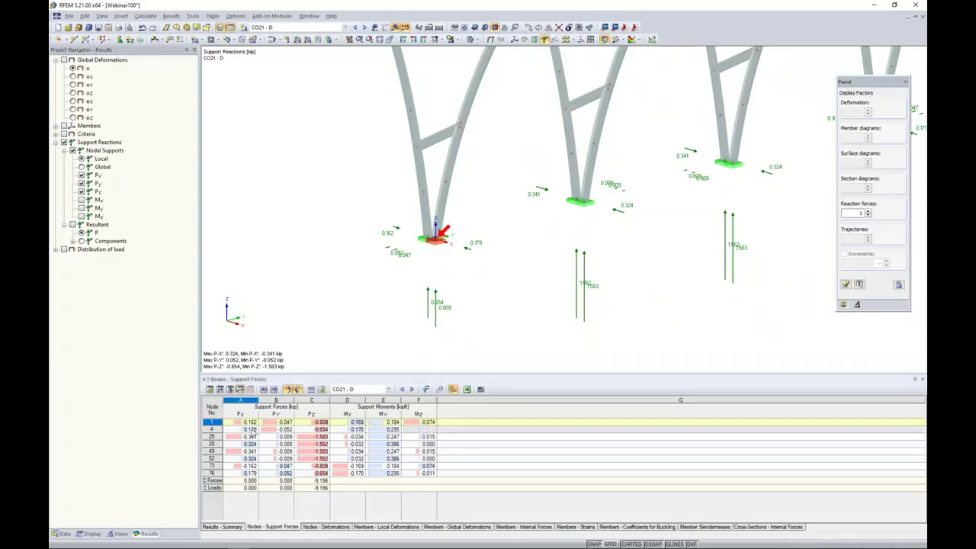
{"action": "left_click", "coordinate": [250, 437]}
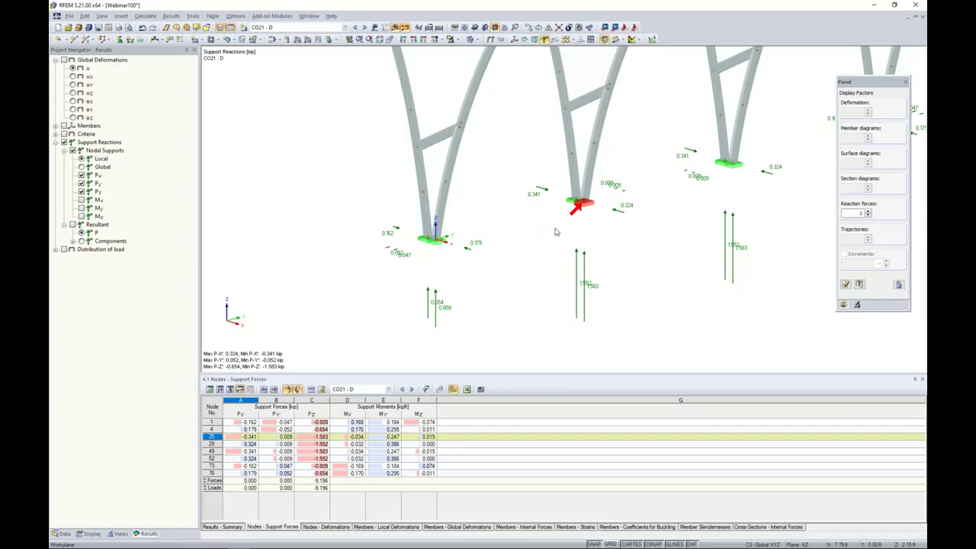
{"action": "left_click", "coordinate": [252, 444]}
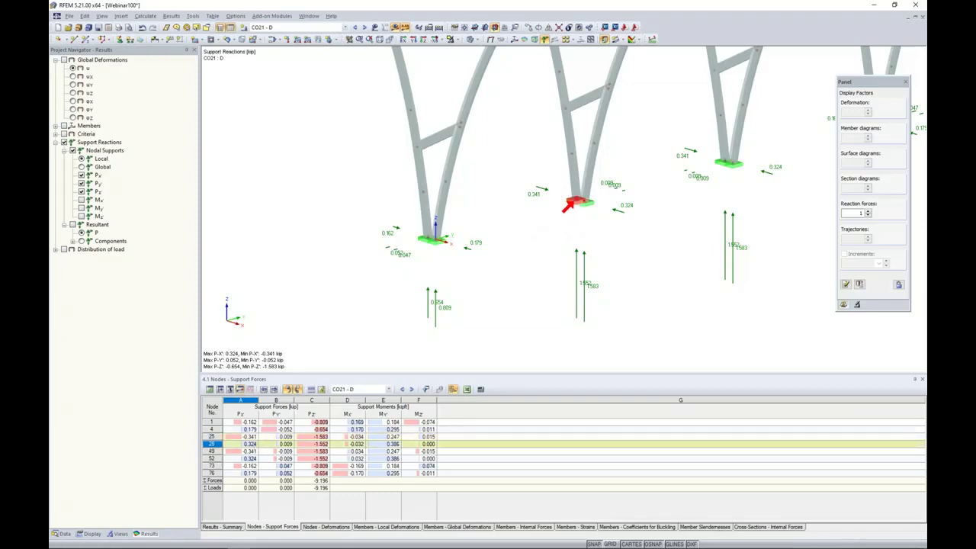
{"action": "left_click", "coordinate": [252, 452]}
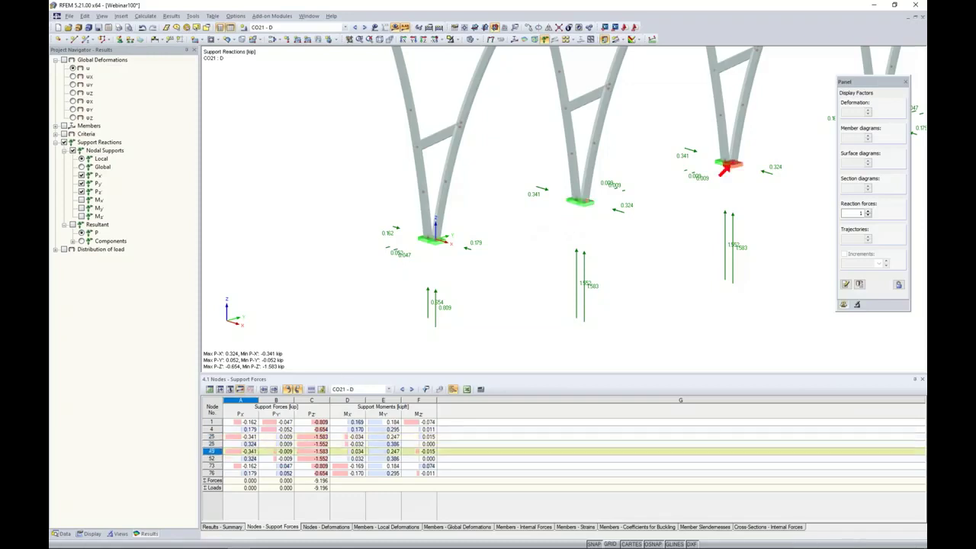
{"action": "left_click", "coordinate": [250, 459]}
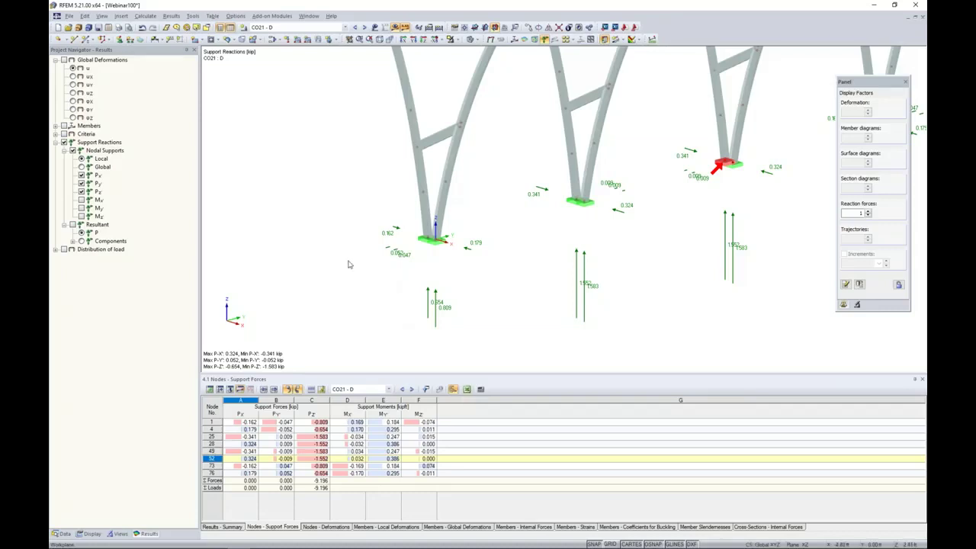
Step: Hide the results on the carport model and return to the project's model data tree
{"action": "scroll", "coordinate": [348, 265], "scroll_direction": "down", "scroll_amount": 5}
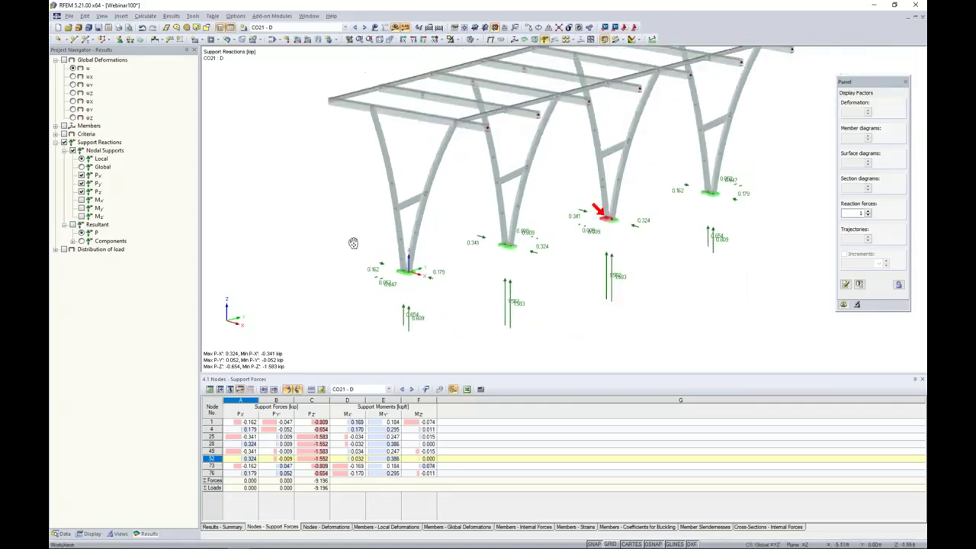
{"action": "left_click", "coordinate": [395, 27]}
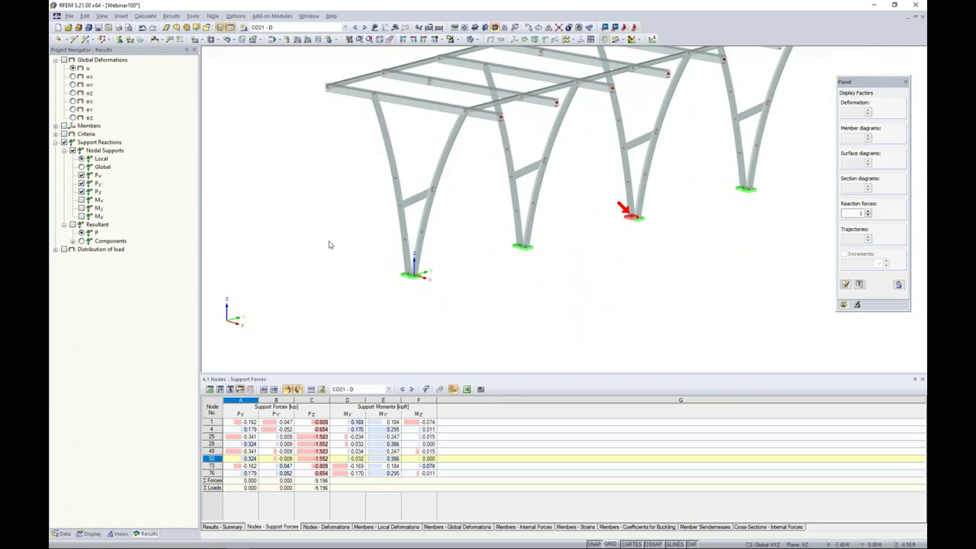
{"action": "left_click", "coordinate": [62, 533]}
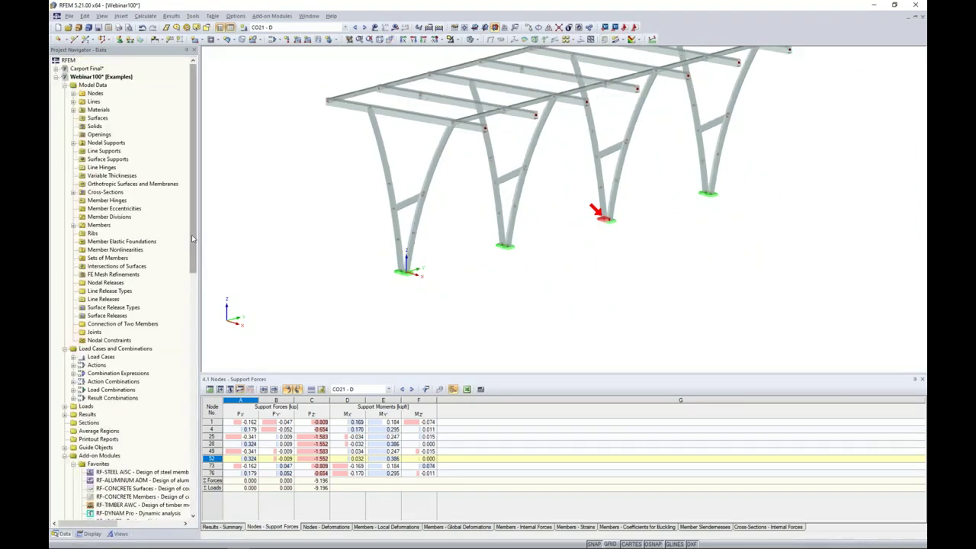
Step: Open the RF-ALUMINUM ADM add-on module for designing aluminum members according to ADM
{"action": "left_click_drag", "start_coordinate": [194, 236], "coordinate": [198, 290]}
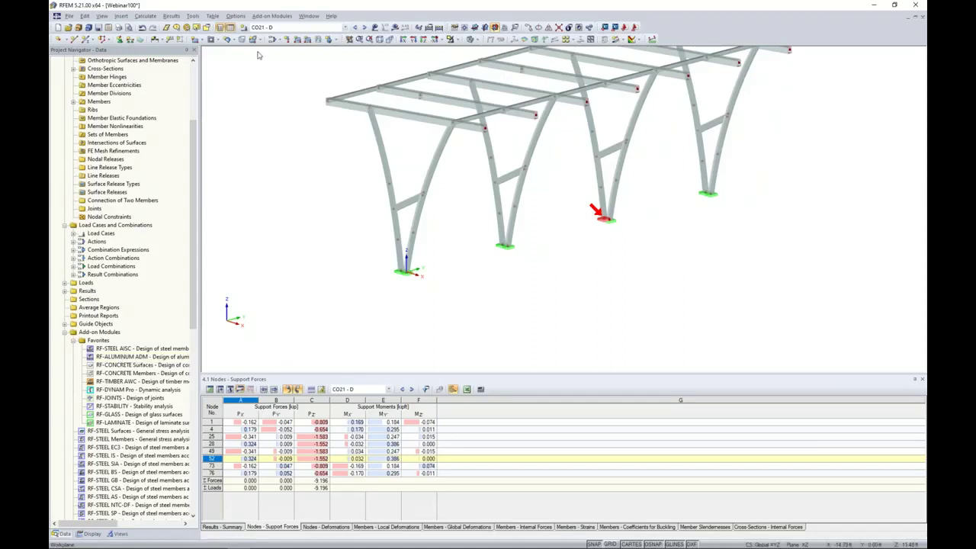
{"action": "left_click", "coordinate": [267, 17]}
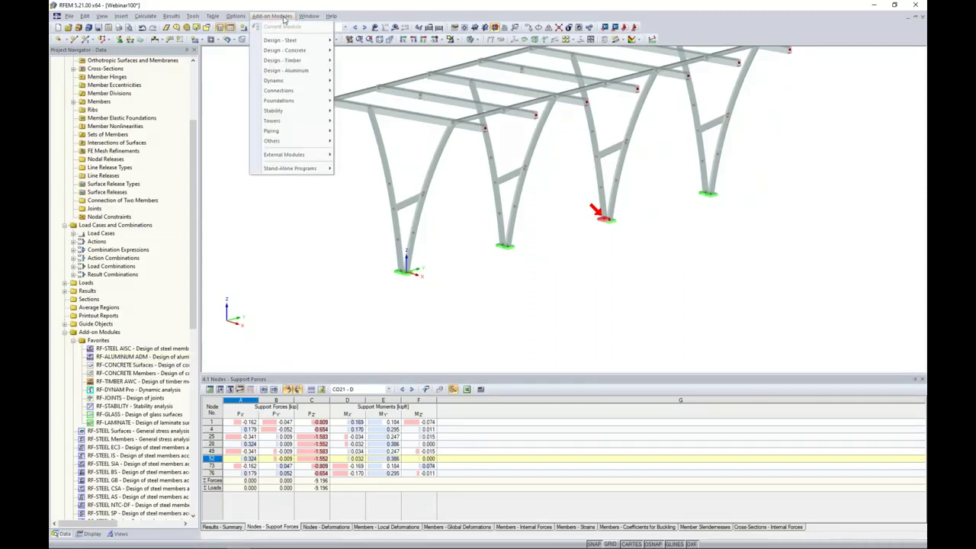
{"action": "mouse_move", "coordinate": [292, 73]}
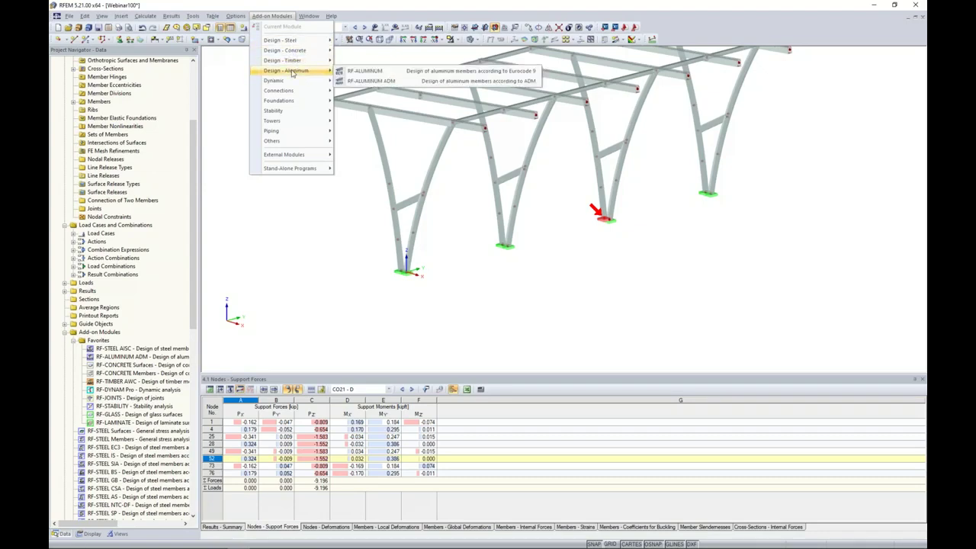
{"action": "left_click", "coordinate": [370, 81]}
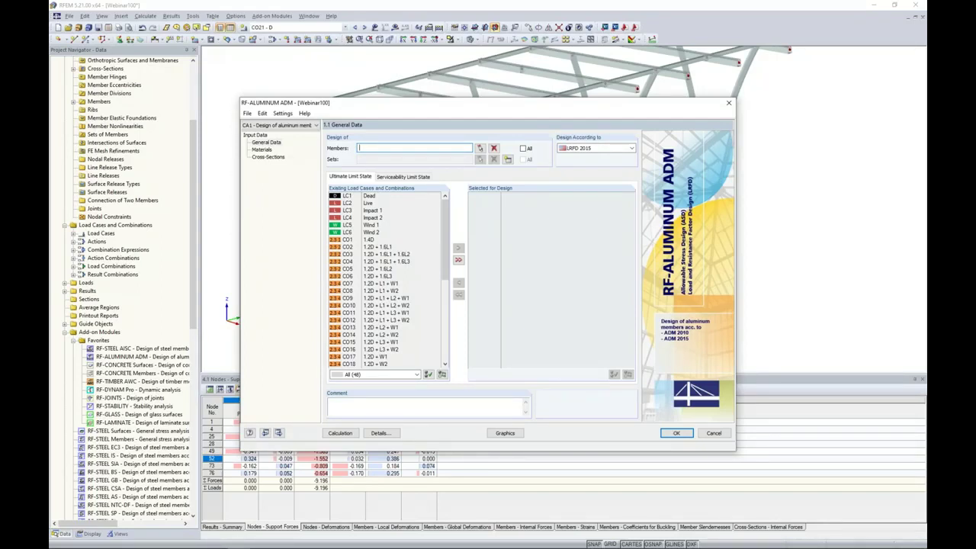
{"action": "left_click_drag", "start_coordinate": [393, 106], "coordinate": [286, 187]}
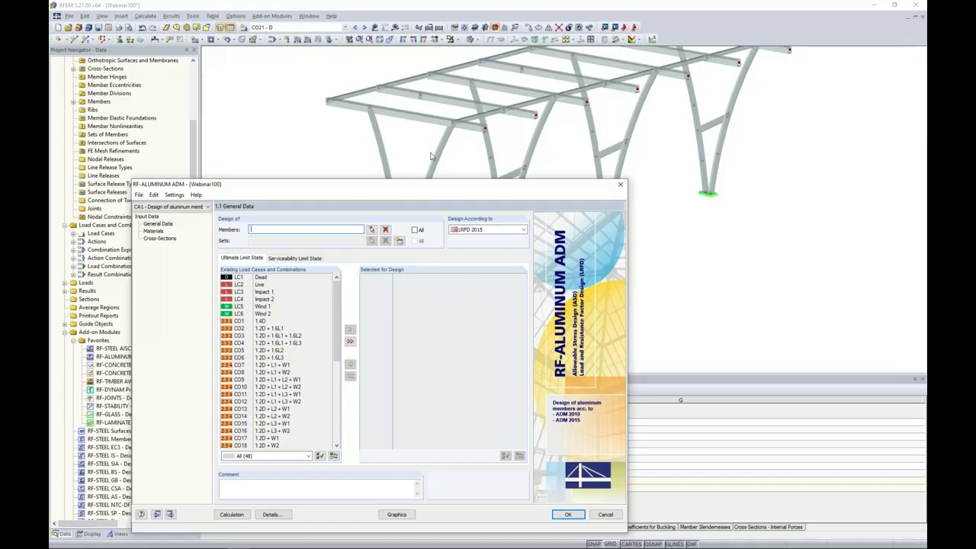
{"action": "left_click_drag", "start_coordinate": [409, 187], "coordinate": [467, 91]}
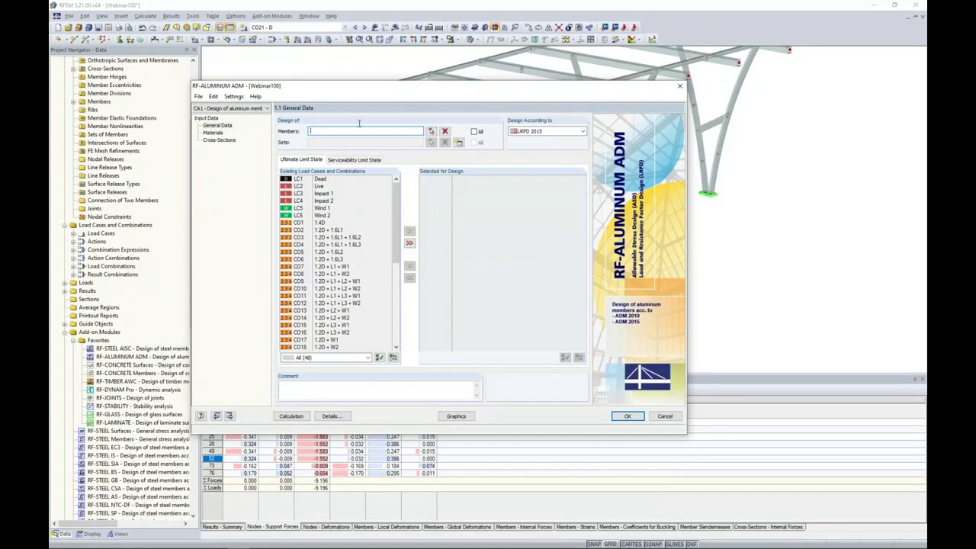
Step: Rename design case CA1 as "Secondary Beams"
{"action": "left_click", "coordinate": [198, 97]}
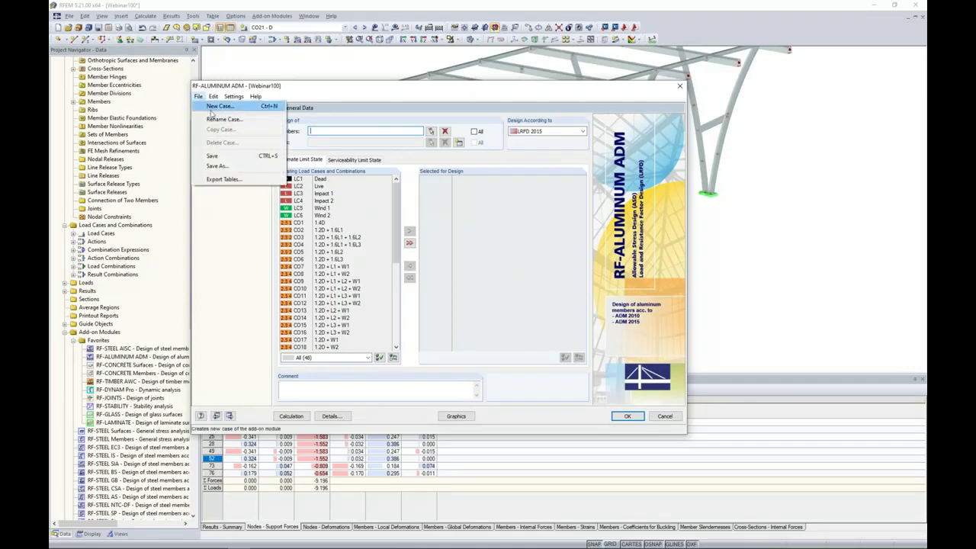
{"action": "left_click", "coordinate": [218, 119]}
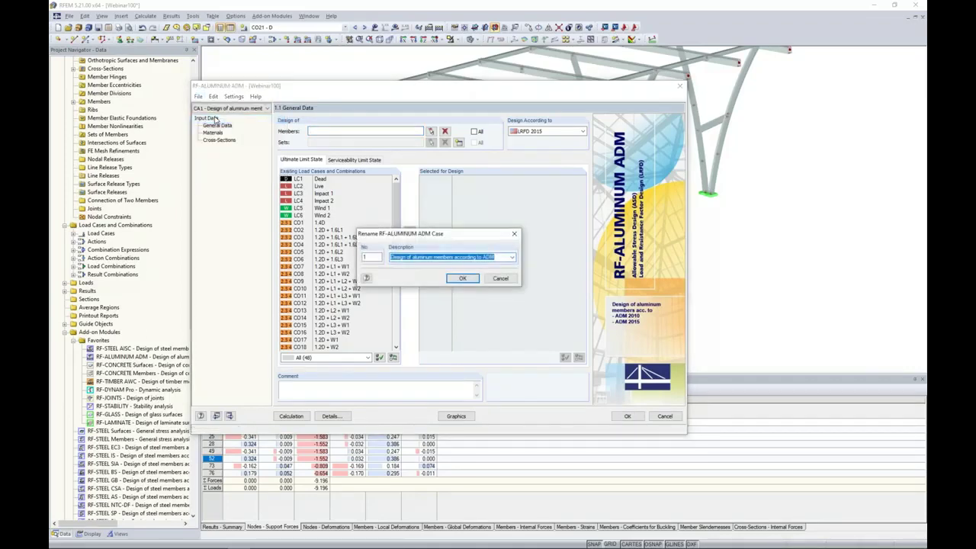
{"action": "type", "text": "Secon"}
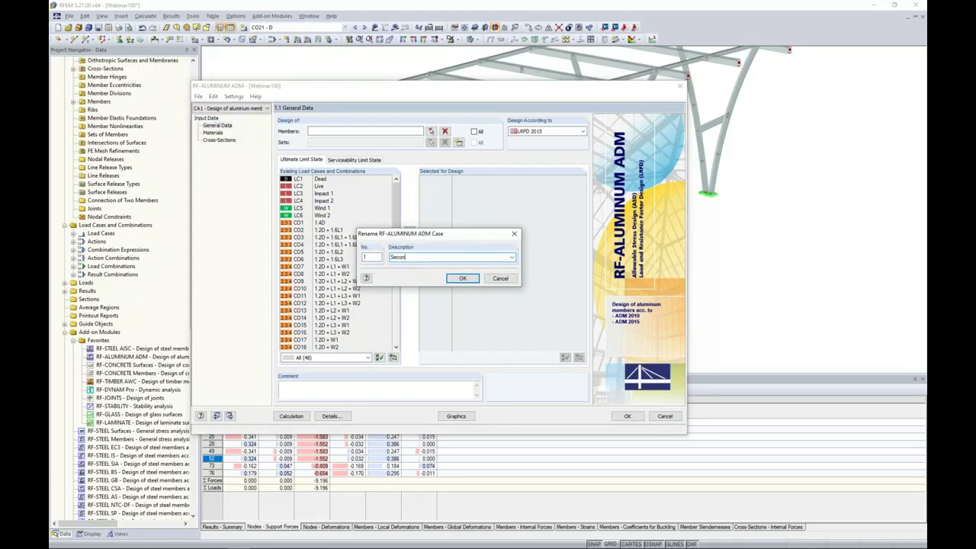
{"action": "type", "text": "dary Beams"}
{"action": "left_click", "coordinate": [463, 277]}
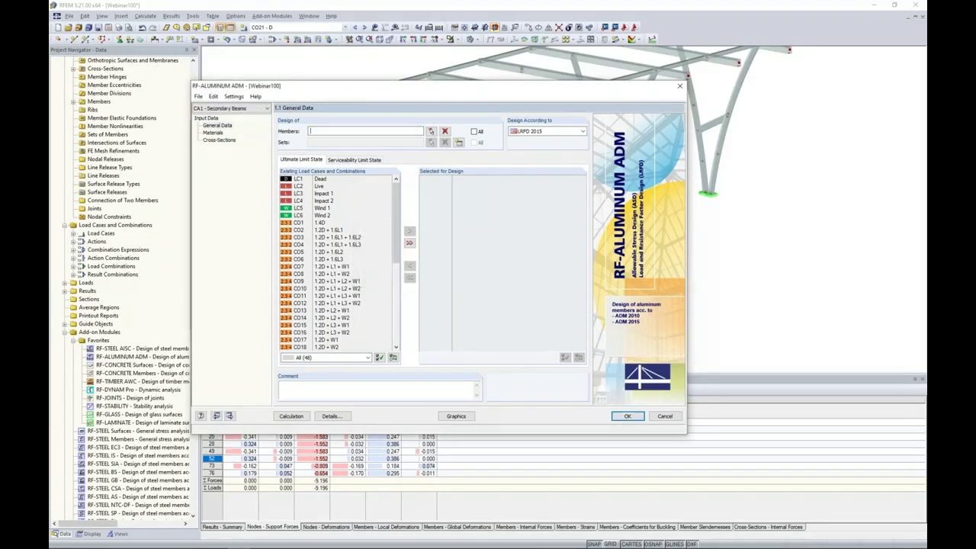
Step: Isolate the members with cross-section 3 - RT 3 x 3 x 0.125 and select all of them graphically for design
{"action": "left_click", "coordinate": [431, 135]}
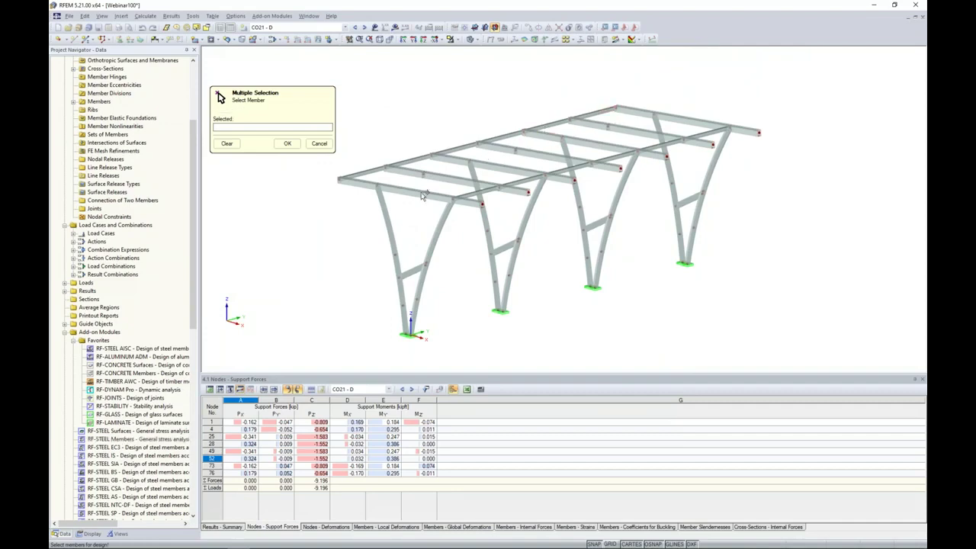
{"action": "left_click", "coordinate": [119, 535]}
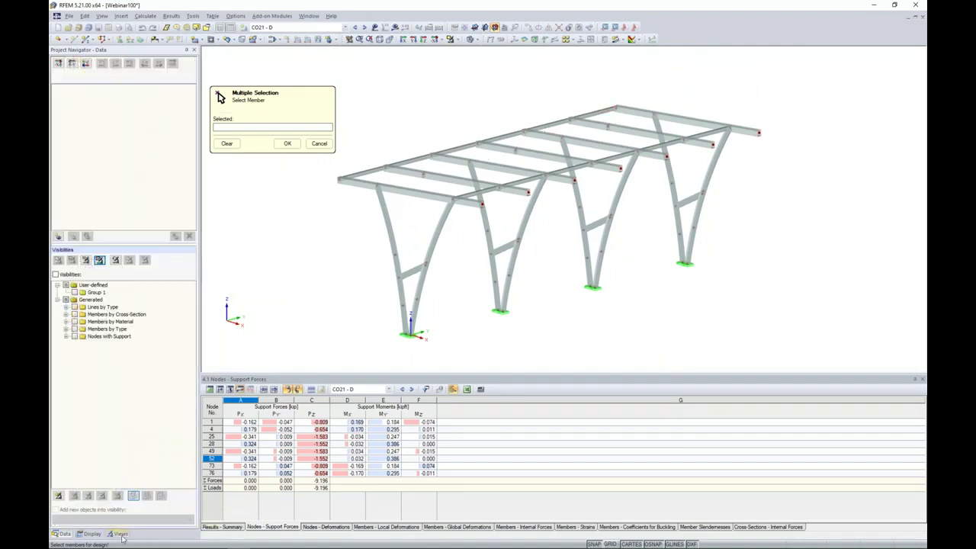
{"action": "left_click", "coordinate": [67, 314]}
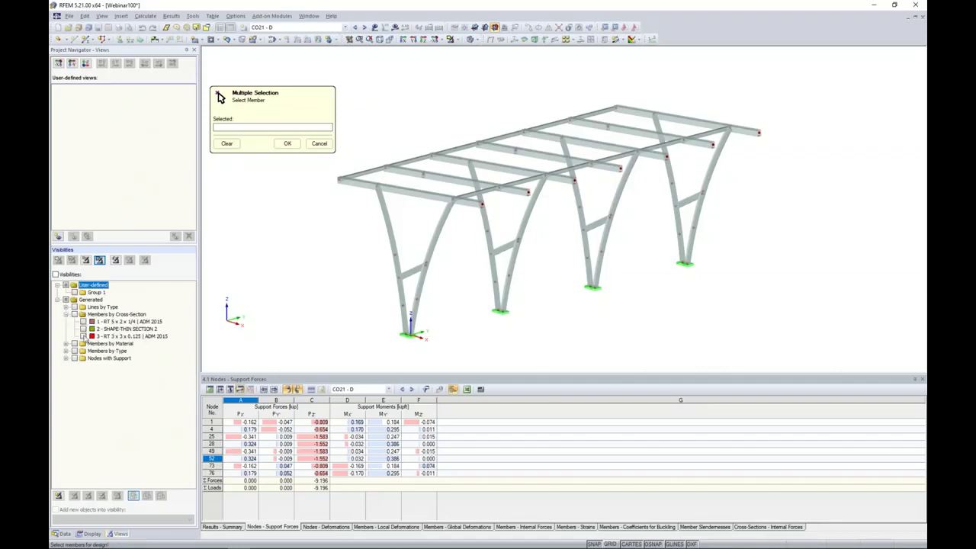
{"action": "left_click", "coordinate": [84, 336]}
{"action": "middle_click_drag", "start_coordinate": [427, 284], "coordinate": [450, 273]}
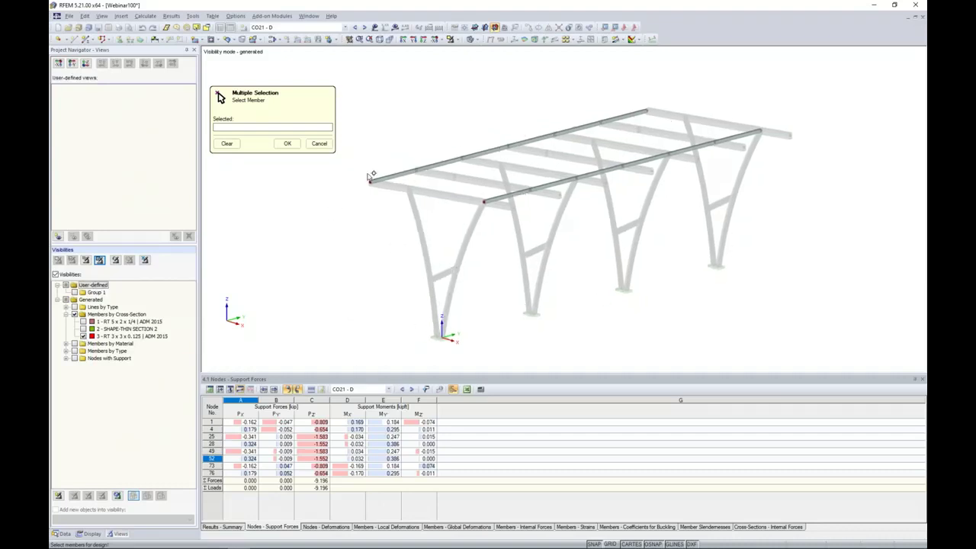
{"action": "left_click_drag", "start_coordinate": [825, 255], "coordinate": [354, 74]}
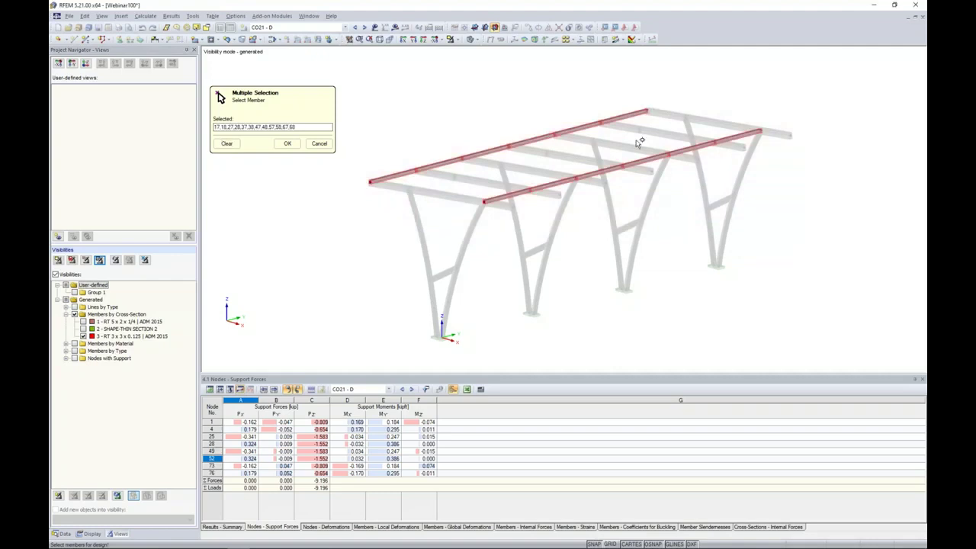
{"action": "left_click", "coordinate": [288, 144]}
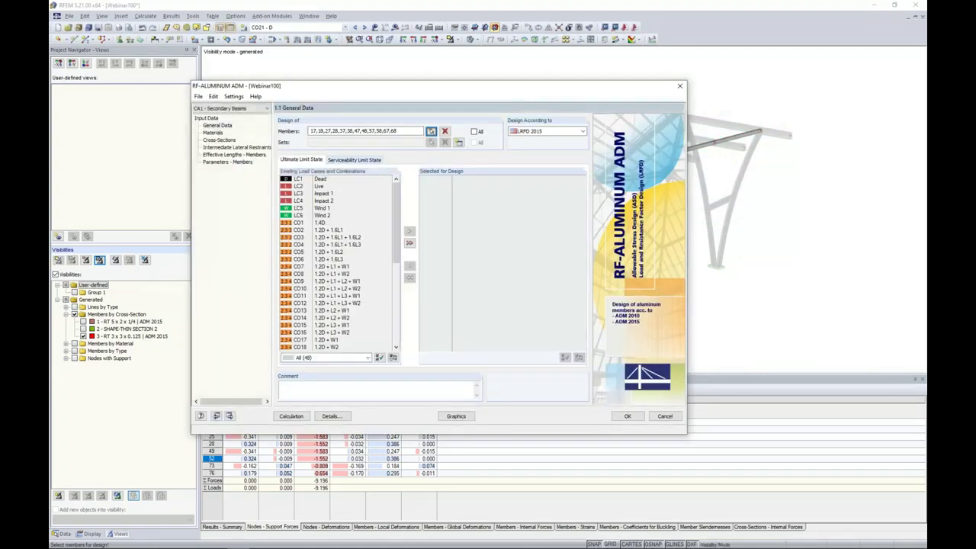
Step: Keep LRFD 2015 as the design standard and add CO1 to CO20 to the ultimate limit state design
{"action": "left_click", "coordinate": [574, 131]}
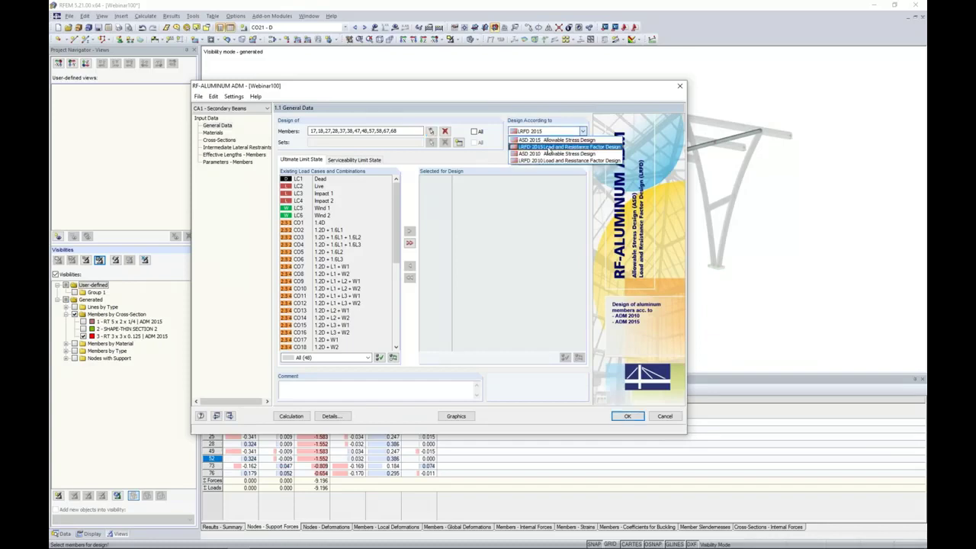
{"action": "left_click", "coordinate": [482, 240]}
{"action": "scroll", "coordinate": [344, 252], "scroll_direction": "down", "scroll_amount": 2}
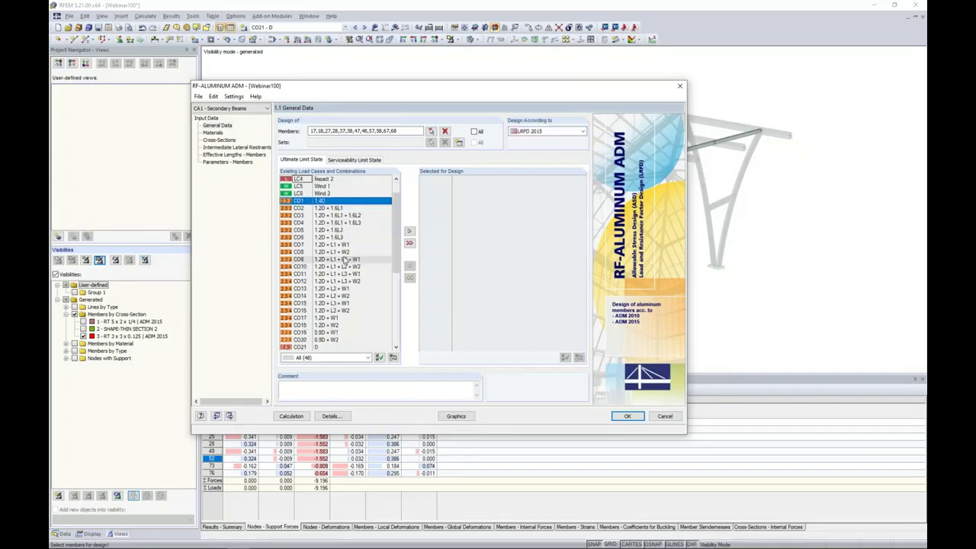
{"action": "left_click", "coordinate": [342, 297], "text": "shift"}
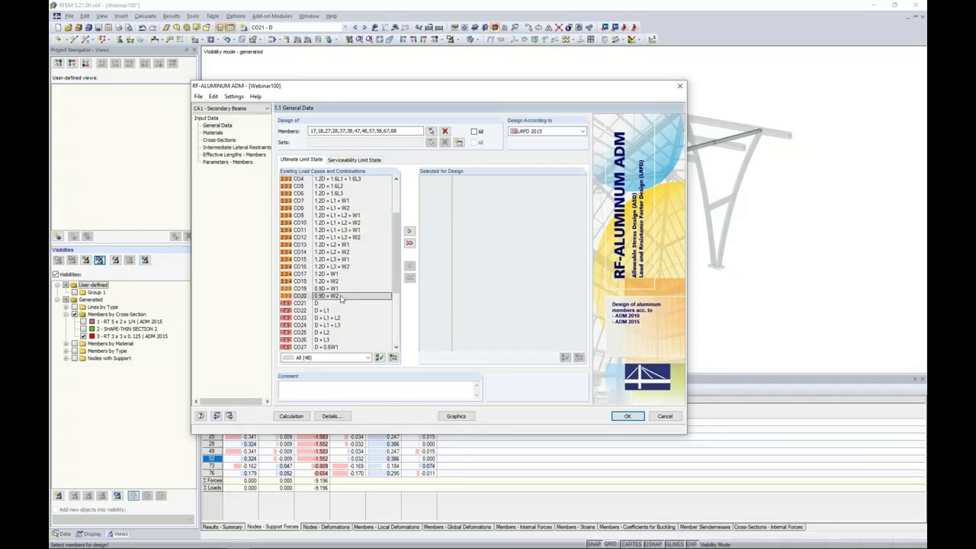
{"action": "left_click", "coordinate": [409, 231]}
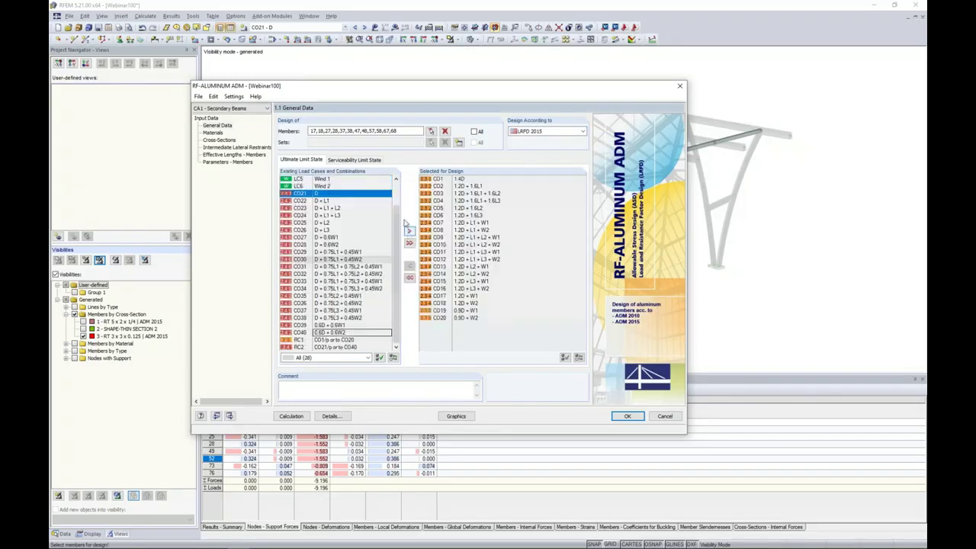
Step: Add load combinations CO21 to CO40 to the serviceability limit state design
{"action": "left_click", "coordinate": [376, 161]}
{"action": "scroll", "coordinate": [315, 239], "scroll_direction": "down", "scroll_amount": 6}
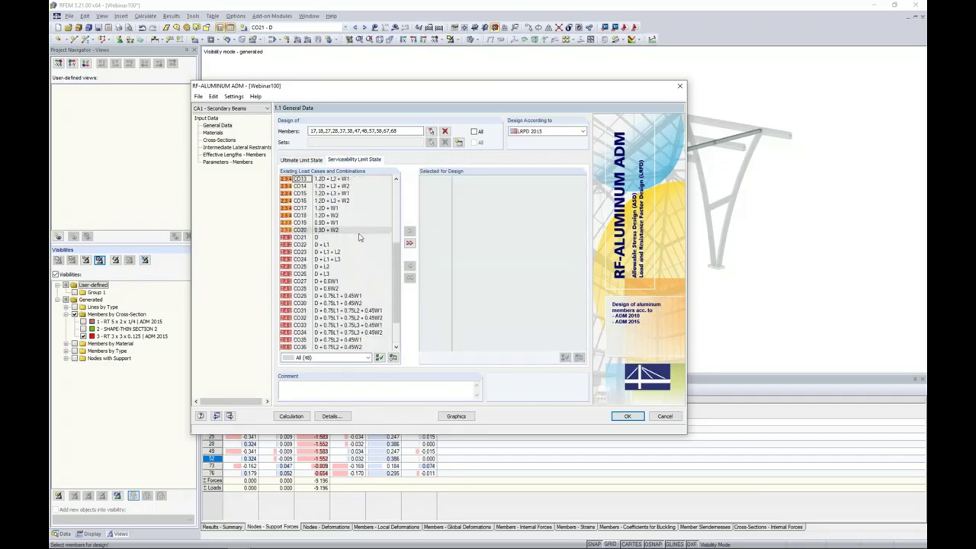
{"action": "left_click", "coordinate": [315, 239]}
{"action": "scroll", "coordinate": [316, 244], "scroll_direction": "down", "scroll_amount": 2}
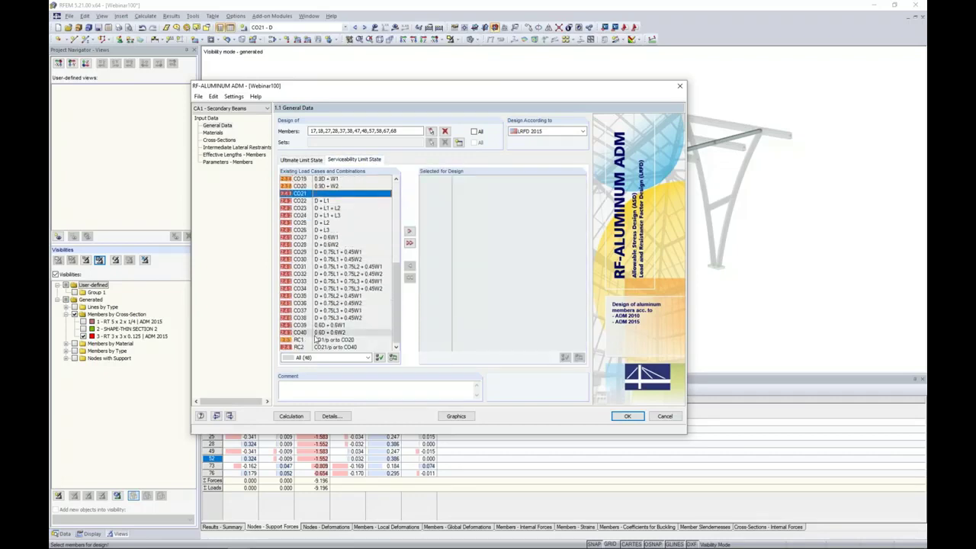
{"action": "left_click", "coordinate": [317, 333], "text": "shift"}
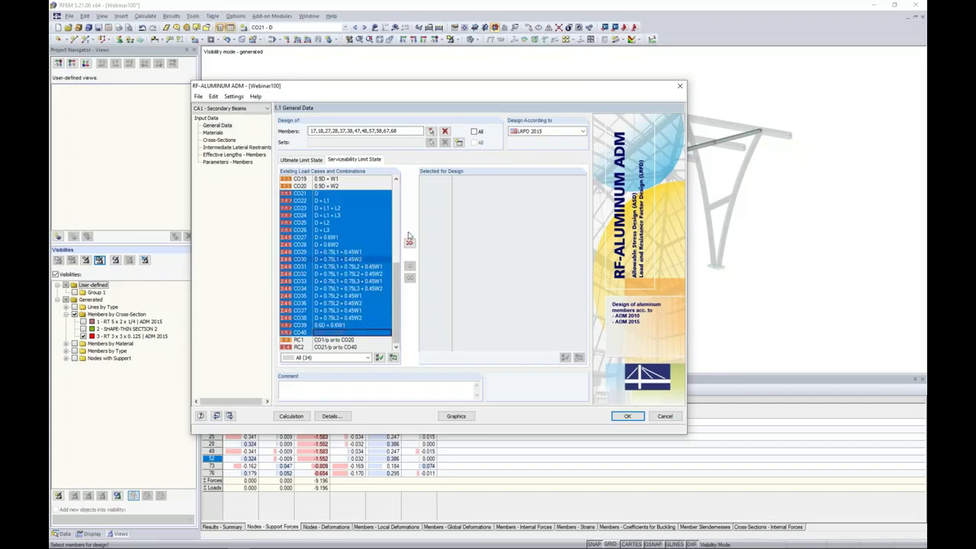
{"action": "left_click", "coordinate": [409, 231]}
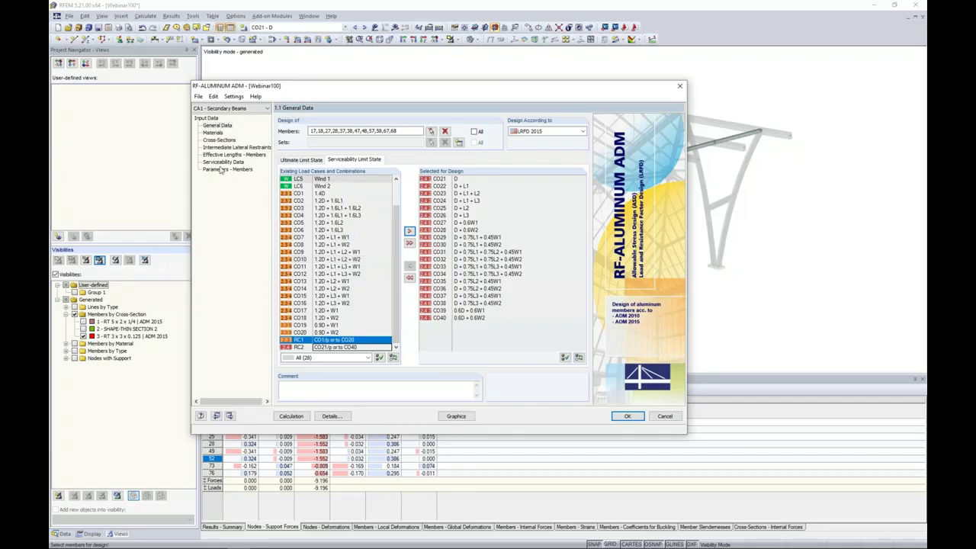
Step: Review the properties of the aluminum 6061-T6 material and the RT 3 x 3 x 0.125 cross-section in the design case
{"action": "left_click", "coordinate": [213, 133]}
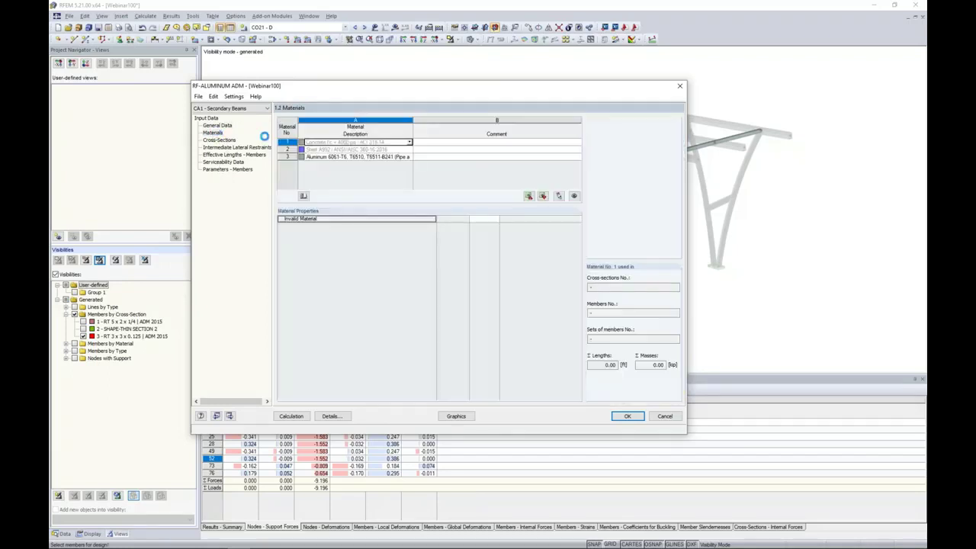
{"action": "left_click", "coordinate": [324, 157]}
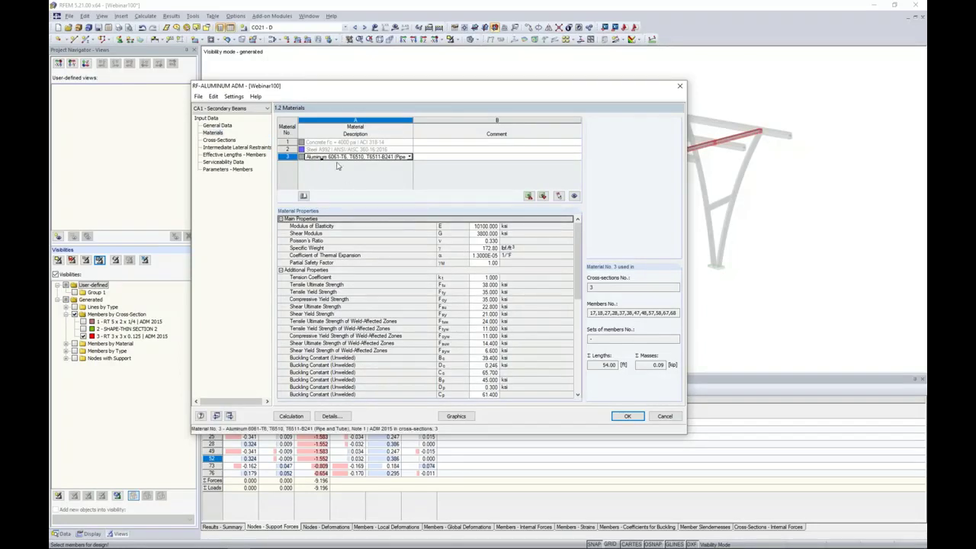
{"action": "left_click", "coordinate": [220, 140]}
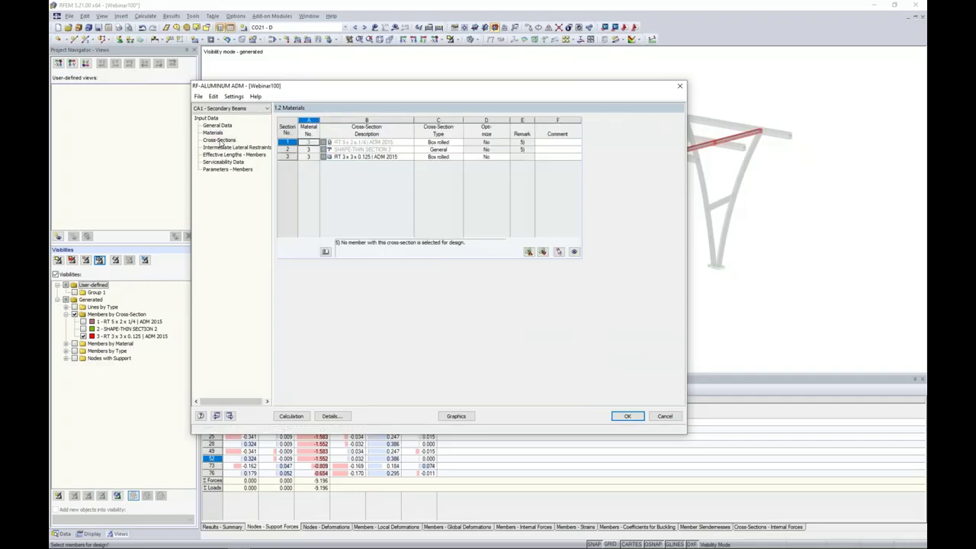
{"action": "left_click", "coordinate": [368, 157]}
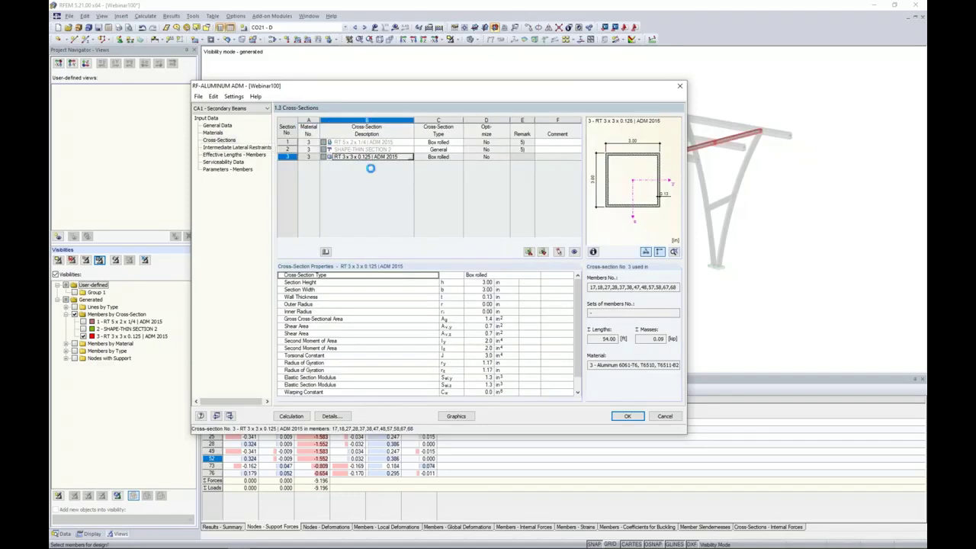
{"action": "left_click_drag", "start_coordinate": [577, 296], "coordinate": [574, 308]}
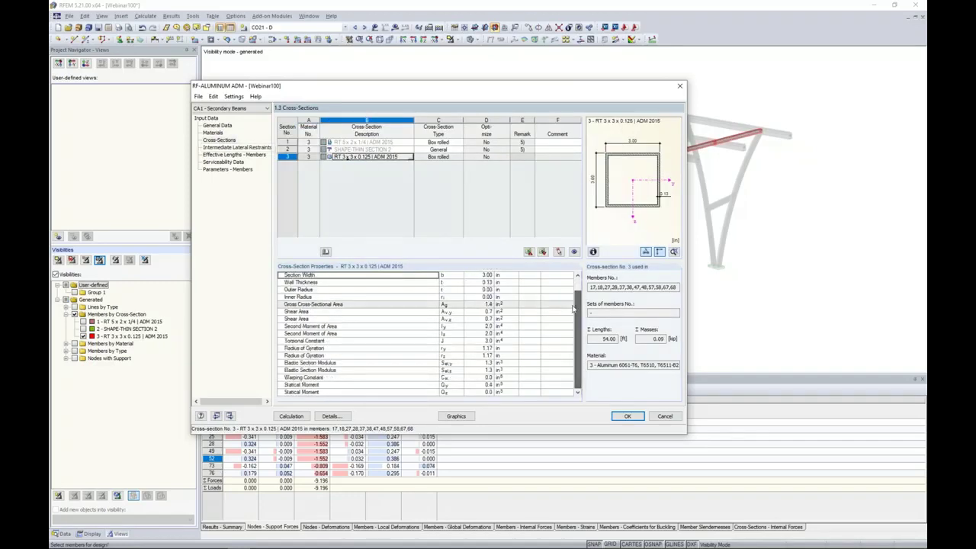
Step: Review the intermediate lateral restraints and effective lengths of the secondary beams, comparing member 17 with the model
{"action": "left_click", "coordinate": [242, 147]}
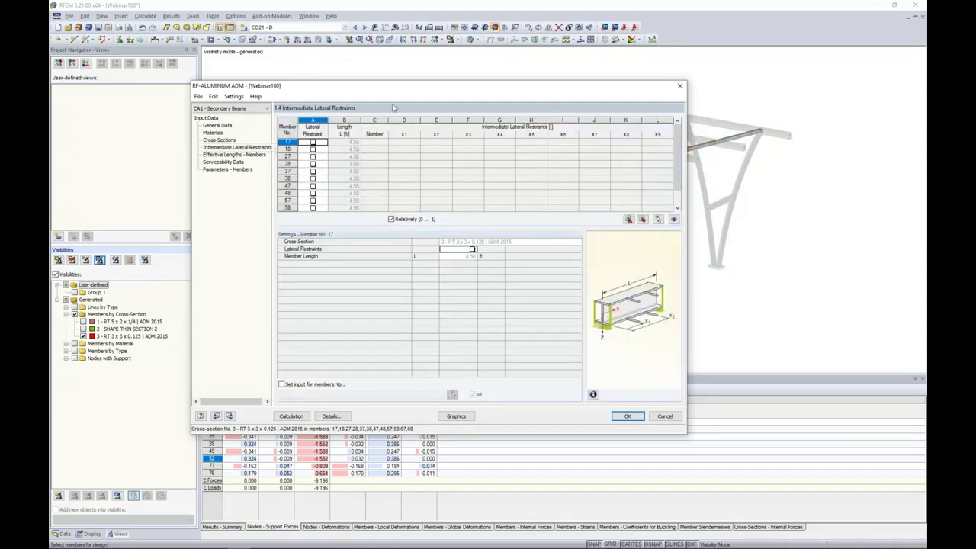
{"action": "left_click_drag", "start_coordinate": [397, 89], "coordinate": [413, 210]}
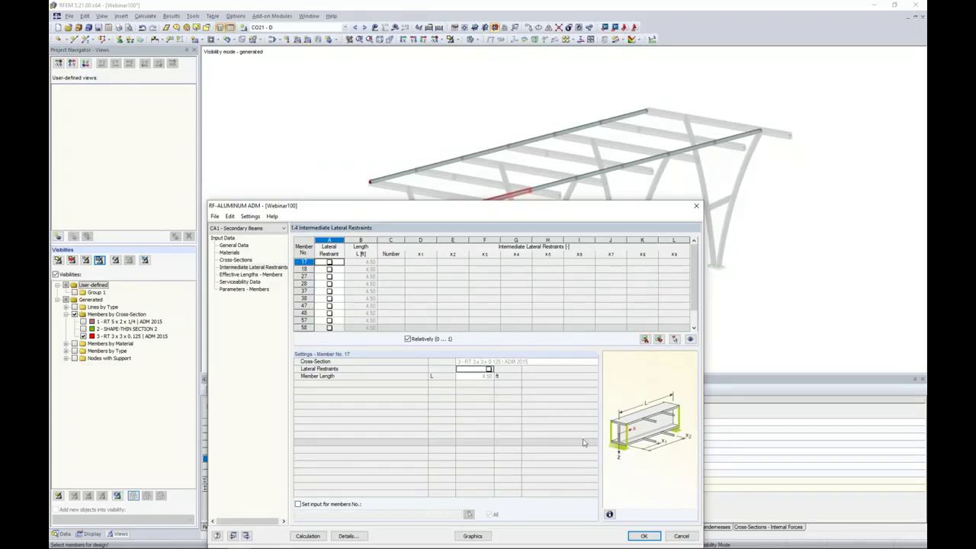
{"action": "left_click_drag", "start_coordinate": [337, 202], "coordinate": [352, 96]}
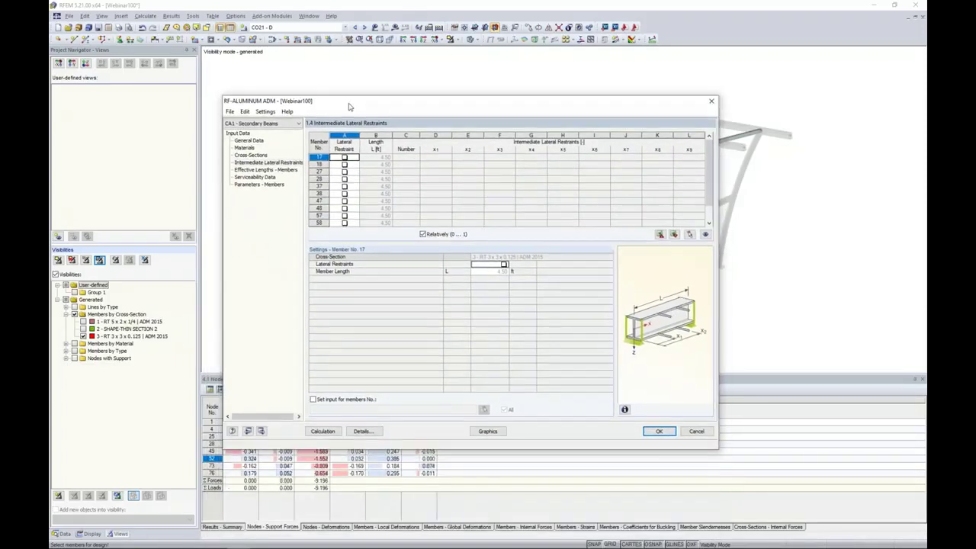
{"action": "left_click", "coordinate": [267, 169]}
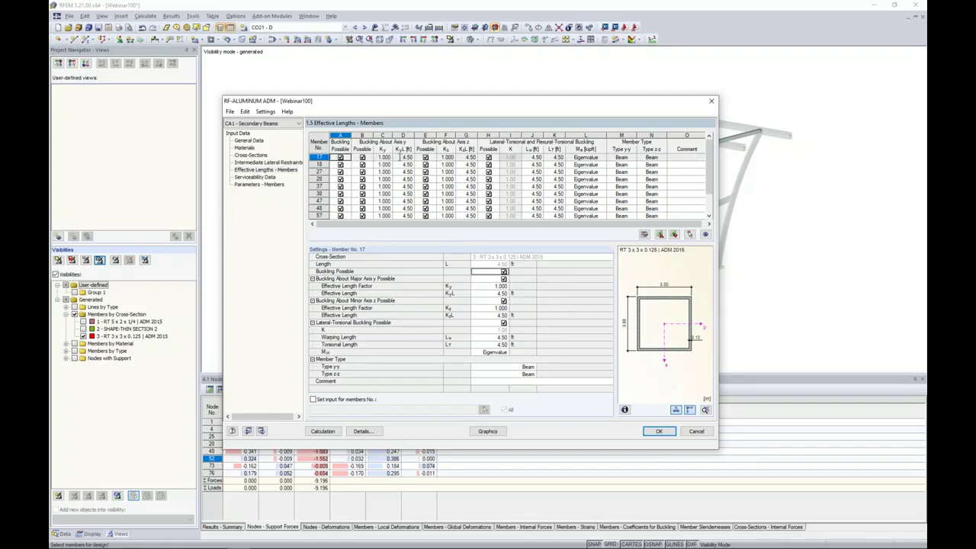
{"action": "left_click_drag", "start_coordinate": [428, 106], "coordinate": [434, 244]}
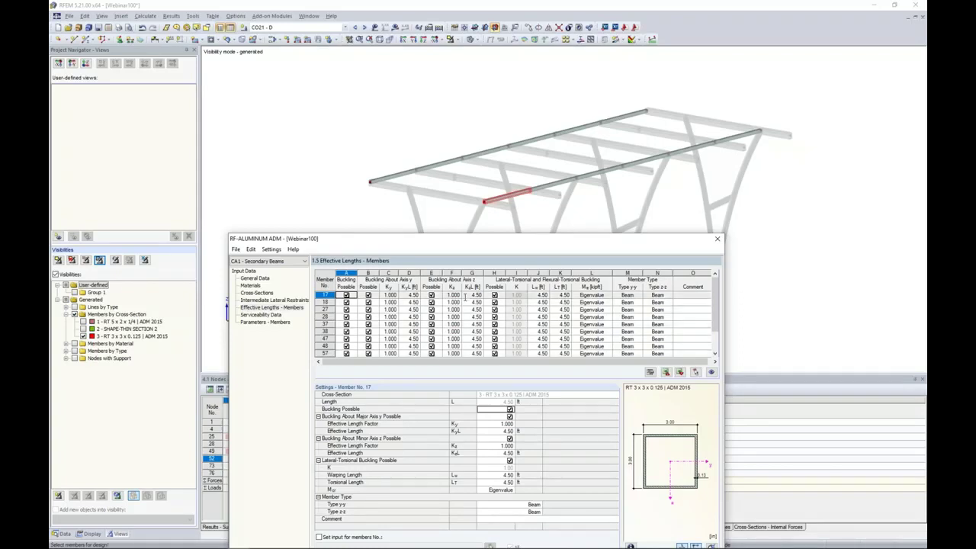
{"action": "left_click_drag", "start_coordinate": [495, 247], "coordinate": [512, 129]}
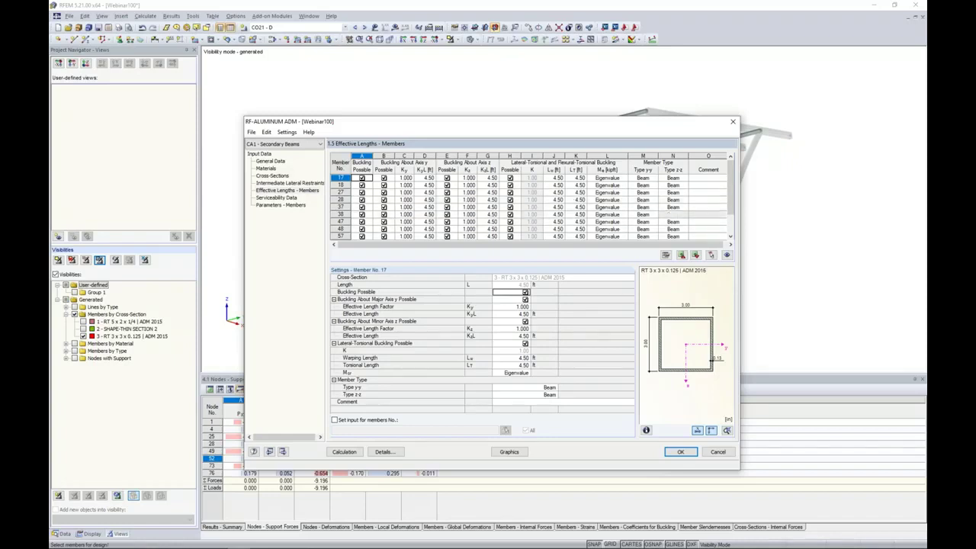
Step: Check the options for determining the critical lateral-torsional buckling moment of member 17, keeping Eigenvalue
{"action": "left_click", "coordinate": [606, 178]}
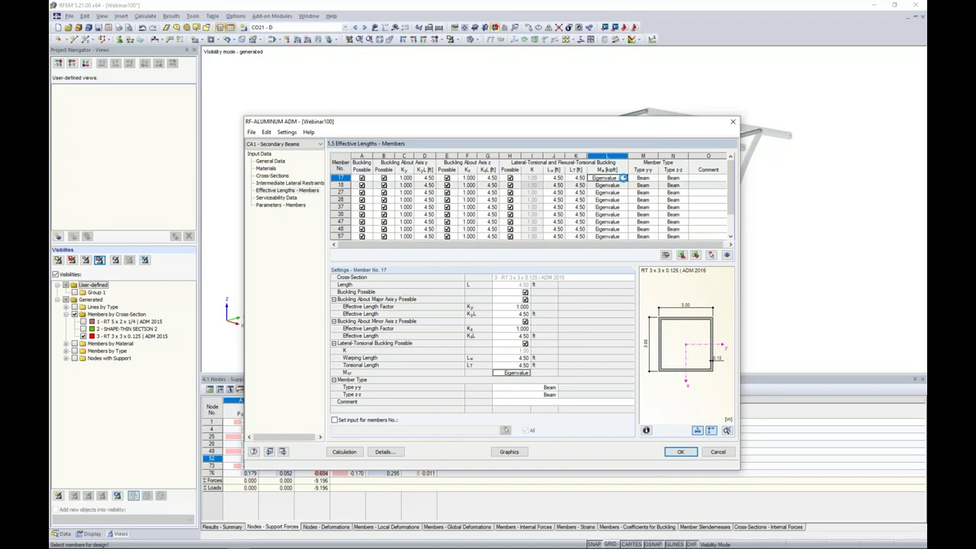
{"action": "left_click", "coordinate": [623, 178]}
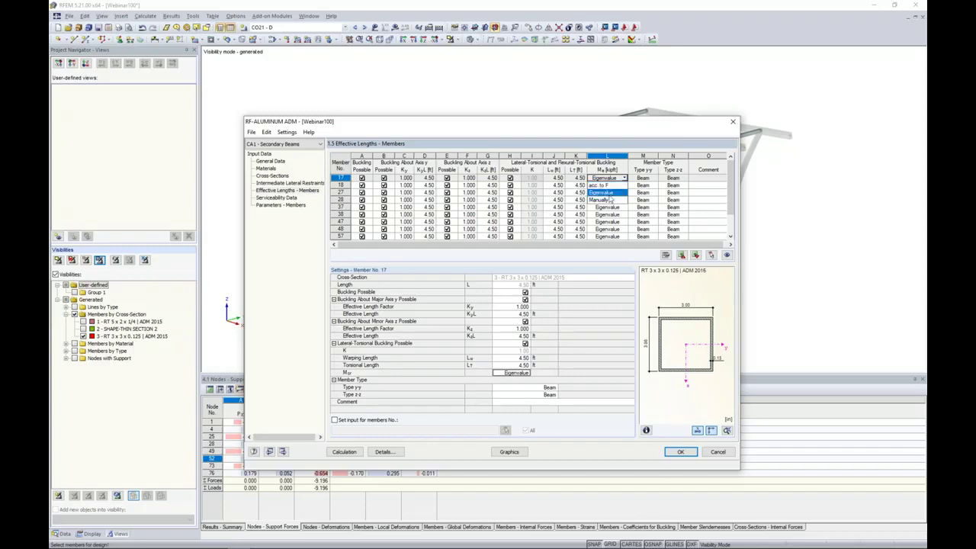
{"action": "left_click", "coordinate": [630, 130]}
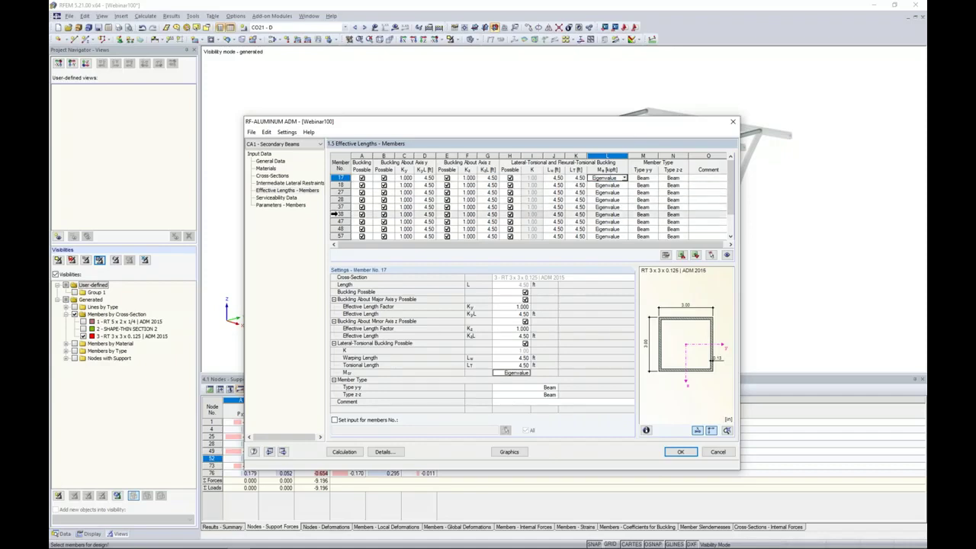
Step: Add secondary beam members 17, 18, 27, 28, 37, 38, 47, 48, 57, 58, 67 and 68 to the serviceability data with reference to Member
{"action": "left_click", "coordinate": [276, 198]}
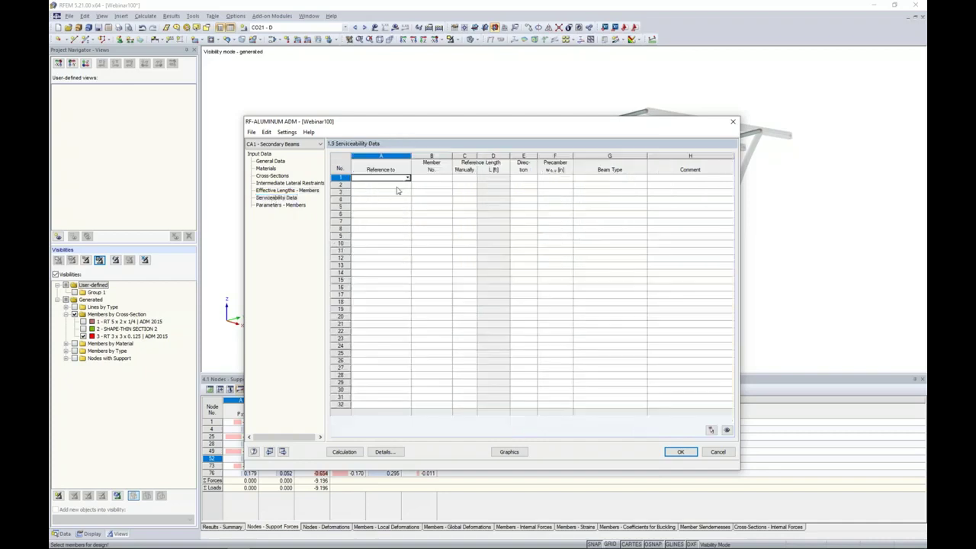
{"action": "left_click", "coordinate": [409, 178]}
{"action": "left_click", "coordinate": [370, 185]}
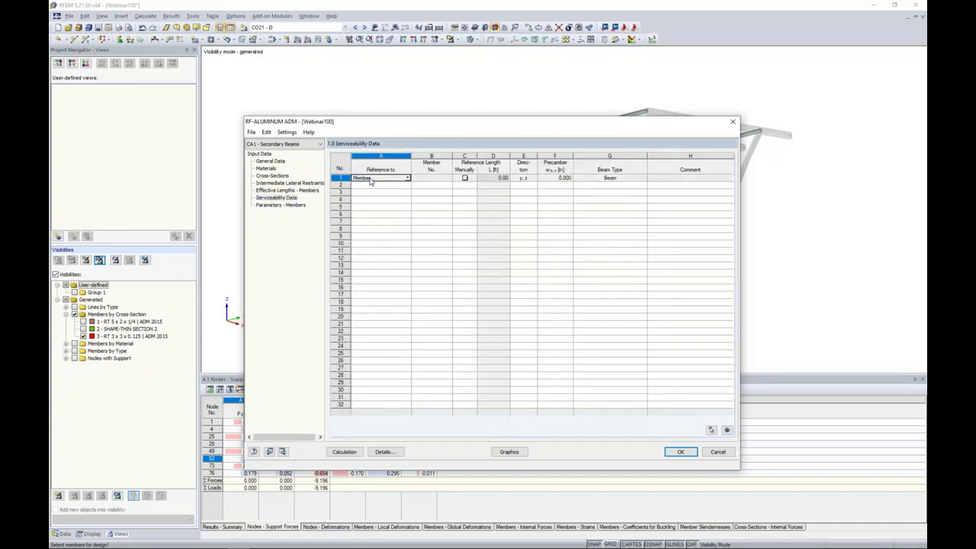
{"action": "left_click", "coordinate": [432, 178]}
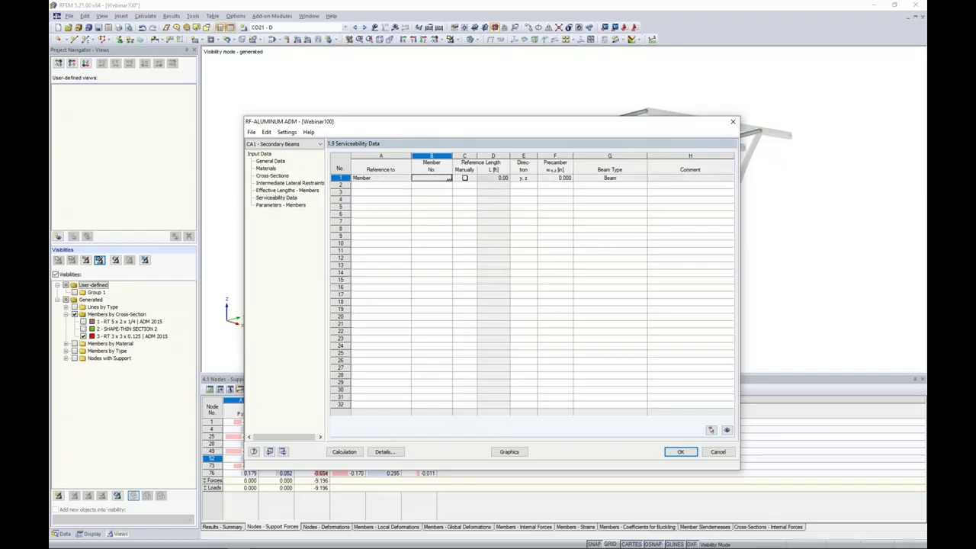
{"action": "left_click", "coordinate": [448, 178]}
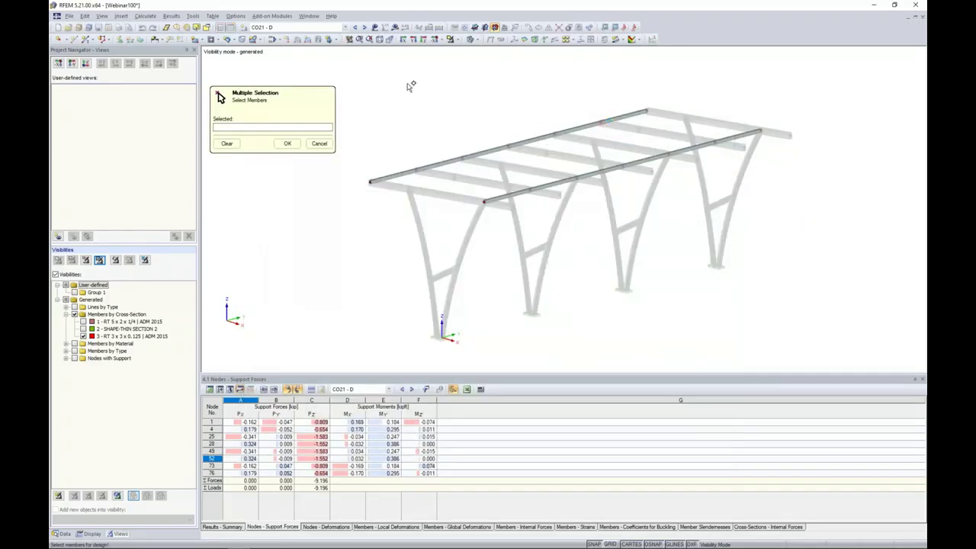
{"action": "left_click_drag", "start_coordinate": [387, 79], "coordinate": [584, 148]}
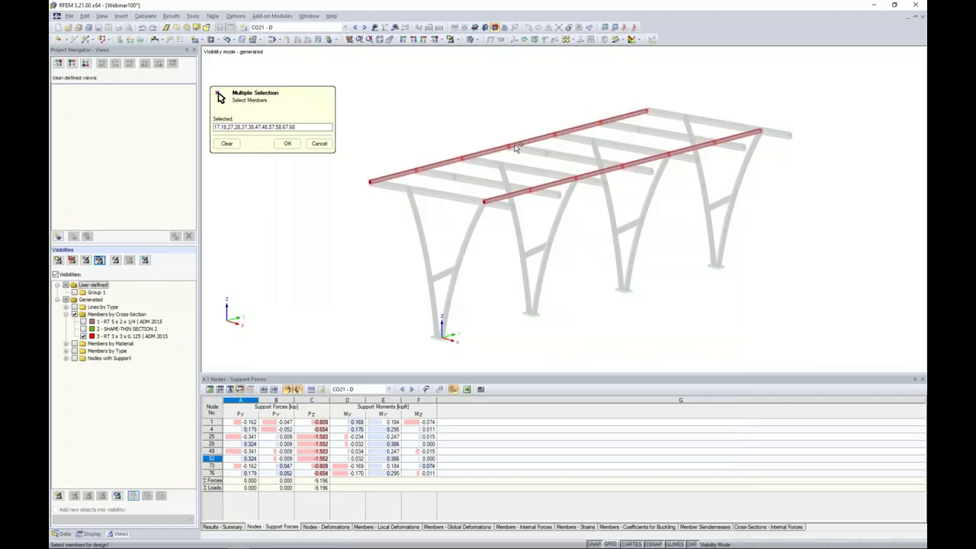
{"action": "left_click", "coordinate": [287, 143]}
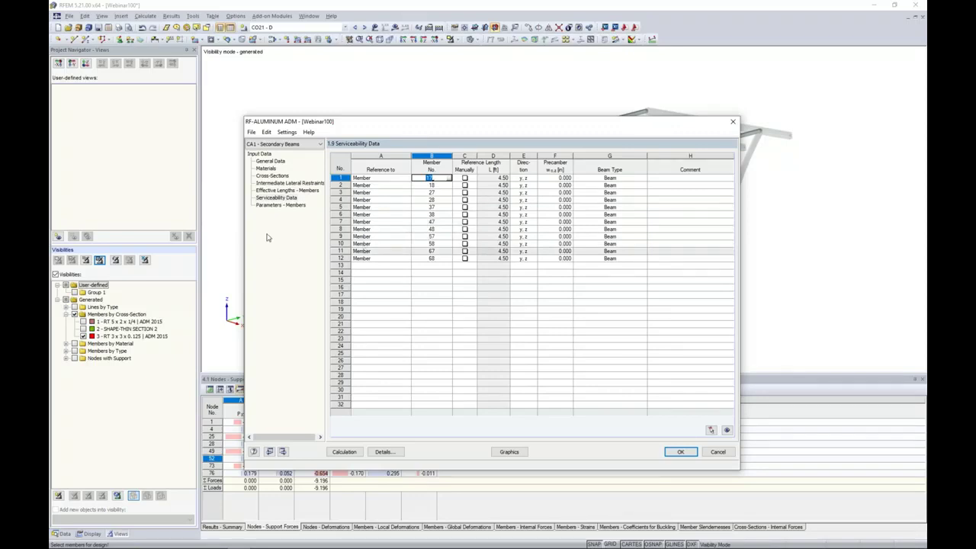
Step: Examine the cross-sectional area inputs for tension design of member 17, leaving the option disabled
{"action": "left_click", "coordinate": [279, 206]}
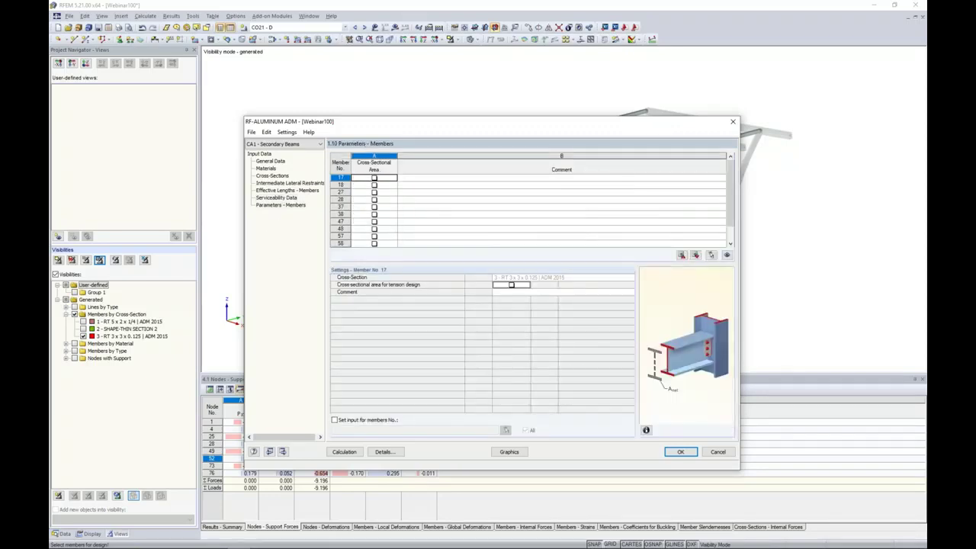
{"action": "left_click", "coordinate": [374, 178]}
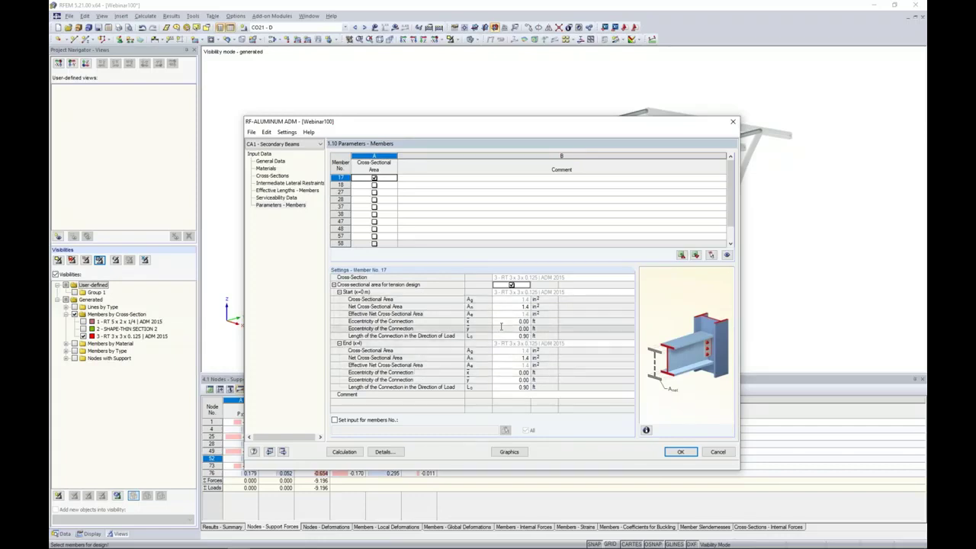
{"action": "left_click", "coordinate": [374, 177]}
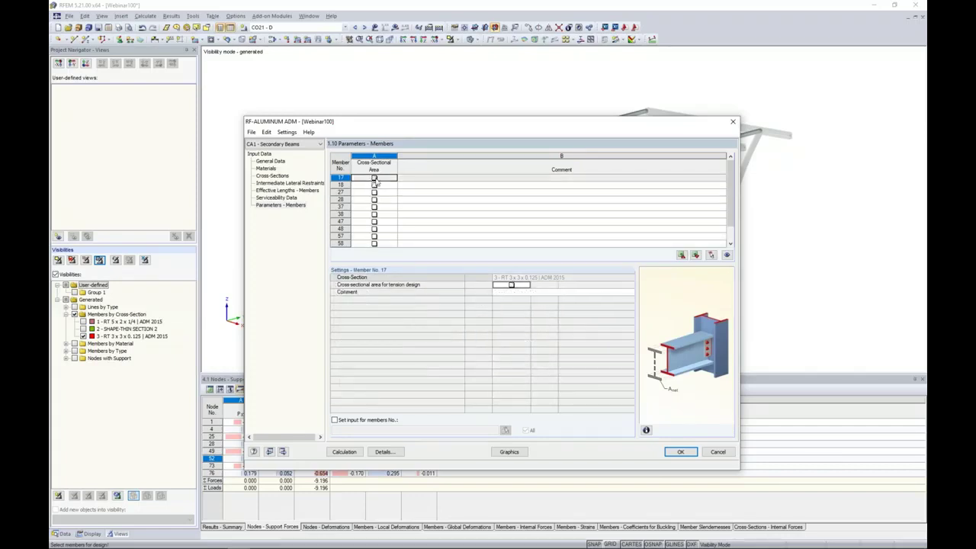
Step: Review the LRFD 2015 design details for ultimate limit state and serviceability, keeping deflection limits of L/360 and L/180 for cantilevers
{"action": "left_click", "coordinate": [384, 452]}
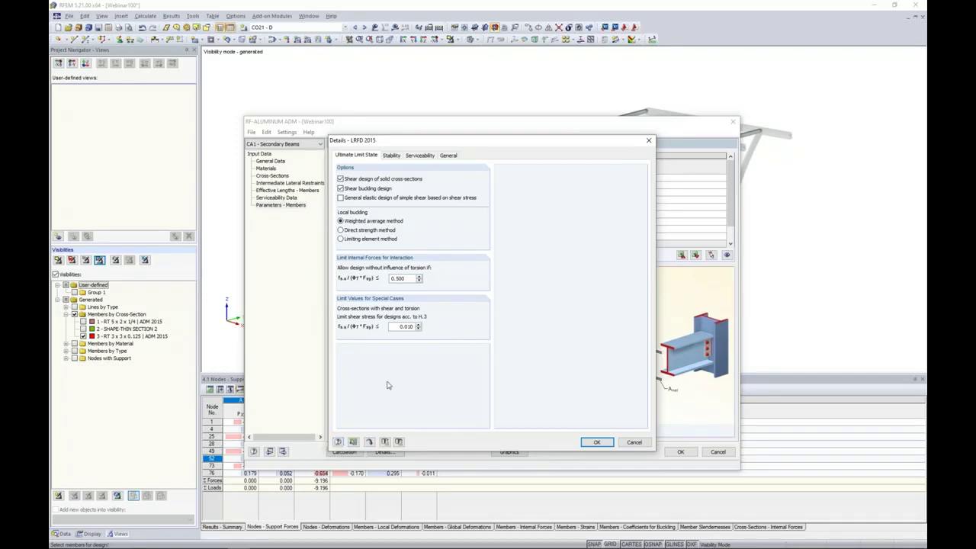
{"action": "left_click", "coordinate": [420, 158]}
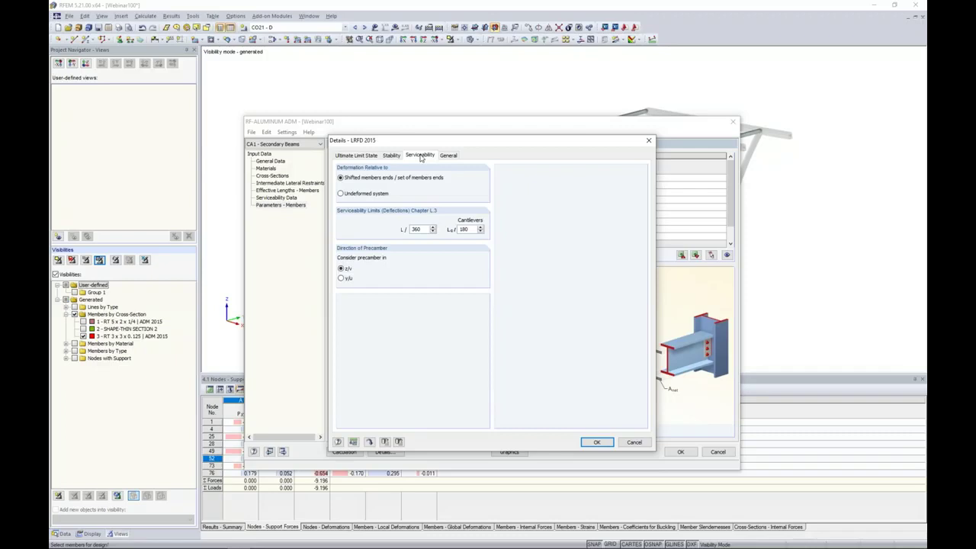
{"action": "left_click", "coordinate": [418, 229]}
{"action": "left_click", "coordinate": [471, 229]}
{"action": "left_click", "coordinate": [596, 443]}
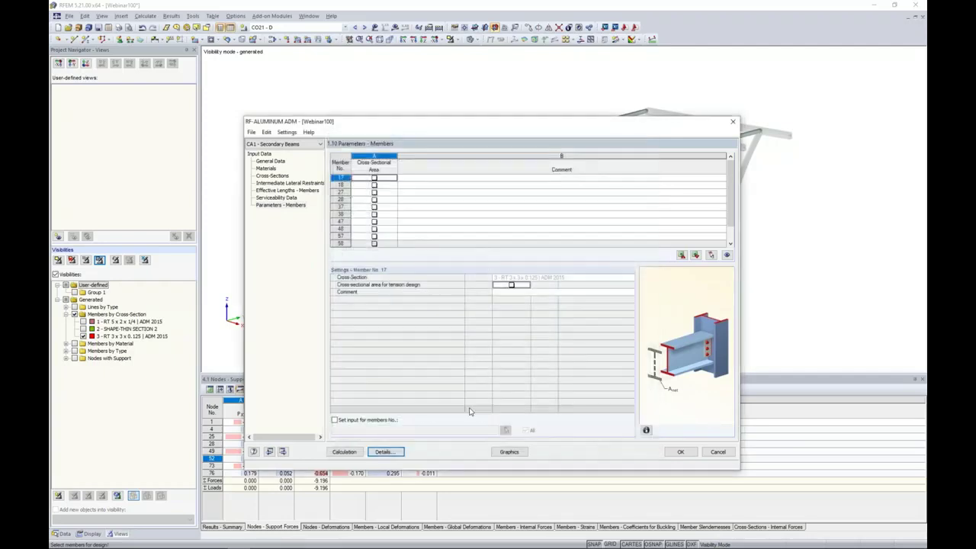
Step: Calculate the Secondary Beams design case and review the design ratios by load case
{"action": "left_click", "coordinate": [344, 451]}
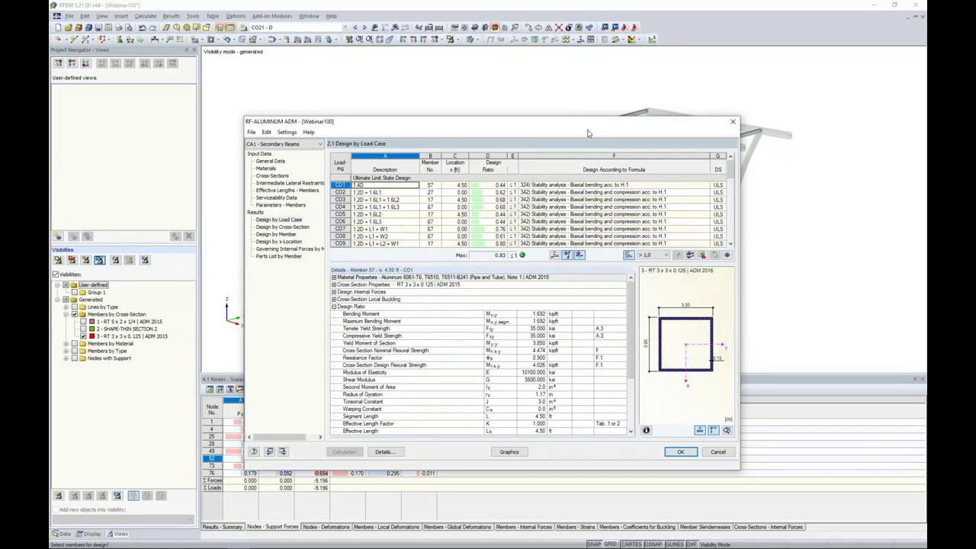
{"action": "left_click_drag", "start_coordinate": [590, 123], "coordinate": [486, 129]}
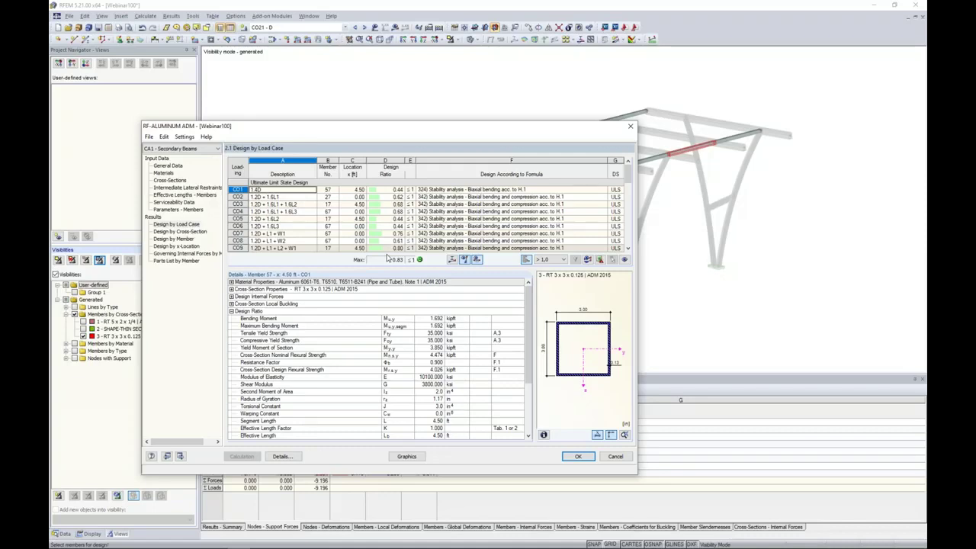
{"action": "left_click_drag", "start_coordinate": [415, 129], "coordinate": [469, 95]}
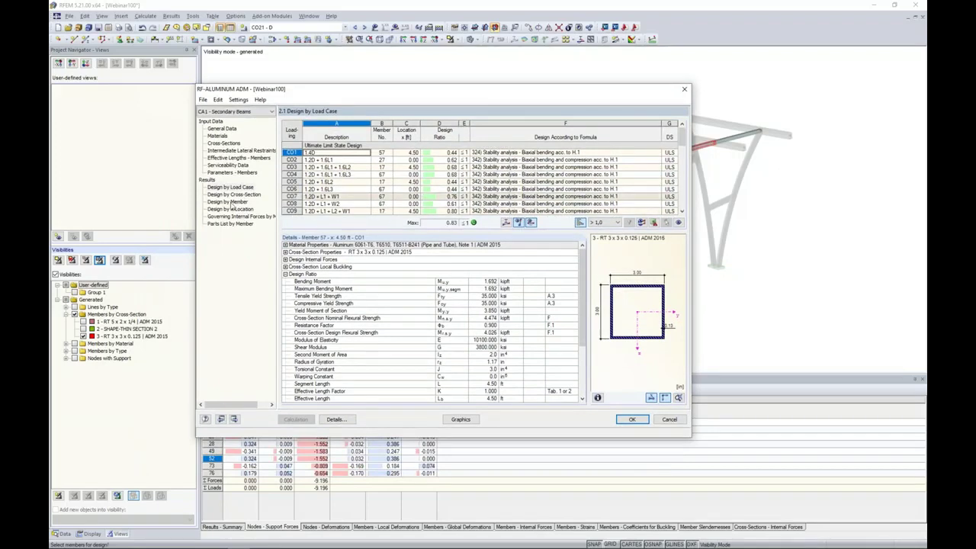
Step: Review the design results by member for members 17 and 18 alongside their locations in the model
{"action": "left_click", "coordinate": [230, 202]}
{"action": "left_click_drag", "start_coordinate": [438, 89], "coordinate": [438, 235]}
{"action": "left_click", "coordinate": [446, 311]}
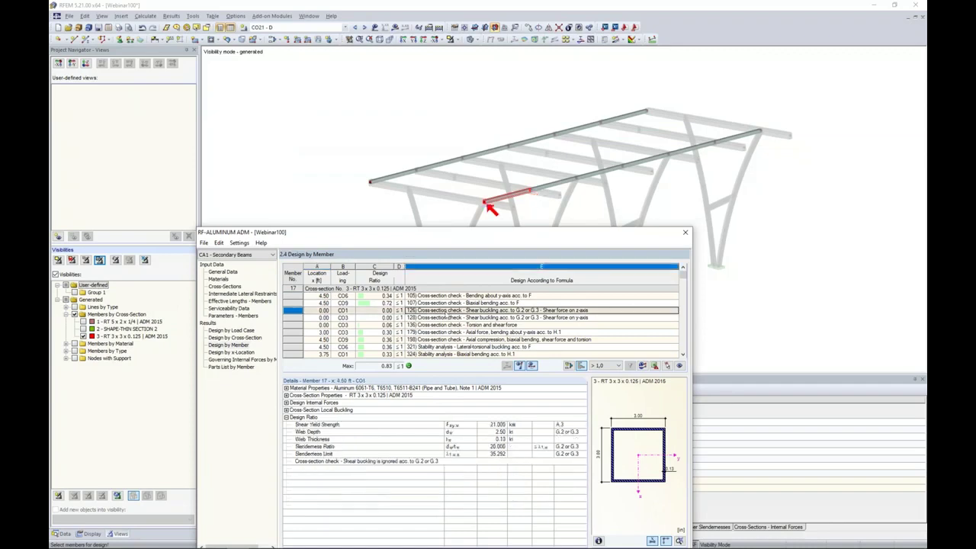
{"action": "scroll", "coordinate": [480, 321], "scroll_direction": "down", "scroll_amount": 2}
{"action": "left_click", "coordinate": [446, 288]}
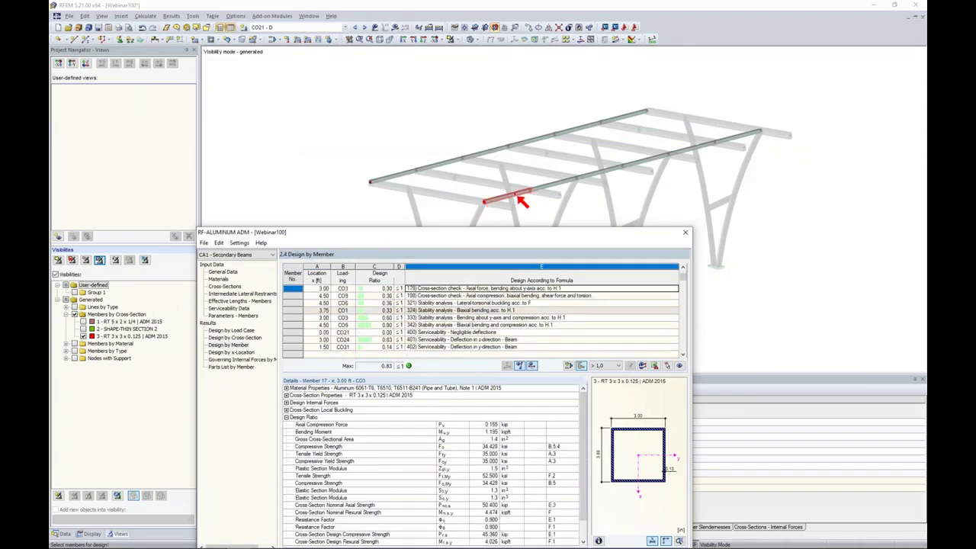
{"action": "left_click", "coordinate": [420, 173]}
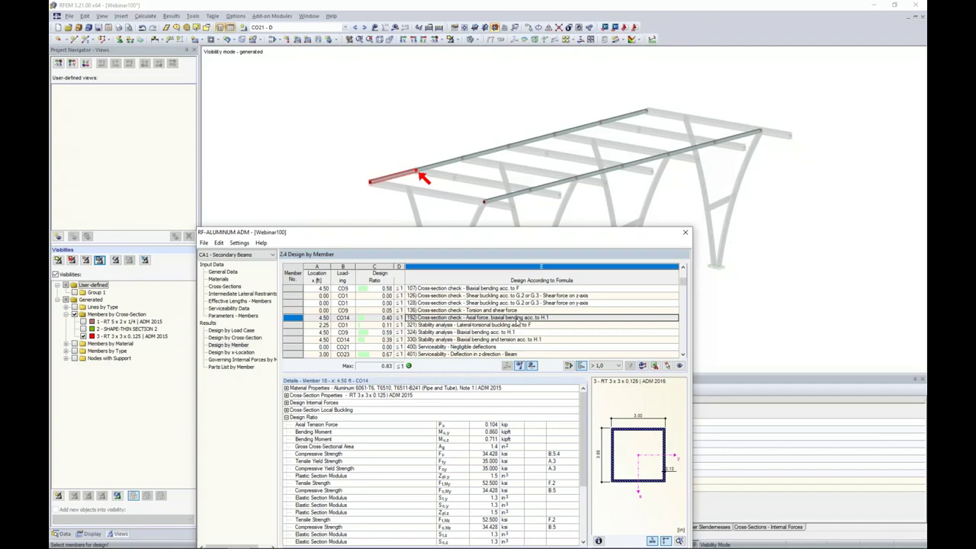
Step: Examine the details of member 18's bending, shear buckling and lateral-torsional buckling checks
{"action": "left_click_drag", "start_coordinate": [504, 235], "coordinate": [538, 139]}
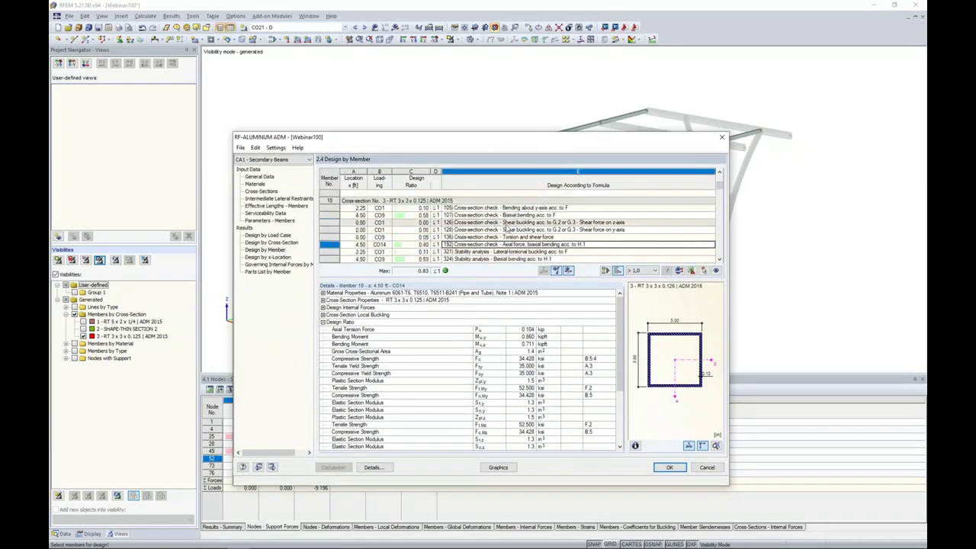
{"action": "left_click", "coordinate": [504, 207]}
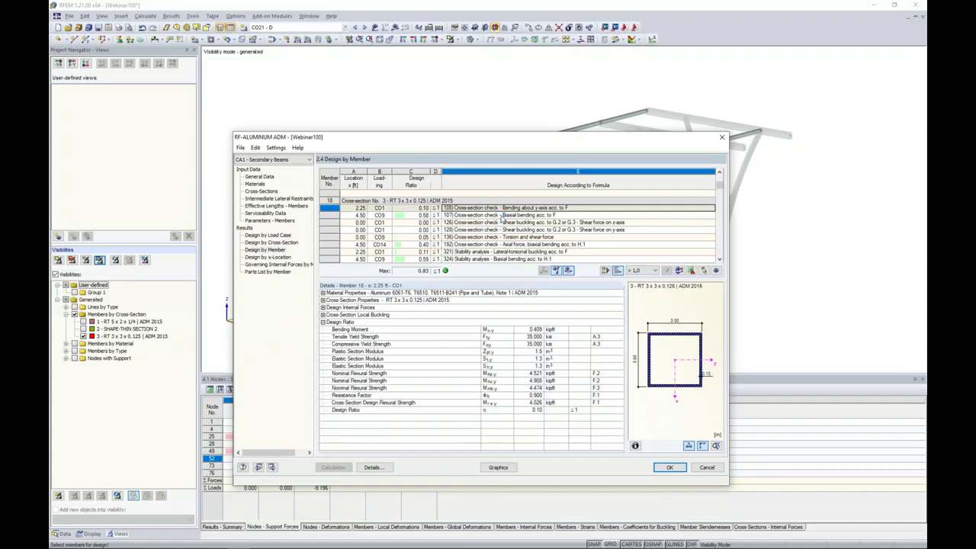
{"action": "left_click", "coordinate": [502, 216]}
{"action": "left_click", "coordinate": [500, 222]}
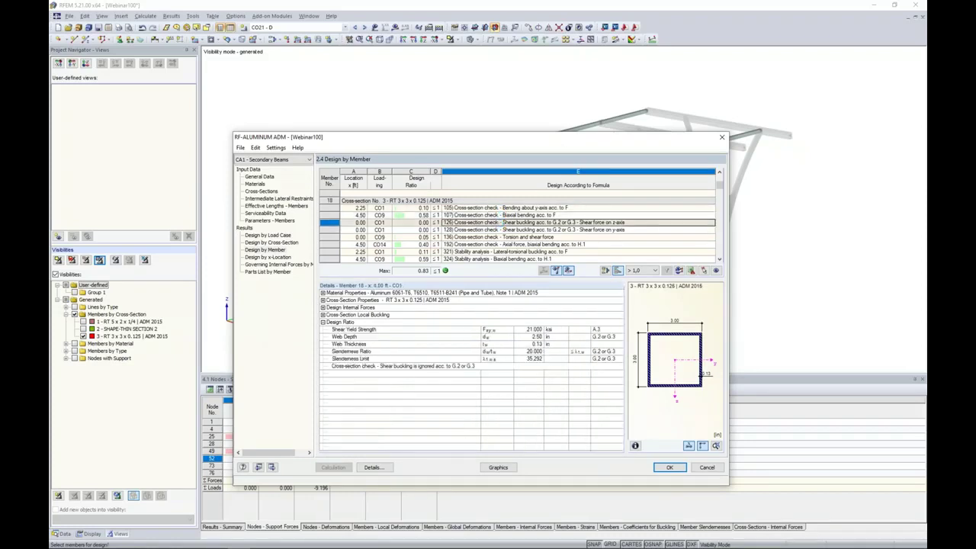
{"action": "left_click", "coordinate": [501, 229]}
{"action": "left_click", "coordinate": [497, 223]}
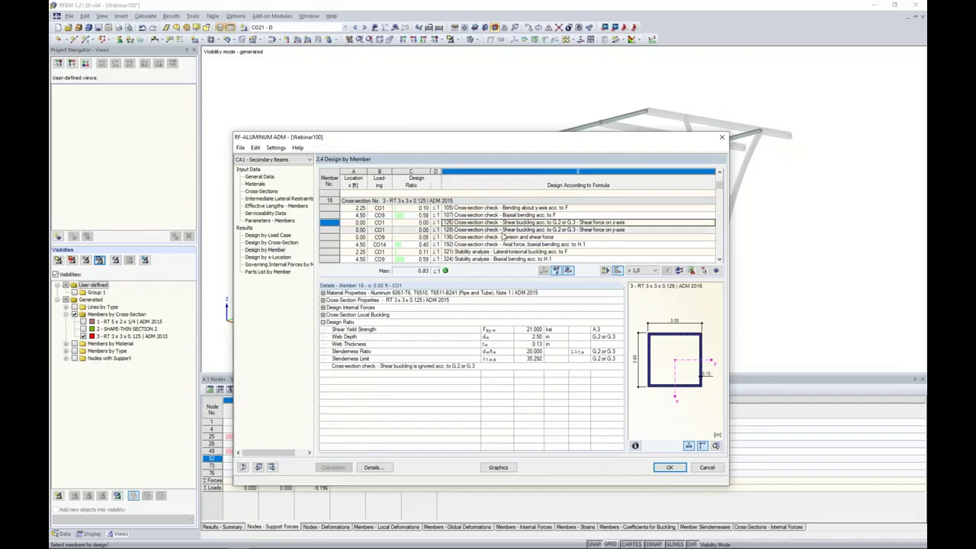
{"action": "left_click", "coordinate": [495, 252]}
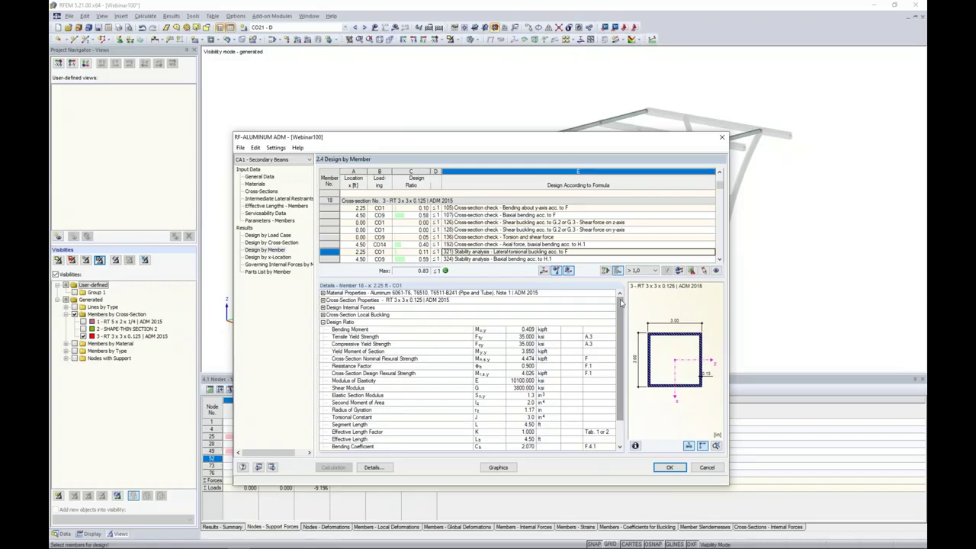
{"action": "left_click_drag", "start_coordinate": [622, 303], "coordinate": [621, 323]}
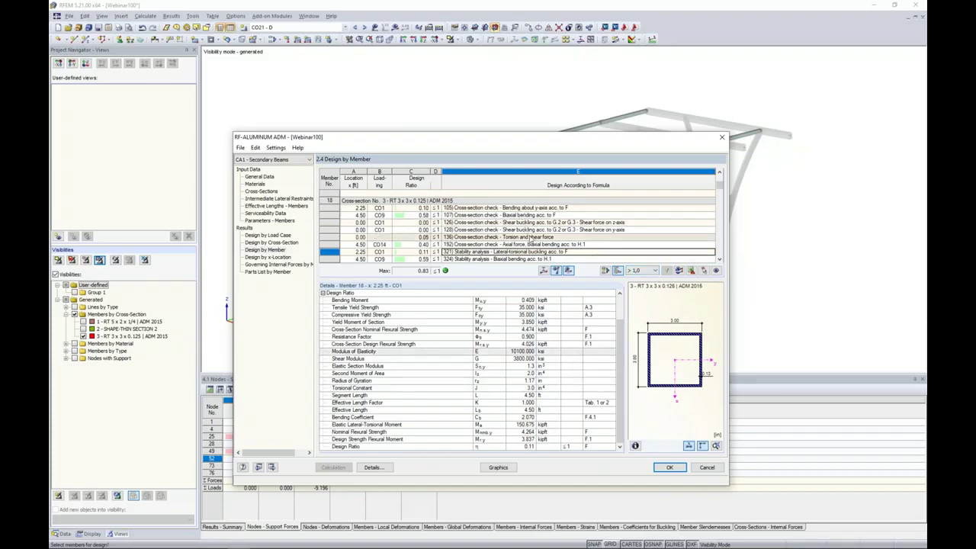
Step: Filter the member results to the maximum design ratios to inspect member 37, and restore the full list with the > 1,0 setting
{"action": "left_click", "coordinate": [655, 271]}
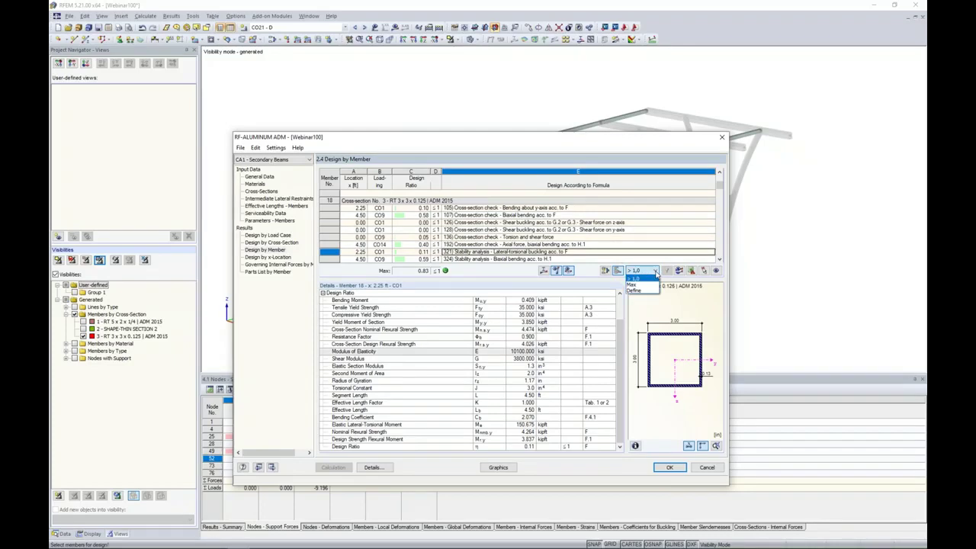
{"action": "left_click", "coordinate": [651, 284]}
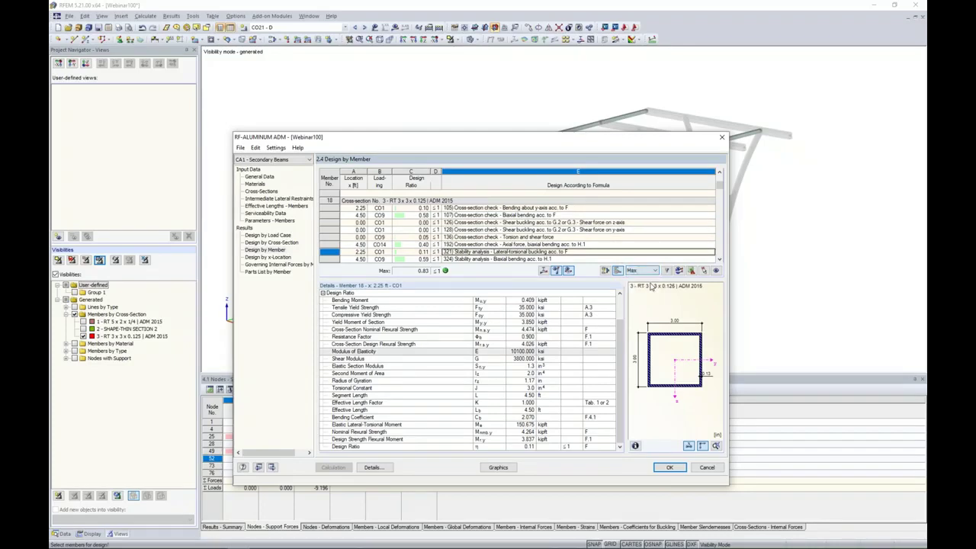
{"action": "left_click", "coordinate": [666, 271]}
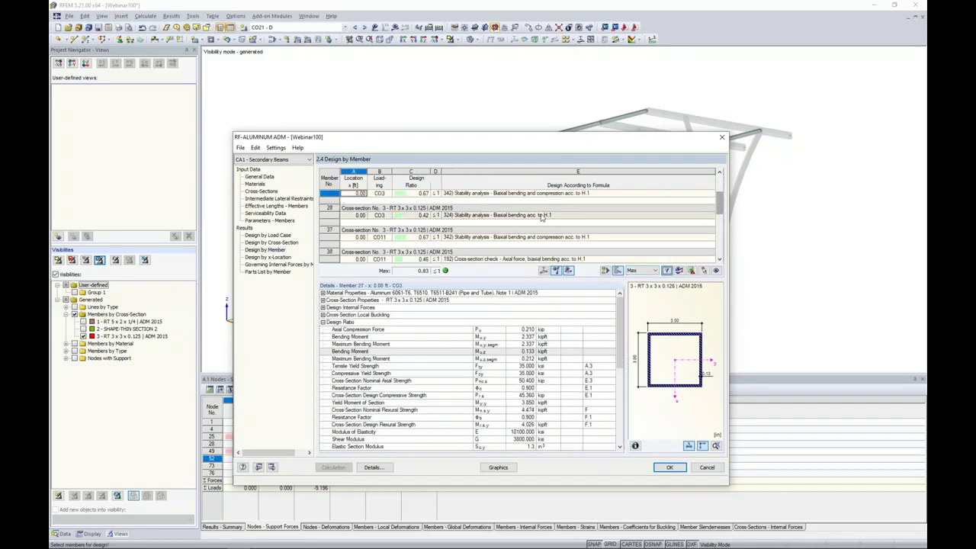
{"action": "left_click", "coordinate": [549, 237]}
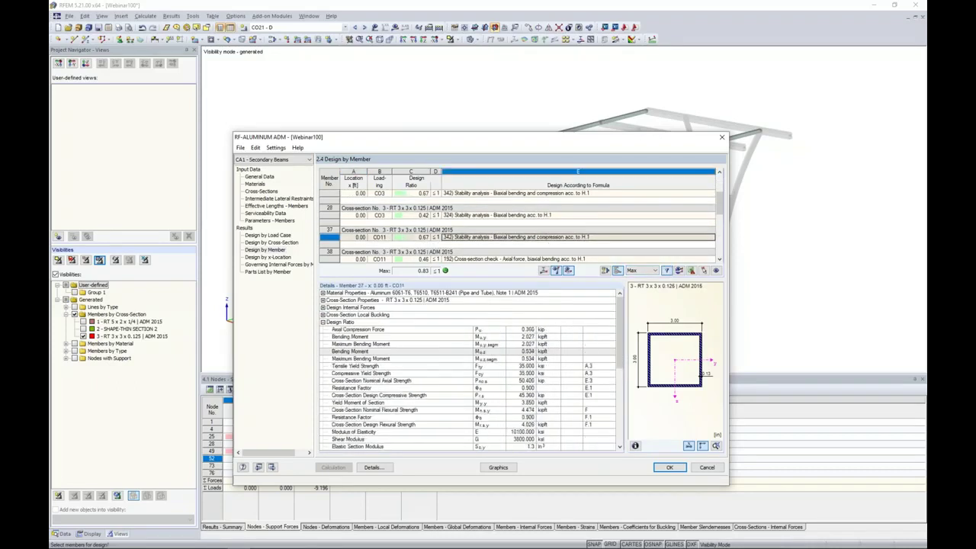
{"action": "left_click", "coordinate": [656, 271]}
{"action": "left_click", "coordinate": [639, 287]}
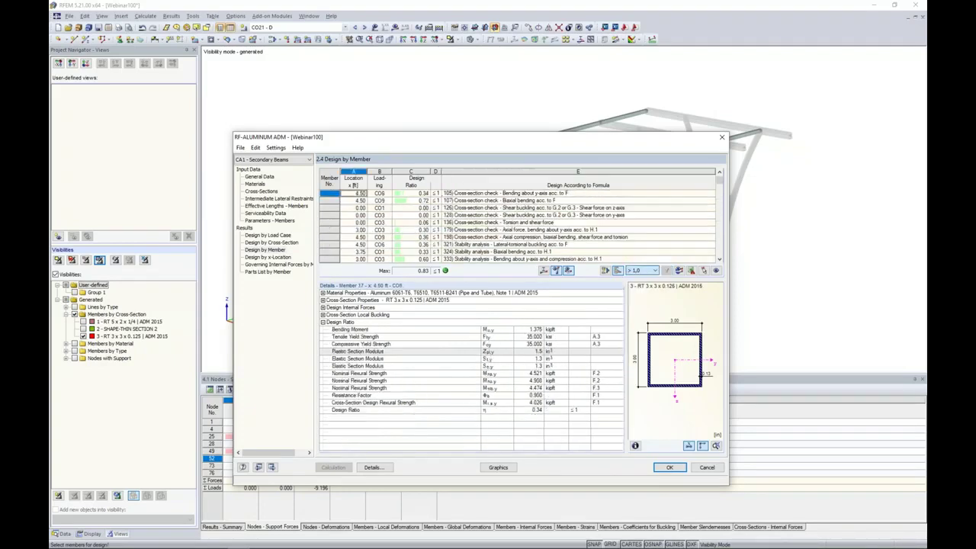
Step: Inspect the mode shape for member 17's lateral-torsional buckling check up close
{"action": "left_click", "coordinate": [546, 244]}
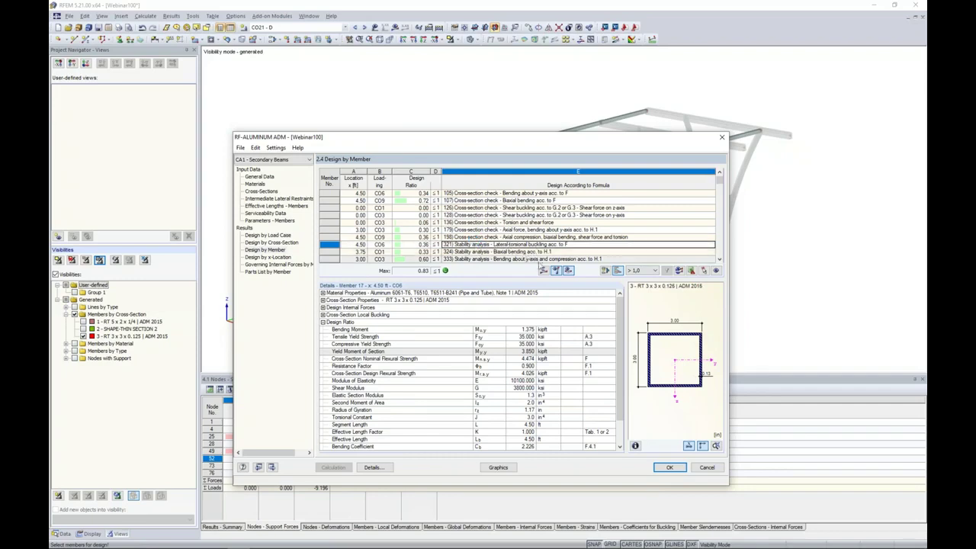
{"action": "left_click", "coordinate": [544, 271]}
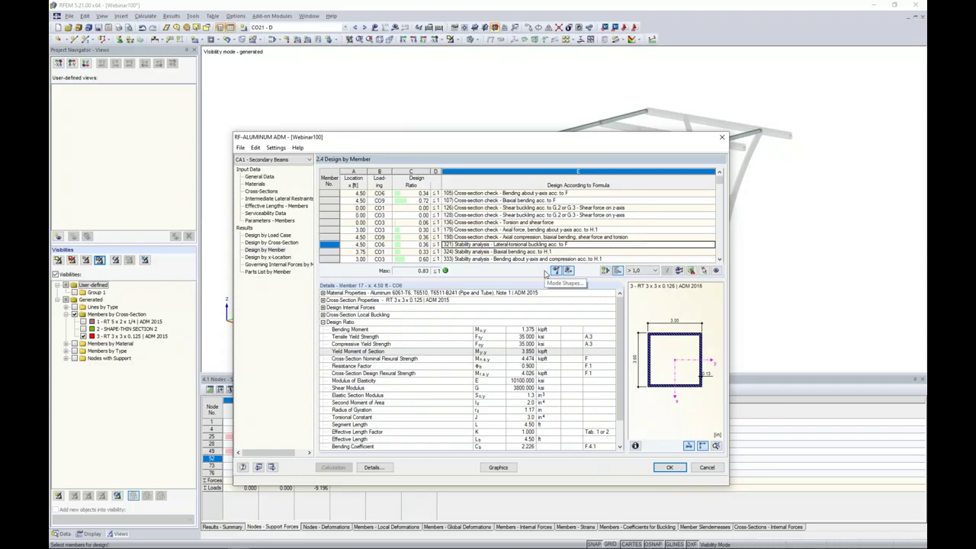
{"action": "scroll", "coordinate": [461, 287], "scroll_direction": "up", "scroll_amount": 5}
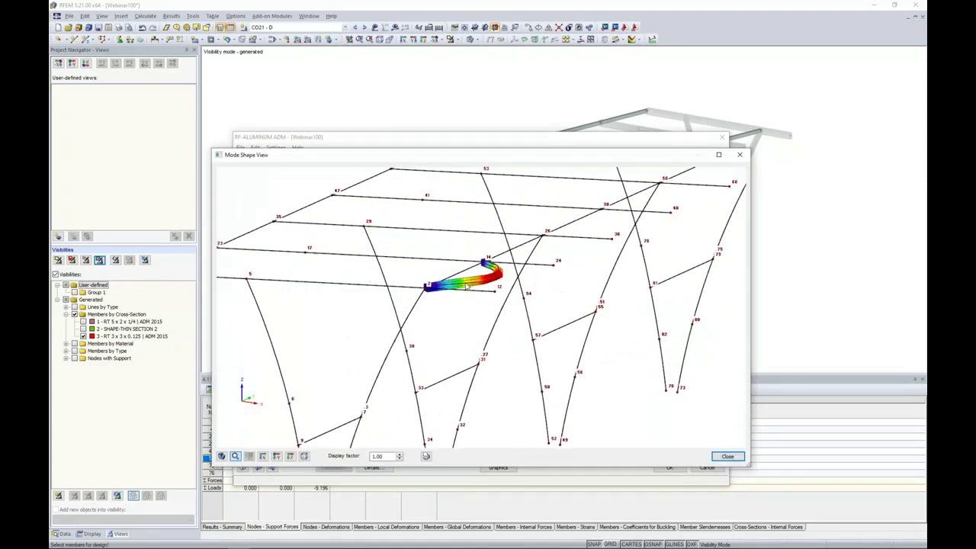
Step: Inspect member 17's lateral-torsional buckling mode shape up close with a reduced display factor and close the view
{"action": "scroll", "coordinate": [457, 343], "scroll_direction": "down", "scroll_amount": 2}
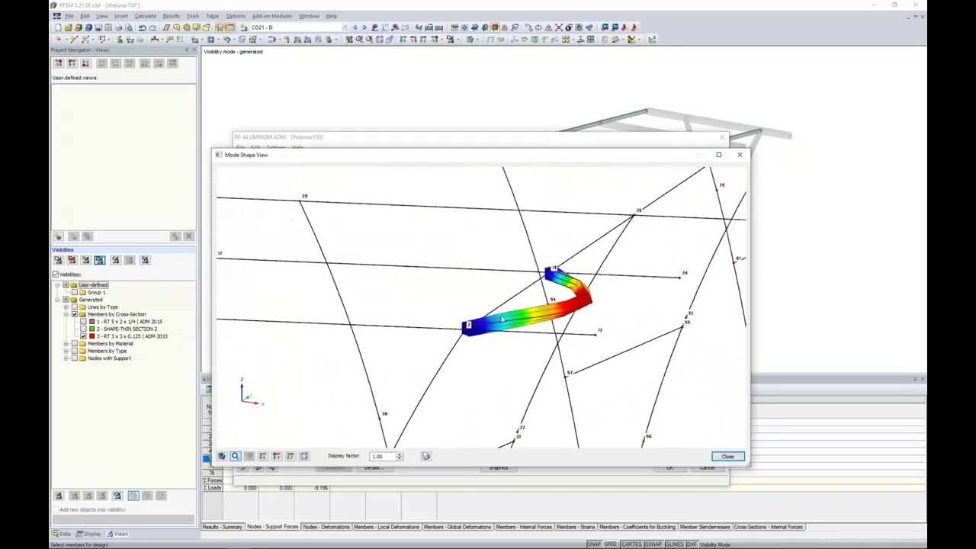
{"action": "left_click", "coordinate": [399, 458]}
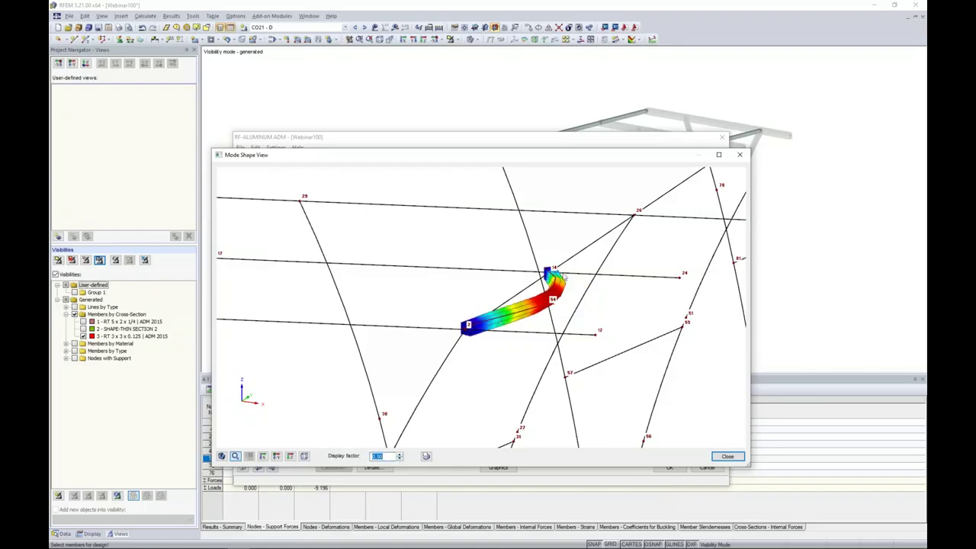
{"action": "left_click", "coordinate": [728, 456]}
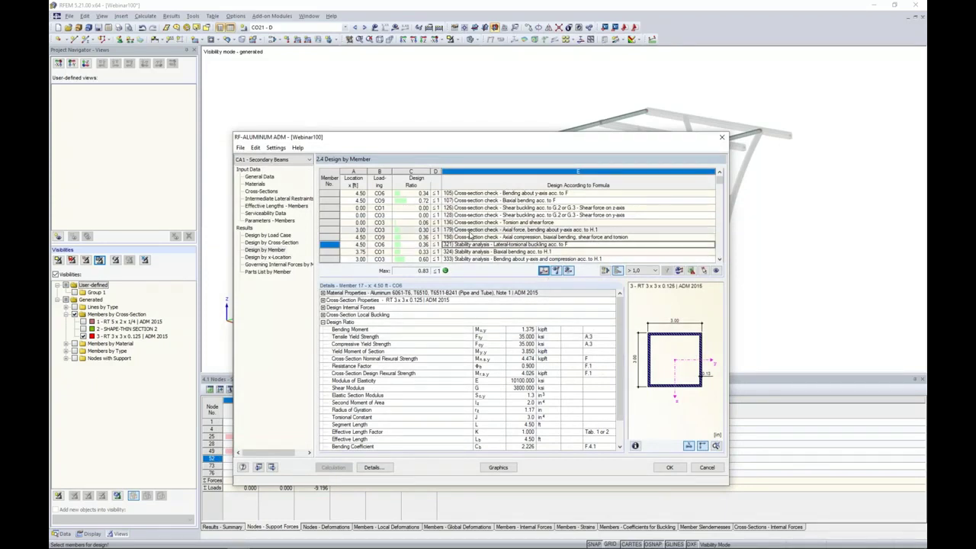
Step: Display the secondary beams' design ratios on the model and compare the ultimate and serviceability limit state results separately
{"action": "left_click", "coordinate": [498, 467]}
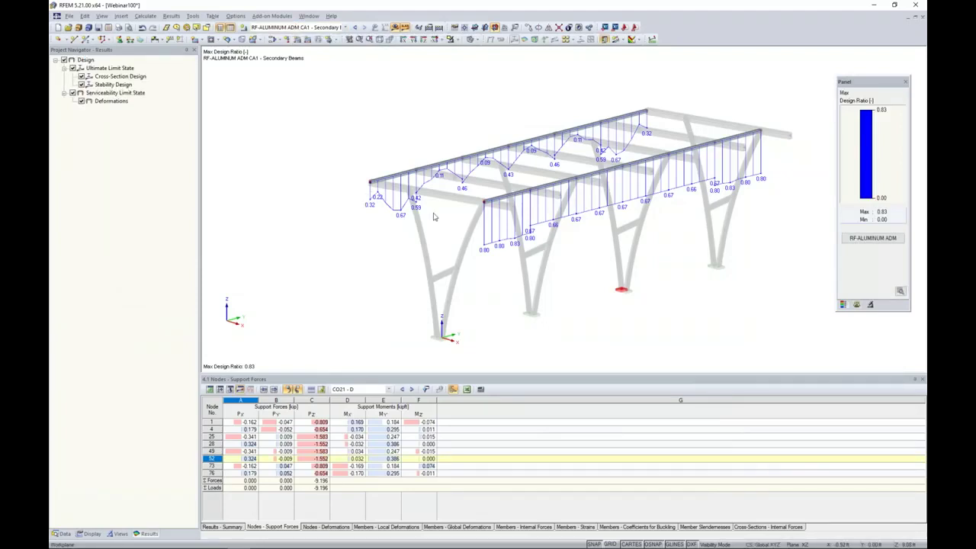
{"action": "scroll", "coordinate": [435, 233], "scroll_direction": "up", "scroll_amount": 2}
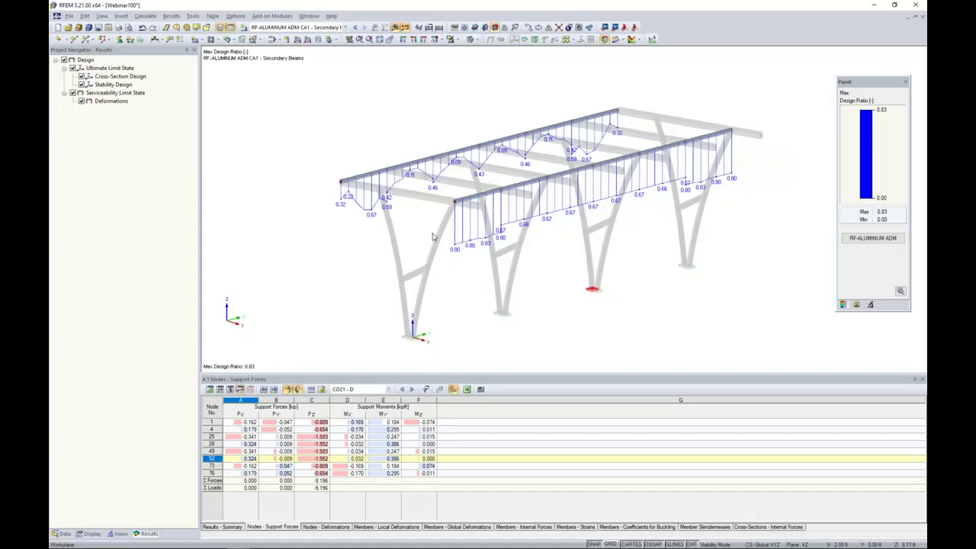
{"action": "left_click", "coordinate": [72, 93]}
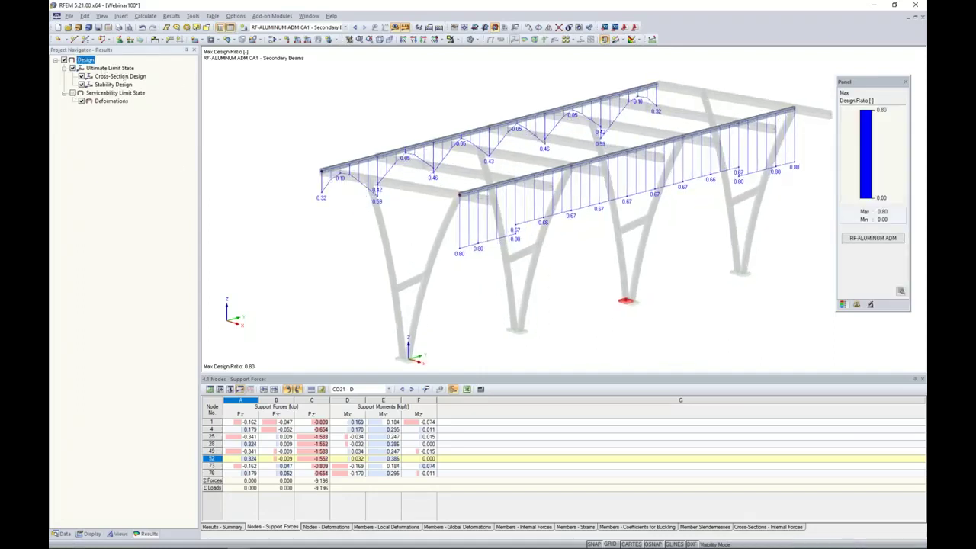
{"action": "left_click", "coordinate": [72, 93]}
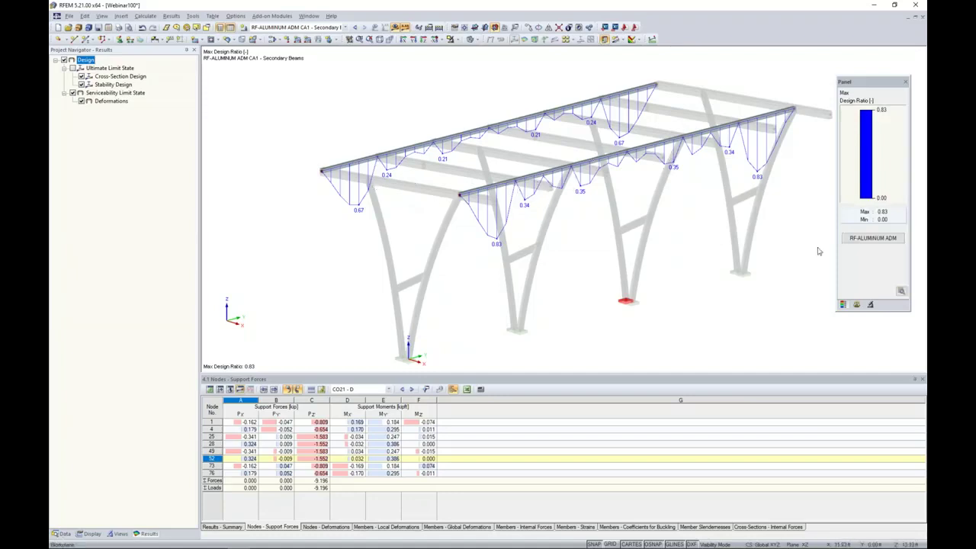
Step: Review the parts list by member for the Secondary Beams case in RF-ALUMINUM ADM and return to the model
{"action": "left_click", "coordinate": [873, 238]}
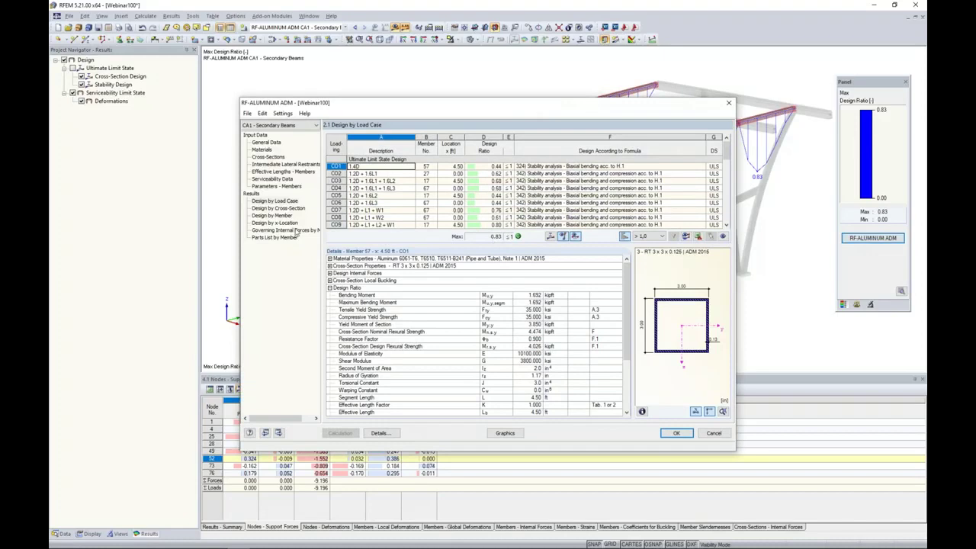
{"action": "left_click", "coordinate": [274, 238]}
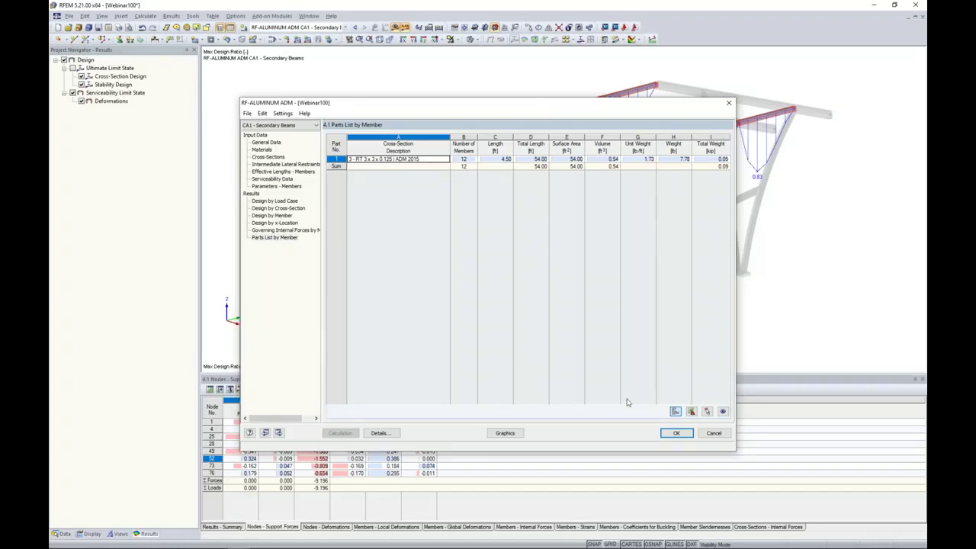
{"action": "left_click", "coordinate": [676, 432]}
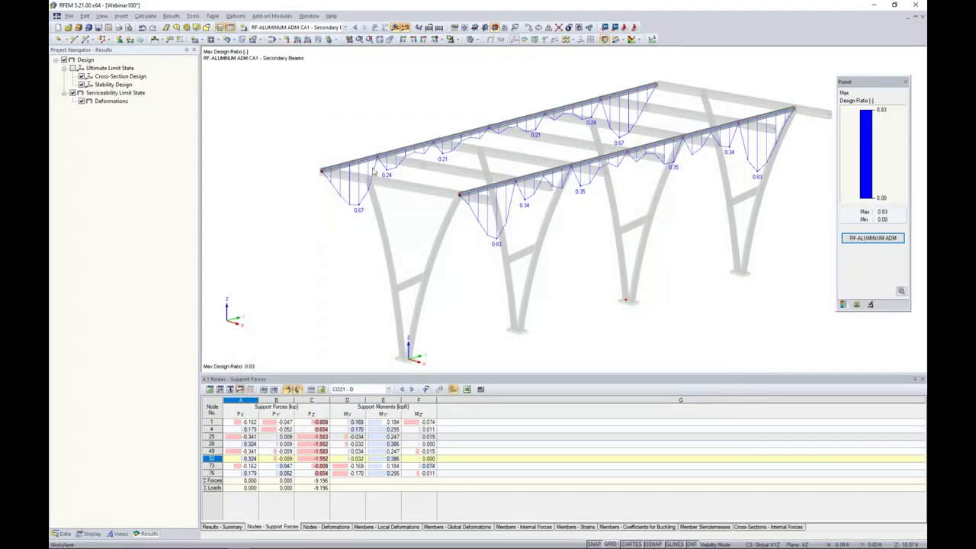
Step: Hide the design results and limit the visible members to those with cross-section 2 - SHAPE-THIN SECTION 2
{"action": "left_click", "coordinate": [394, 27]}
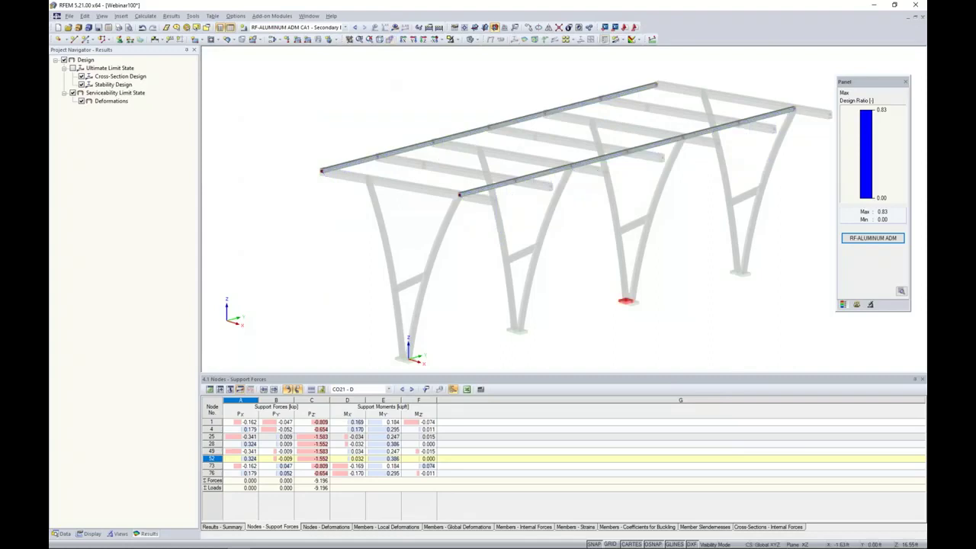
{"action": "left_click", "coordinate": [456, 39]}
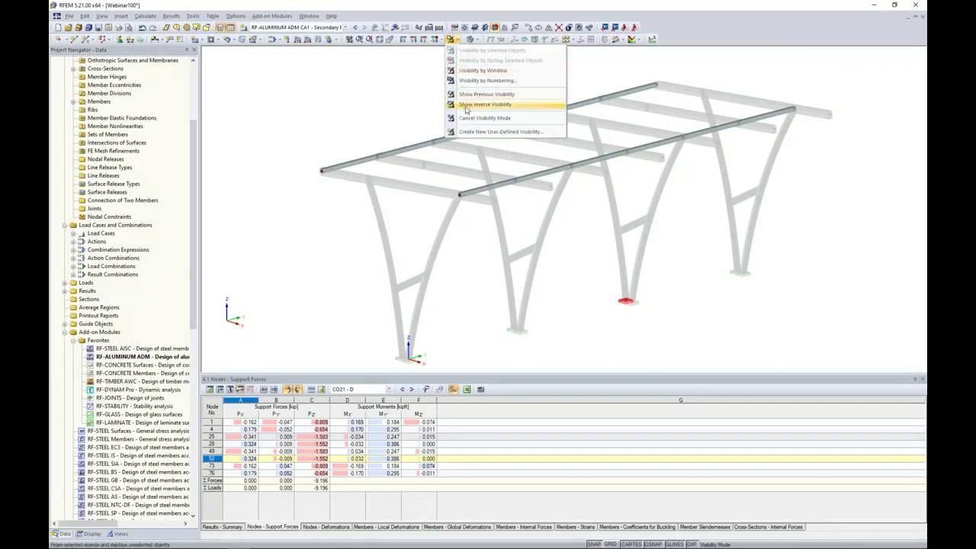
{"action": "left_click", "coordinate": [466, 107]}
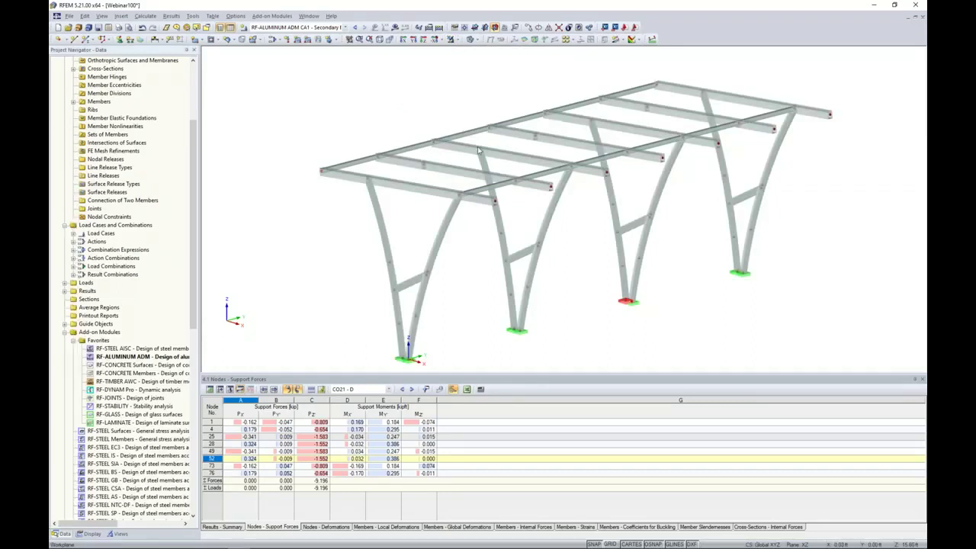
{"action": "middle_click_drag", "start_coordinate": [584, 261], "coordinate": [560, 279], "text": "ctrl"}
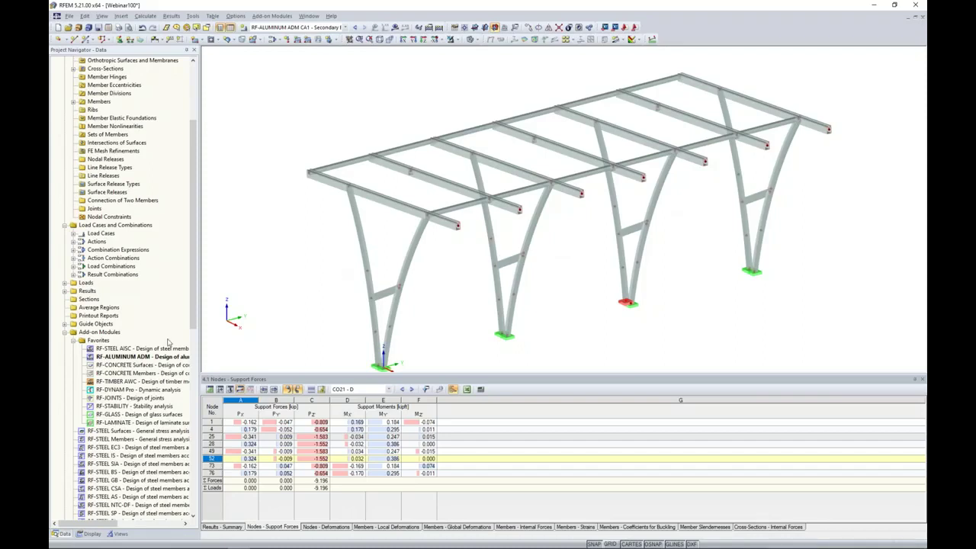
{"action": "left_click", "coordinate": [118, 533]}
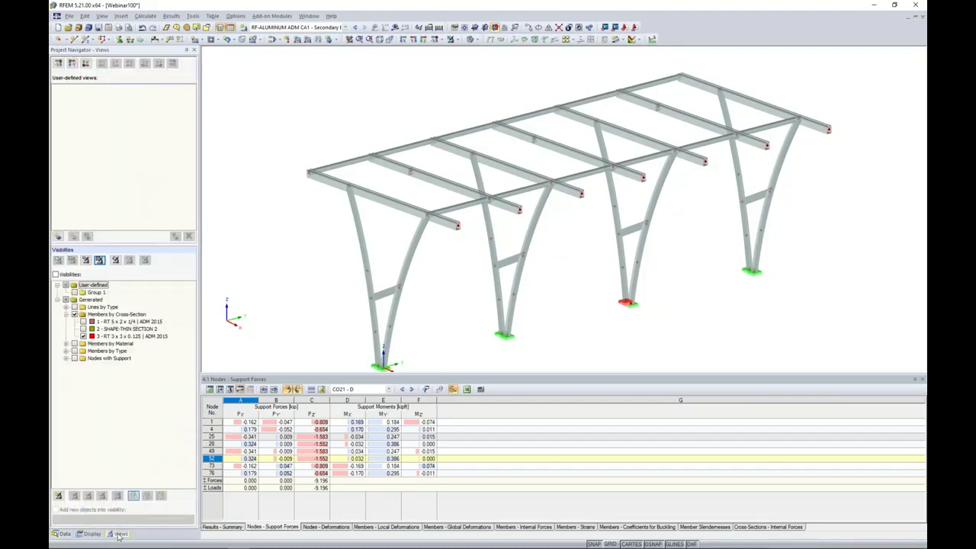
{"action": "left_click", "coordinate": [83, 337]}
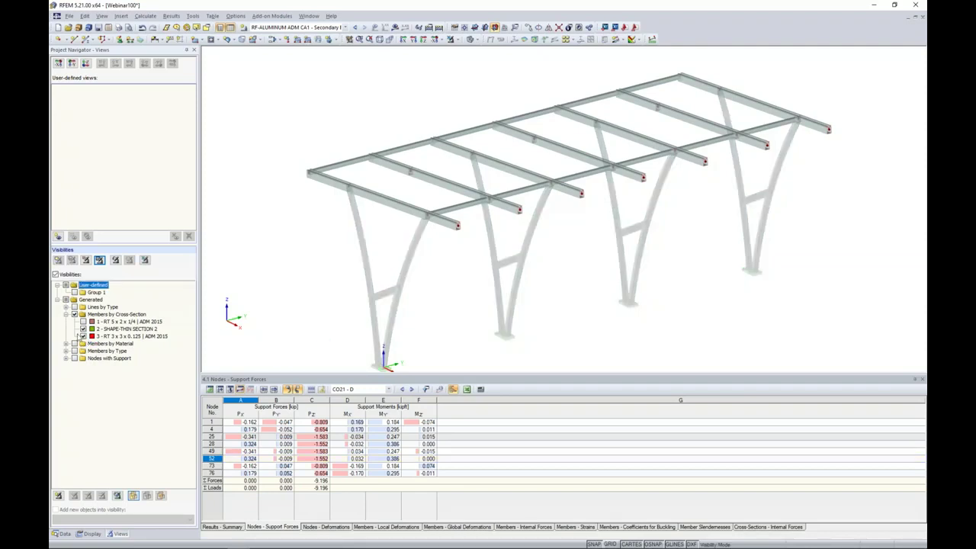
{"action": "left_click", "coordinate": [83, 337]}
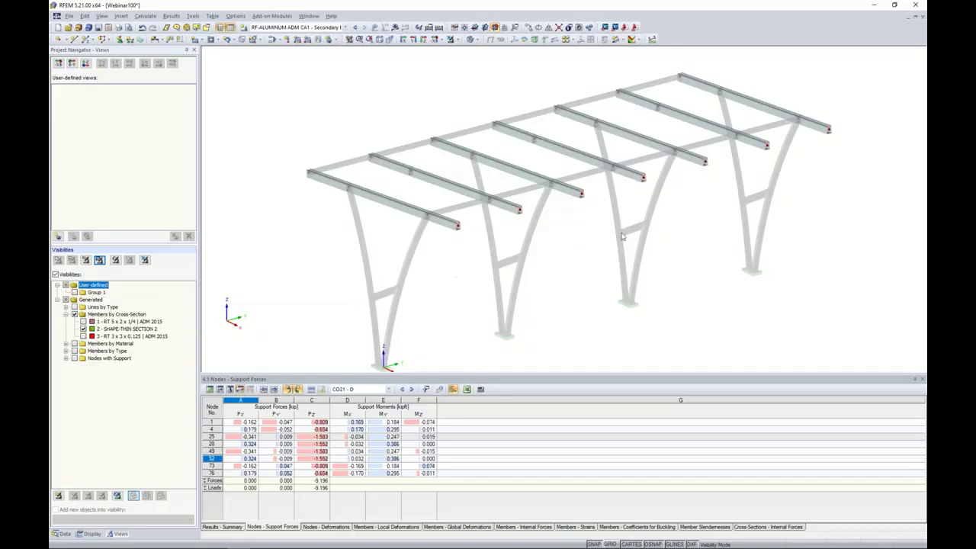
Step: Create sets of continuous members from all the visible SHAPE-THIN main beams, accepting the seven detected sets
{"action": "left_click_drag", "start_coordinate": [870, 296], "coordinate": [275, 71]}
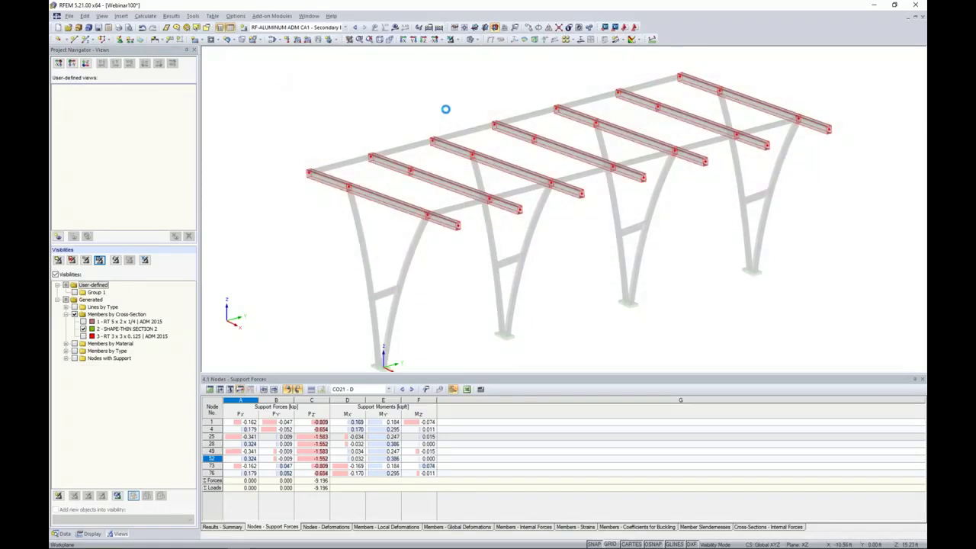
{"action": "right_click", "coordinate": [518, 136]}
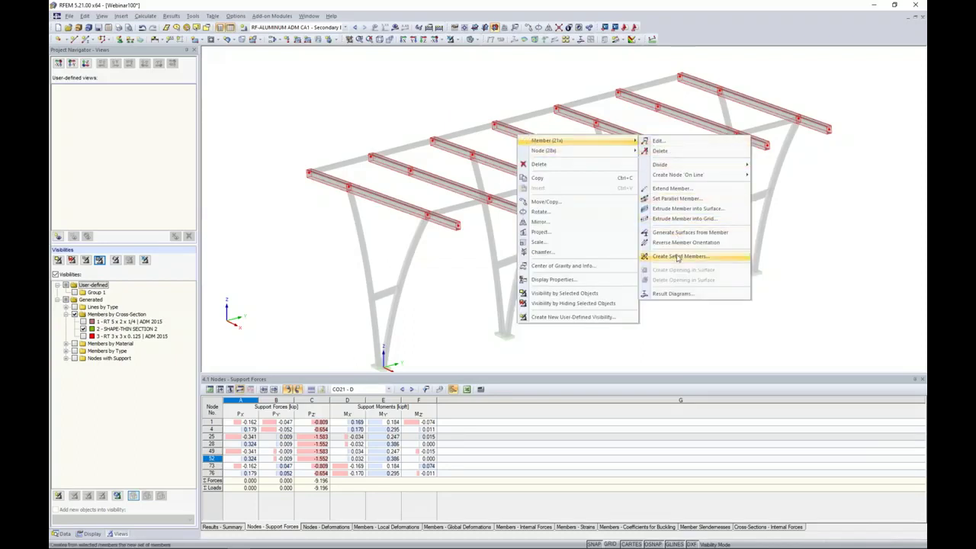
{"action": "left_click", "coordinate": [677, 257]}
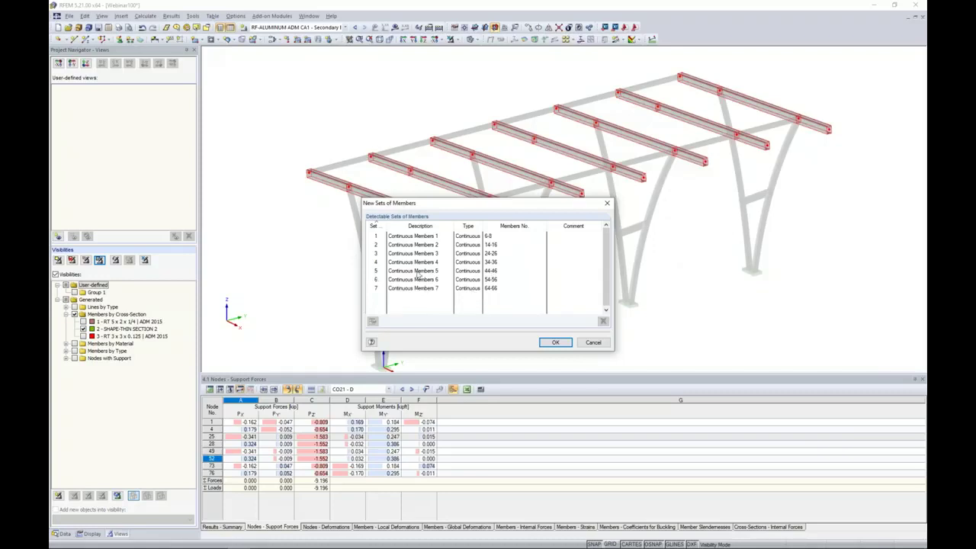
{"action": "left_click", "coordinate": [555, 343]}
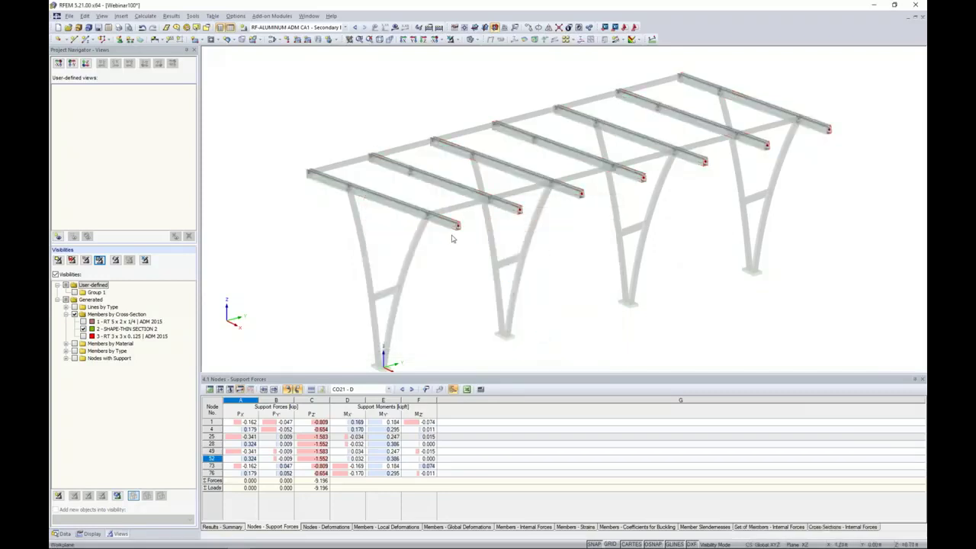
Step: Examine the SHAPE-THIN profile at the free end of the first main beam up close
{"action": "scroll", "coordinate": [431, 232], "scroll_direction": "up", "scroll_amount": 3}
{"action": "scroll", "coordinate": [434, 227], "scroll_direction": "up", "scroll_amount": 5}
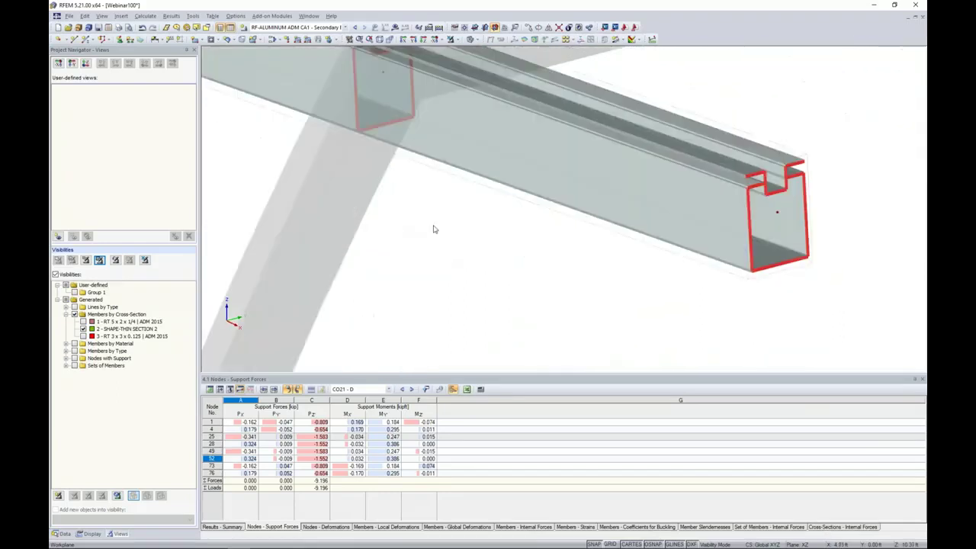
{"action": "scroll", "coordinate": [527, 206], "scroll_direction": "down", "scroll_amount": 6}
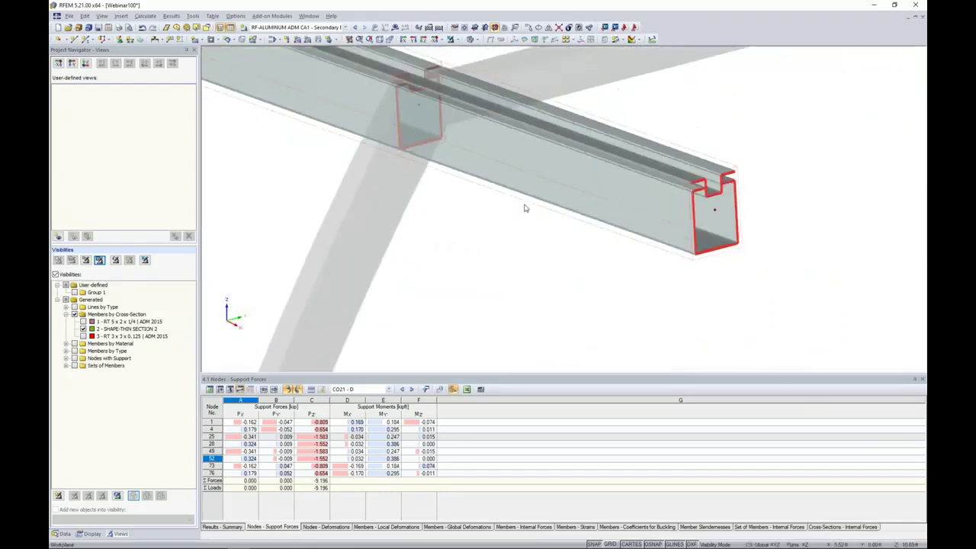
{"action": "scroll", "coordinate": [526, 209], "scroll_direction": "down", "scroll_amount": 4}
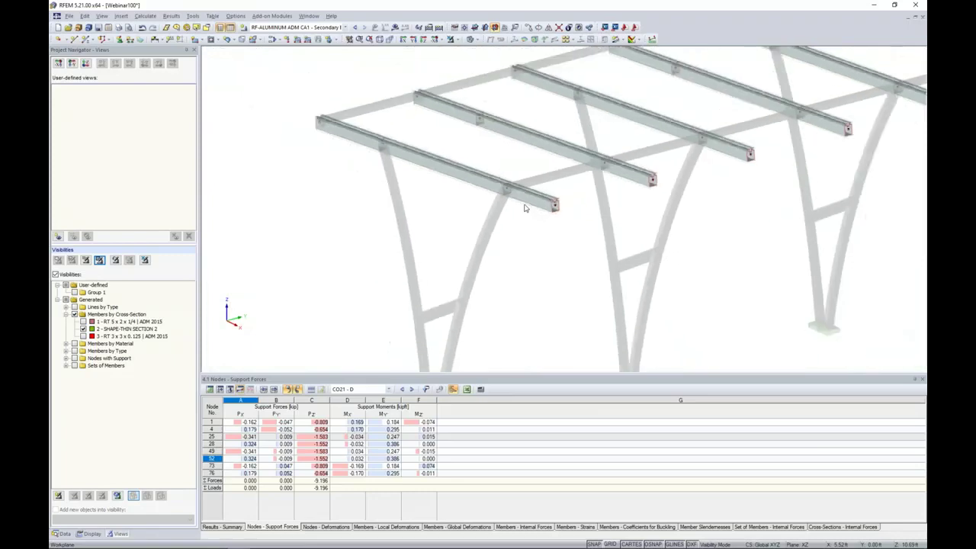
{"action": "scroll", "coordinate": [506, 276], "scroll_direction": "down", "scroll_amount": 4}
{"action": "middle_click_drag", "start_coordinate": [507, 276], "coordinate": [538, 281]}
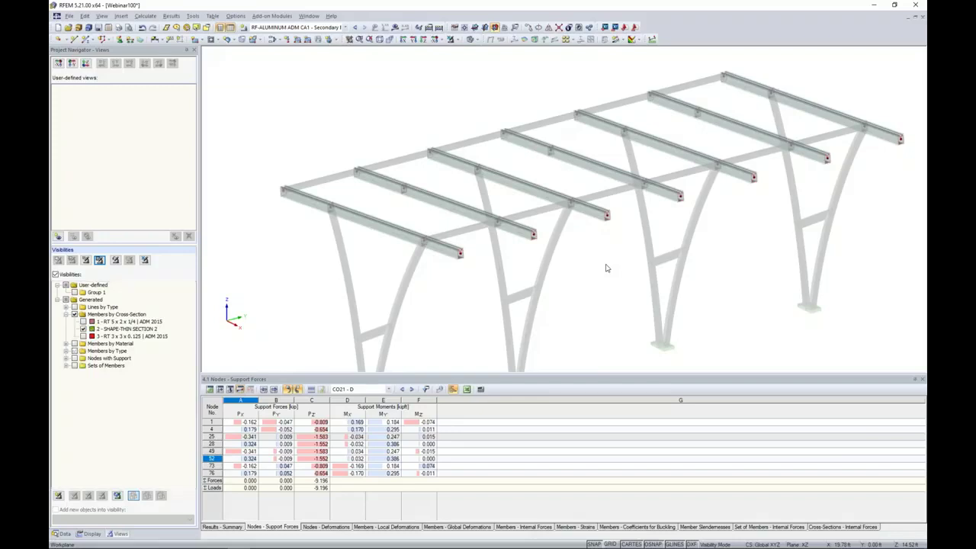
Step: Isolate the third main beam in the row so that only its set of members remains active in the model
{"action": "middle_click_drag", "start_coordinate": [601, 239], "coordinate": [537, 249], "text": "ctrl"}
{"action": "left_click_drag", "start_coordinate": [463, 102], "coordinate": [556, 237]}
{"action": "left_click", "coordinate": [450, 38]}
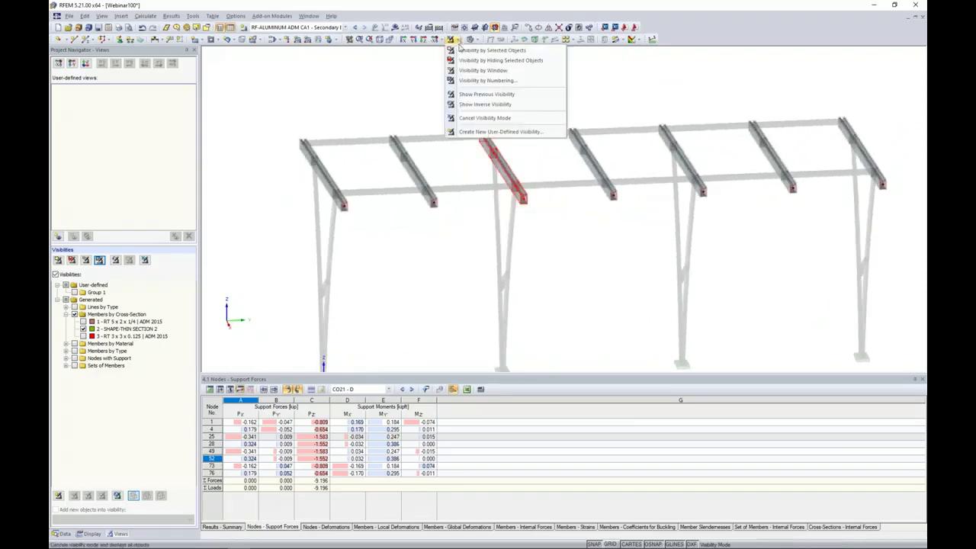
{"action": "left_click", "coordinate": [462, 50]}
{"action": "left_click", "coordinate": [448, 120]}
{"action": "mouse_move", "coordinate": [489, 168]}
{"action": "middle_mouse_down", "text": "ctrl"}
{"action": "mouse_move", "coordinate": [508, 172]}
{"action": "mouse_move", "coordinate": [486, 164]}
{"action": "mouse_move", "coordinate": [492, 174]}
{"action": "middle_mouse_up", "text": "ctrl"}
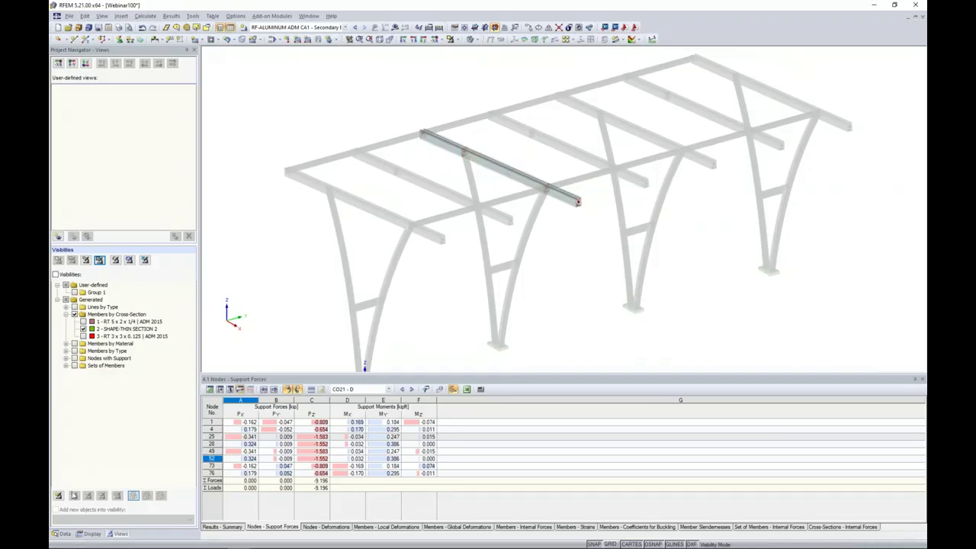
Step: Create RF-ALUMINUM ADM design case 2 with the description Main Beam and make it the current case
{"action": "left_click", "coordinate": [64, 535]}
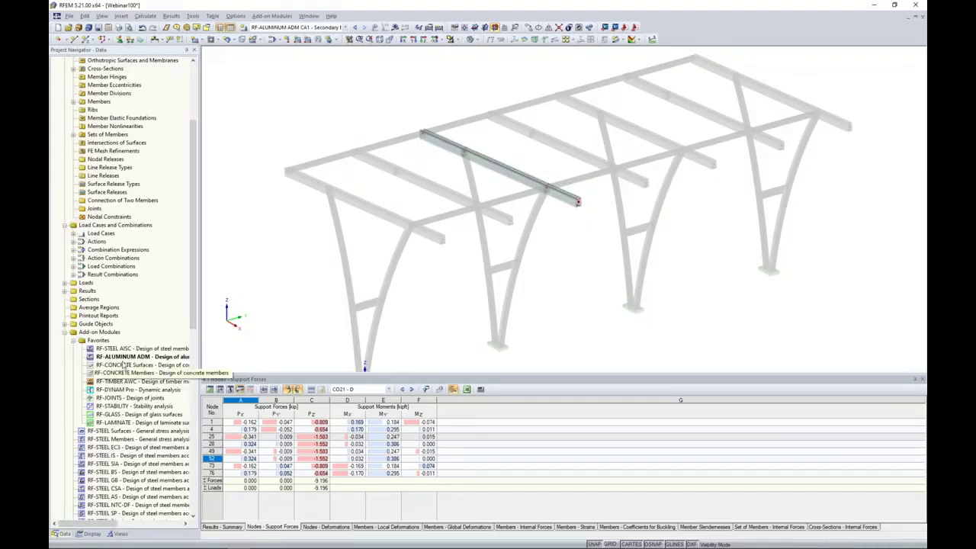
{"action": "double_click", "coordinate": [124, 360]}
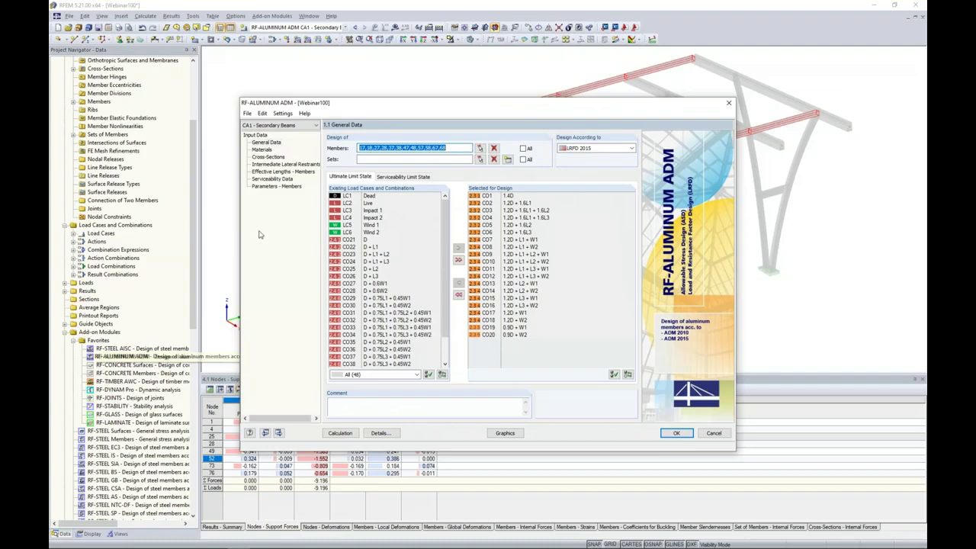
{"action": "left_click", "coordinate": [247, 113]}
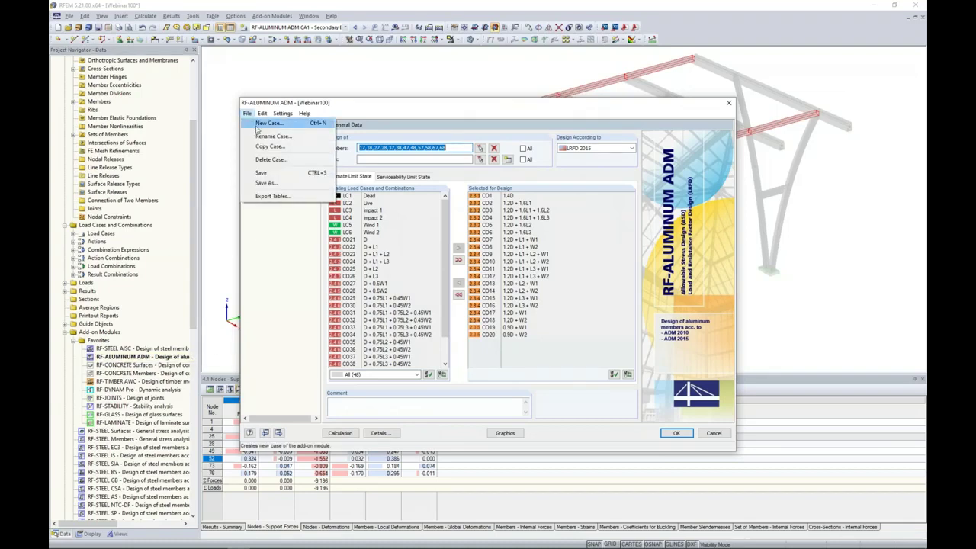
{"action": "left_click", "coordinate": [260, 124]}
{"action": "left_click", "coordinate": [496, 274]}
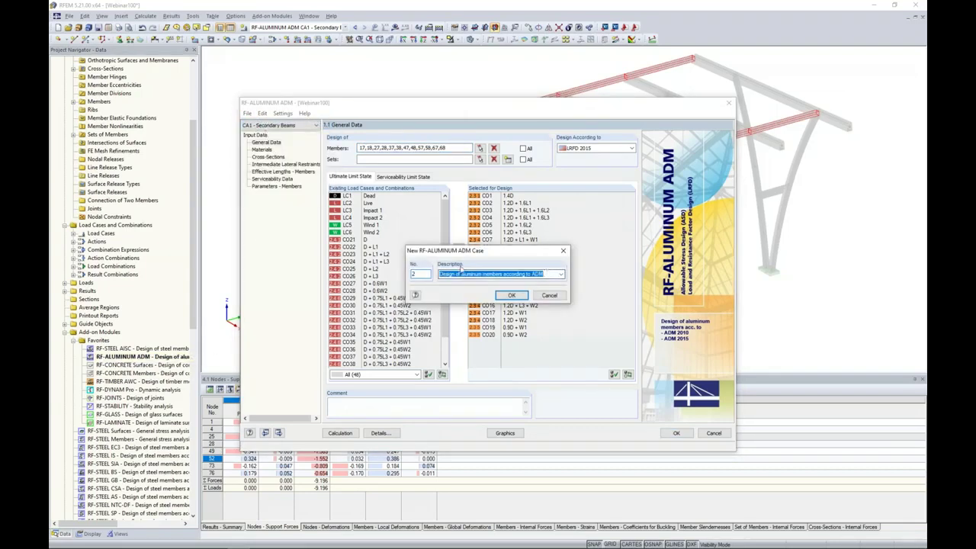
{"action": "key", "text": "BackSpace"}
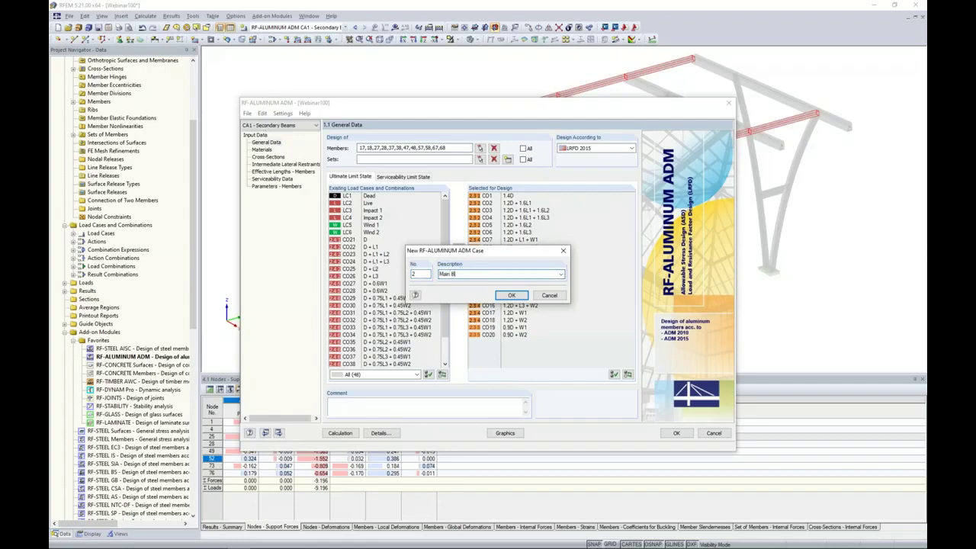
{"action": "left_click", "coordinate": [511, 295]}
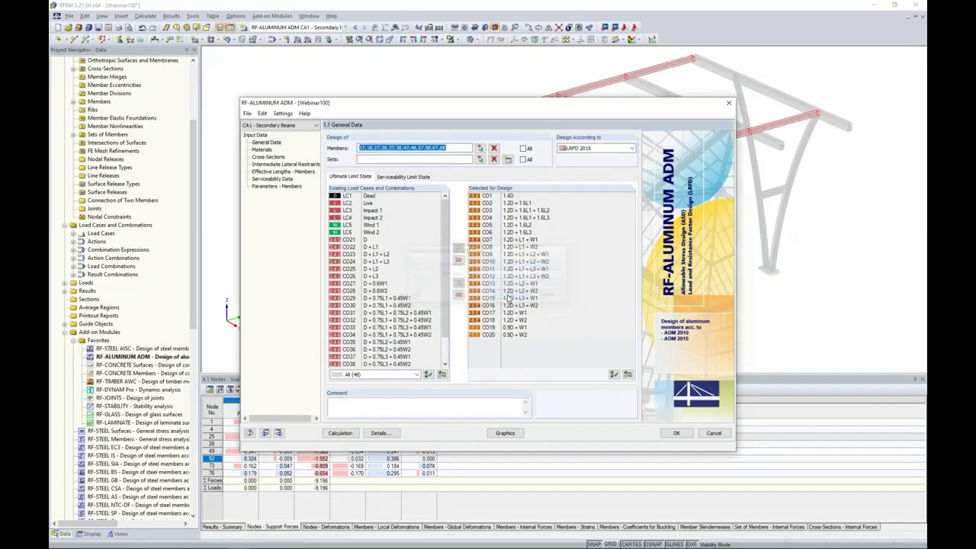
{"action": "left_click", "coordinate": [289, 127]}
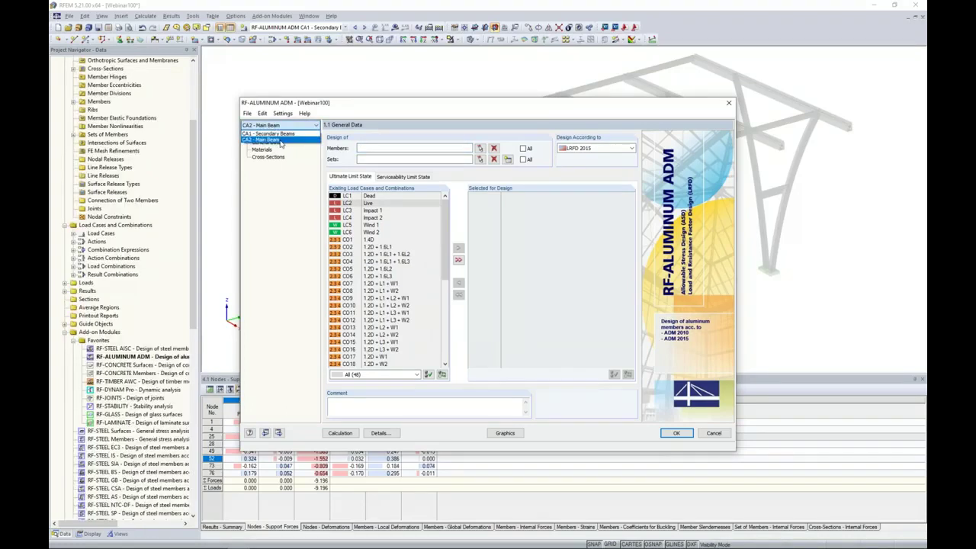
{"action": "left_click", "coordinate": [279, 141]}
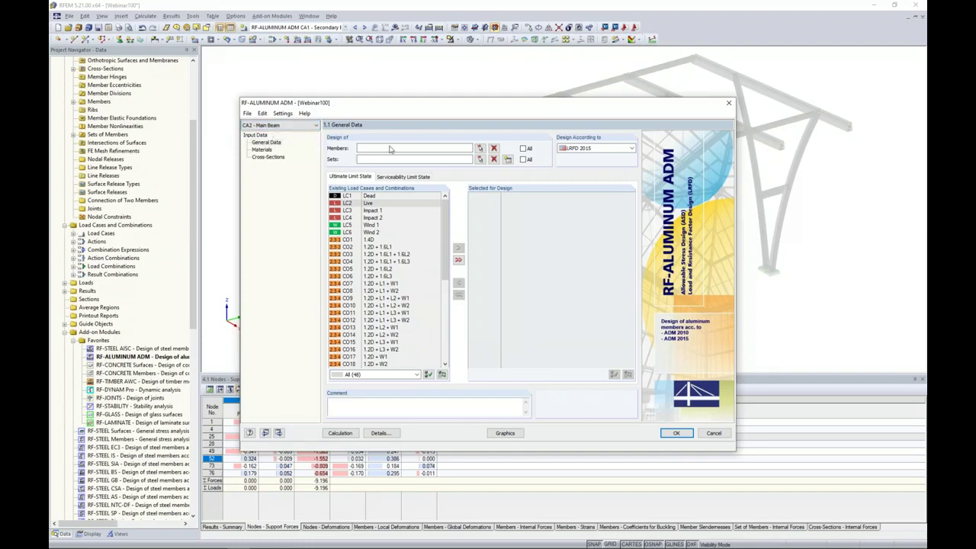
Step: Choose set of members 3 for design and add load combinations CO1 to CO20 to the ultimate limit state check
{"action": "left_click", "coordinate": [480, 158]}
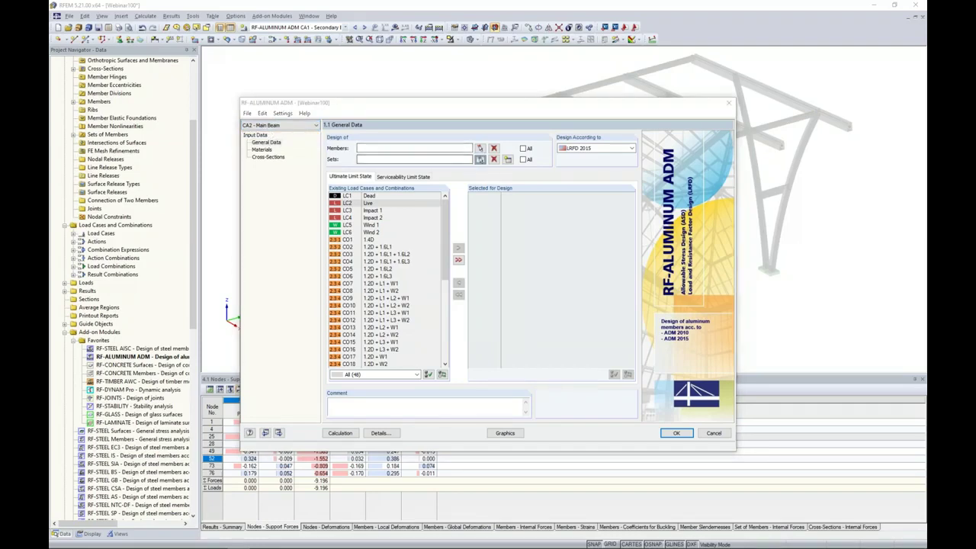
{"action": "left_click", "coordinate": [489, 155]}
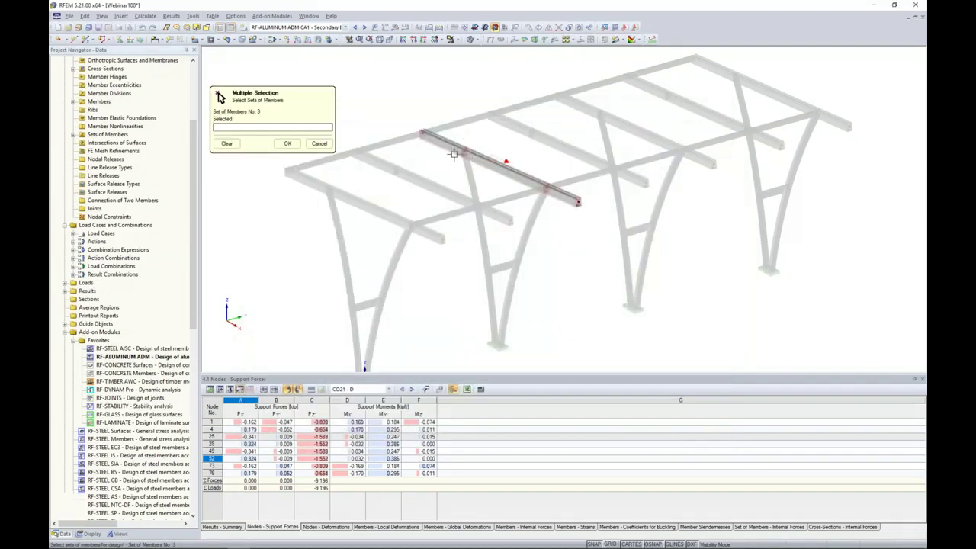
{"action": "left_click", "coordinate": [287, 143]}
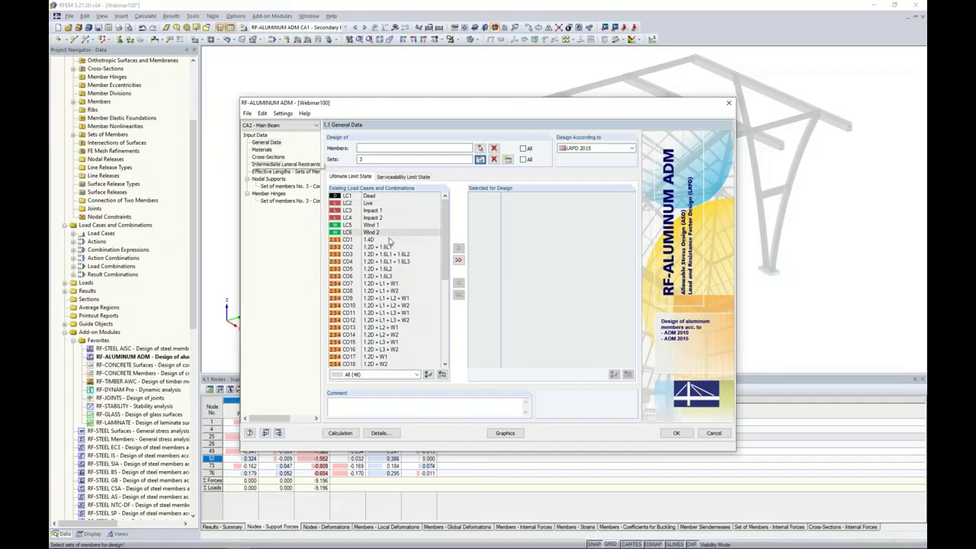
{"action": "scroll", "coordinate": [381, 266], "scroll_direction": "down", "scroll_amount": 3}
{"action": "left_click", "coordinate": [378, 314]}
{"action": "left_click", "coordinate": [378, 313], "text": "shift"}
{"action": "left_click", "coordinate": [458, 247]}
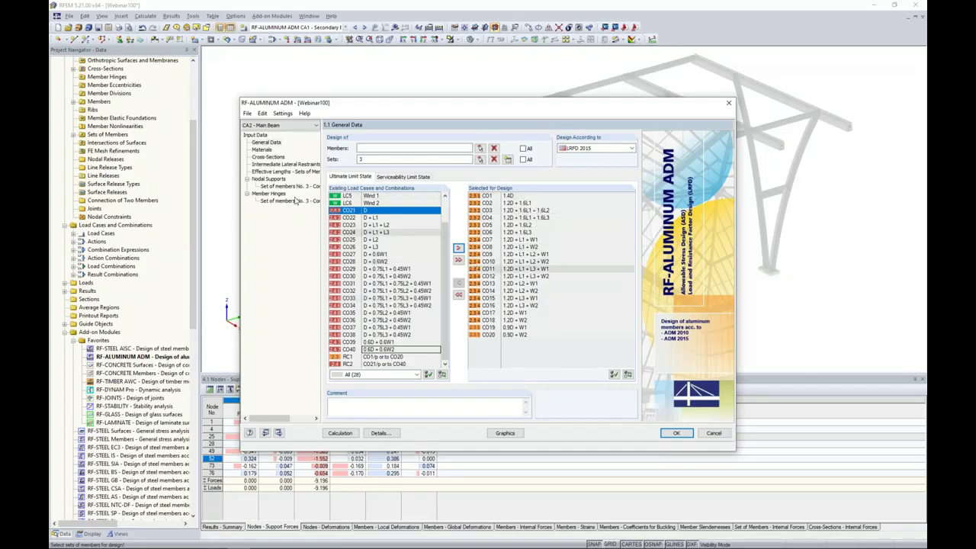
Step: Review the aluminum 6061-T6 material, the SHAPE-THIN section 2 properties and the effective lengths of set 3
{"action": "left_click", "coordinate": [263, 150]}
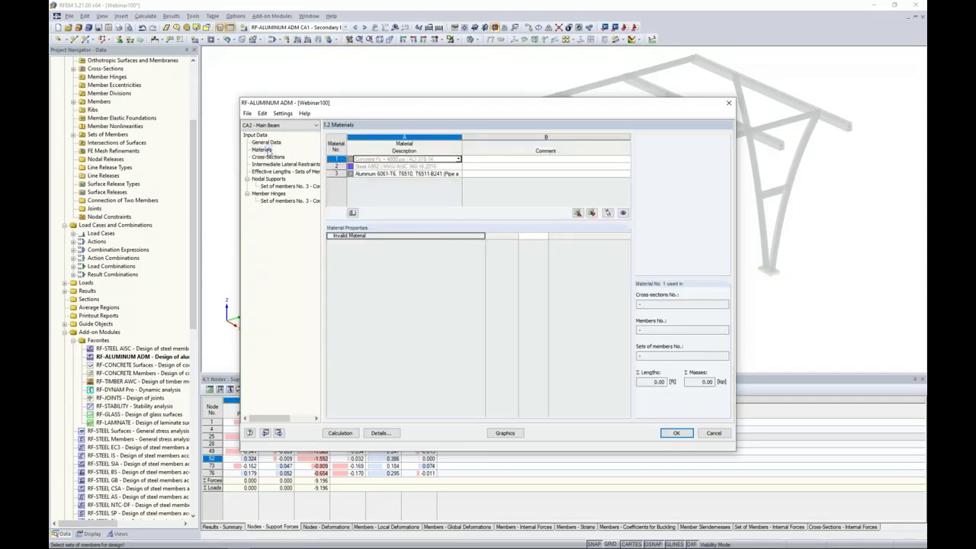
{"action": "left_click", "coordinate": [375, 174]}
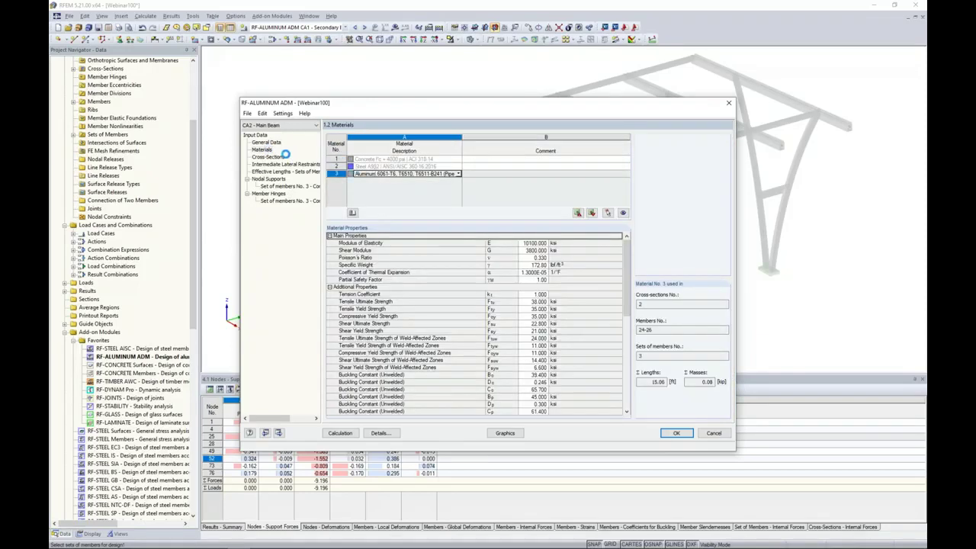
{"action": "left_click", "coordinate": [269, 156]}
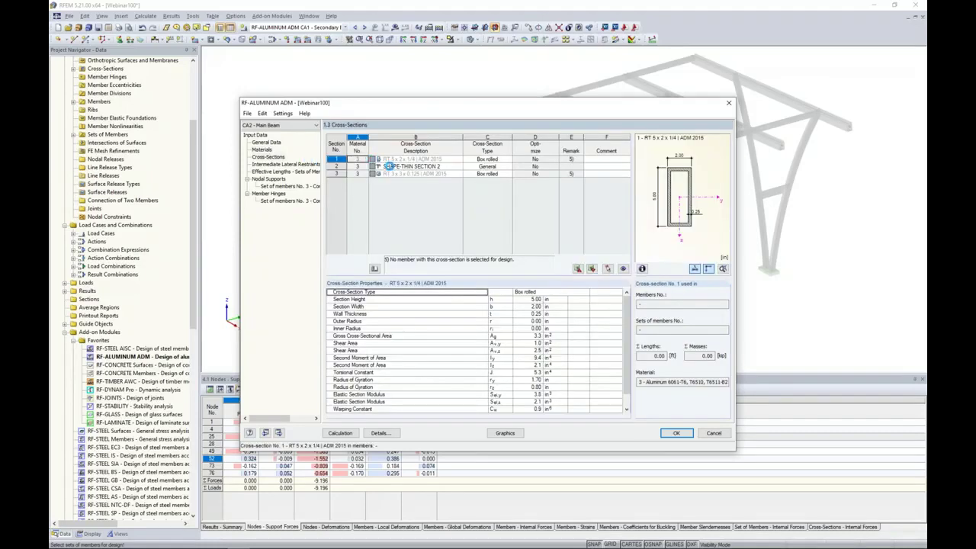
{"action": "left_click", "coordinate": [389, 165]}
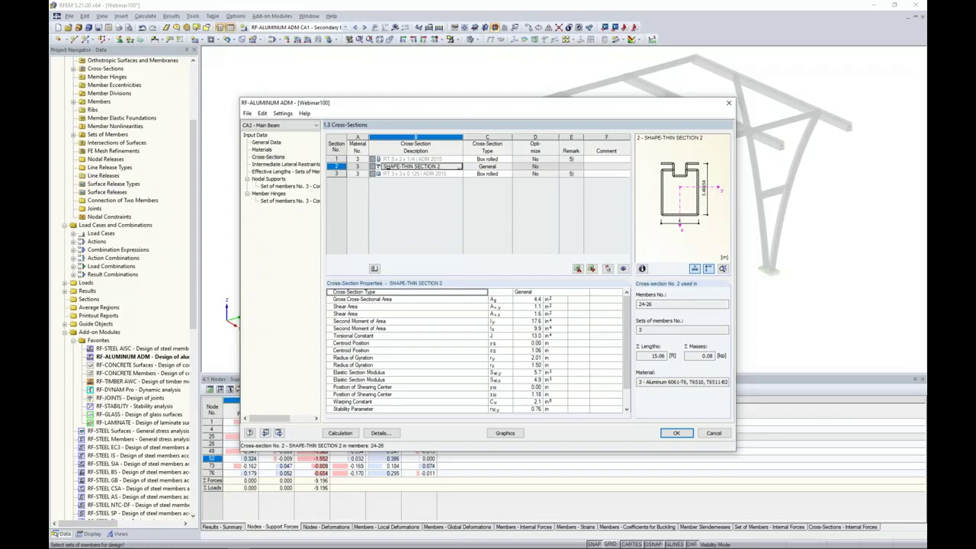
{"action": "scroll", "coordinate": [627, 351], "scroll_direction": "down", "scroll_amount": 1}
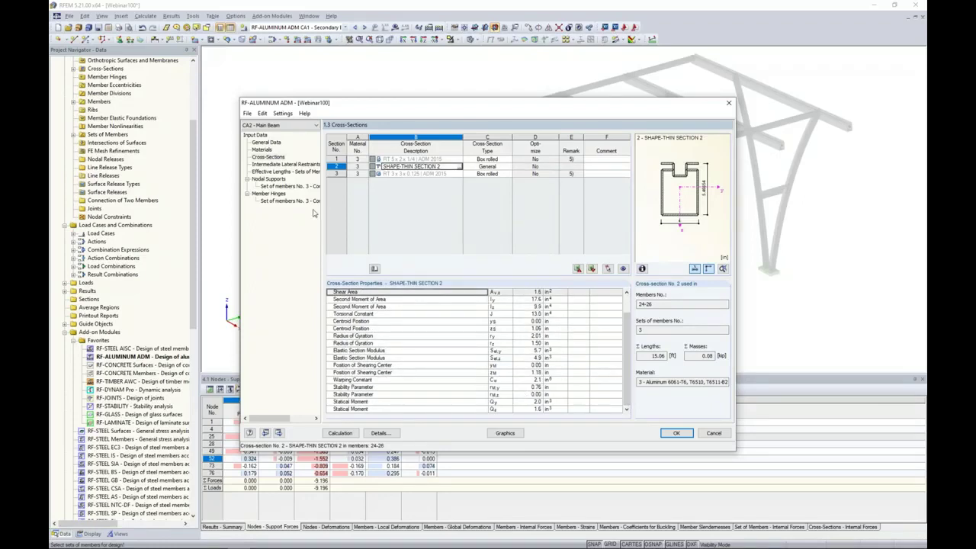
{"action": "left_click", "coordinate": [298, 172]}
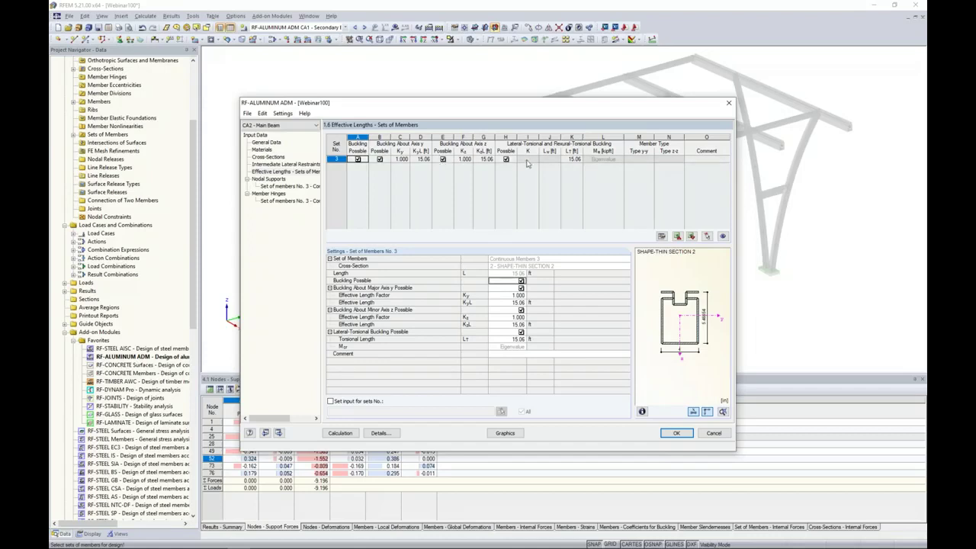
Step: Open the nodal supports of set 3, isolate the beam in the preview graphic and postpone the system update reminder
{"action": "left_click", "coordinate": [273, 187]}
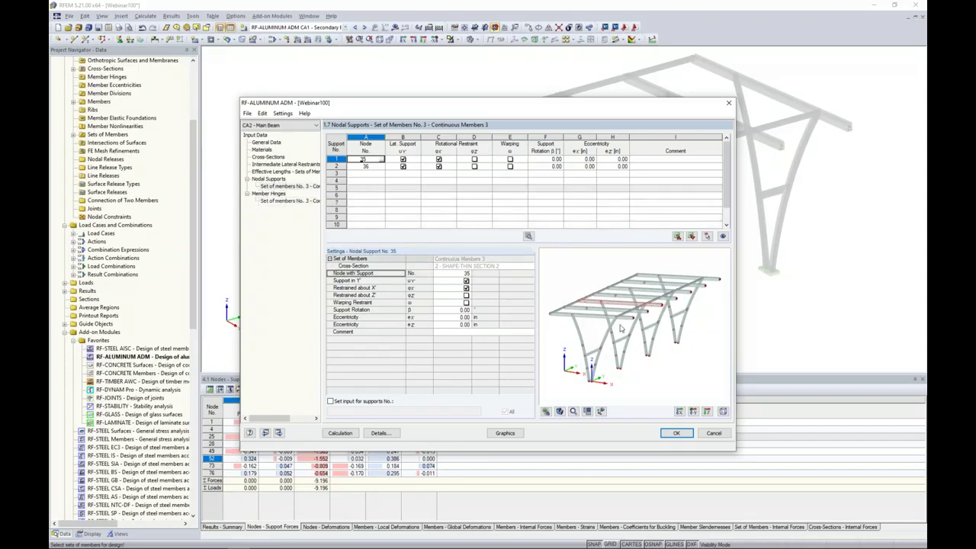
{"action": "scroll", "coordinate": [615, 314], "scroll_direction": "up", "scroll_amount": 2}
{"action": "scroll", "coordinate": [614, 314], "scroll_direction": "up", "scroll_amount": 1}
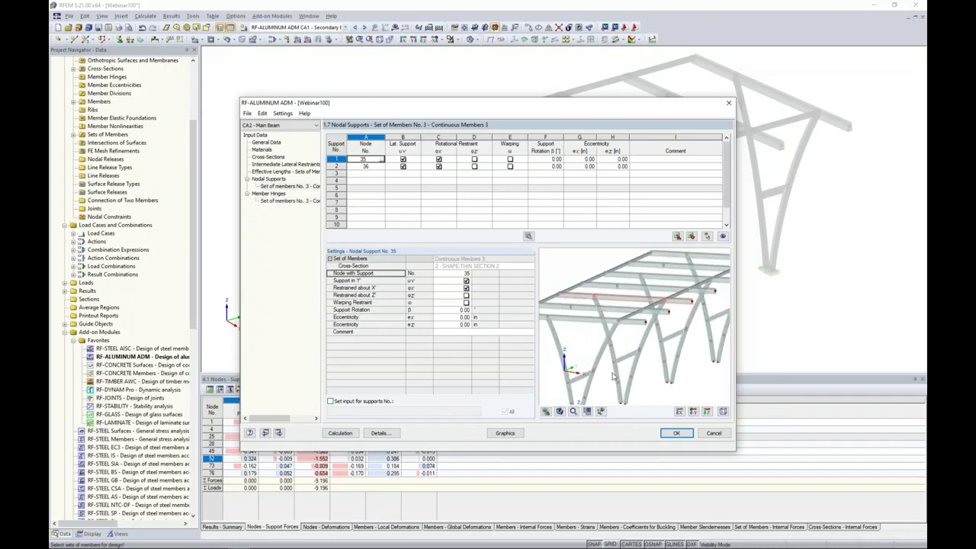
{"action": "left_click", "coordinate": [601, 411]}
{"action": "scroll", "coordinate": [630, 322], "scroll_direction": "up", "scroll_amount": 1}
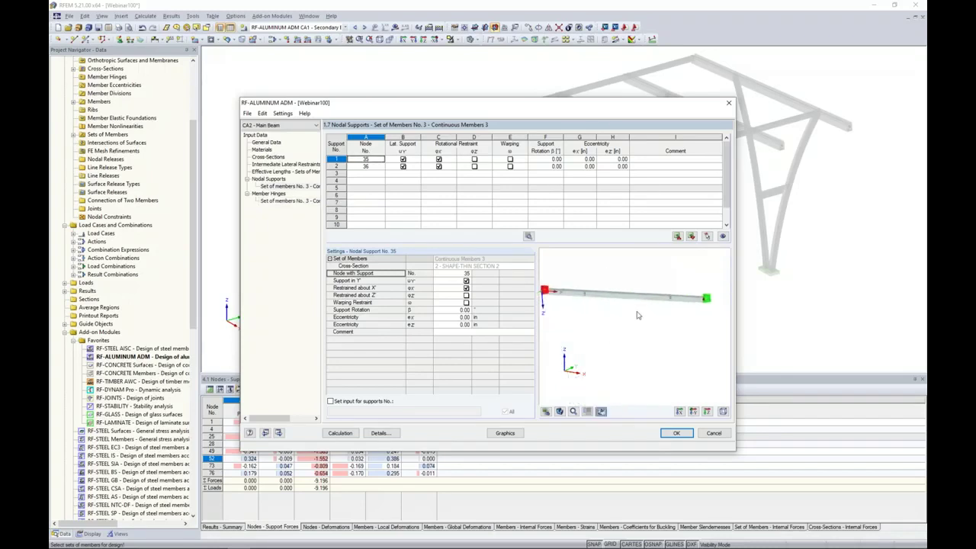
{"action": "scroll", "coordinate": [646, 343], "scroll_direction": "down", "scroll_amount": 1}
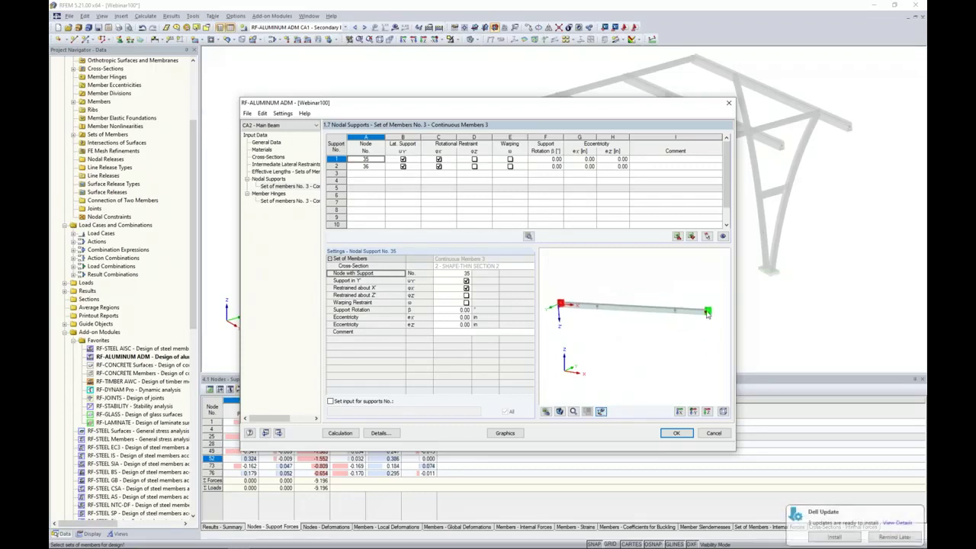
{"action": "left_click", "coordinate": [895, 537]}
Step: Reassign nodal support 1 to node 26 and nodal support 2 to node 35, picking both nodes in the model
{"action": "left_click_drag", "start_coordinate": [584, 111], "coordinate": [561, 262]}
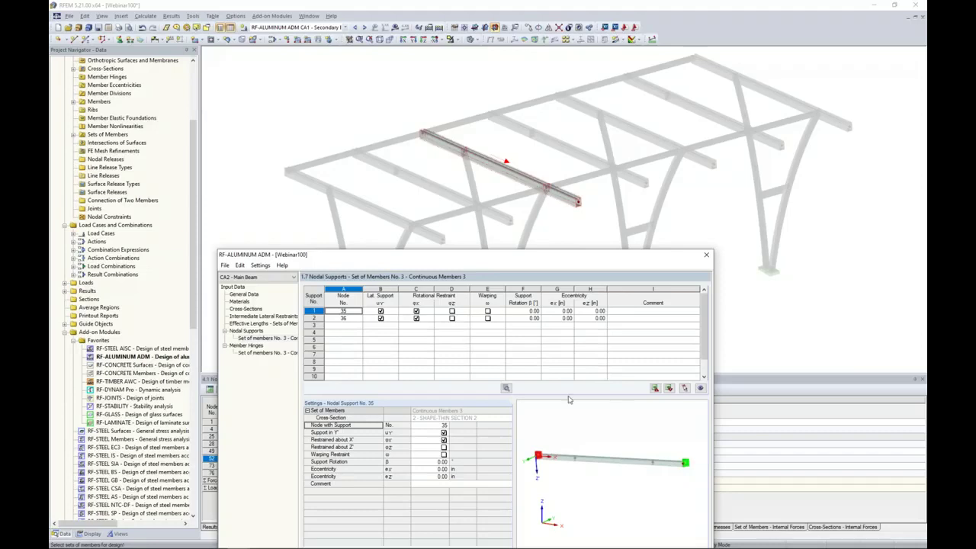
{"action": "left_click", "coordinate": [359, 311]}
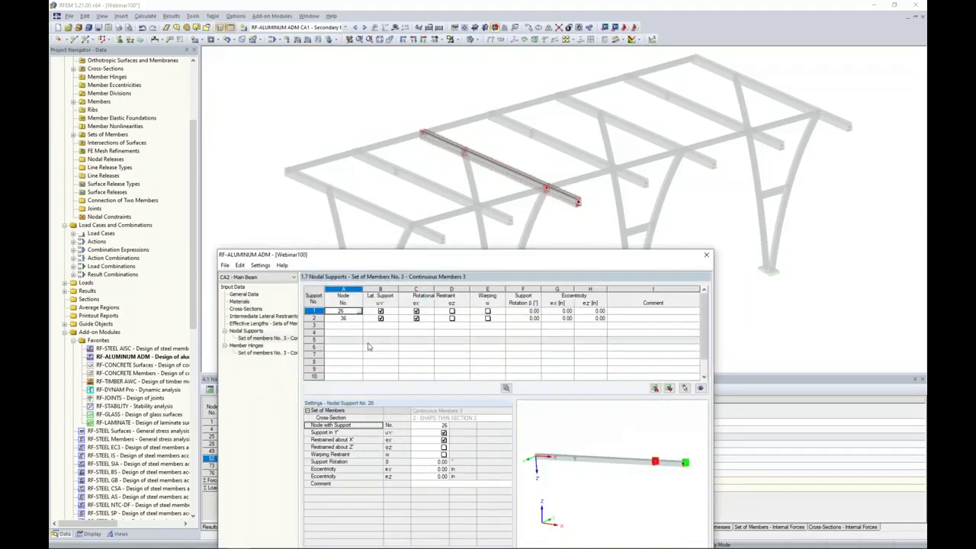
{"action": "left_click", "coordinate": [353, 318]}
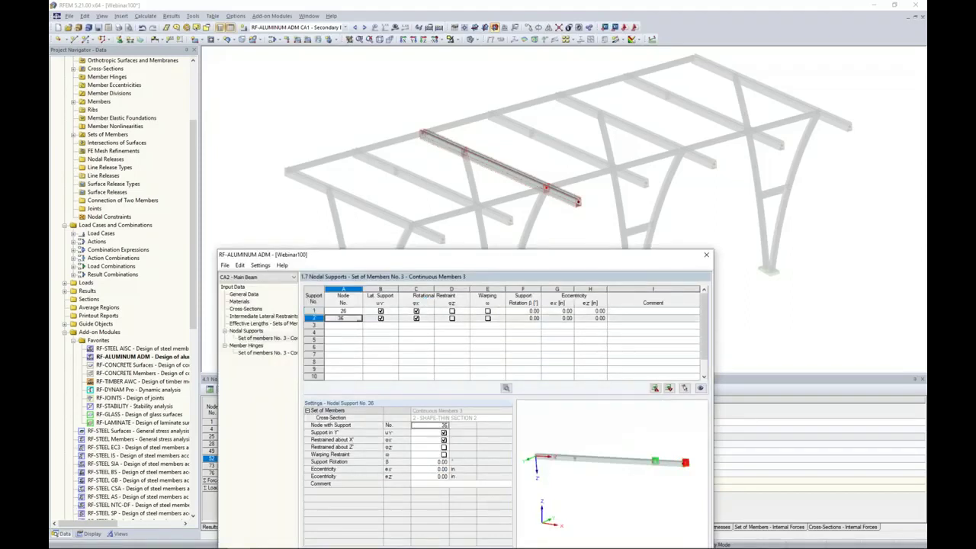
{"action": "left_click", "coordinate": [362, 319]}
{"action": "left_click", "coordinate": [425, 136]}
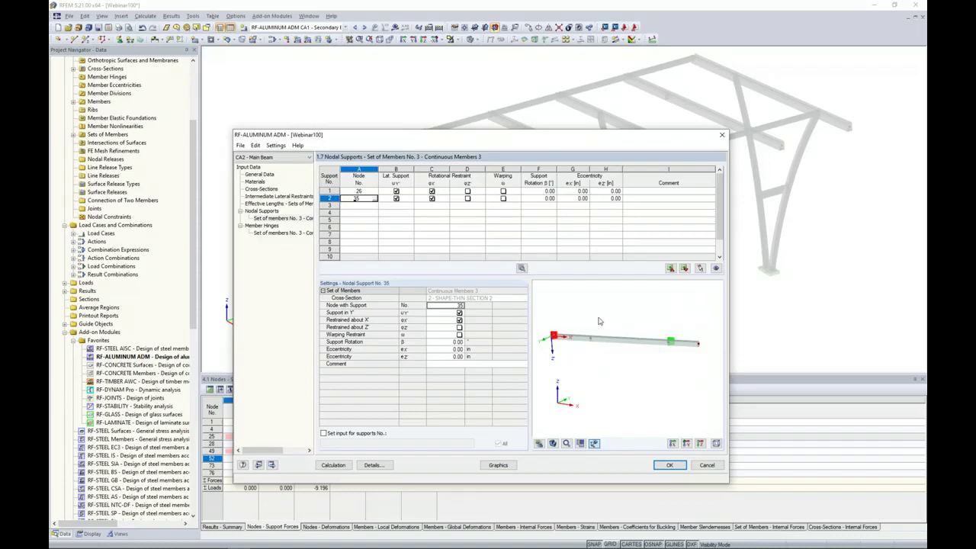
Step: Add a rotational restraint about Z to the nodal support at node 26
{"action": "left_click_drag", "start_coordinate": [572, 132], "coordinate": [579, 168]}
{"action": "left_click_drag", "start_coordinate": [482, 184], "coordinate": [470, 212]}
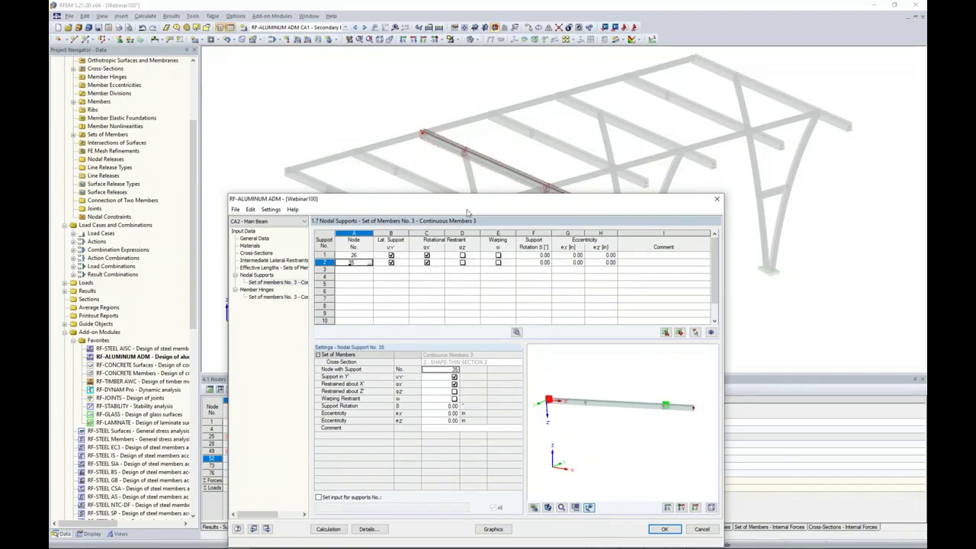
{"action": "left_click_drag", "start_coordinate": [458, 207], "coordinate": [455, 235]}
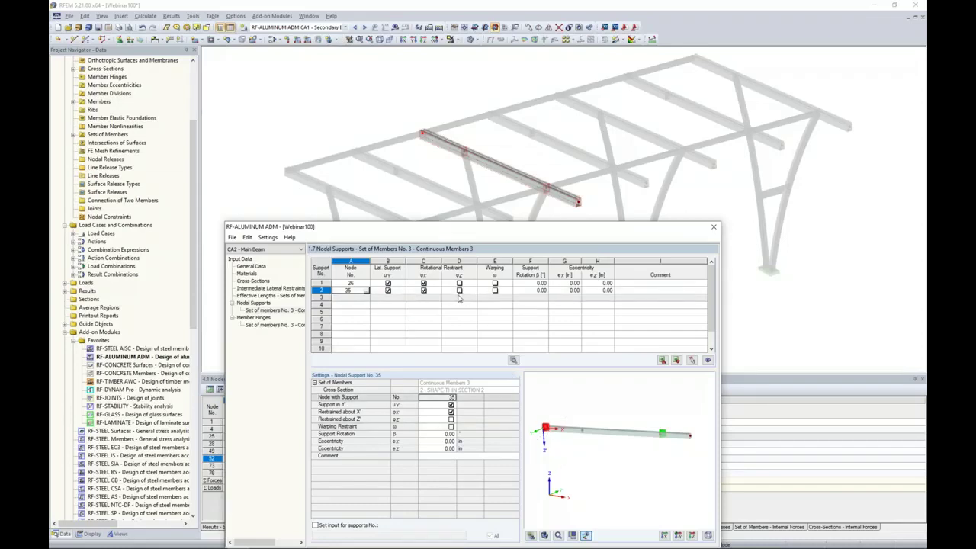
{"action": "left_click", "coordinate": [365, 283]}
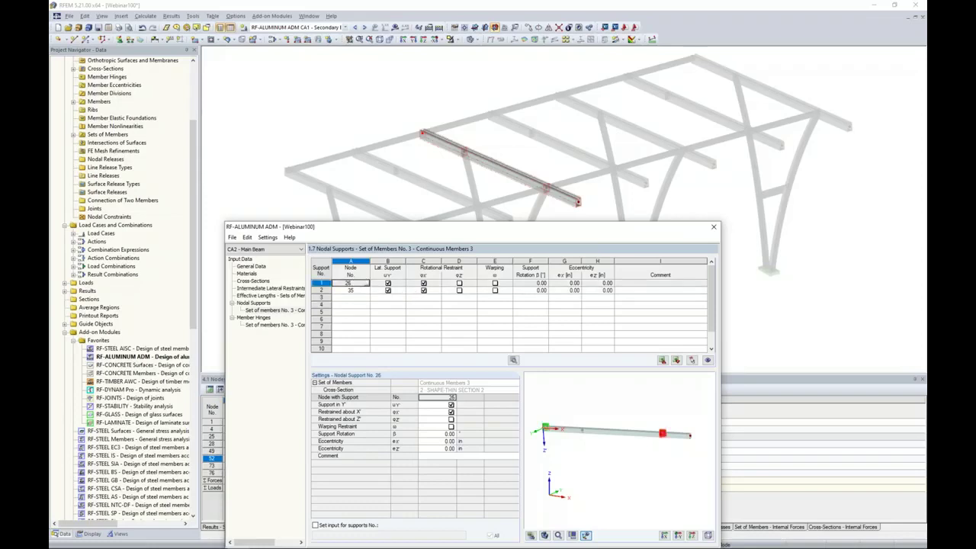
{"action": "left_click", "coordinate": [459, 283]}
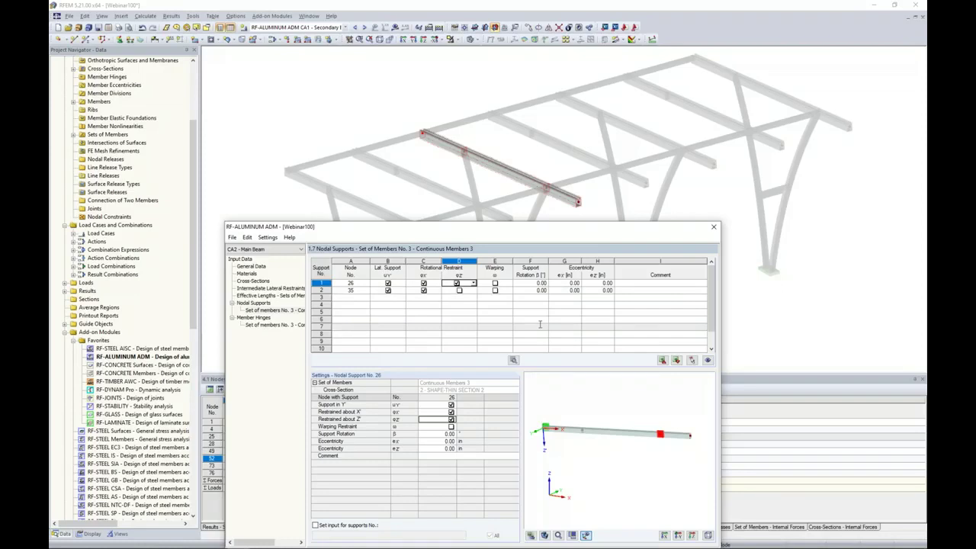
Step: Add a third nodal support at node 29 with only the rotational restraint about Z, removing its lateral support and X restraint
{"action": "left_click", "coordinate": [353, 298]}
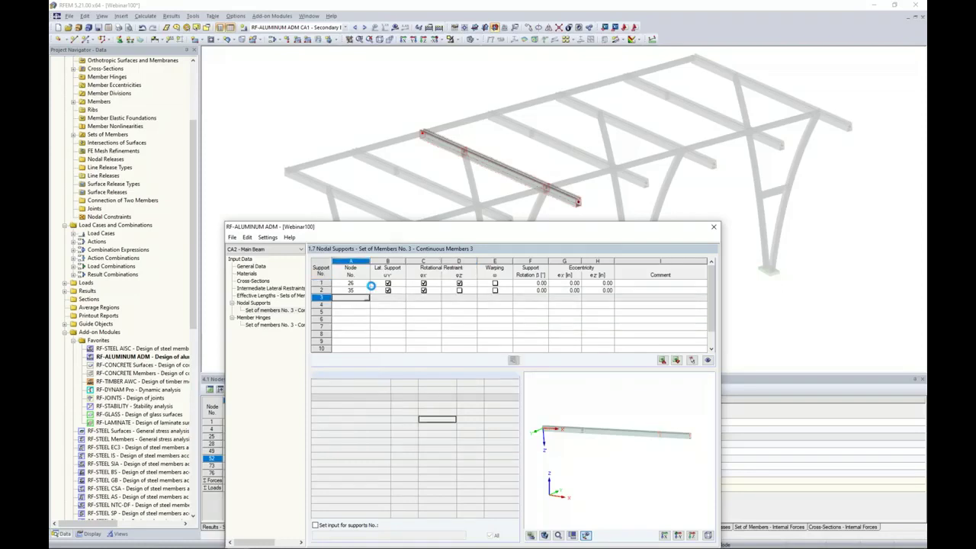
{"action": "left_click", "coordinate": [366, 298]}
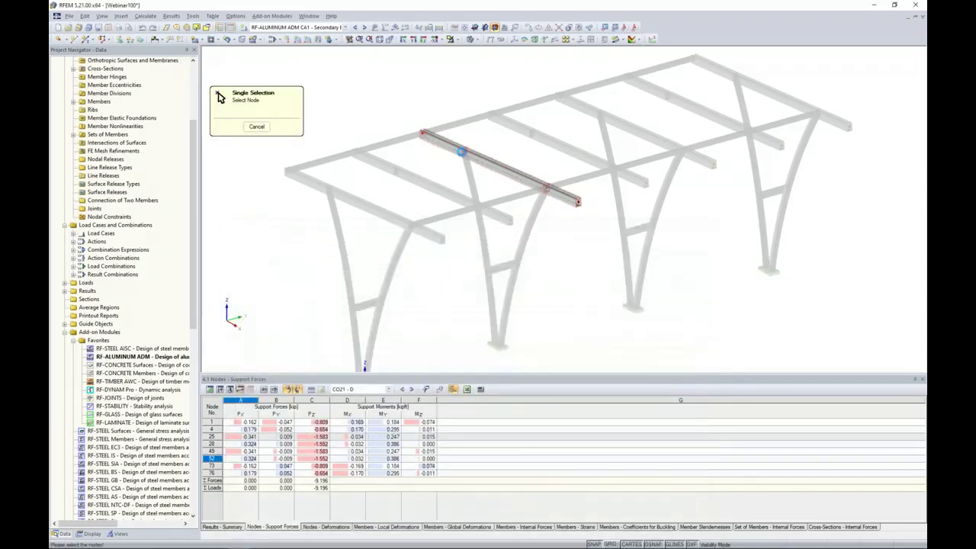
{"action": "left_click", "coordinate": [463, 151]}
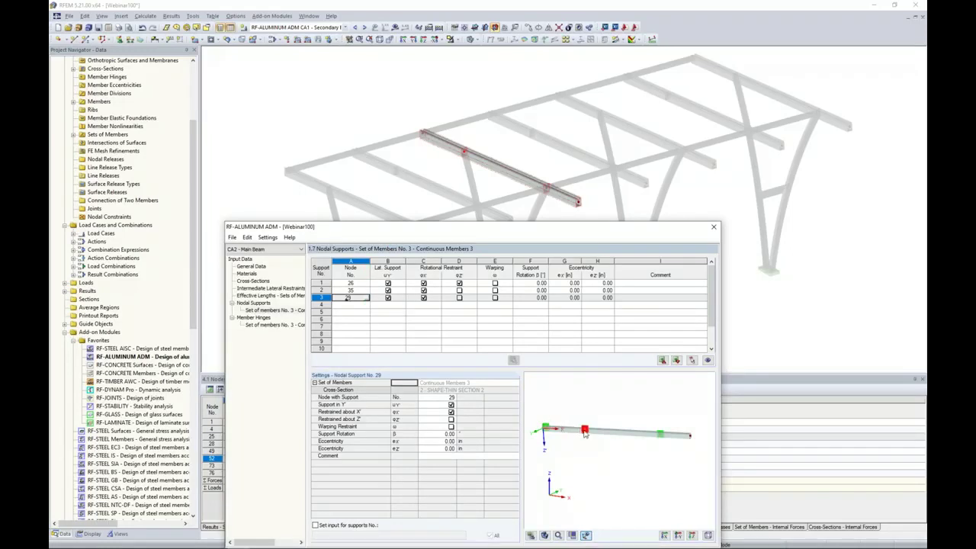
{"action": "left_click", "coordinate": [389, 299]}
{"action": "left_click", "coordinate": [423, 297]}
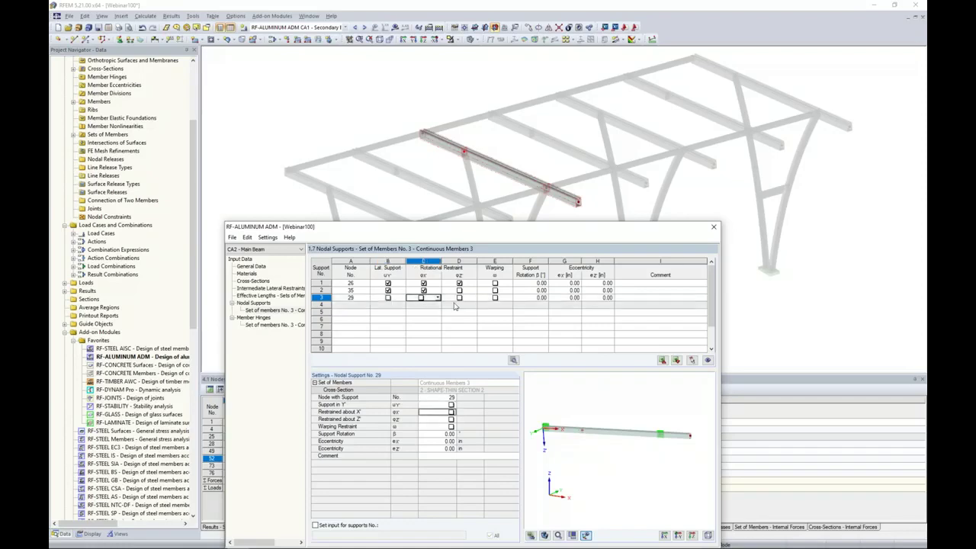
{"action": "left_click", "coordinate": [459, 297]}
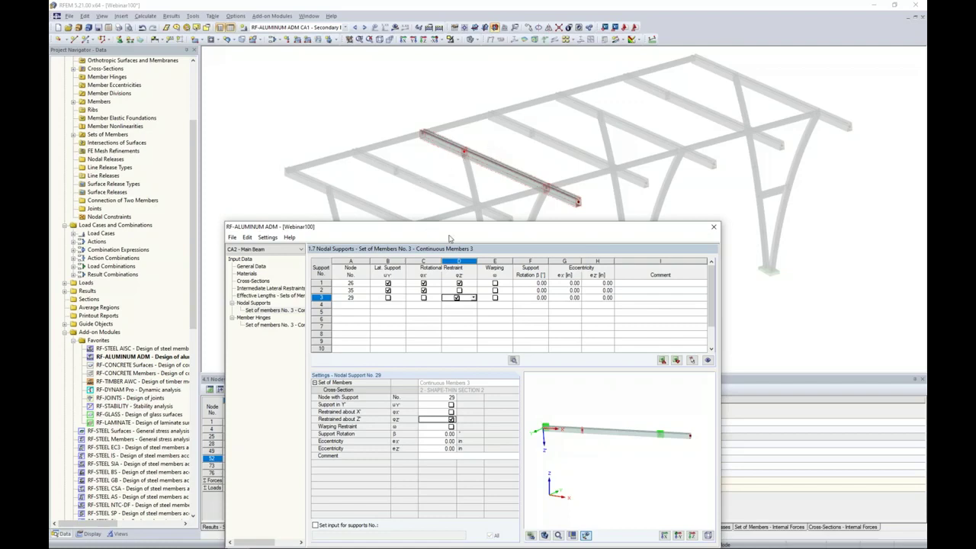
Step: Set the effective length about the y-axis for set 3 to the 7.95 ft distance between the beam's two column connection nodes
{"action": "left_click_drag", "start_coordinate": [451, 223], "coordinate": [474, 122]}
{"action": "left_click", "coordinate": [294, 196]}
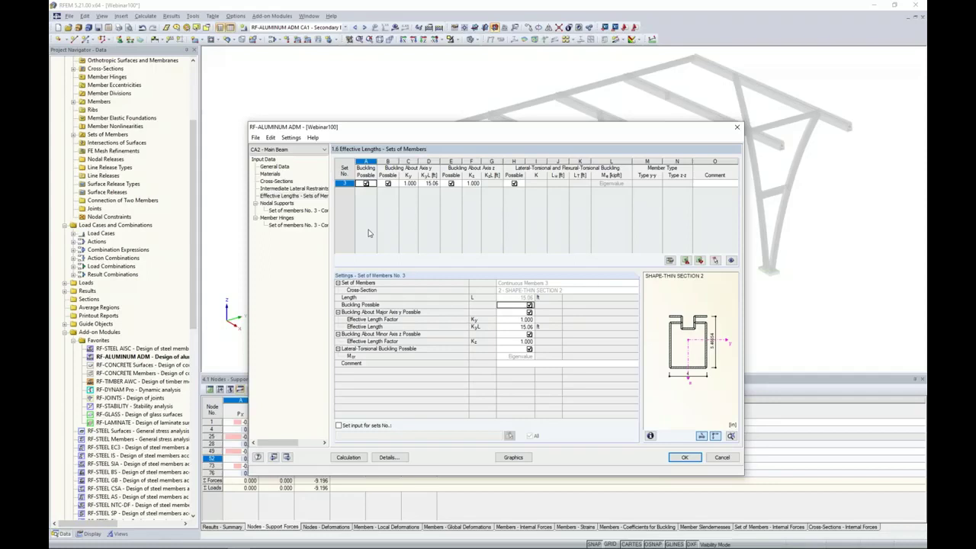
{"action": "left_click", "coordinate": [431, 184]}
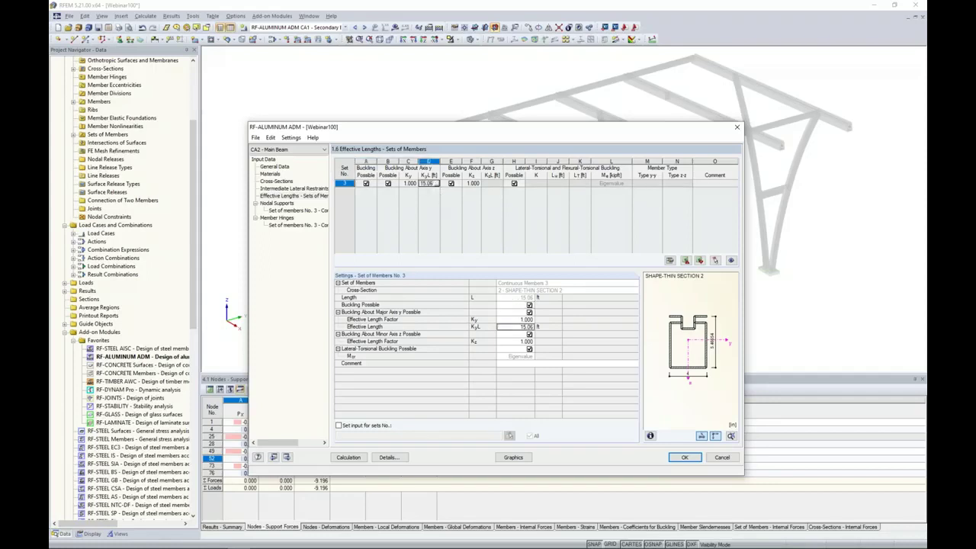
{"action": "left_click", "coordinate": [437, 185]}
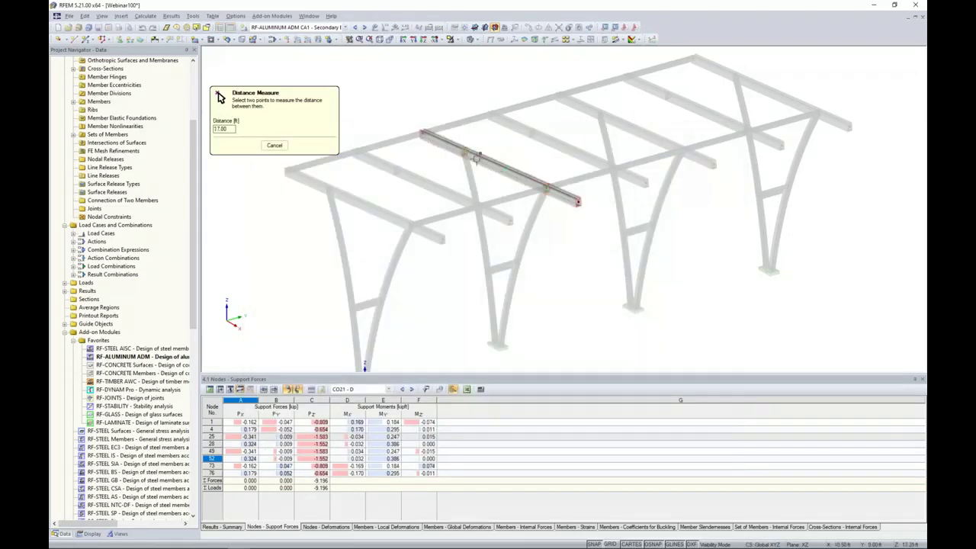
{"action": "left_click", "coordinate": [547, 186]}
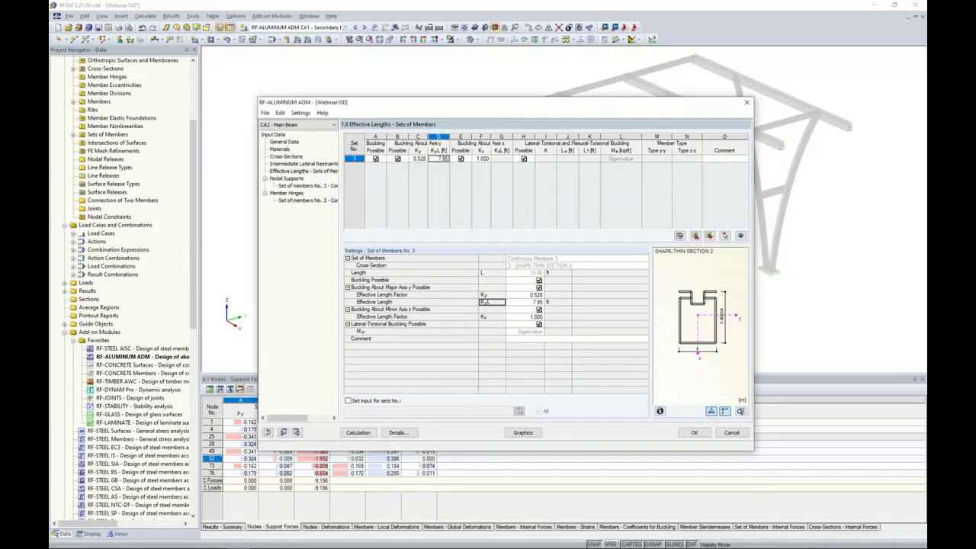
Step: Check the member hinges of set 3, calculate the Main Beam case and open the design results by set of members
{"action": "left_click", "coordinate": [302, 200]}
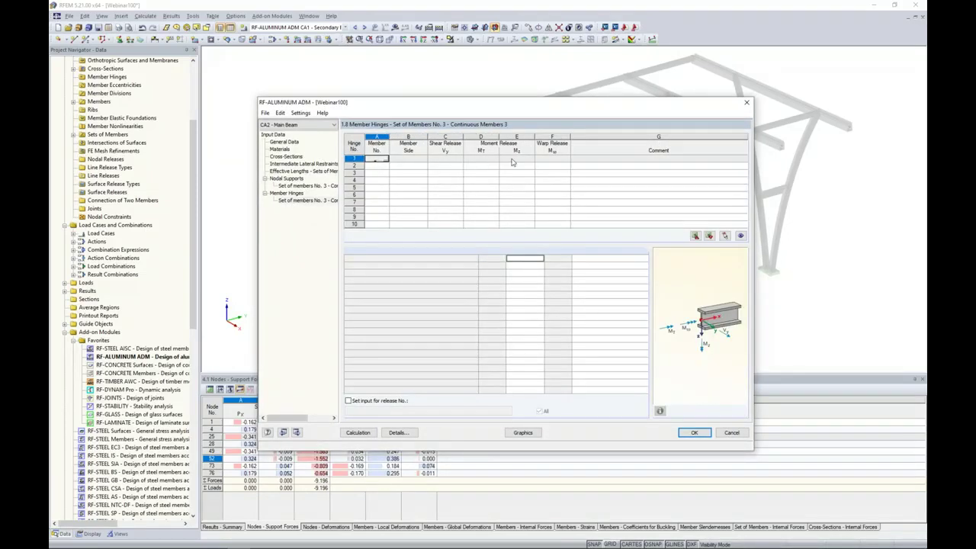
{"action": "left_click_drag", "start_coordinate": [522, 107], "coordinate": [556, 83]}
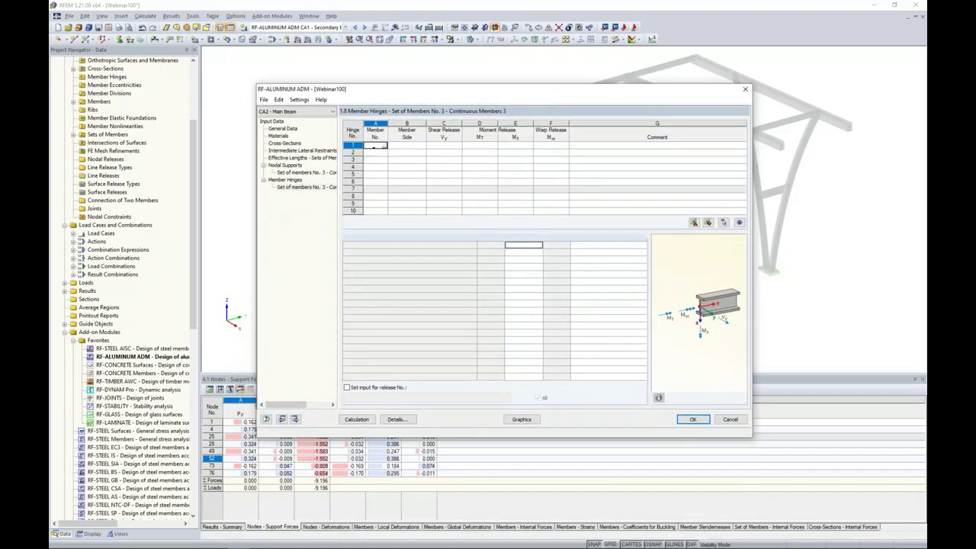
{"action": "left_click", "coordinate": [353, 420]}
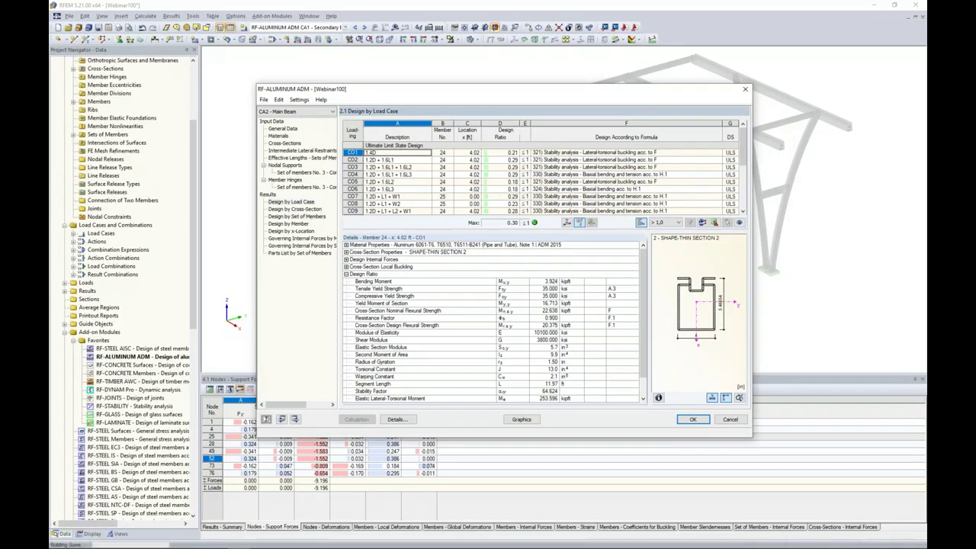
{"action": "left_click", "coordinate": [297, 216]}
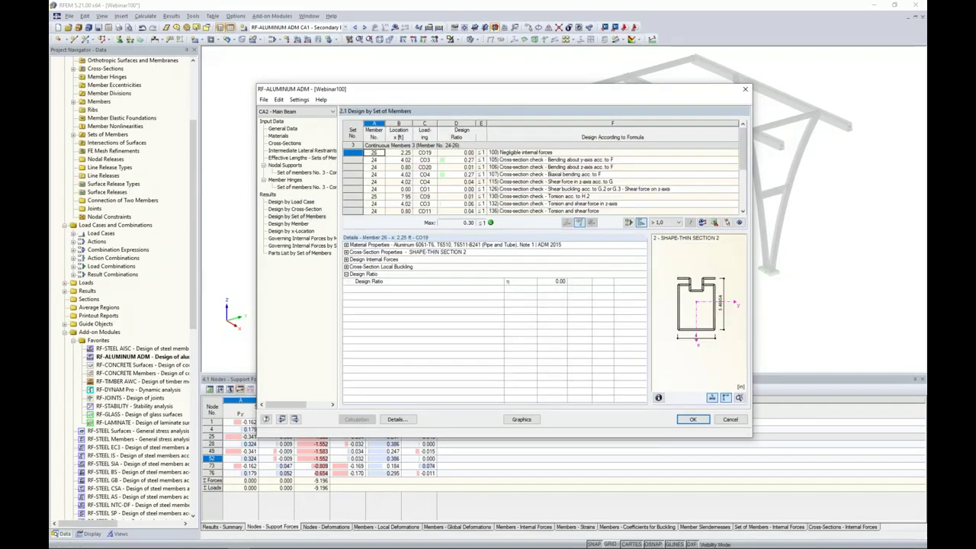
Step: Review the z-axis shear force check and the lateral-torsional buckling stability check in the design results for set 3
{"action": "left_click", "coordinate": [607, 181]}
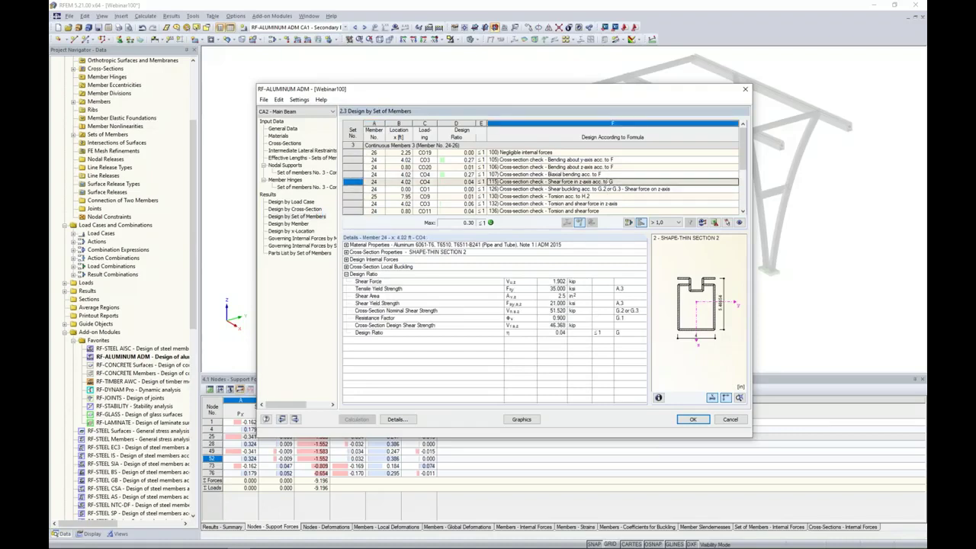
{"action": "scroll", "coordinate": [610, 178], "scroll_direction": "down", "scroll_amount": 2}
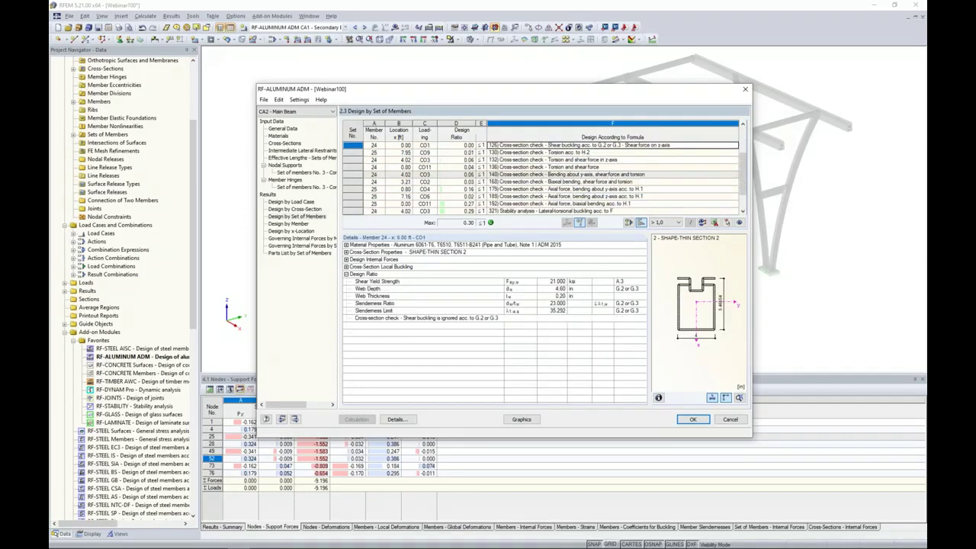
{"action": "scroll", "coordinate": [547, 212], "scroll_direction": "down", "scroll_amount": 1}
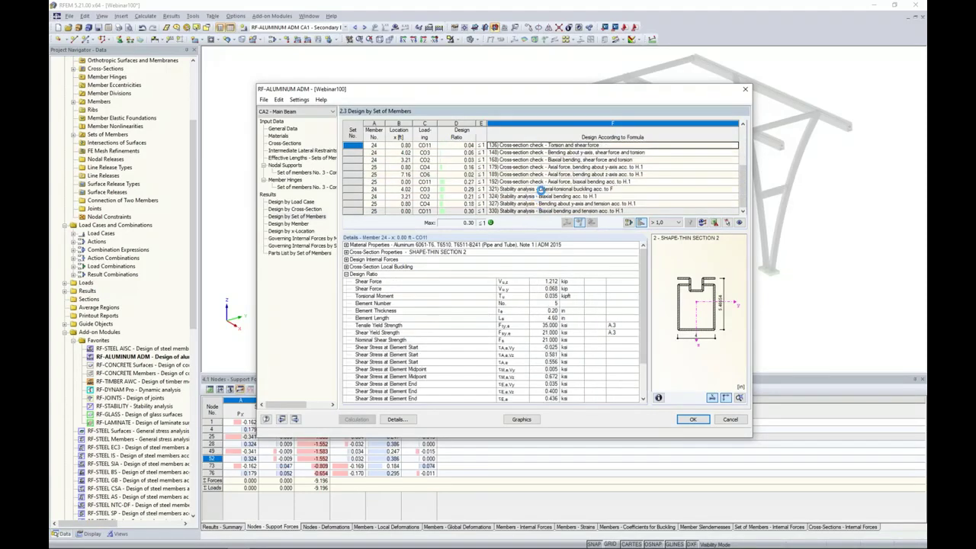
{"action": "left_click", "coordinate": [540, 189]}
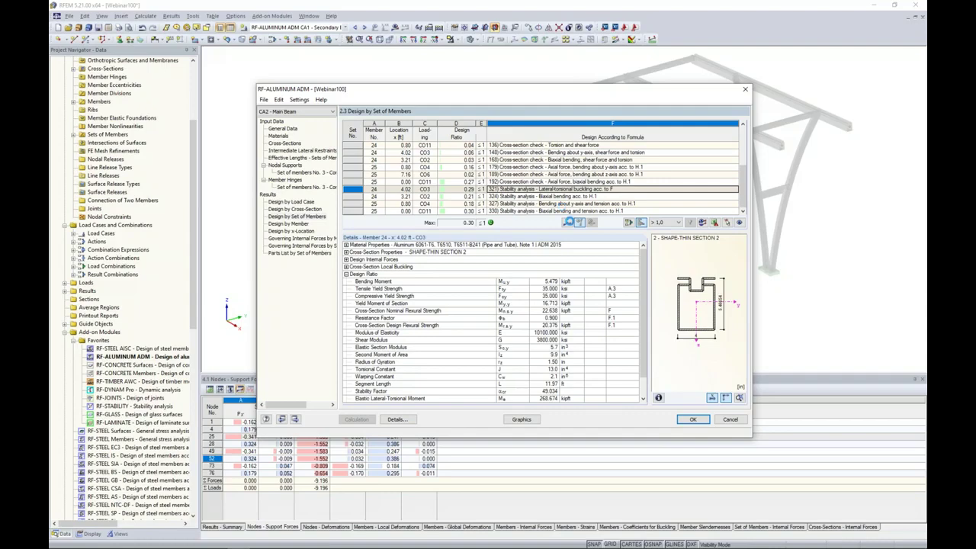
Step: Inspect the main beam's buckling mode shape for the lateral-torsional buckling check, and close the mode shape view
{"action": "left_click", "coordinate": [568, 222]}
{"action": "middle_click_drag", "start_coordinate": [565, 227], "coordinate": [405, 315], "text": "ctrl"}
{"action": "scroll", "coordinate": [449, 251], "scroll_direction": "up", "scroll_amount": 2}
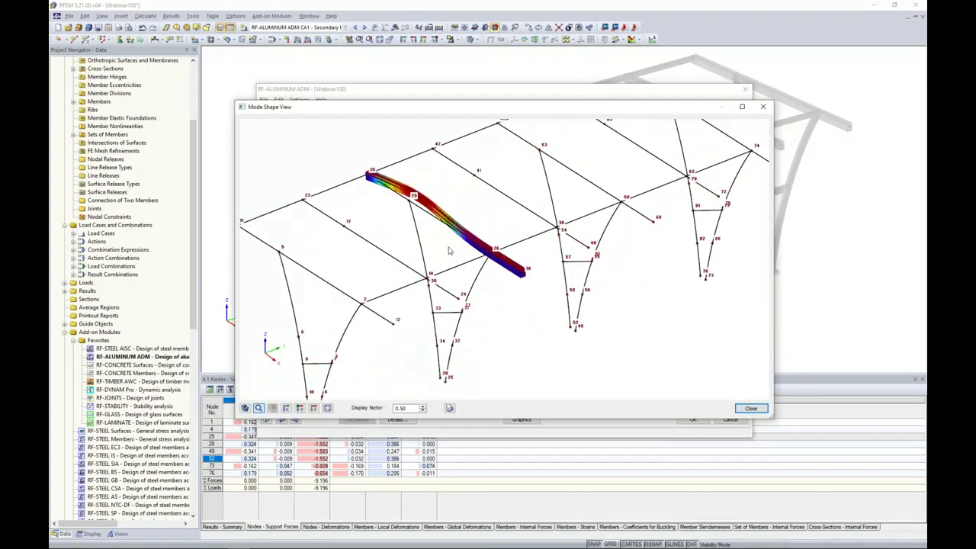
{"action": "scroll", "coordinate": [450, 251], "scroll_direction": "up", "scroll_amount": 2}
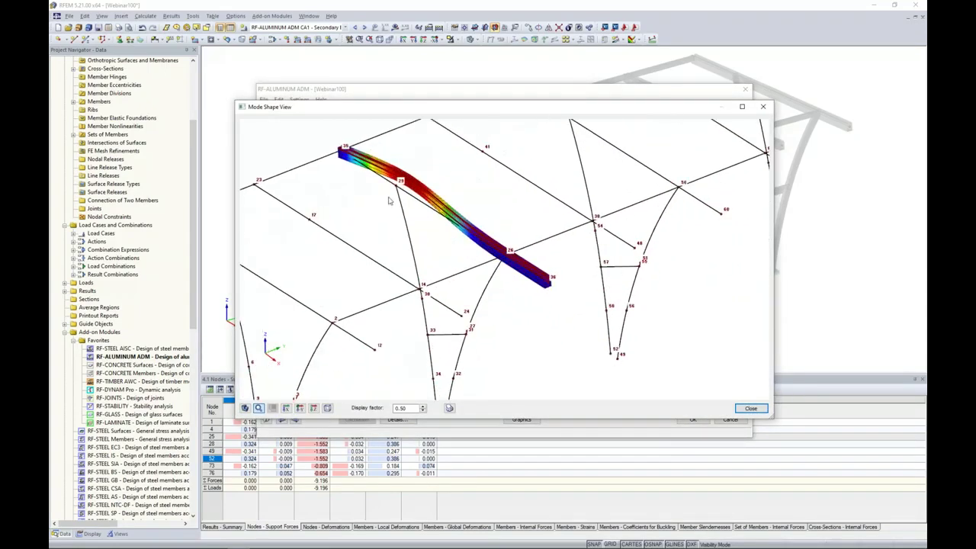
{"action": "left_click", "coordinate": [750, 408]}
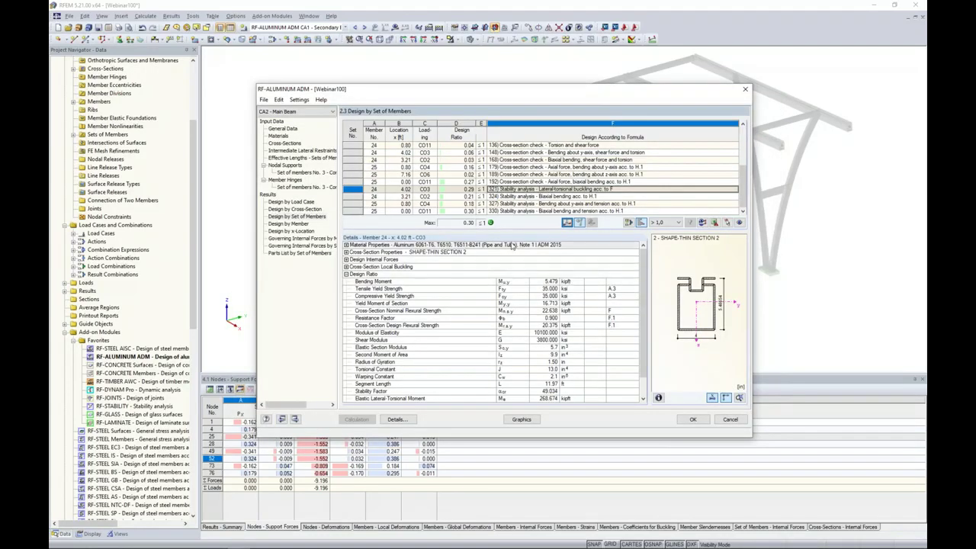
Step: Examine the cross-section local buckling details of each element for the lateral-torsional buckling check, and close the design module, keeping its data
{"action": "left_click", "coordinate": [346, 267]}
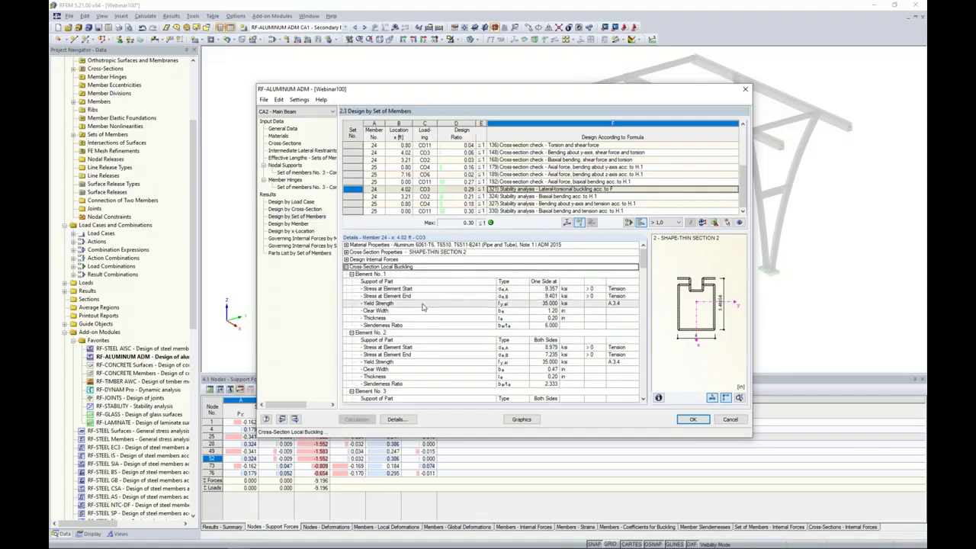
{"action": "scroll", "coordinate": [424, 308], "scroll_direction": "down", "scroll_amount": 2}
{"action": "scroll", "coordinate": [424, 308], "scroll_direction": "down", "scroll_amount": 5}
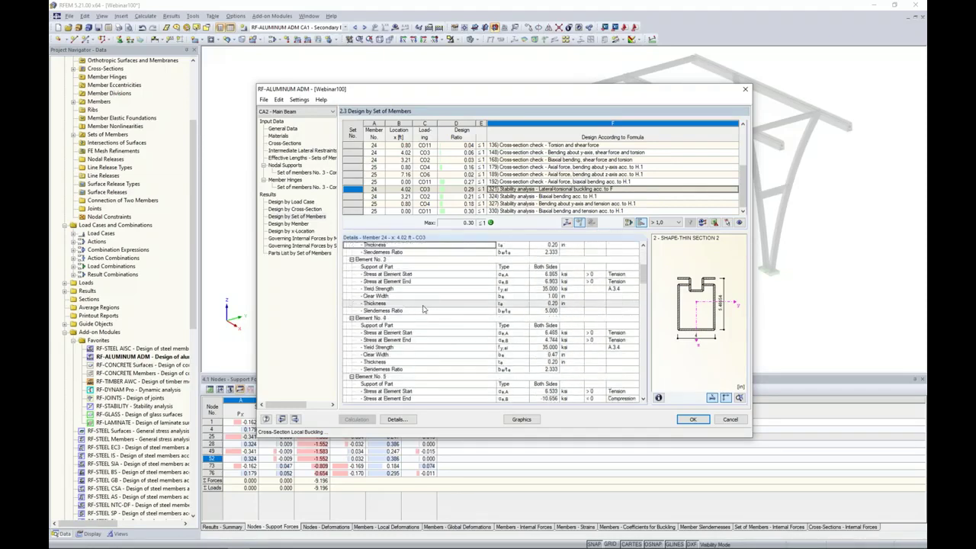
{"action": "scroll", "coordinate": [424, 308], "scroll_direction": "down", "scroll_amount": 1}
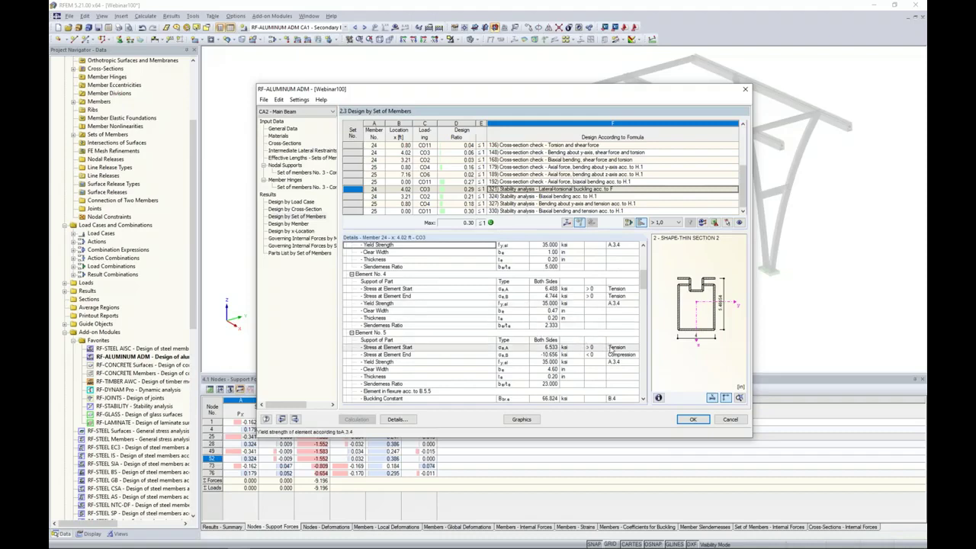
{"action": "scroll", "coordinate": [610, 348], "scroll_direction": "down", "scroll_amount": 4}
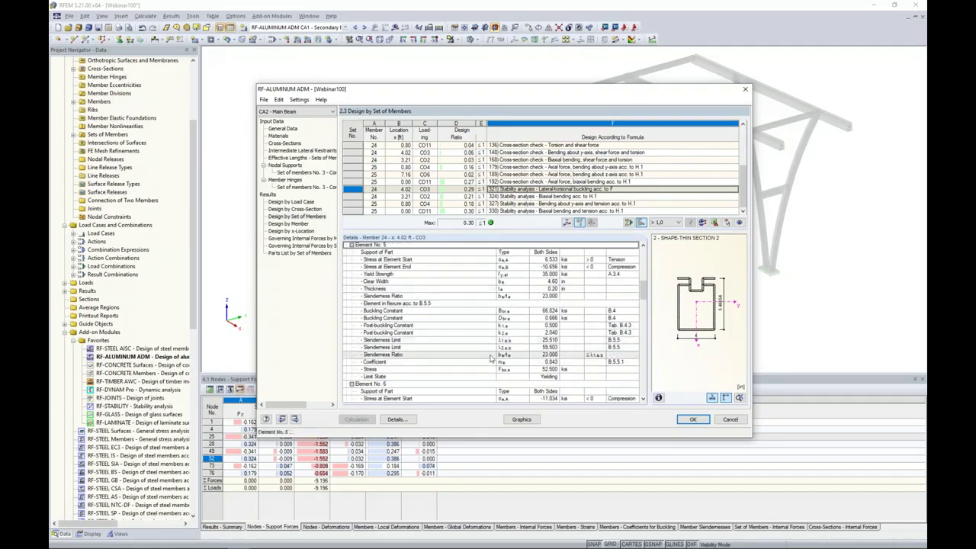
{"action": "scroll", "coordinate": [500, 345], "scroll_direction": "down", "scroll_amount": 3}
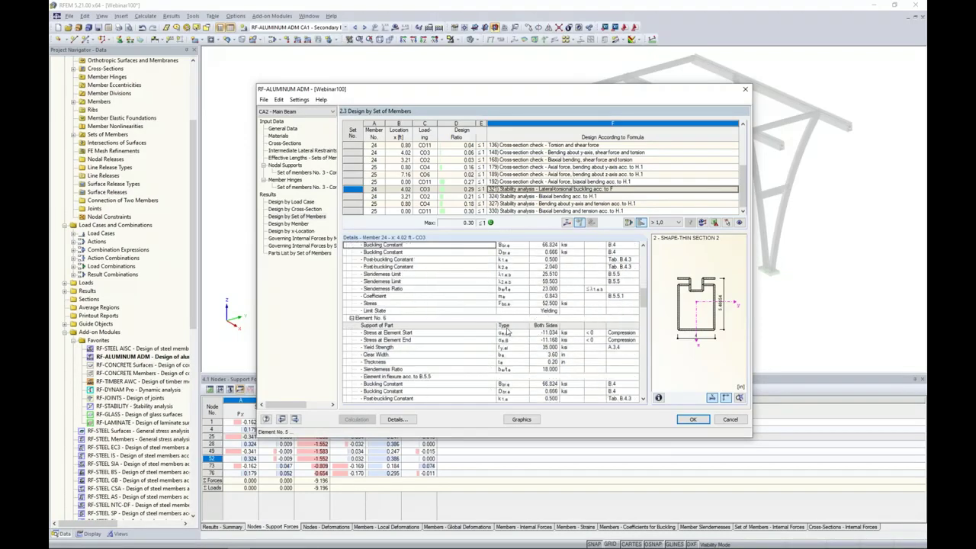
{"action": "scroll", "coordinate": [507, 332], "scroll_direction": "down", "scroll_amount": 2}
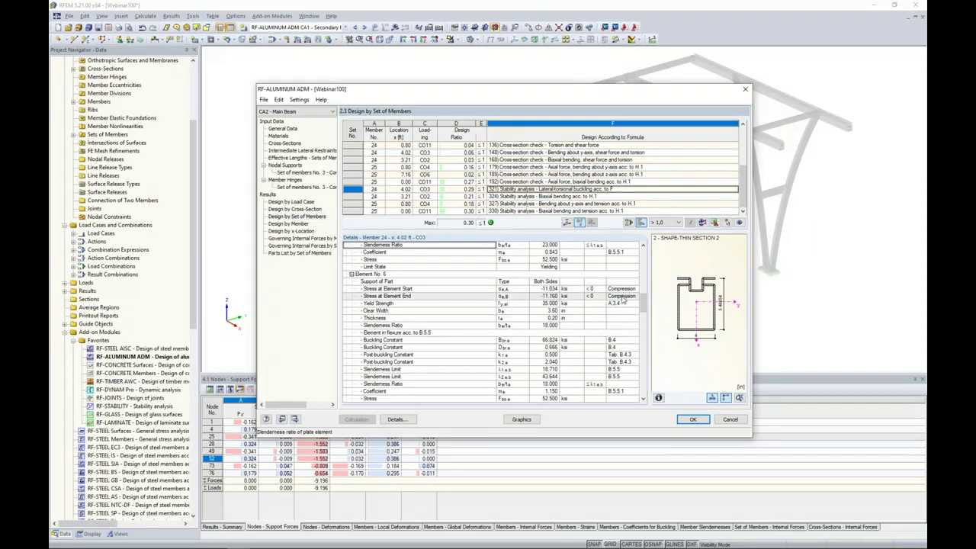
{"action": "scroll", "coordinate": [624, 297], "scroll_direction": "down", "scroll_amount": 5}
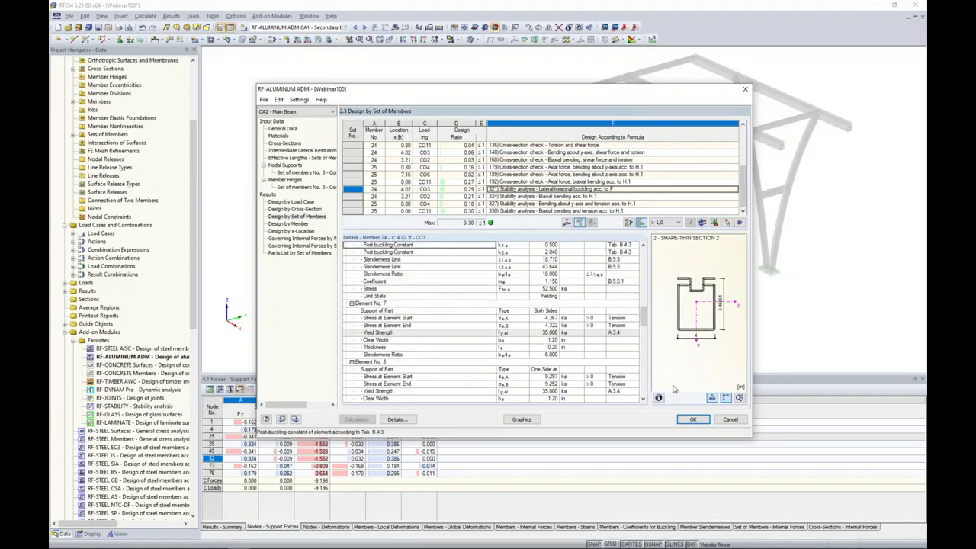
{"action": "left_click", "coordinate": [692, 420]}
{"action": "left_click", "coordinate": [692, 420]}
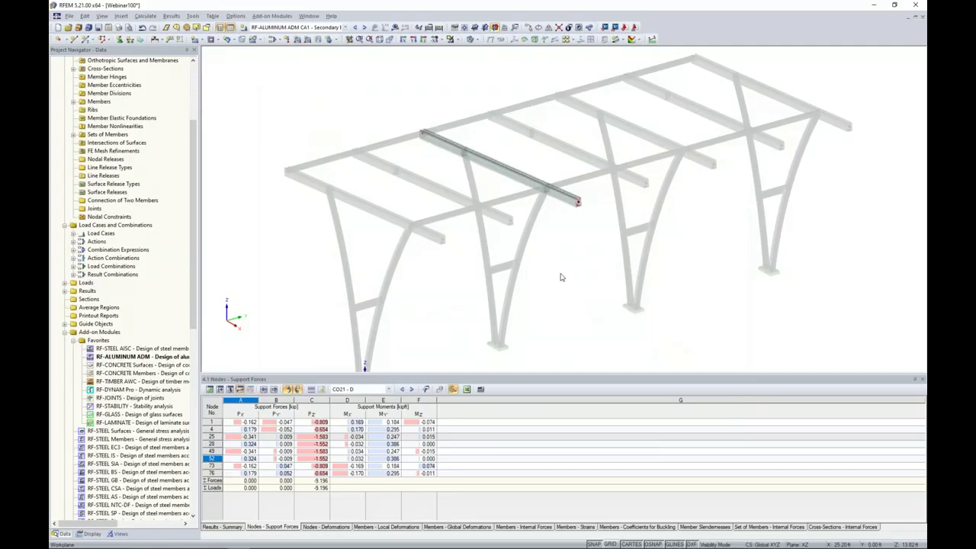
Step: Switch to the PowerPoint slide show of the ADM 2015 webinar and advance to the More Information slide
{"action": "key", "text": "super+Tab"}
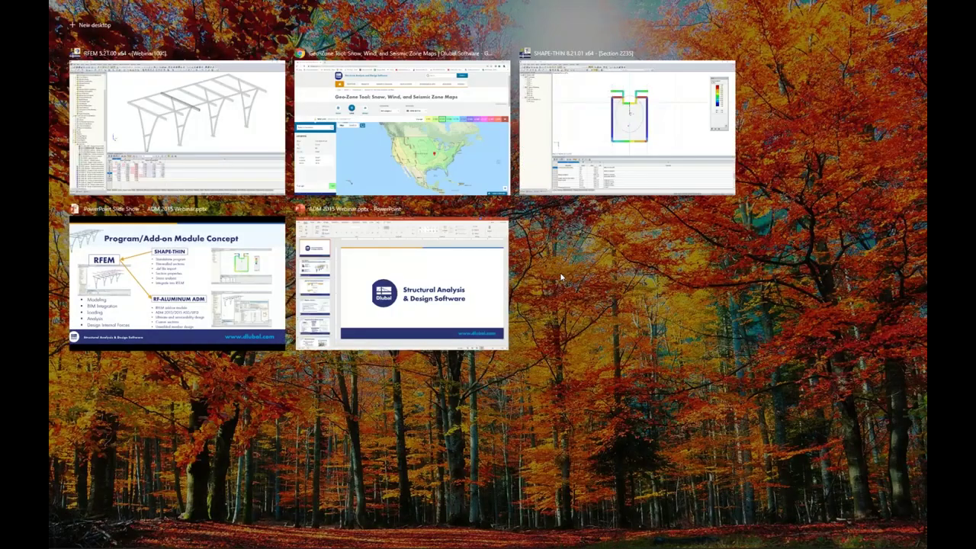
{"action": "left_click", "coordinate": [180, 282]}
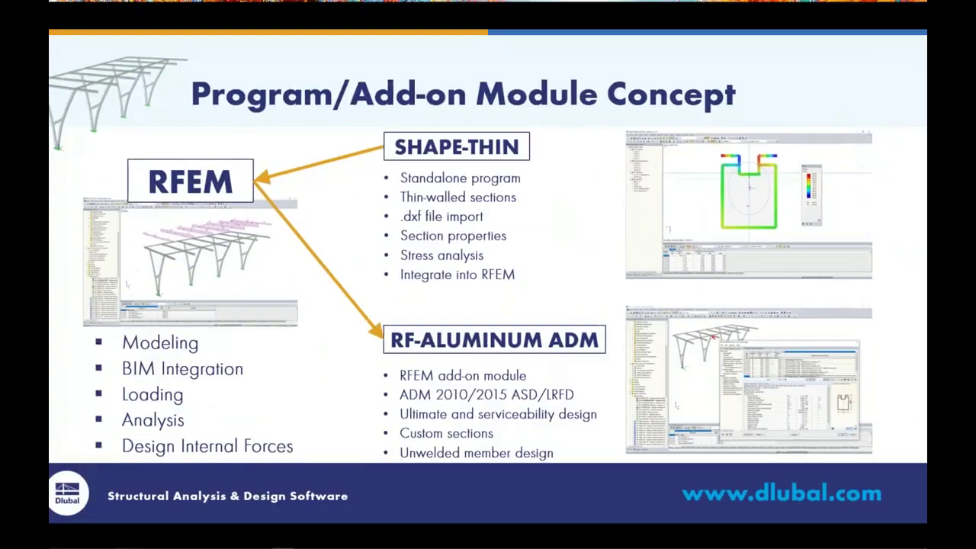
{"action": "key", "text": "Right"}
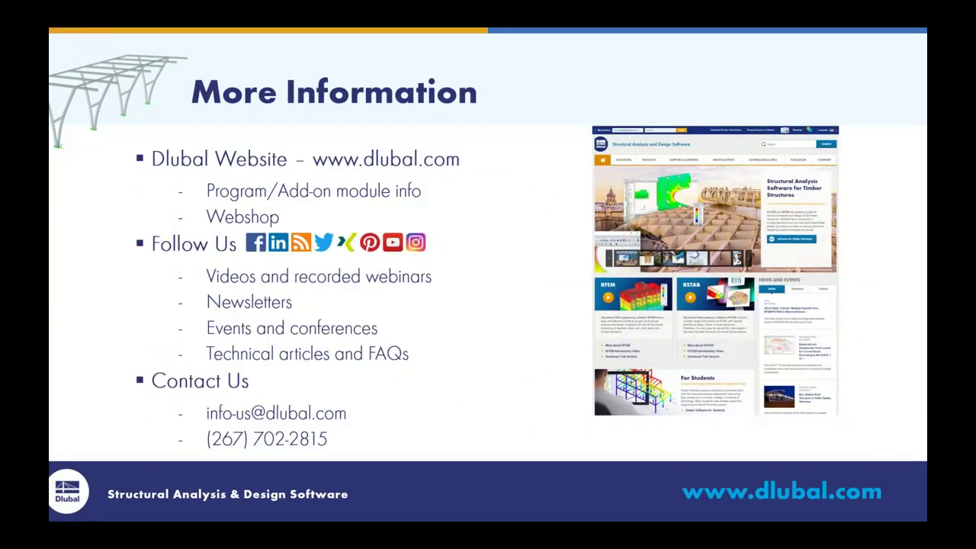